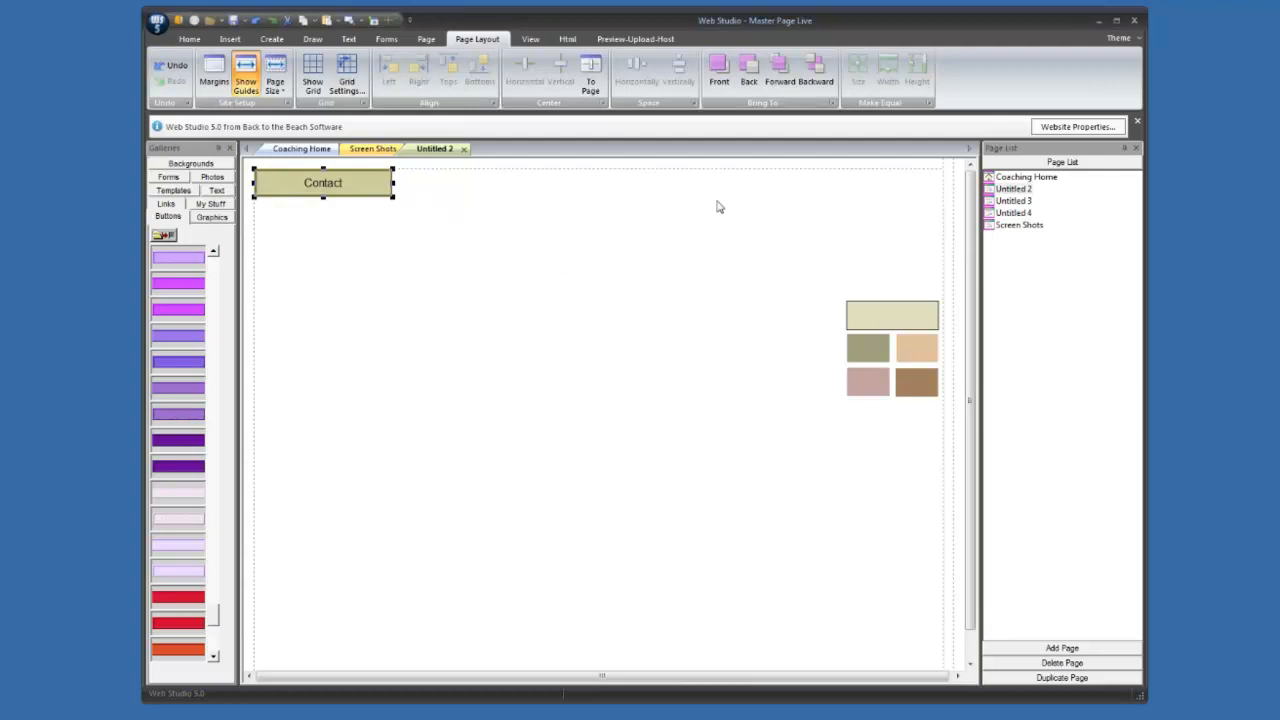
- Examine the home, blank and inner page designs on the Screen Shots page, including their navigation button rows
{"action": "left_click", "coordinate": [1026, 228]}
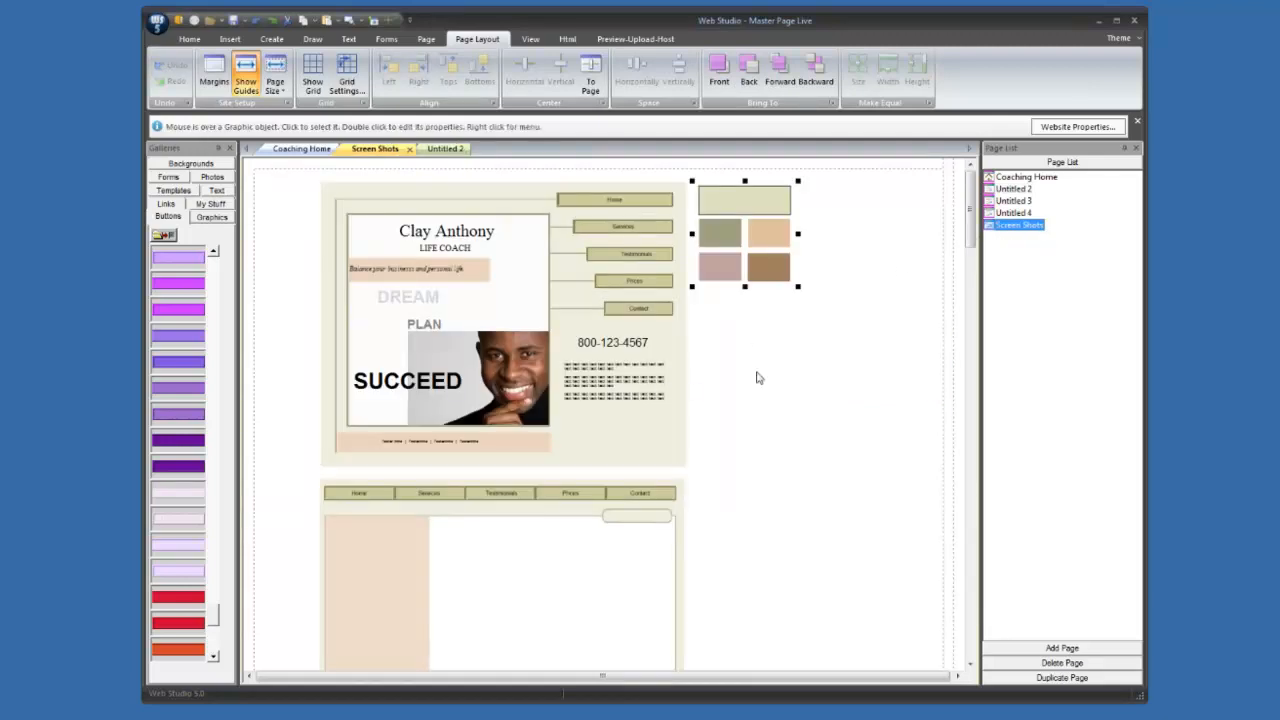
{"action": "left_click_drag", "start_coordinate": [975, 234], "coordinate": [979, 277]}
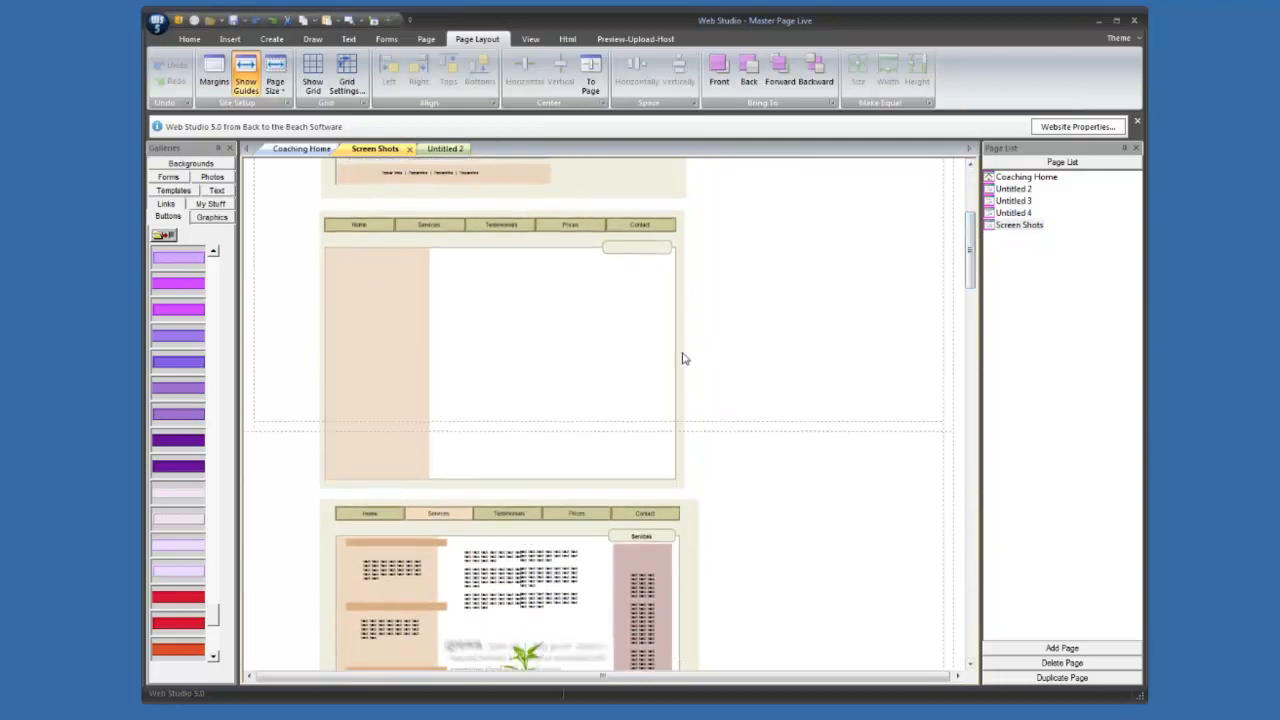
{"action": "left_click_drag", "start_coordinate": [969, 265], "coordinate": [969, 316]}
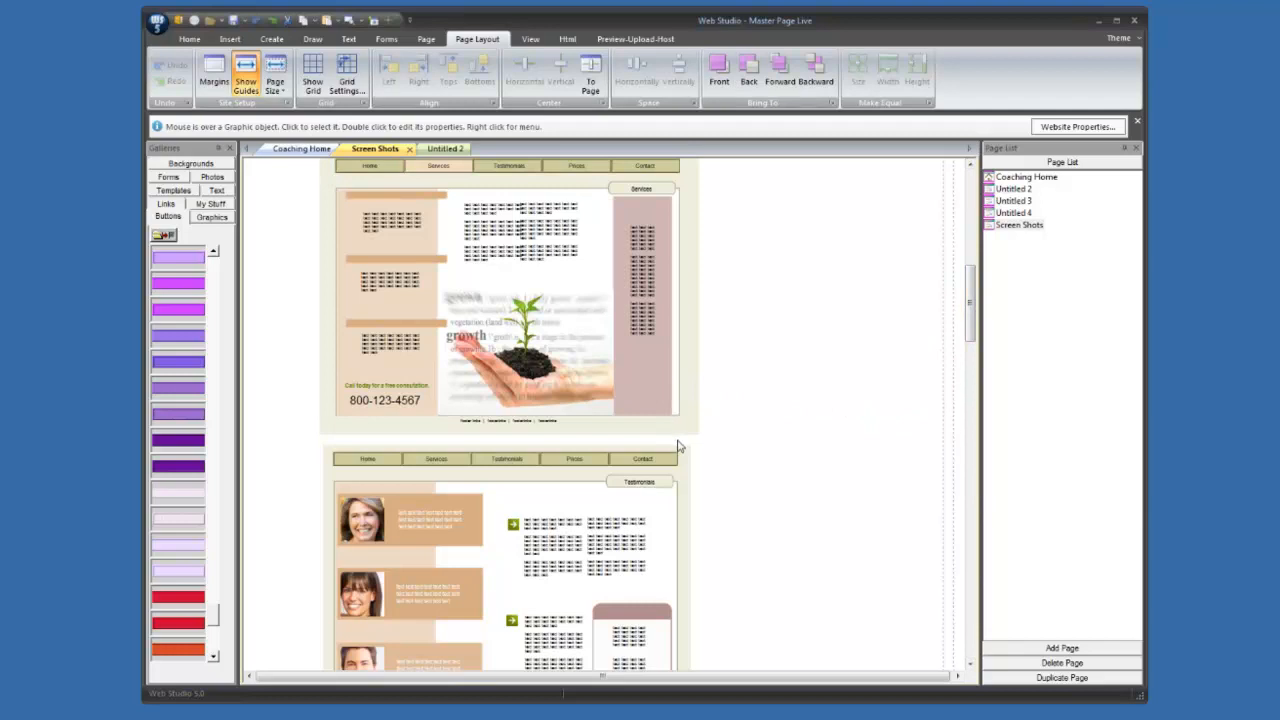
{"action": "left_click_drag", "start_coordinate": [969, 332], "coordinate": [969, 236]}
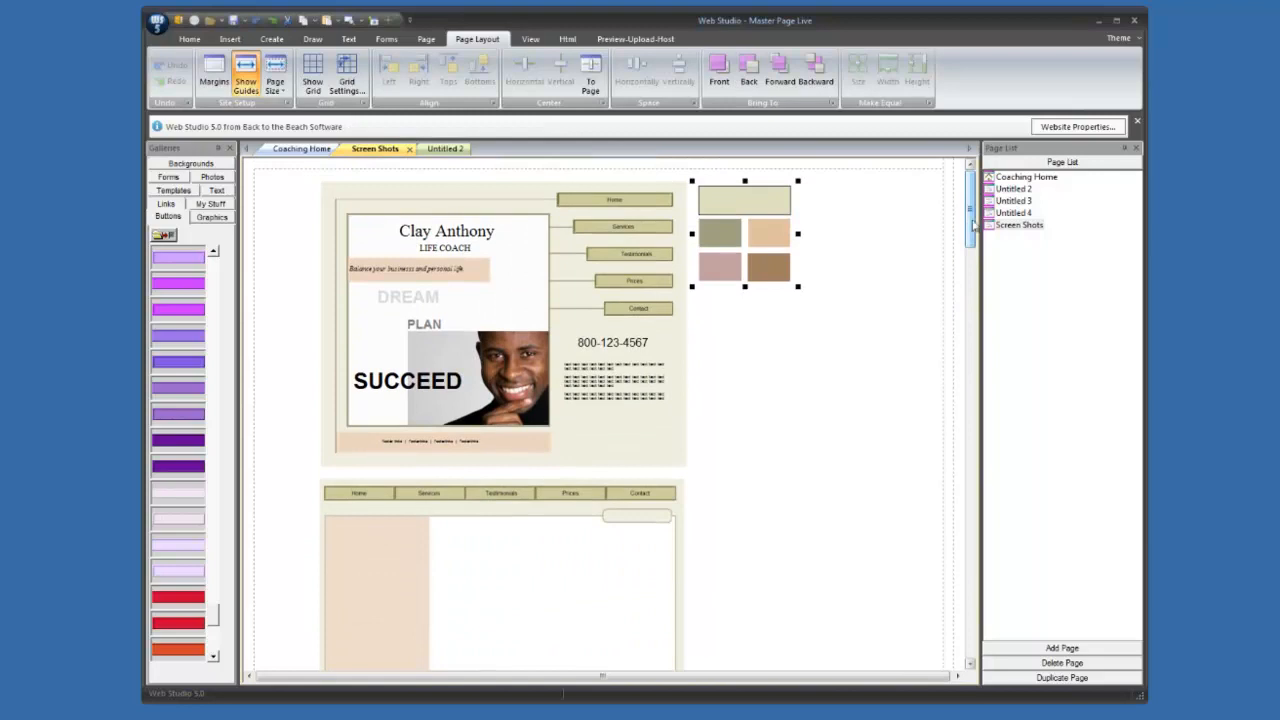
- Return to the Untitled 2 page and check the Contact button's normal, mouse-over and mouse-down states in its rollover properties
{"action": "left_click", "coordinate": [1010, 190]}
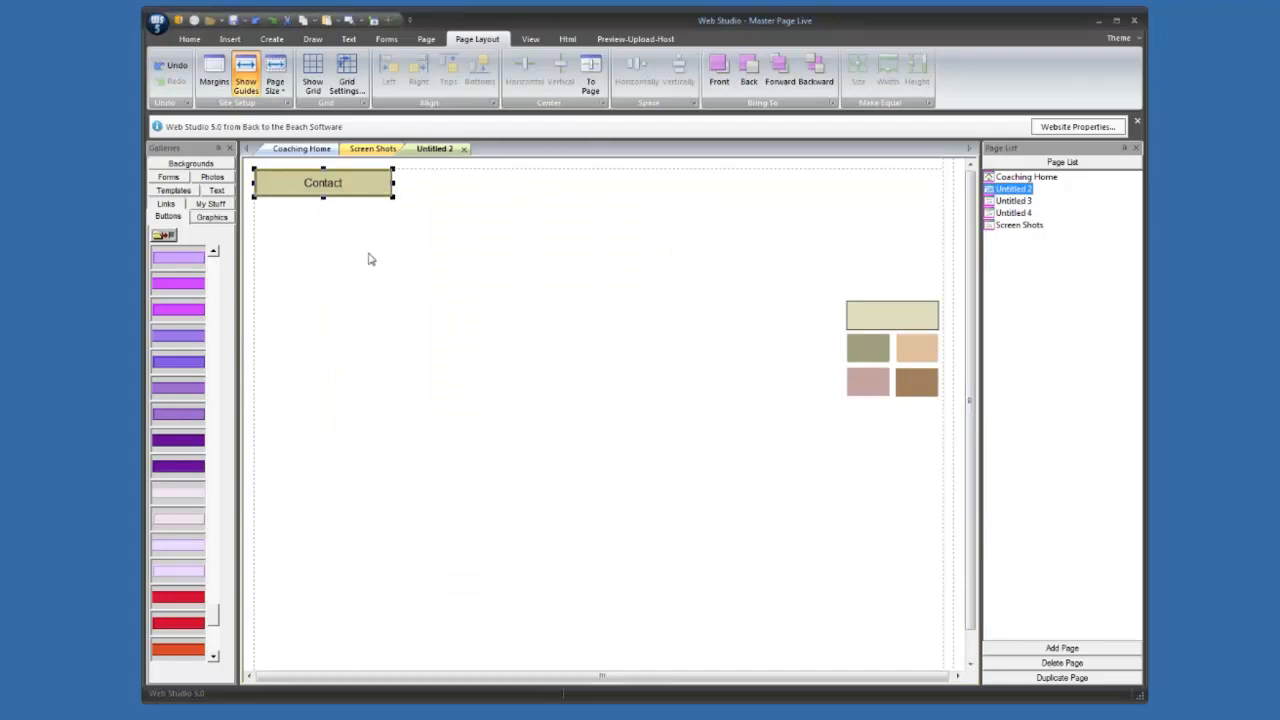
{"action": "double_click", "coordinate": [365, 190]}
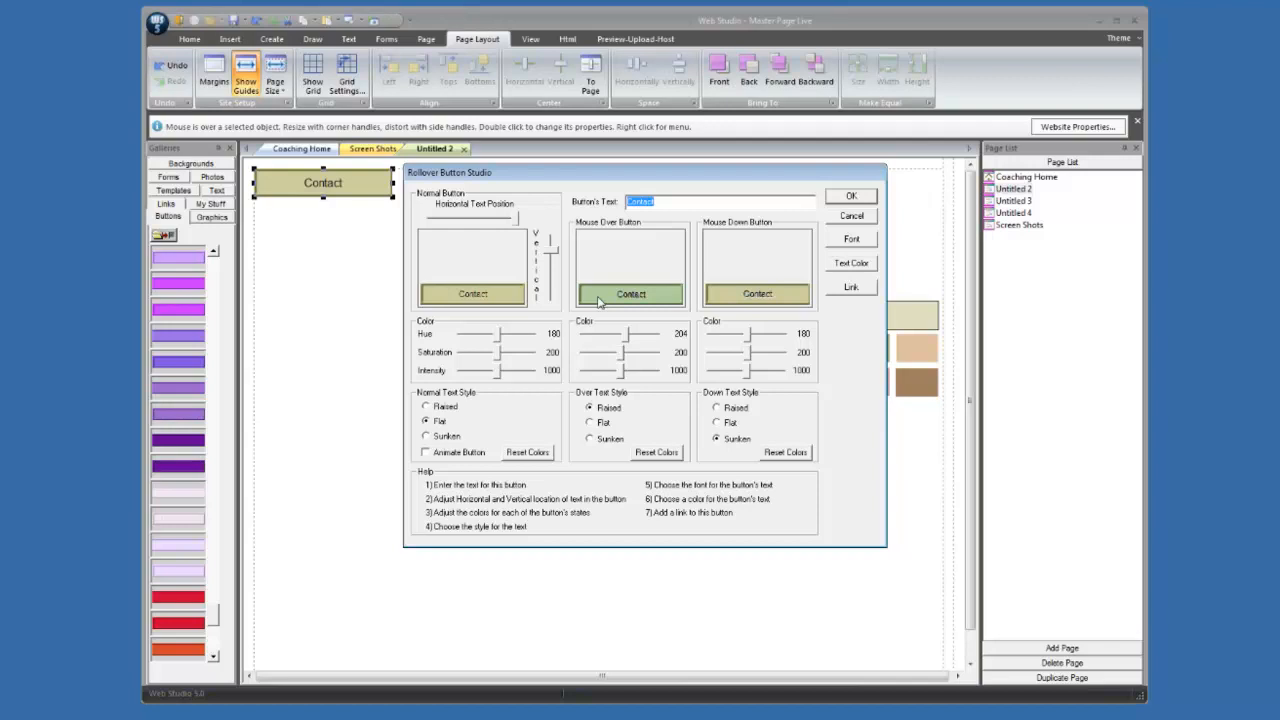
{"action": "left_click", "coordinate": [849, 197]}
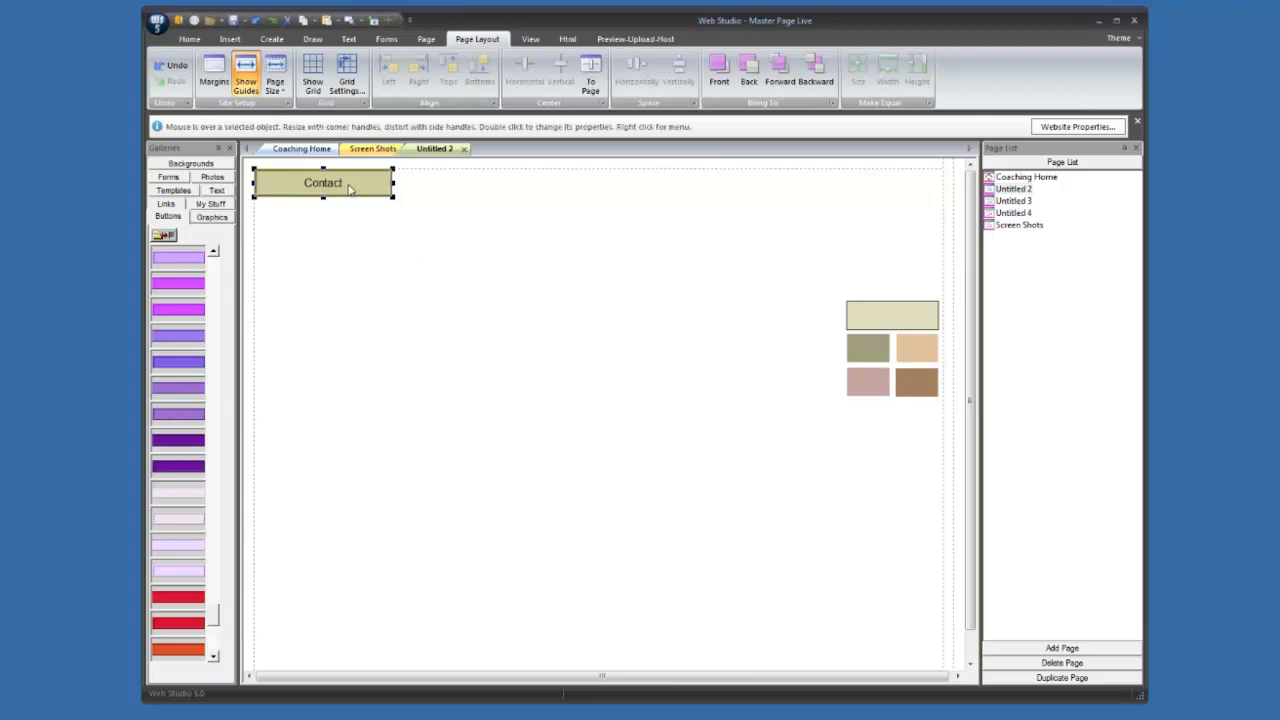
- Duplicate the Contact button four times to form a row of five buttons across the top of the page
{"action": "left_click_drag", "start_coordinate": [352, 190], "coordinate": [490, 190]}
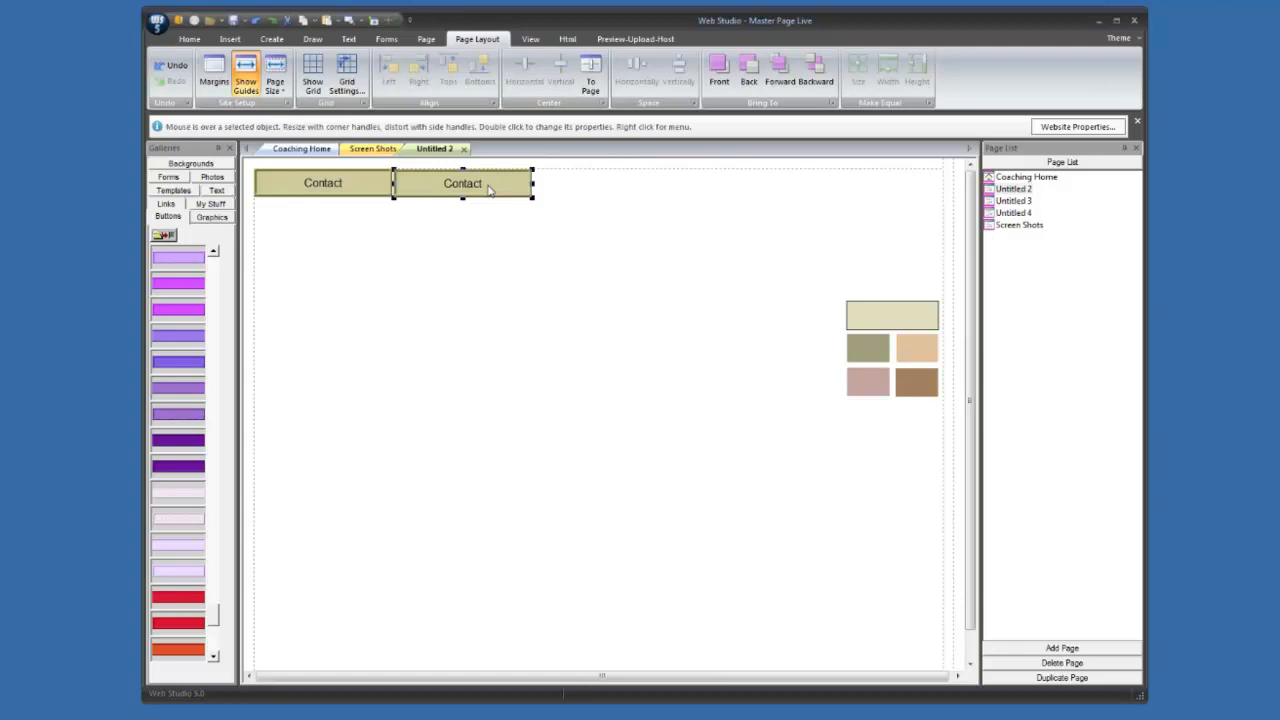
{"action": "left_click_drag", "start_coordinate": [489, 190], "coordinate": [908, 190]}
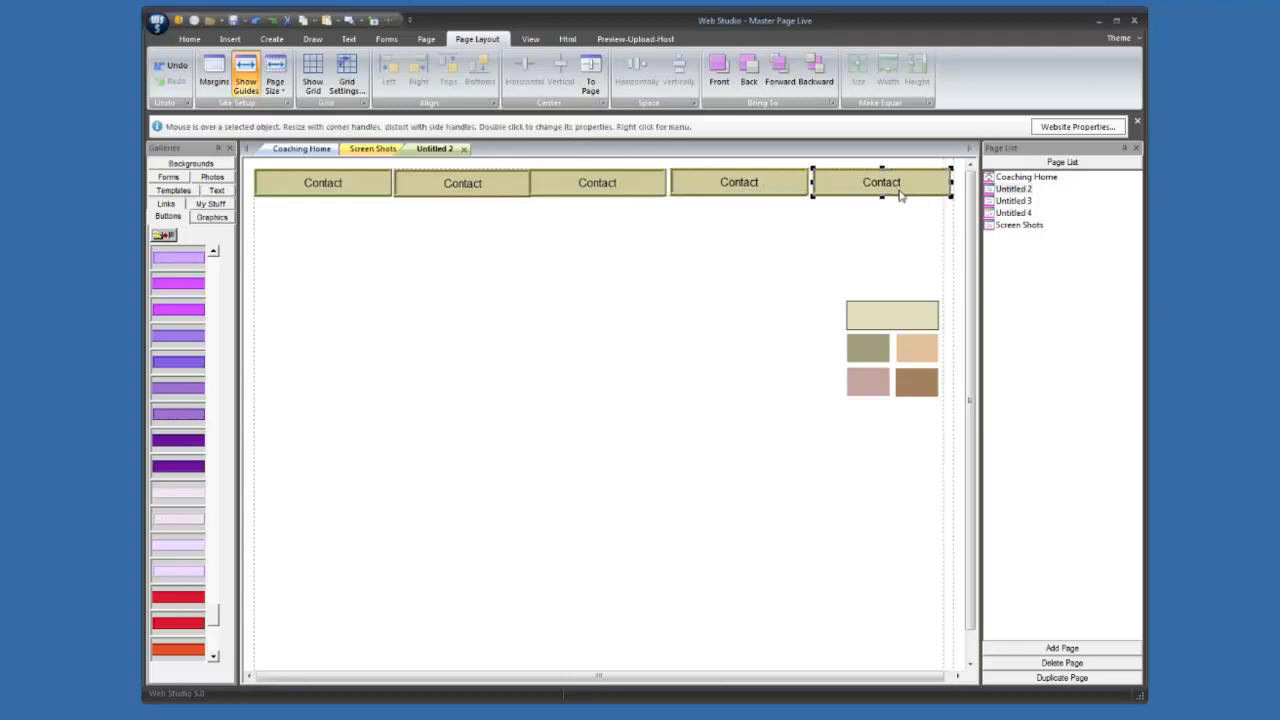
{"action": "left_click", "coordinate": [885, 224]}
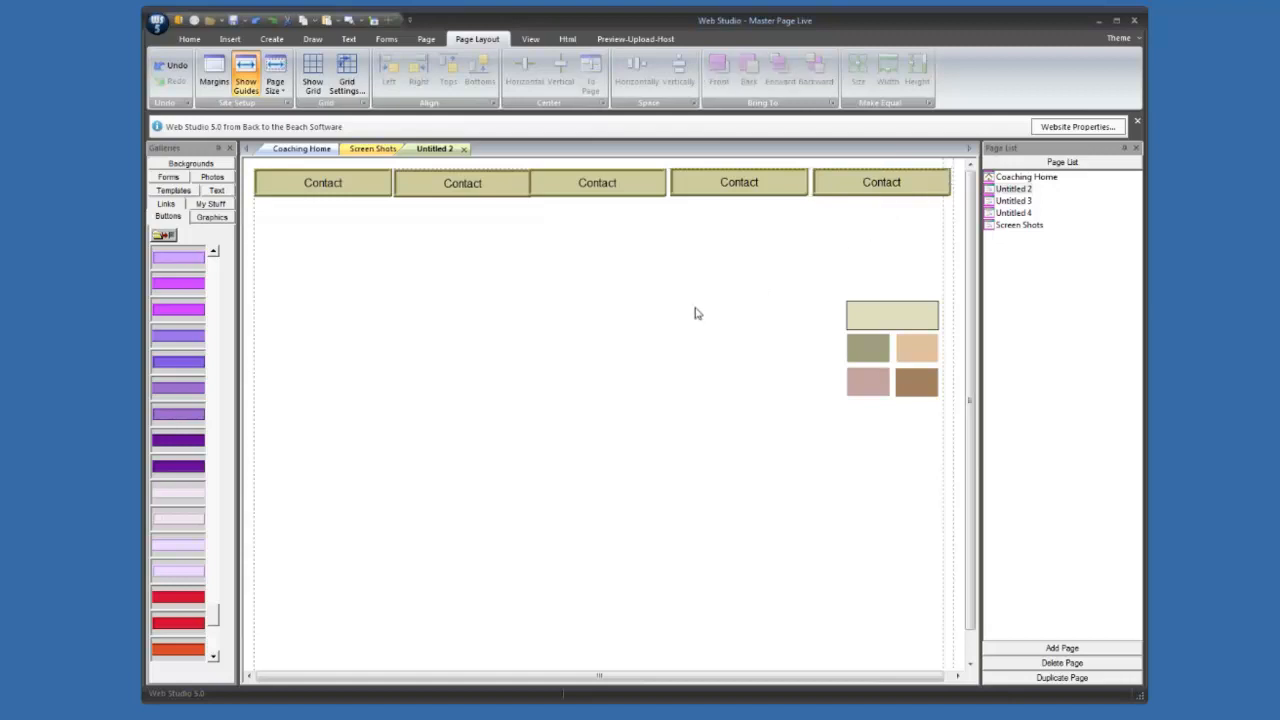
- Narrow the first Contact button slightly and make the other four buttons the same size as it
{"action": "left_click", "coordinate": [358, 193]}
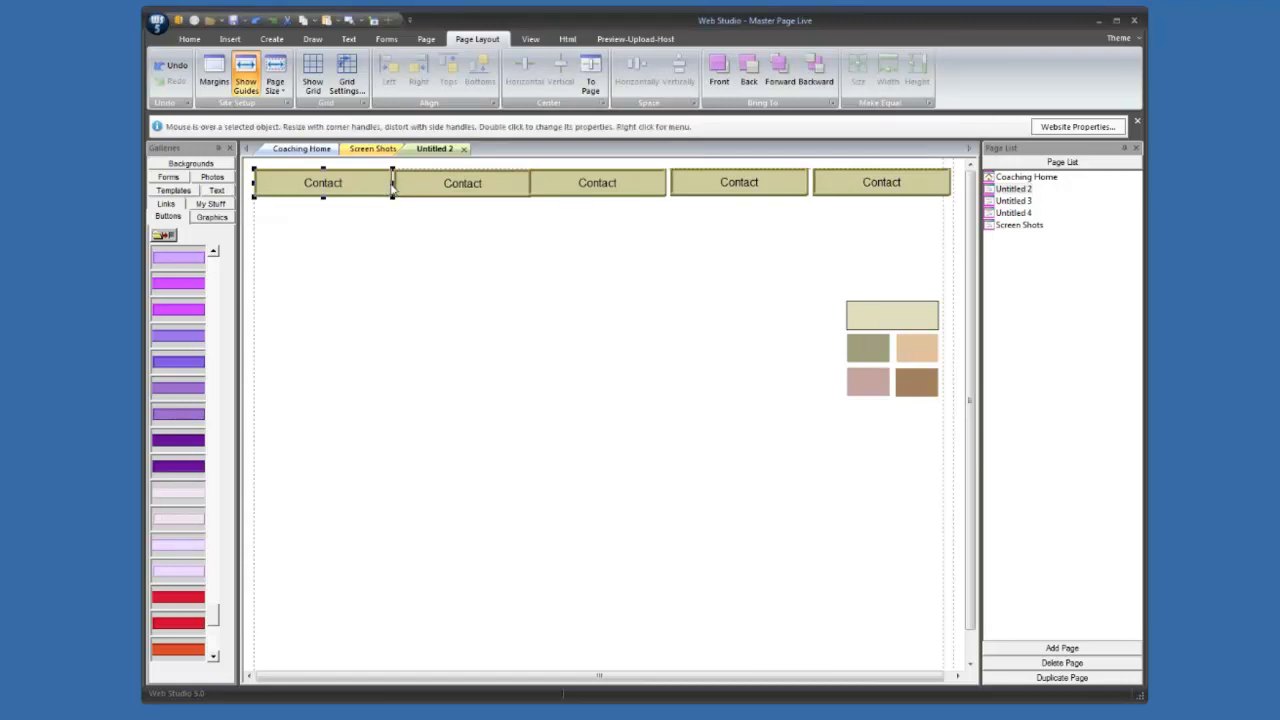
{"action": "left_click_drag", "start_coordinate": [391, 190], "coordinate": [384, 184]}
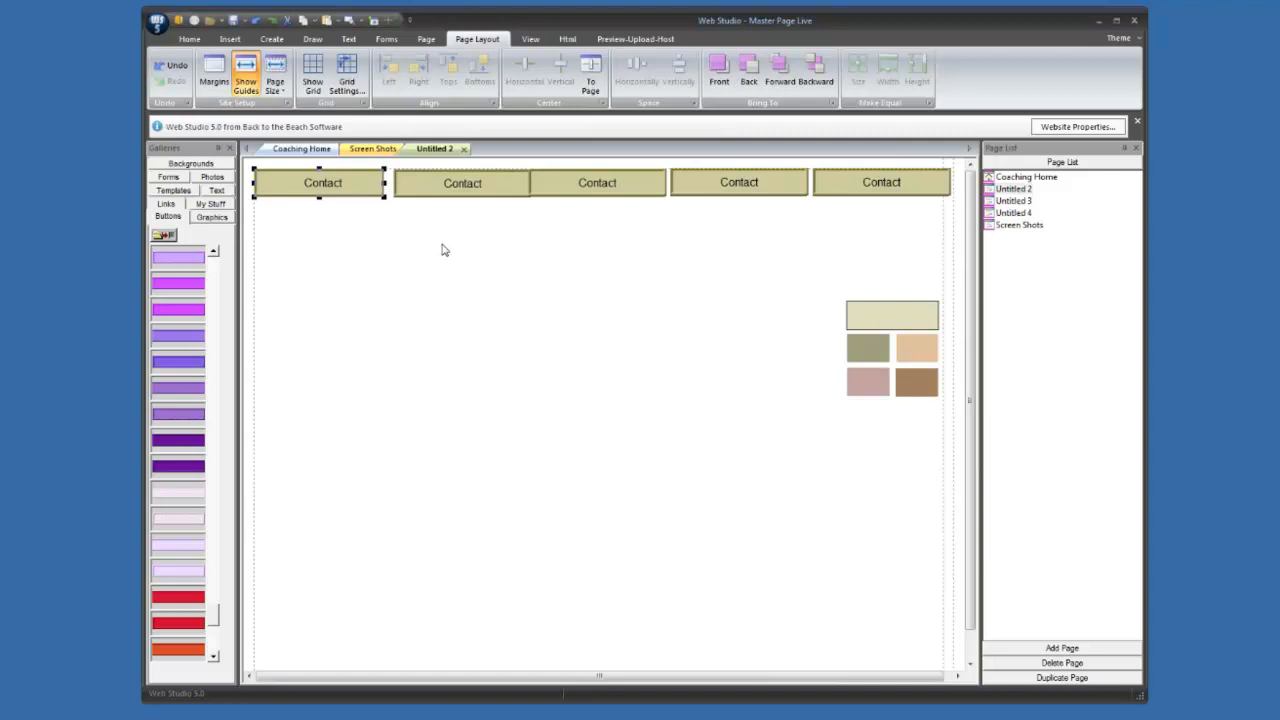
{"action": "left_click", "coordinate": [464, 186], "text": "shift"}
{"action": "left_click", "coordinate": [597, 194], "text": "shift"}
{"action": "left_click", "coordinate": [777, 180], "text": "shift"}
{"action": "left_click", "coordinate": [842, 193], "text": "shift"}
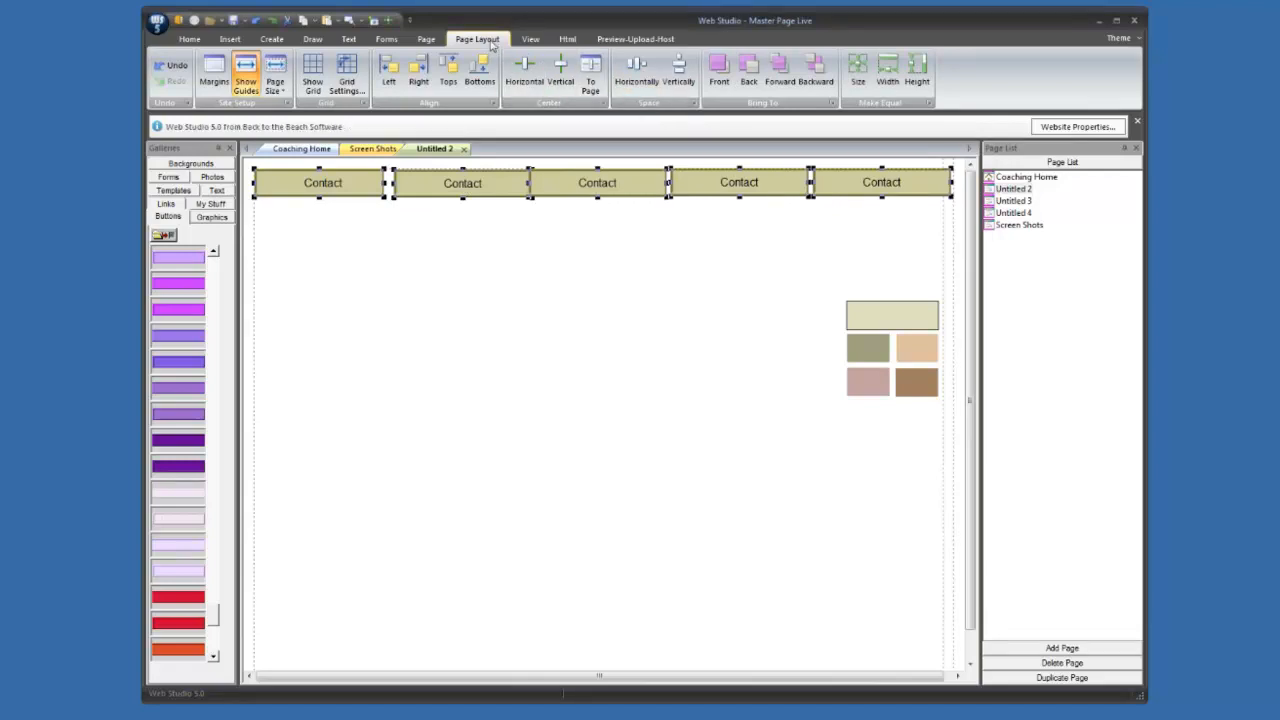
{"action": "left_click", "coordinate": [859, 74]}
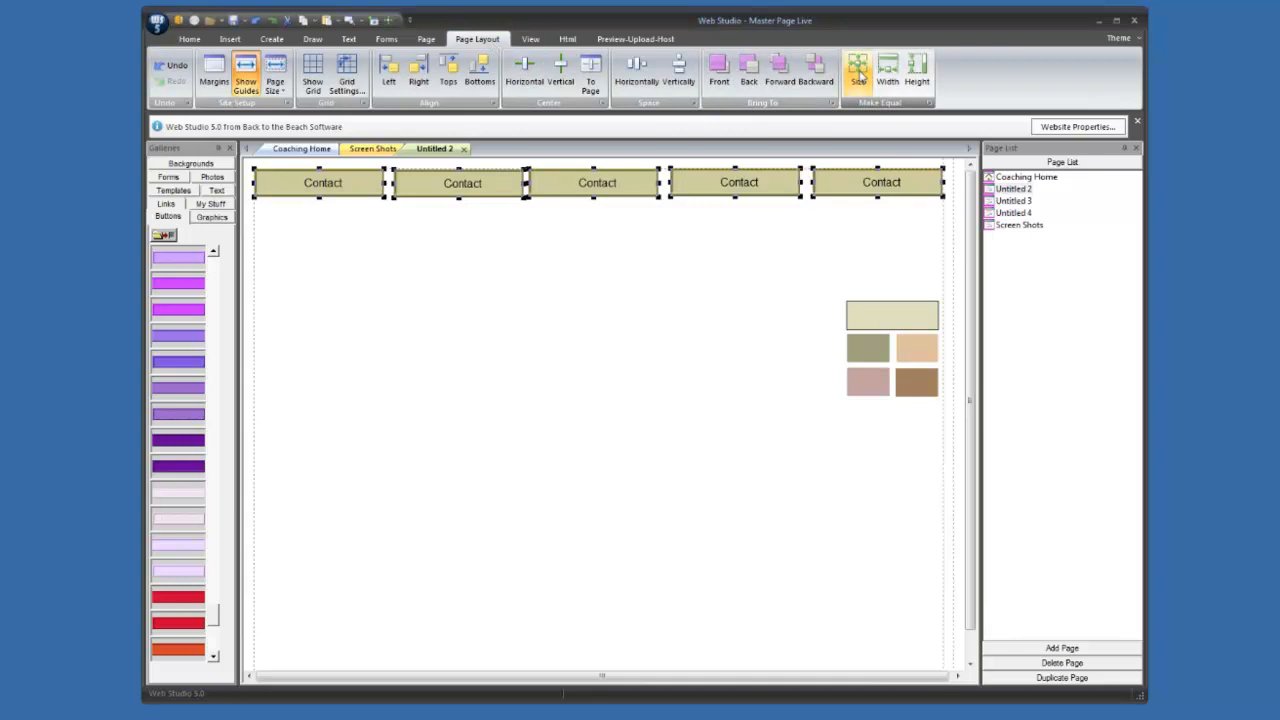
{"action": "left_click", "coordinate": [840, 217]}
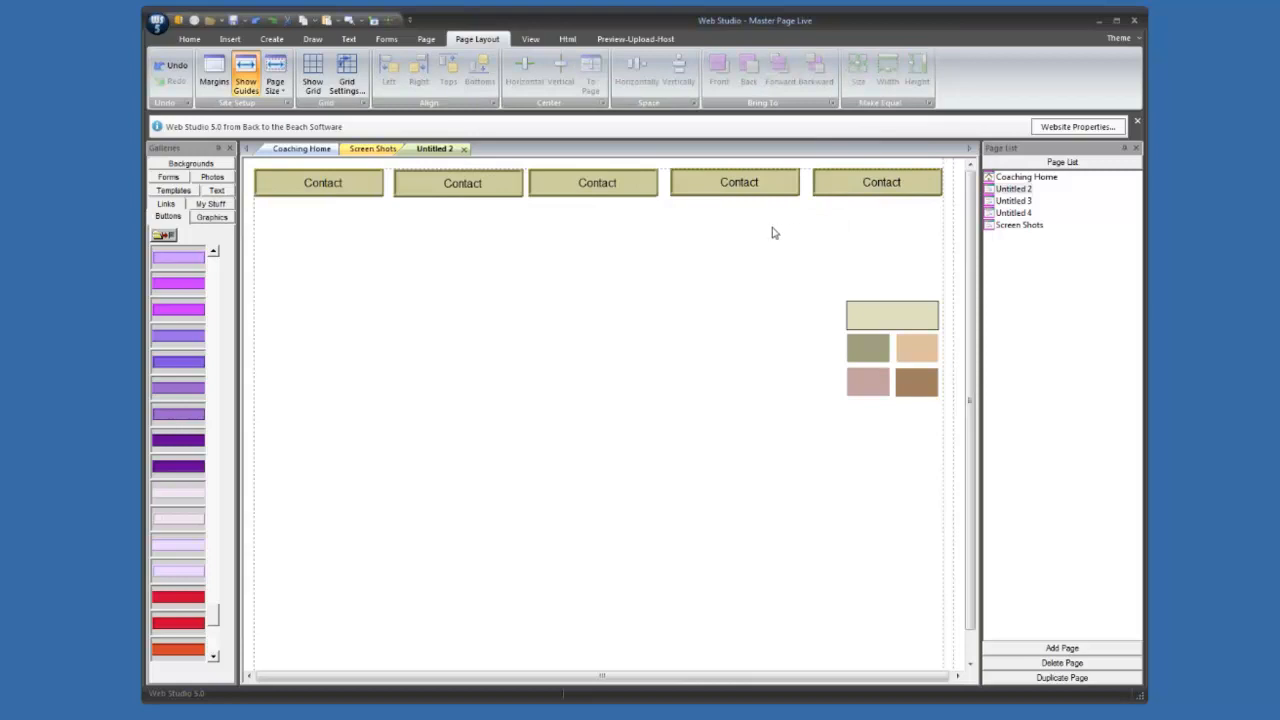
- Position the first button against the page's left margin guide and the last button against the right margin guide
{"action": "left_click", "coordinate": [360, 186]}
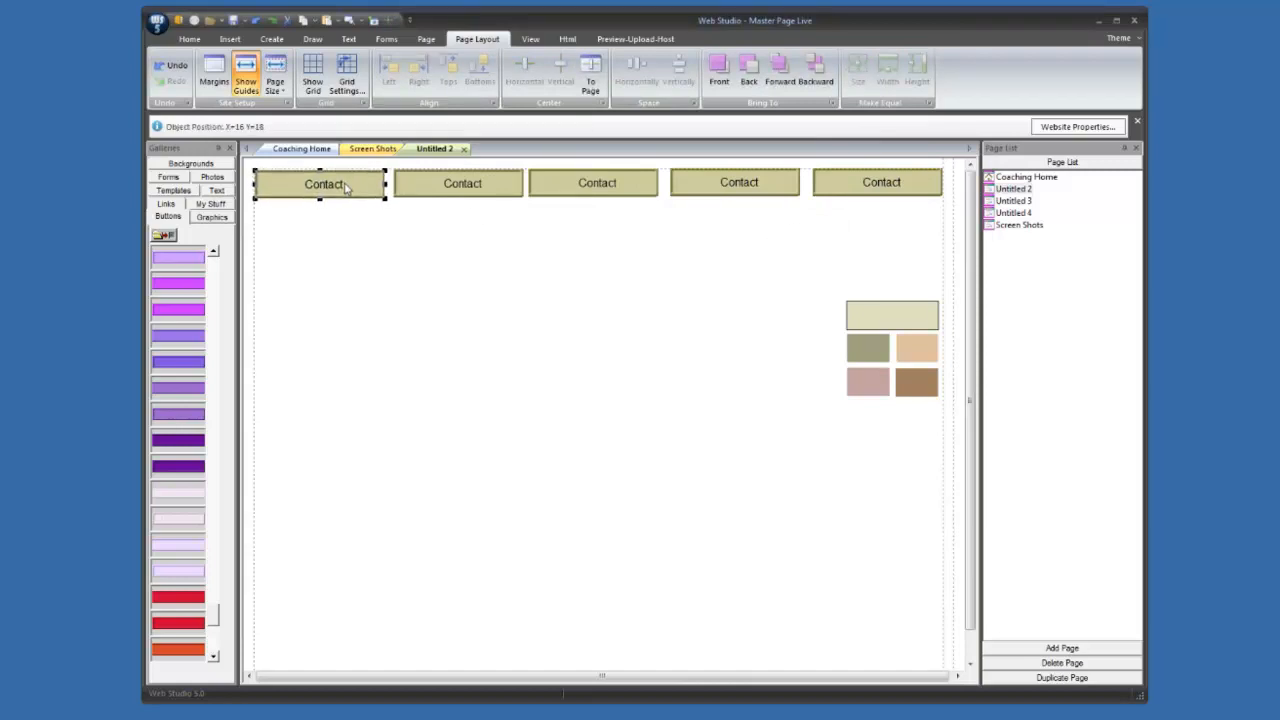
{"action": "left_click", "coordinate": [853, 195]}
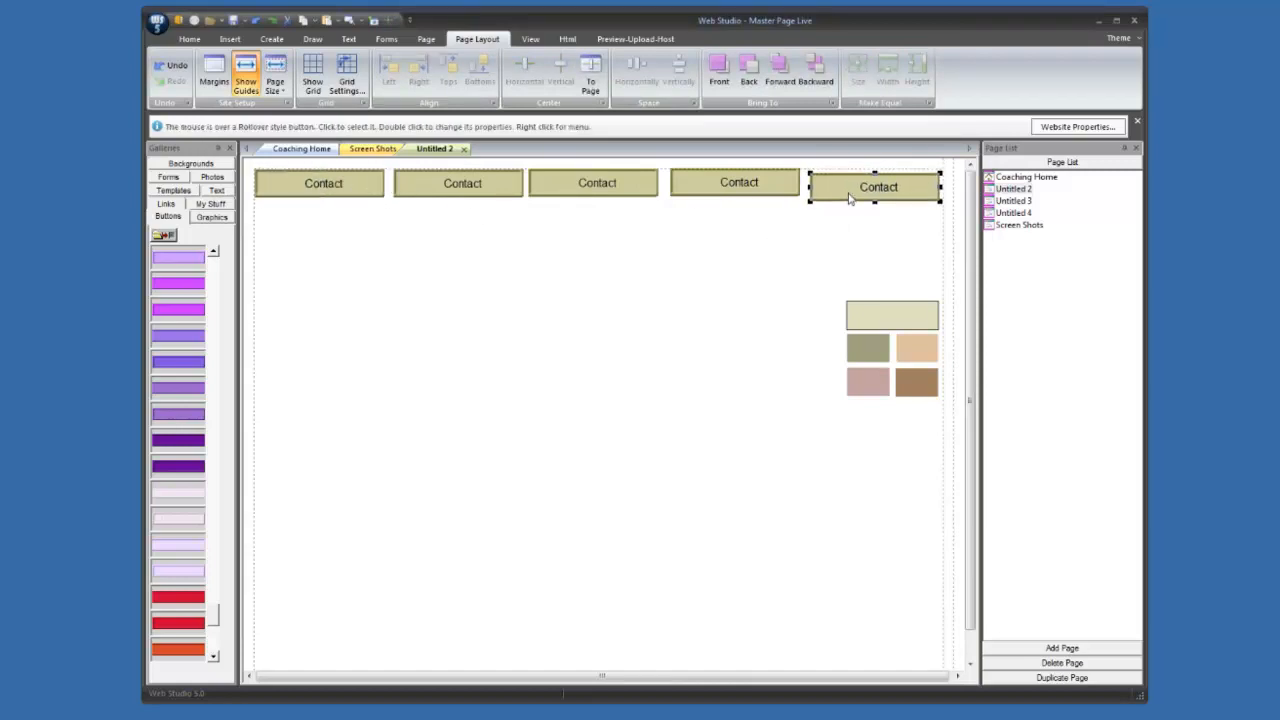
{"action": "left_click_drag", "start_coordinate": [853, 195], "coordinate": [854, 192]}
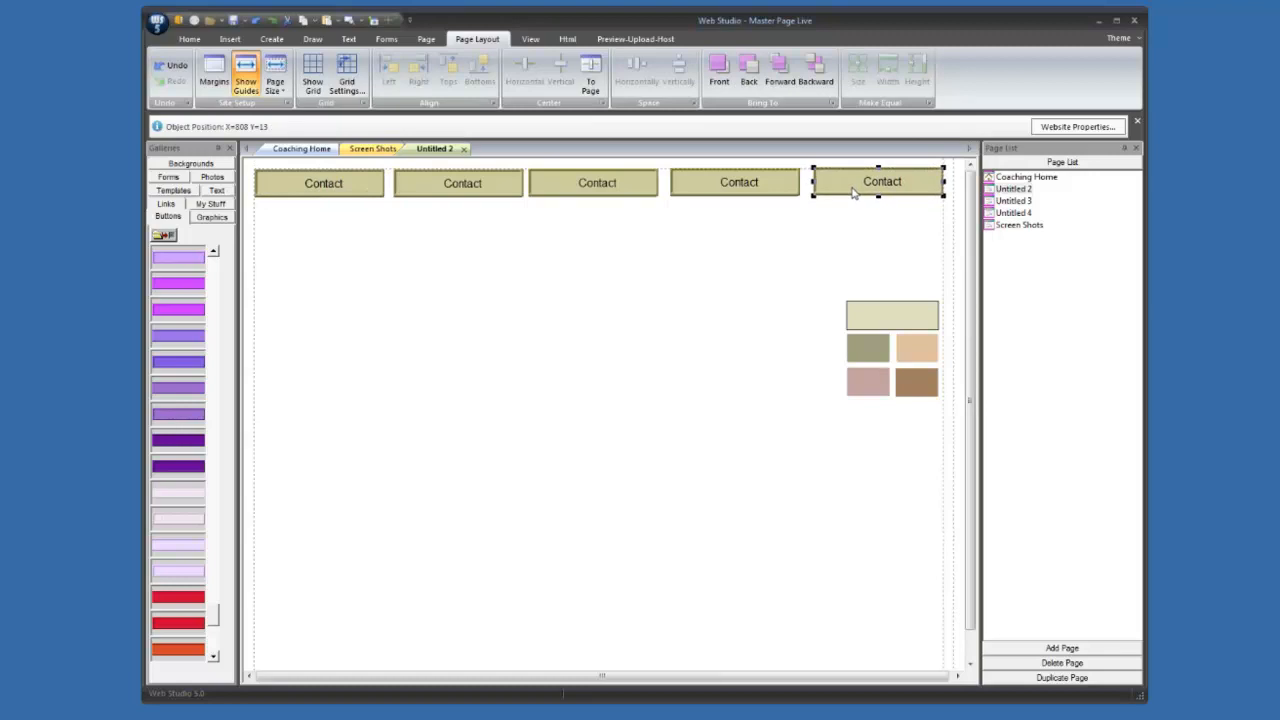
- Align the tops of all five Contact buttons and space them evenly in the horizontal direction
{"action": "left_click", "coordinate": [352, 184]}
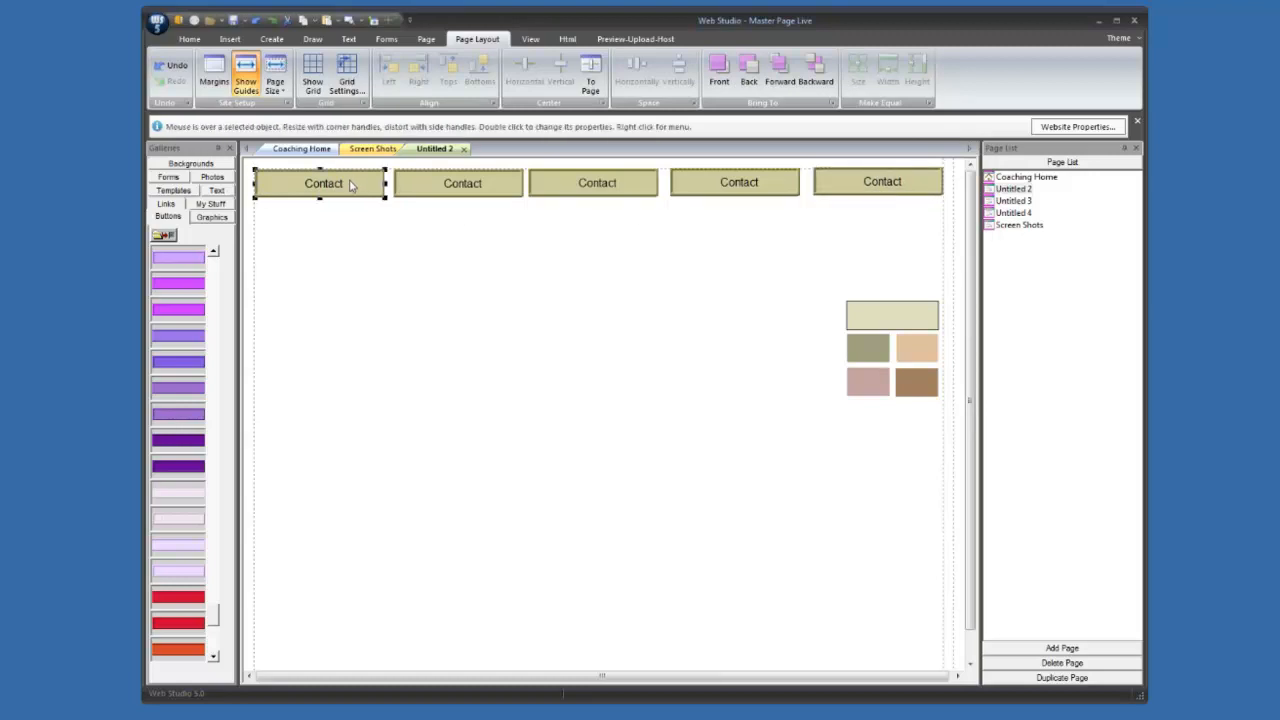
{"action": "left_click", "coordinate": [457, 193], "text": "shift"}
{"action": "left_click", "coordinate": [593, 195], "text": "shift"}
{"action": "left_click", "coordinate": [692, 192], "text": "shift"}
{"action": "left_click", "coordinate": [830, 186], "text": "shift"}
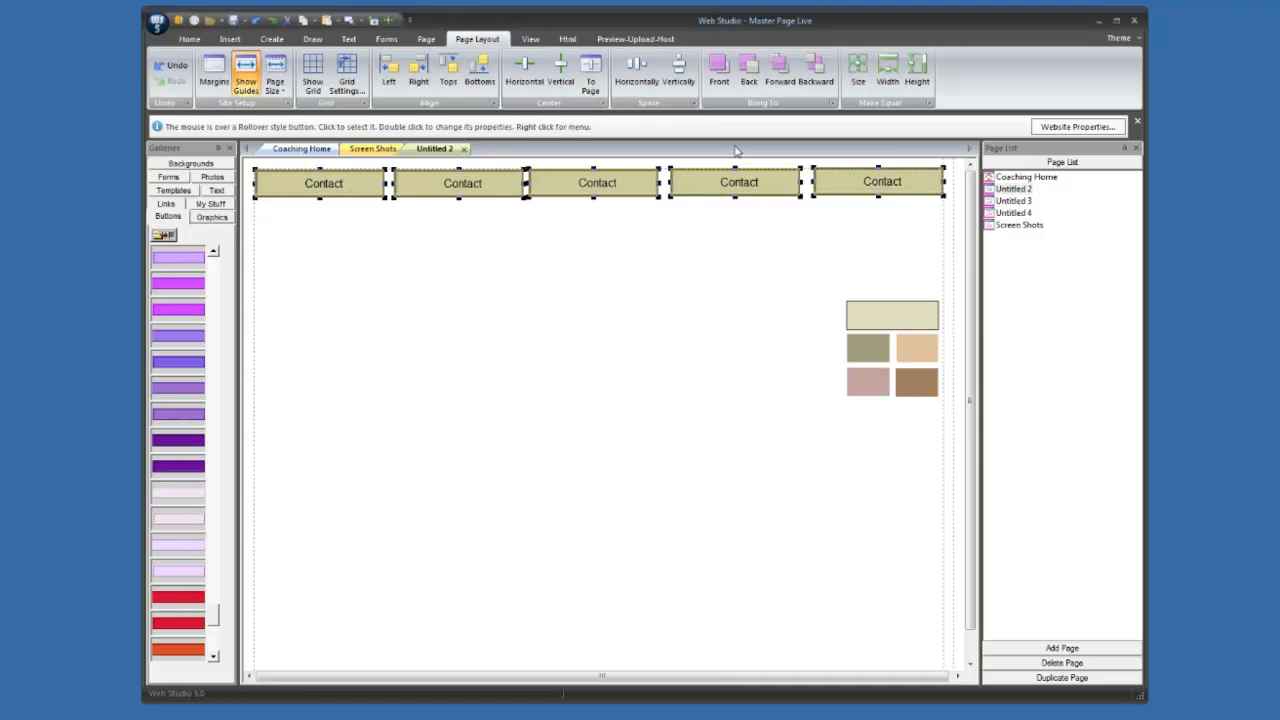
{"action": "left_click", "coordinate": [449, 66]}
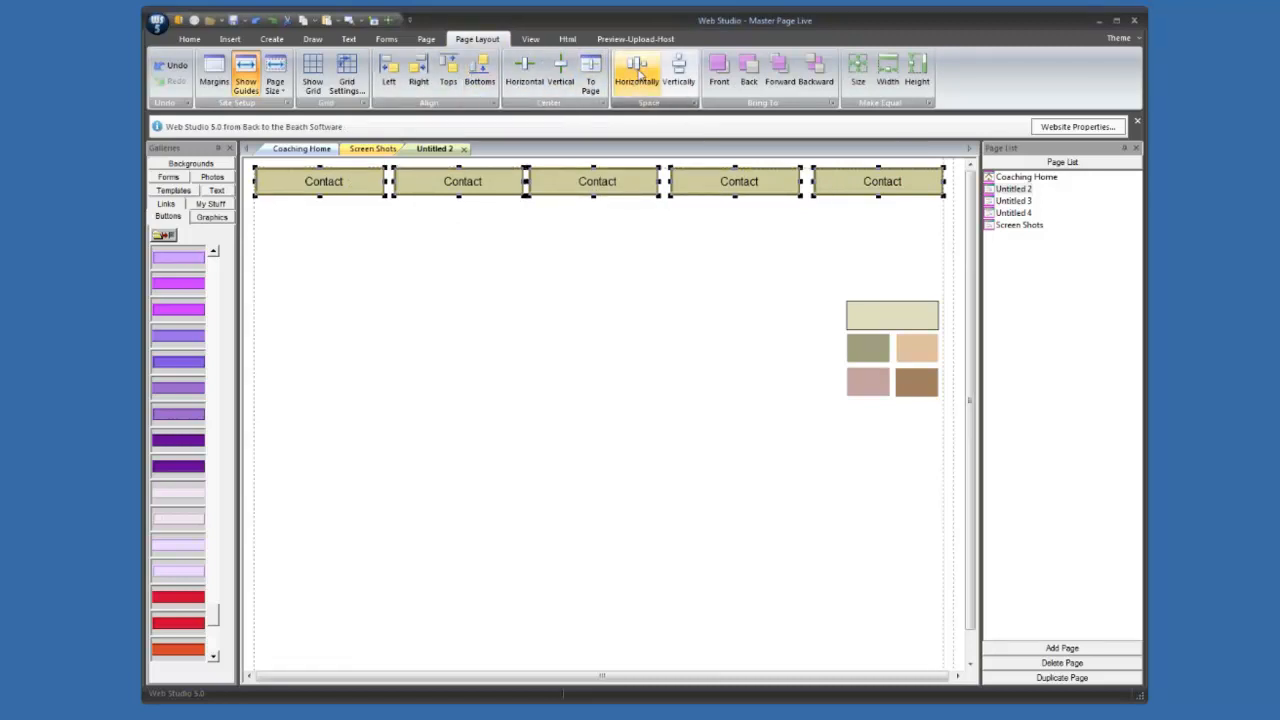
{"action": "left_click", "coordinate": [638, 73]}
{"action": "left_click", "coordinate": [631, 256]}
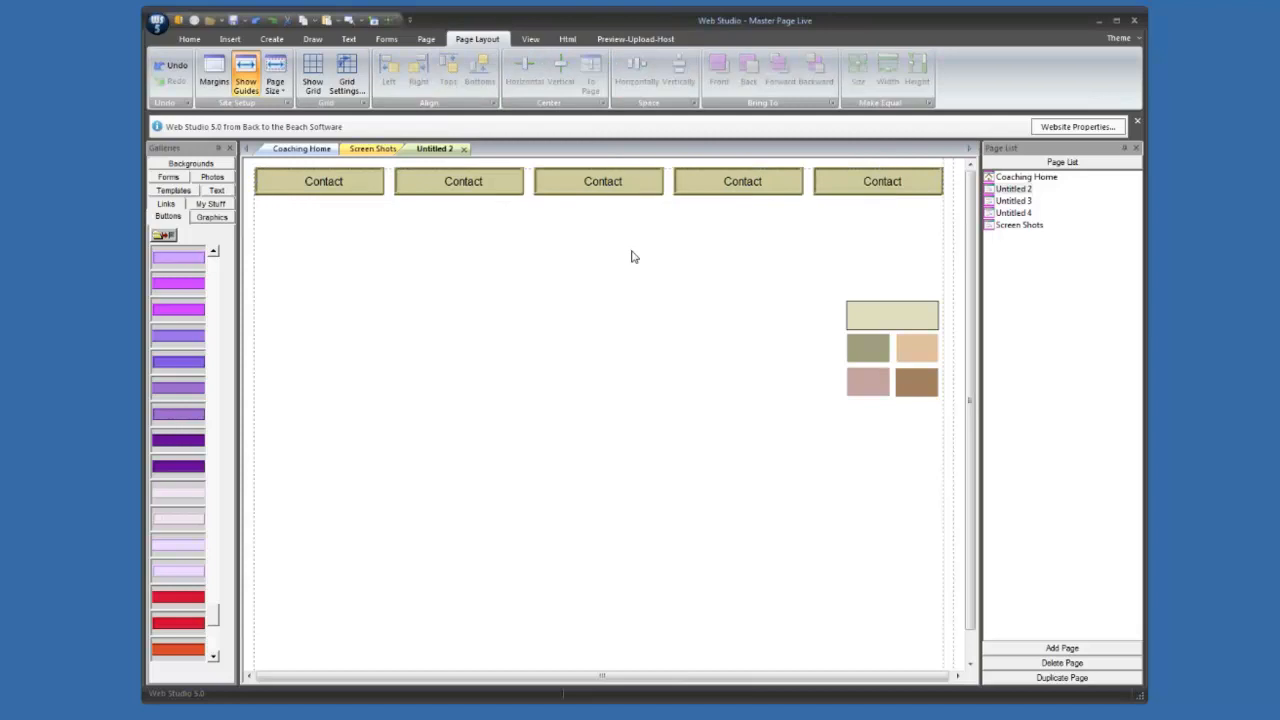
- Change the text of the first button to Home and the second button to Services
{"action": "double_click", "coordinate": [323, 190]}
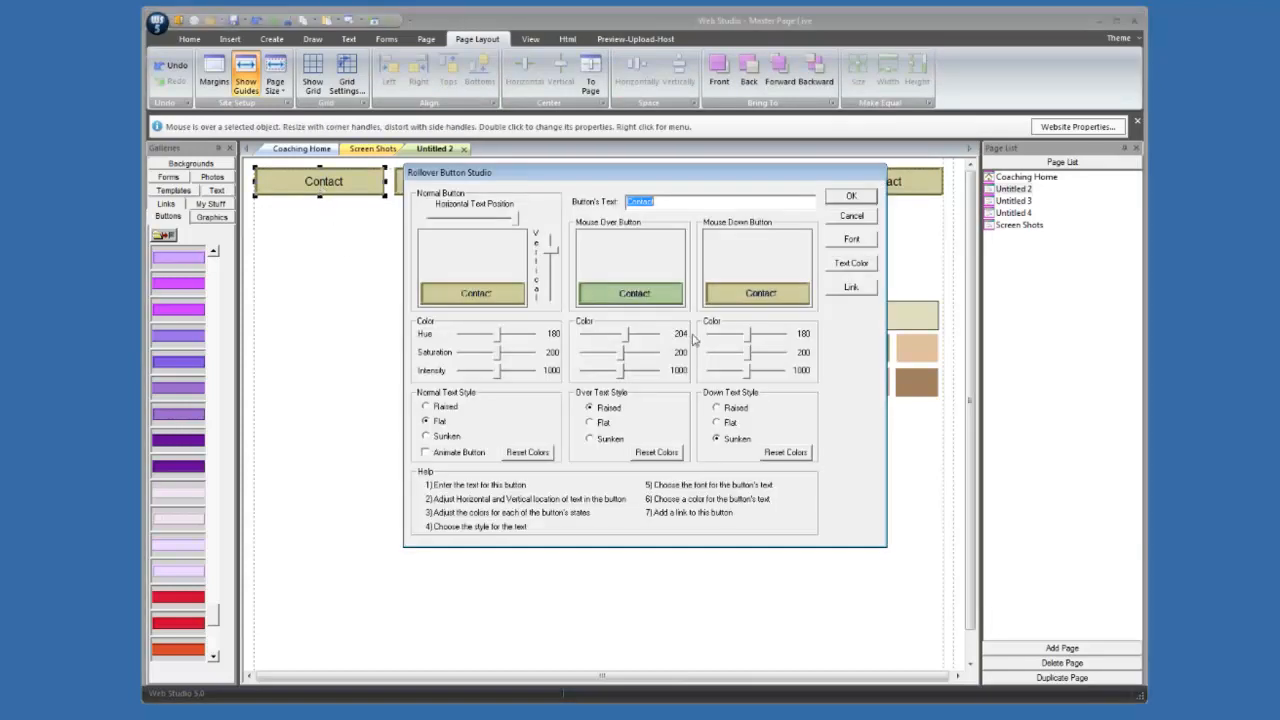
{"action": "type", "text": "Home"}
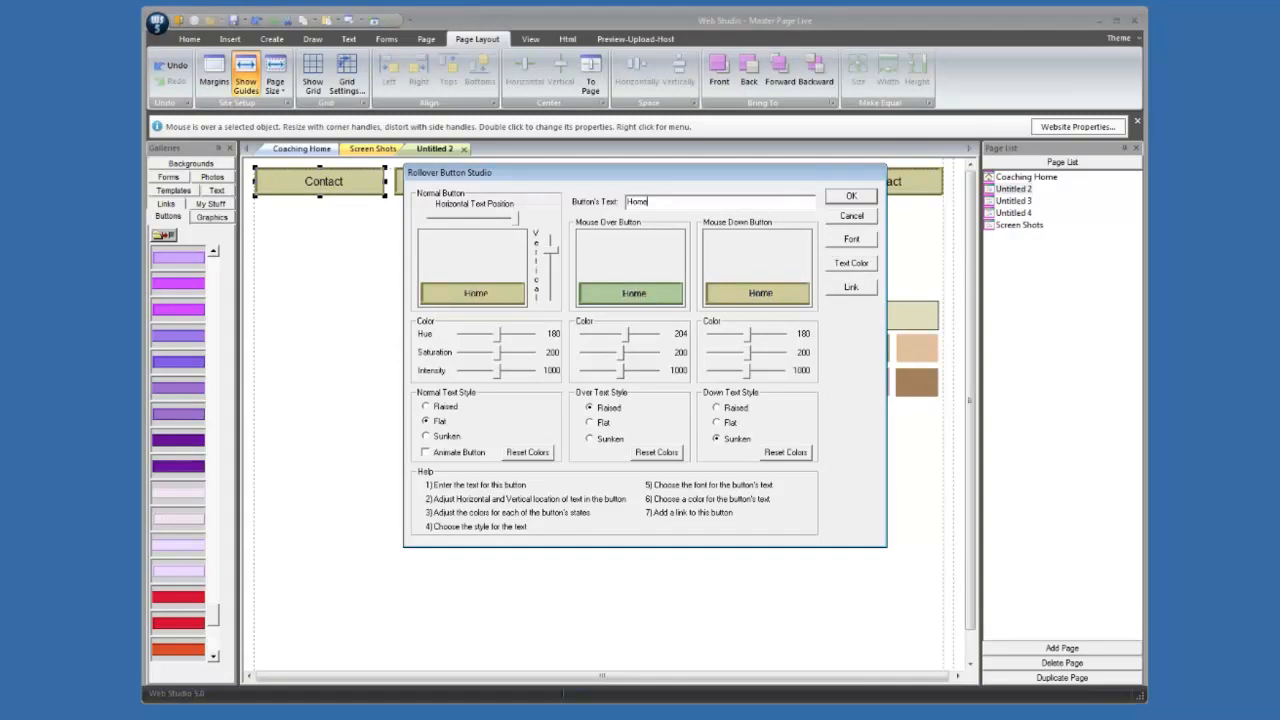
{"action": "key", "text": "Return"}
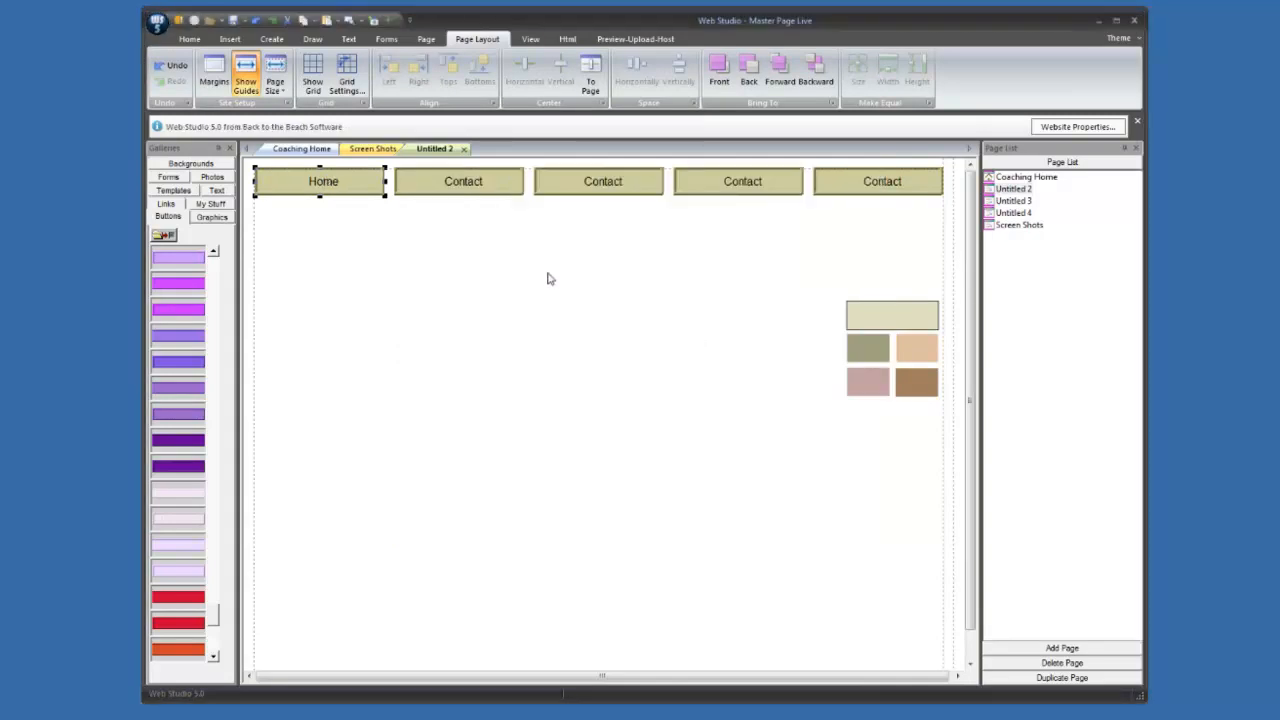
{"action": "double_click", "coordinate": [472, 192]}
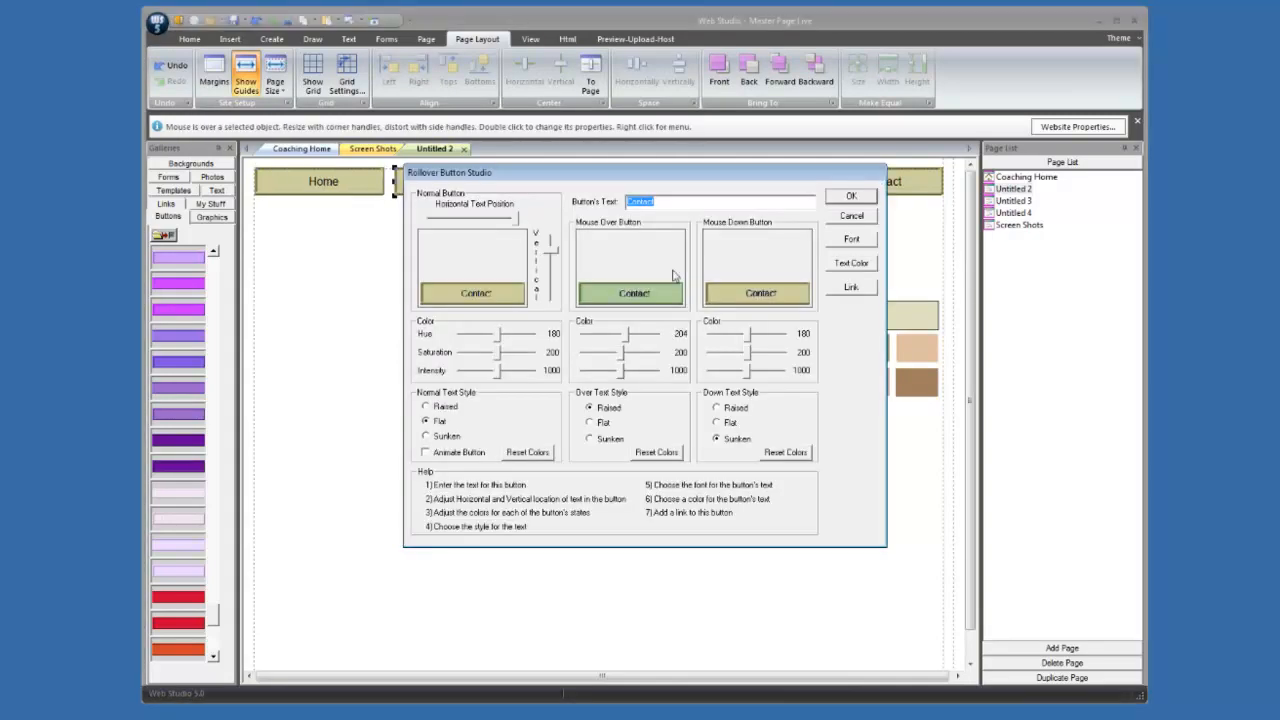
{"action": "type", "text": "Services"}
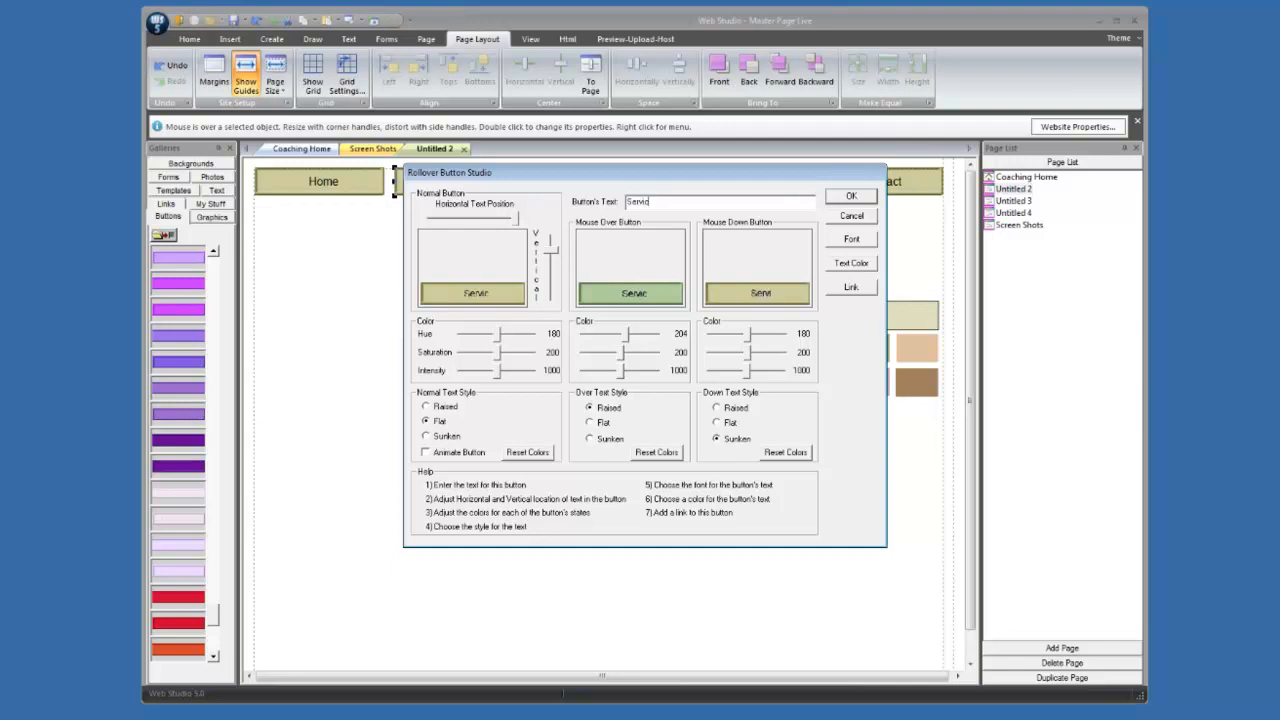
{"action": "key", "text": "Return"}
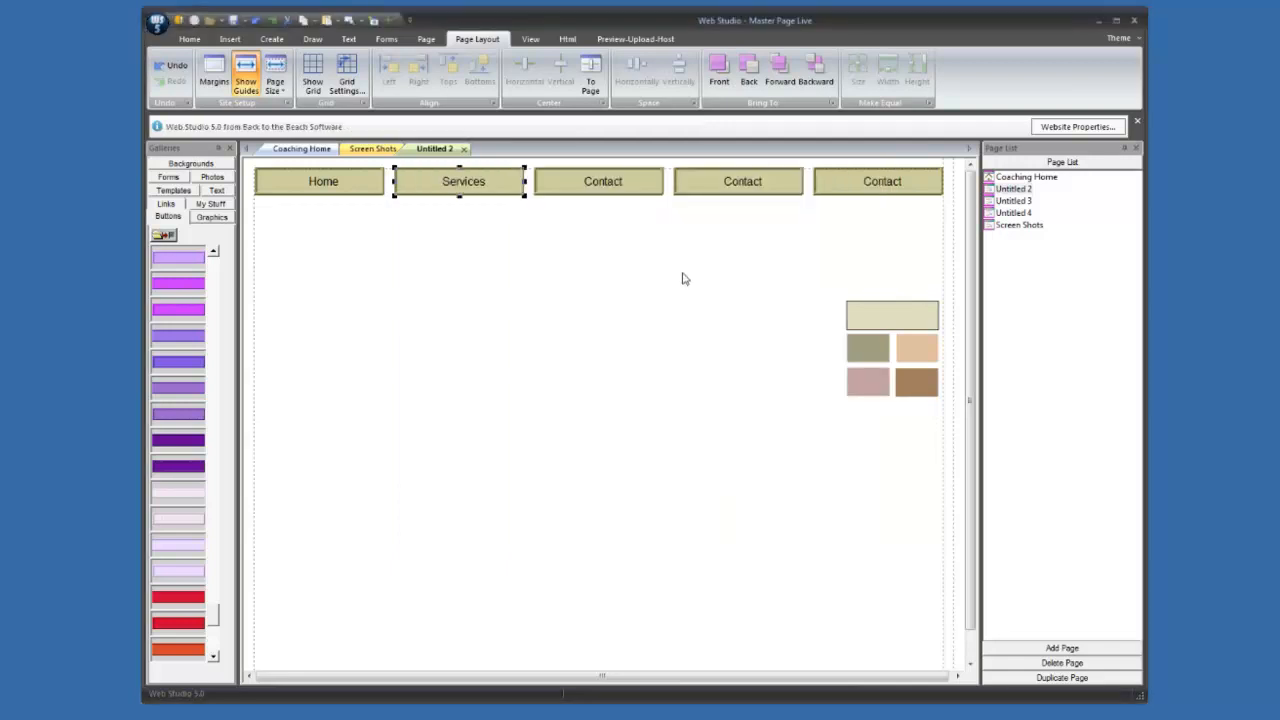
- Change the text of the third button to Testimonials and the fourth button to Prices
{"action": "double_click", "coordinate": [592, 188]}
{"action": "type", "text": "Tes"}
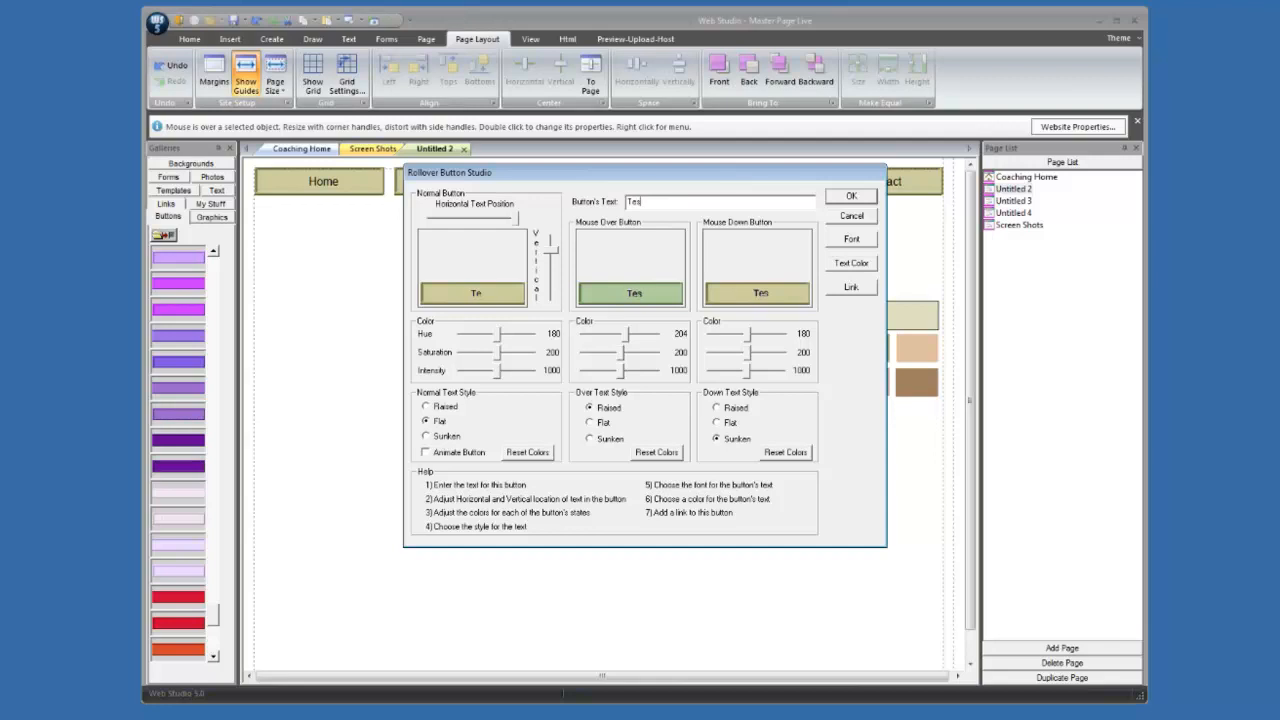
{"action": "type", "text": "timonials"}
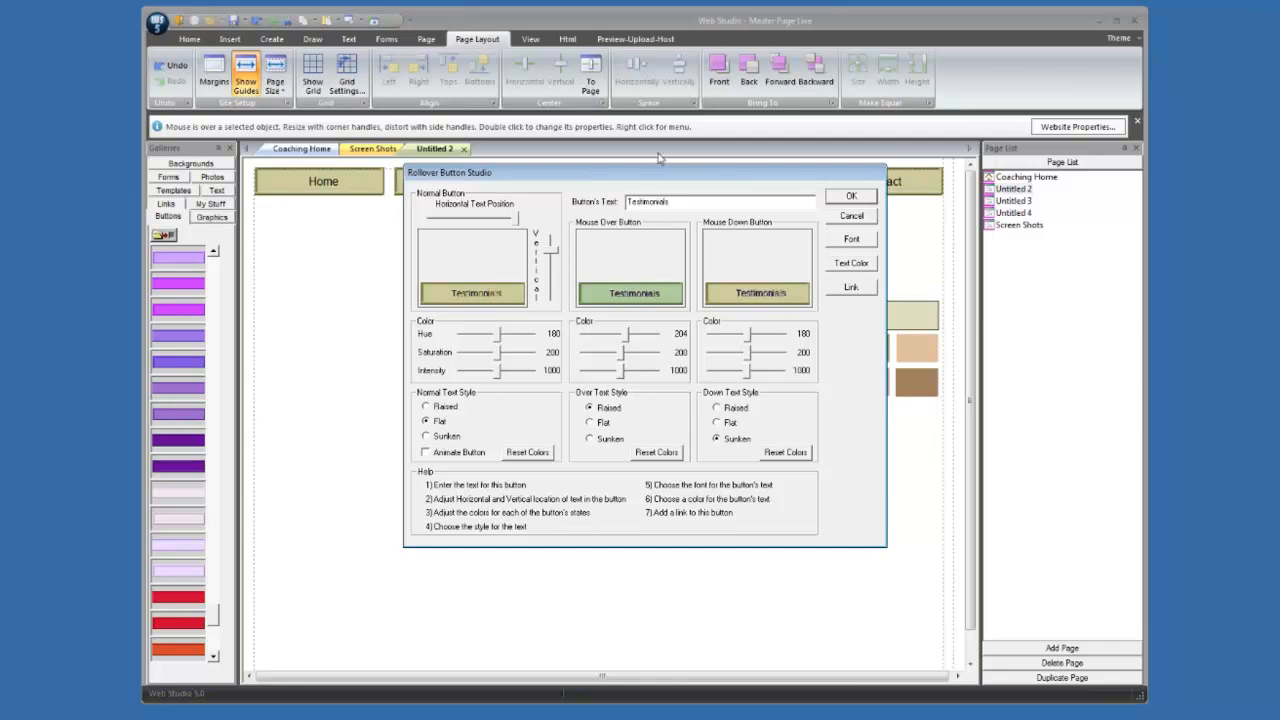
{"action": "left_click", "coordinate": [851, 196]}
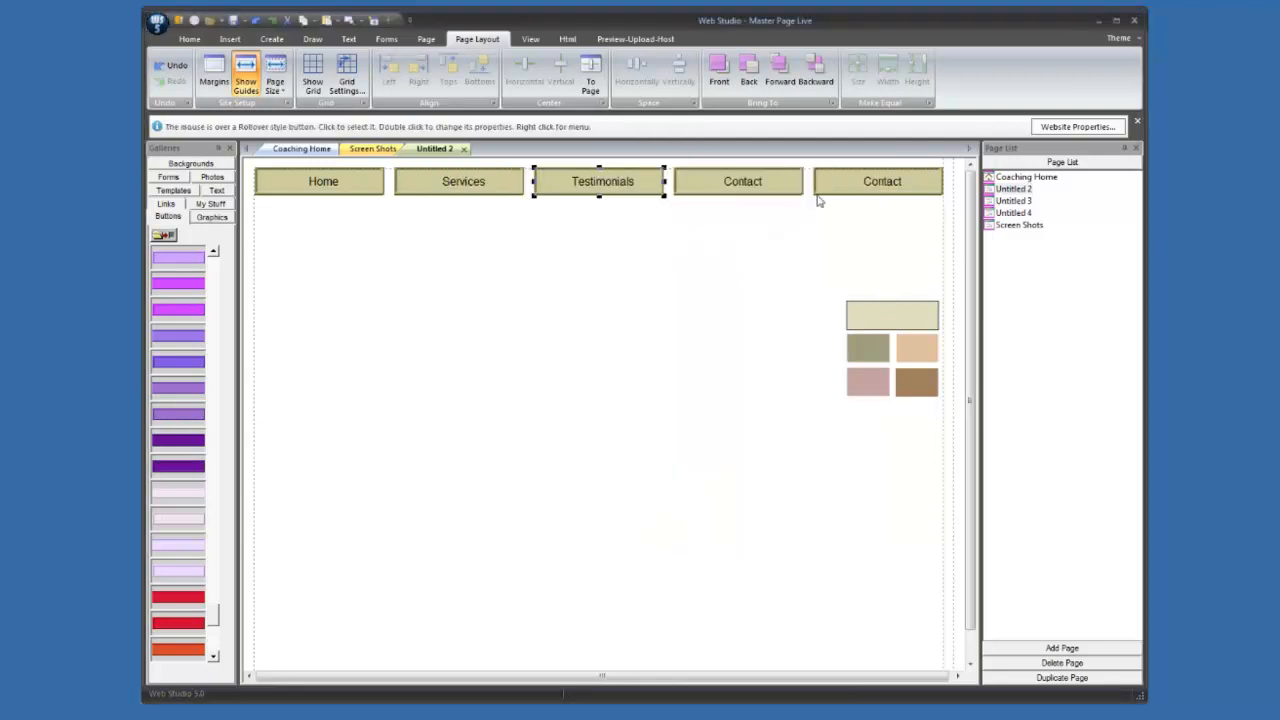
{"action": "double_click", "coordinate": [748, 184]}
{"action": "type", "text": "Prices"}
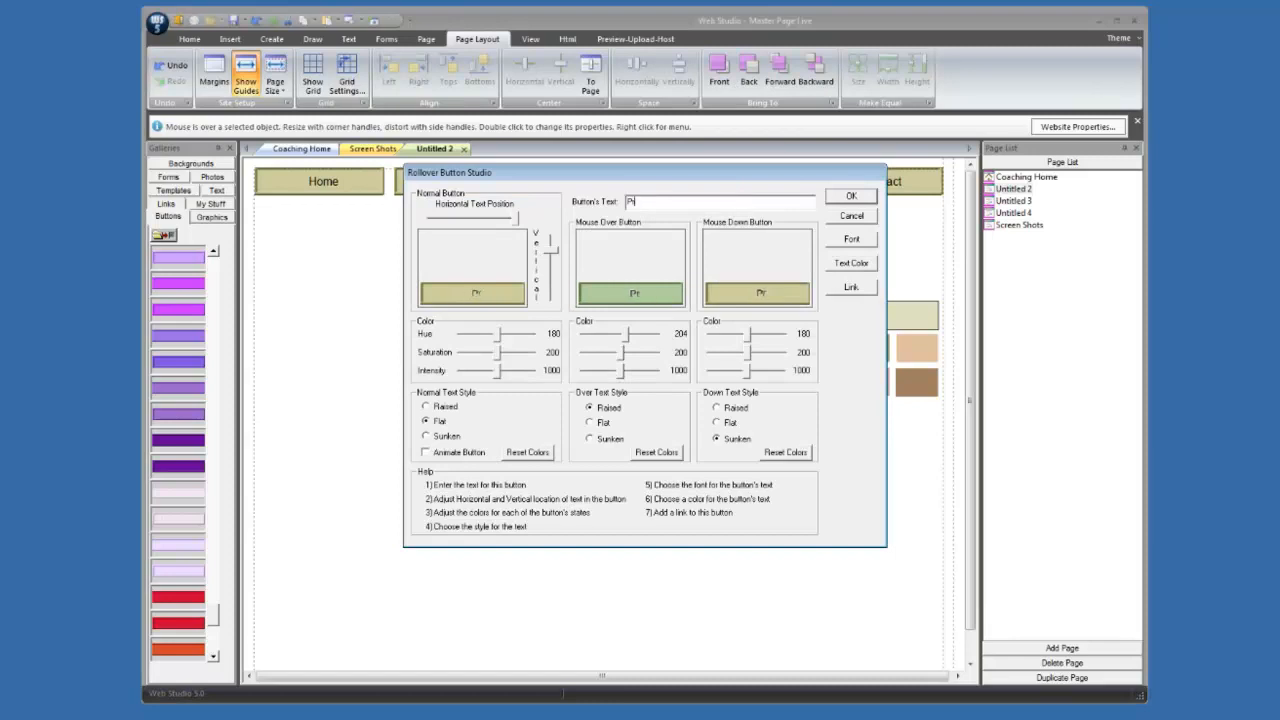
{"action": "key", "text": "Return"}
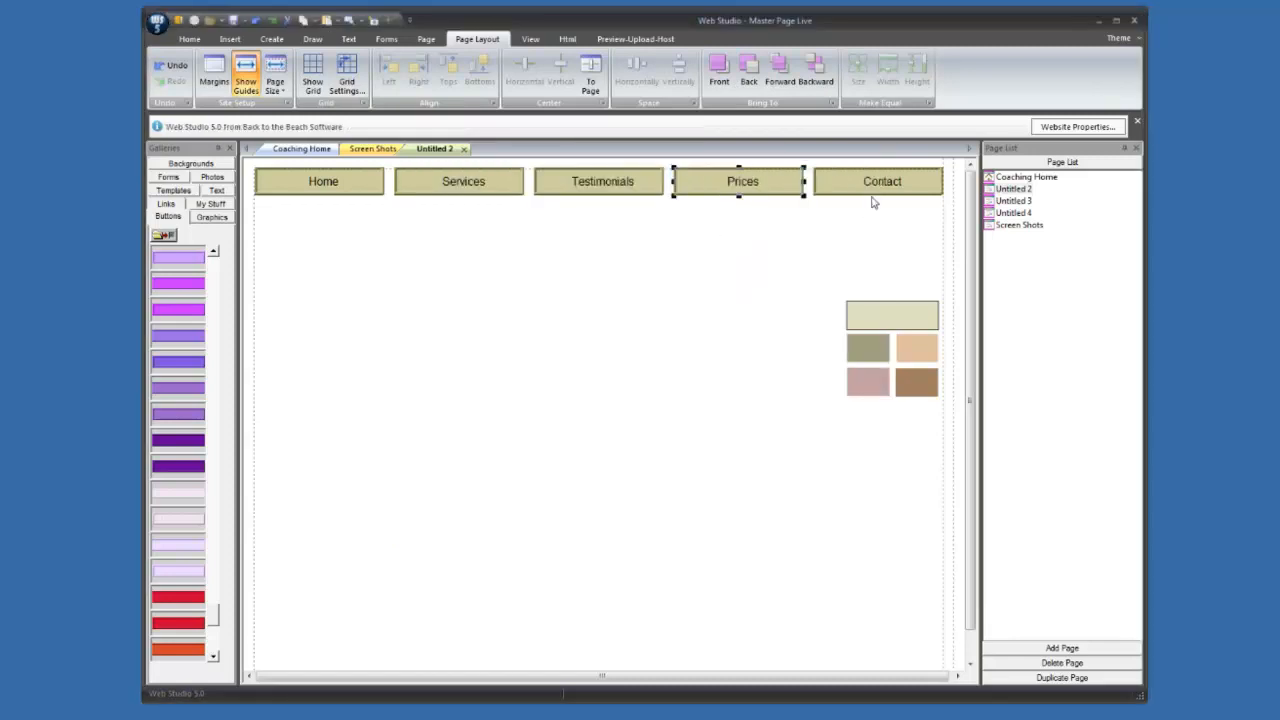
{"action": "left_click", "coordinate": [836, 240]}
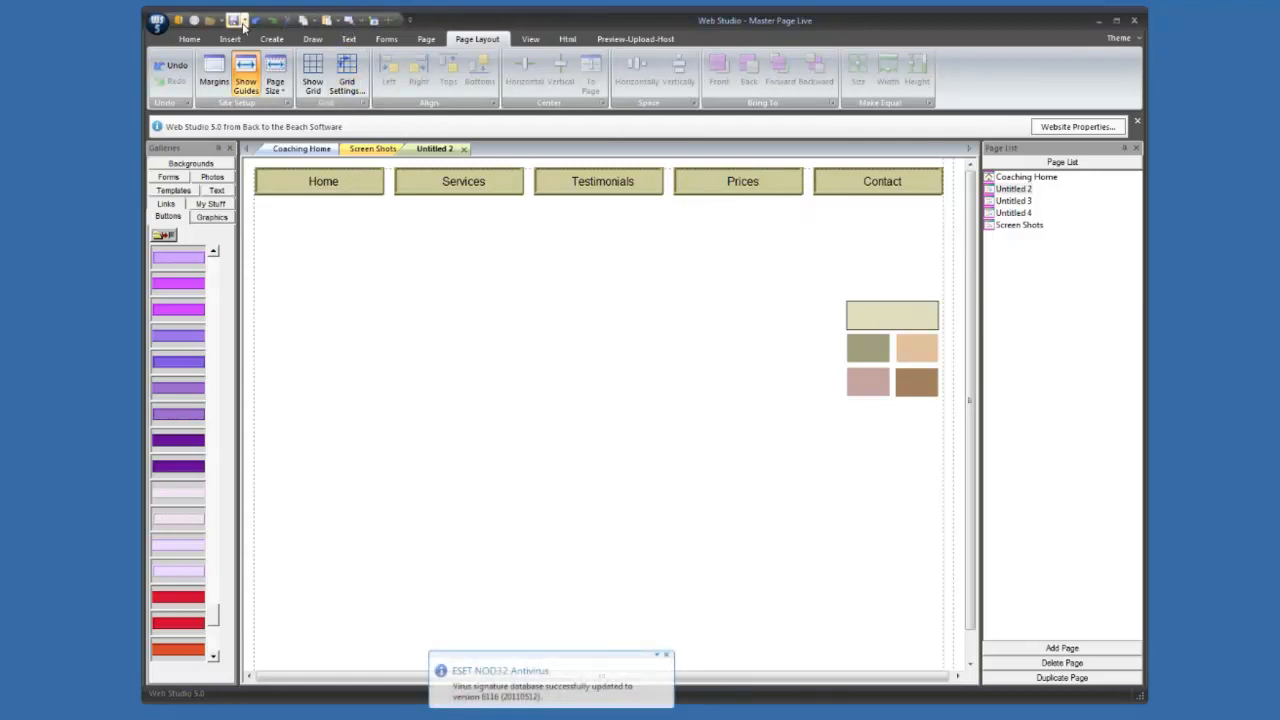
- Preview the Untitled 2 page in the WebStudio browser, check the button rollovers, and close the preview
{"action": "left_click", "coordinate": [361, 22]}
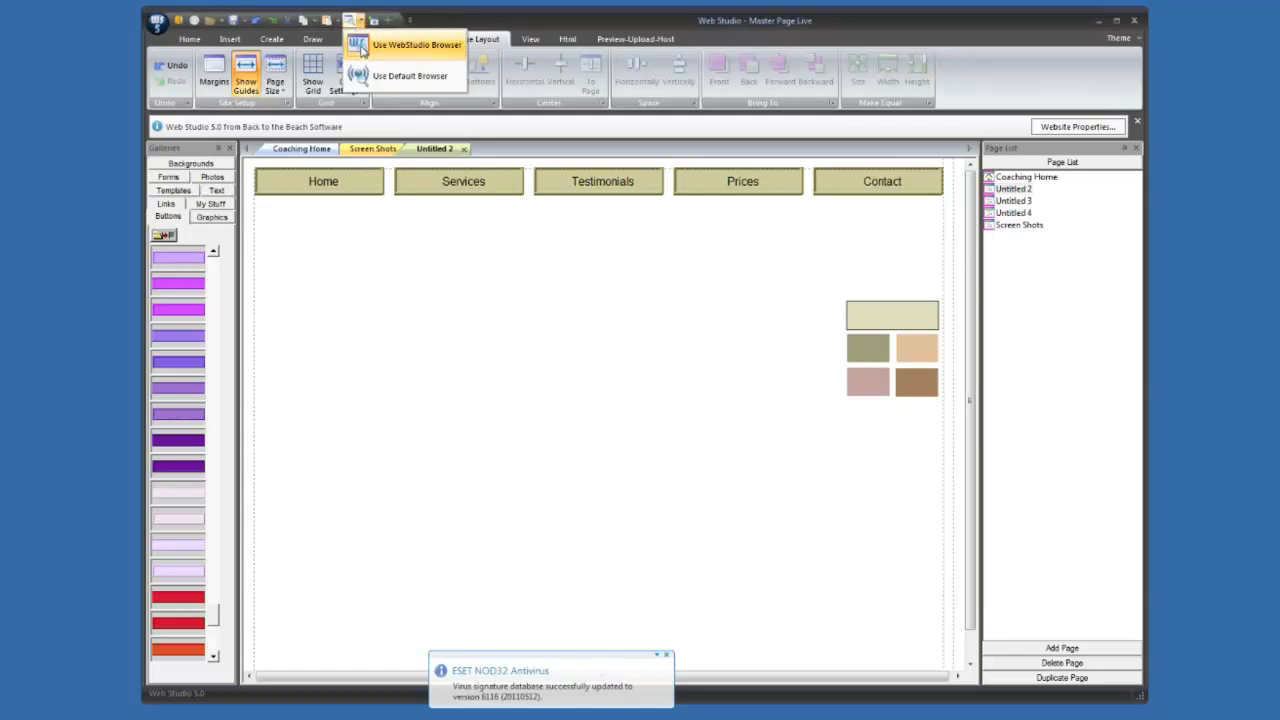
{"action": "left_click", "coordinate": [362, 50]}
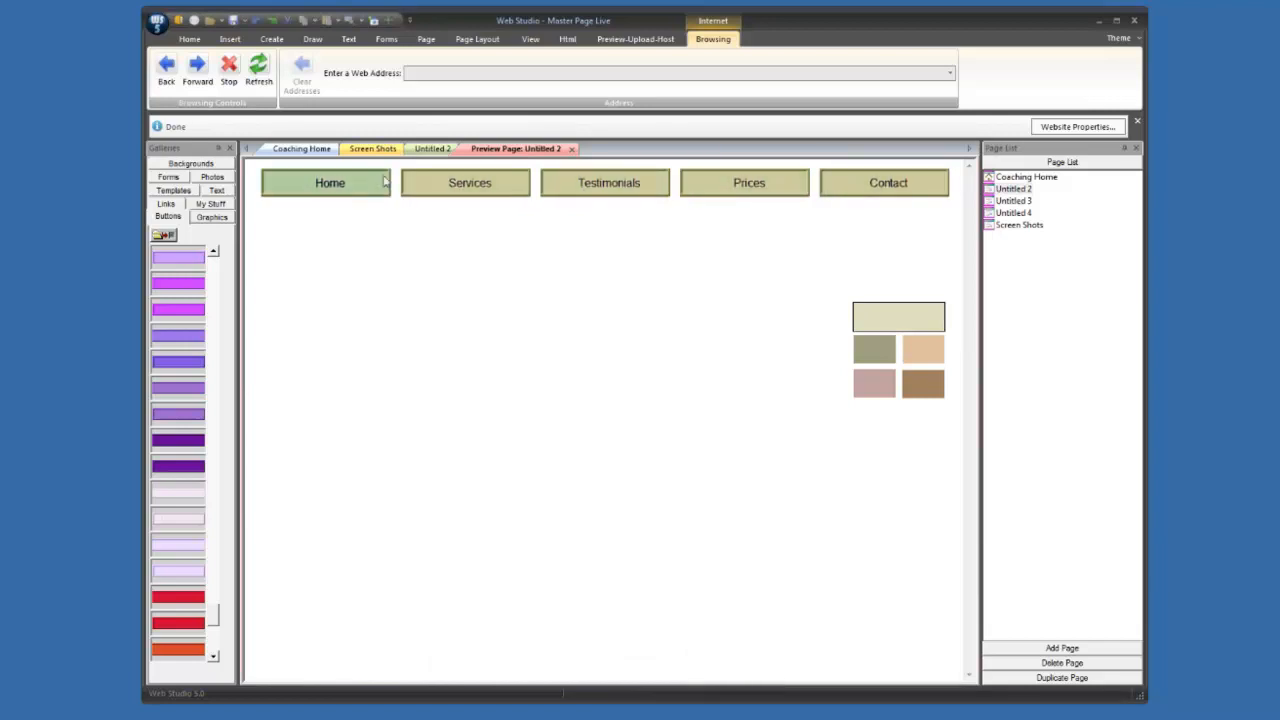
{"action": "left_click", "coordinate": [572, 149]}
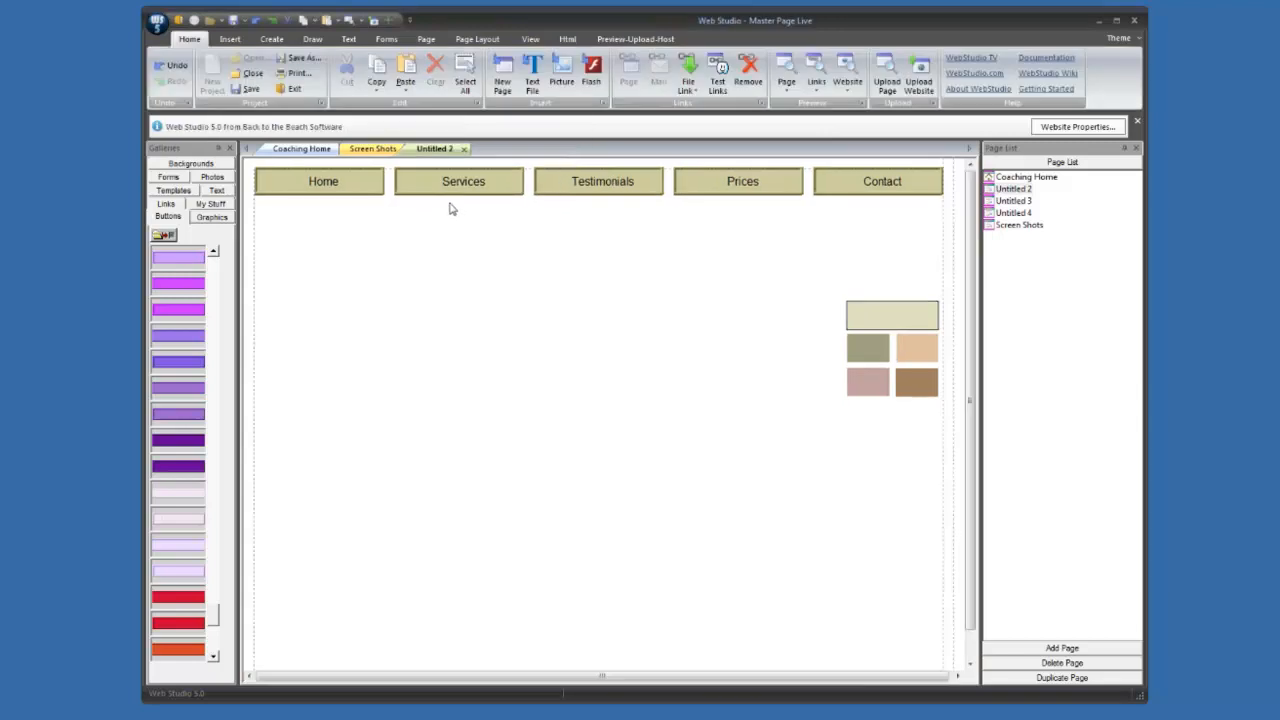
- Turn off transparency for the Home button's graphic in its object properties
{"action": "left_click", "coordinate": [365, 188]}
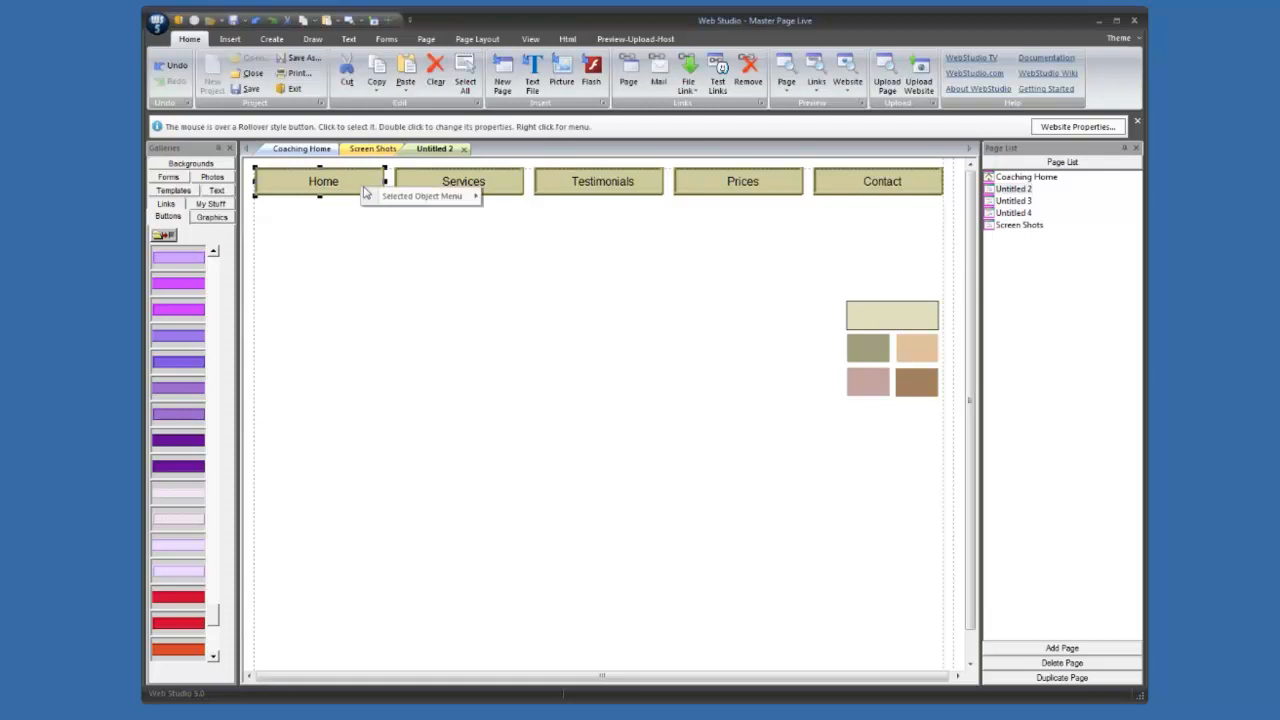
{"action": "mouse_move", "coordinate": [378, 197]}
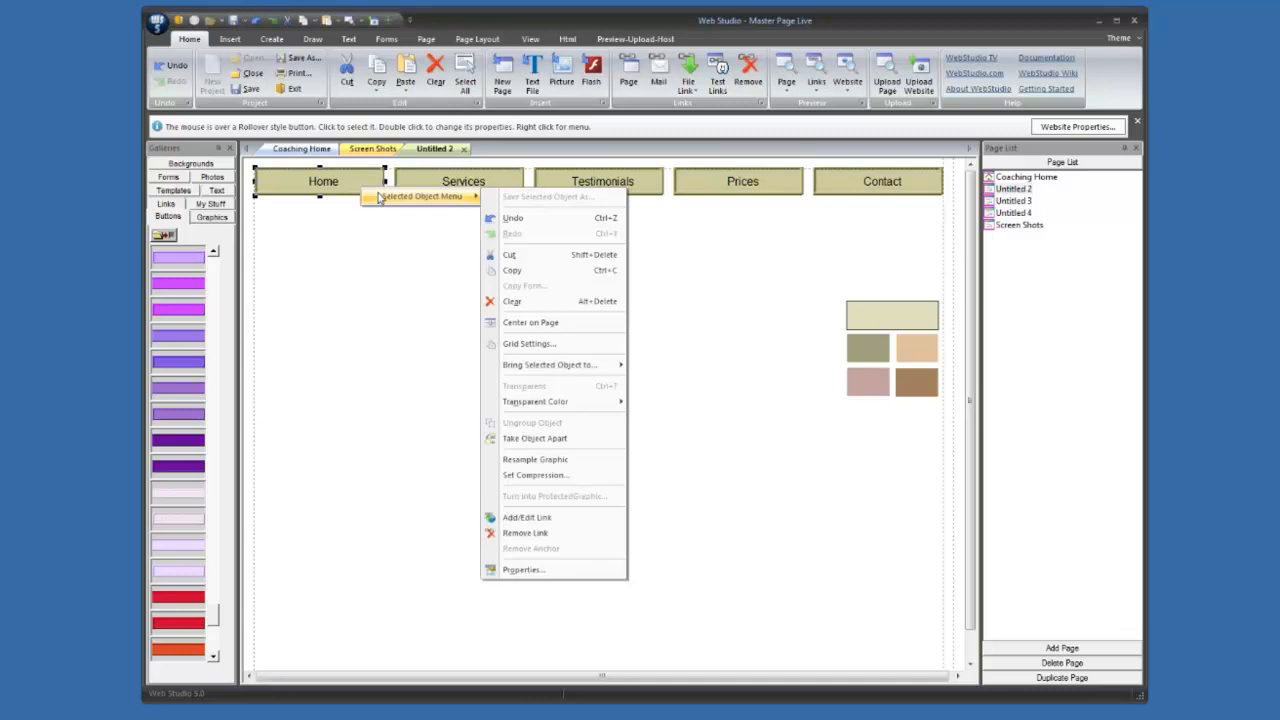
{"action": "left_click", "coordinate": [563, 575]}
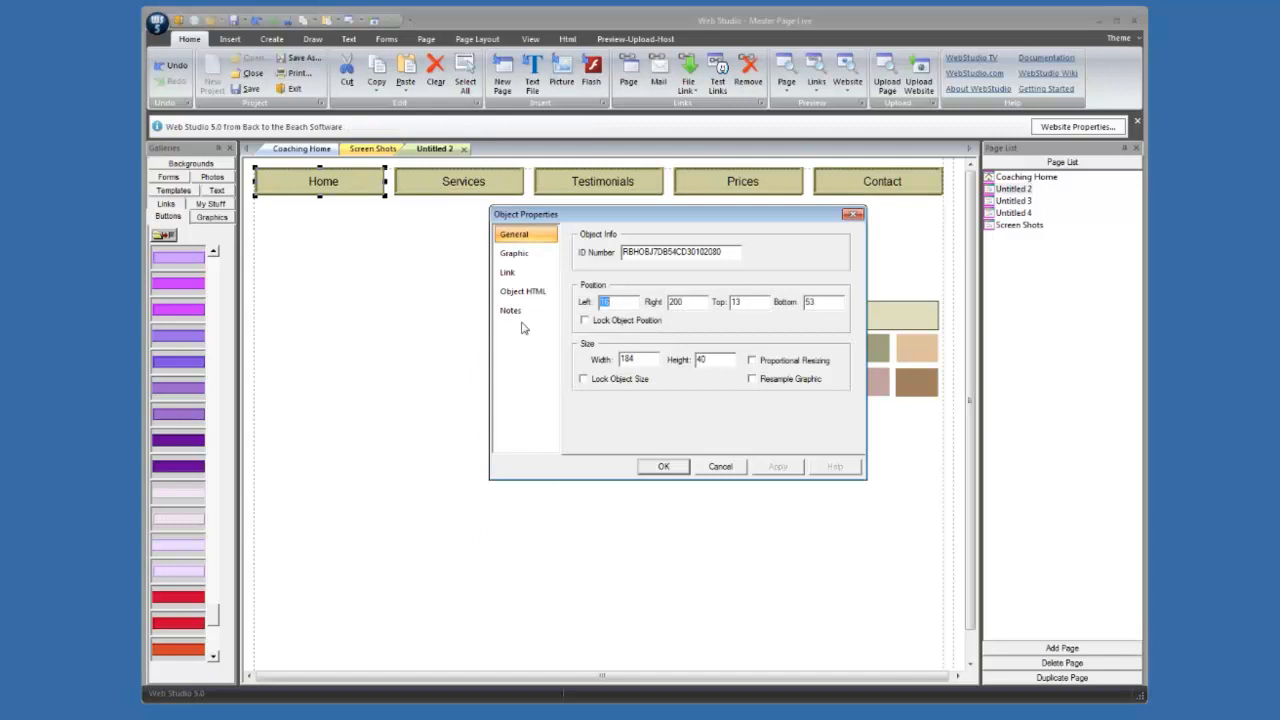
{"action": "left_click", "coordinate": [521, 256]}
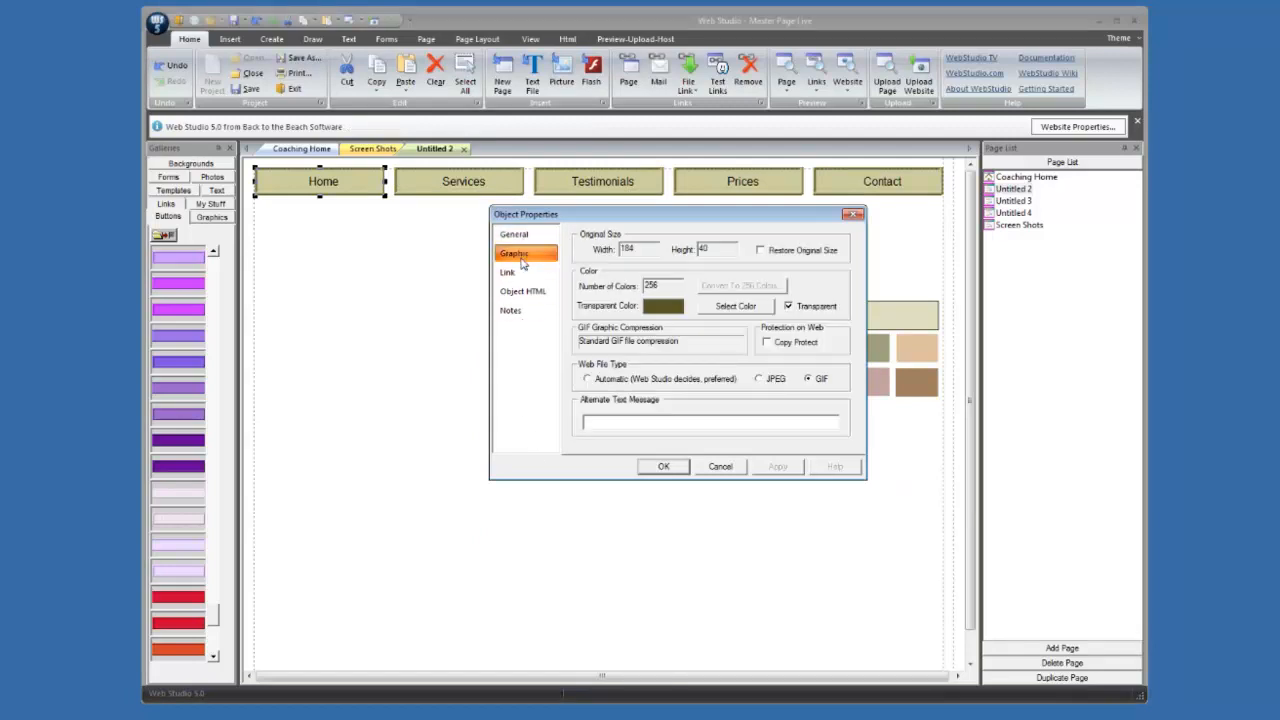
{"action": "left_click", "coordinate": [788, 307]}
{"action": "left_click", "coordinate": [679, 468]}
{"action": "left_click", "coordinate": [523, 280]}
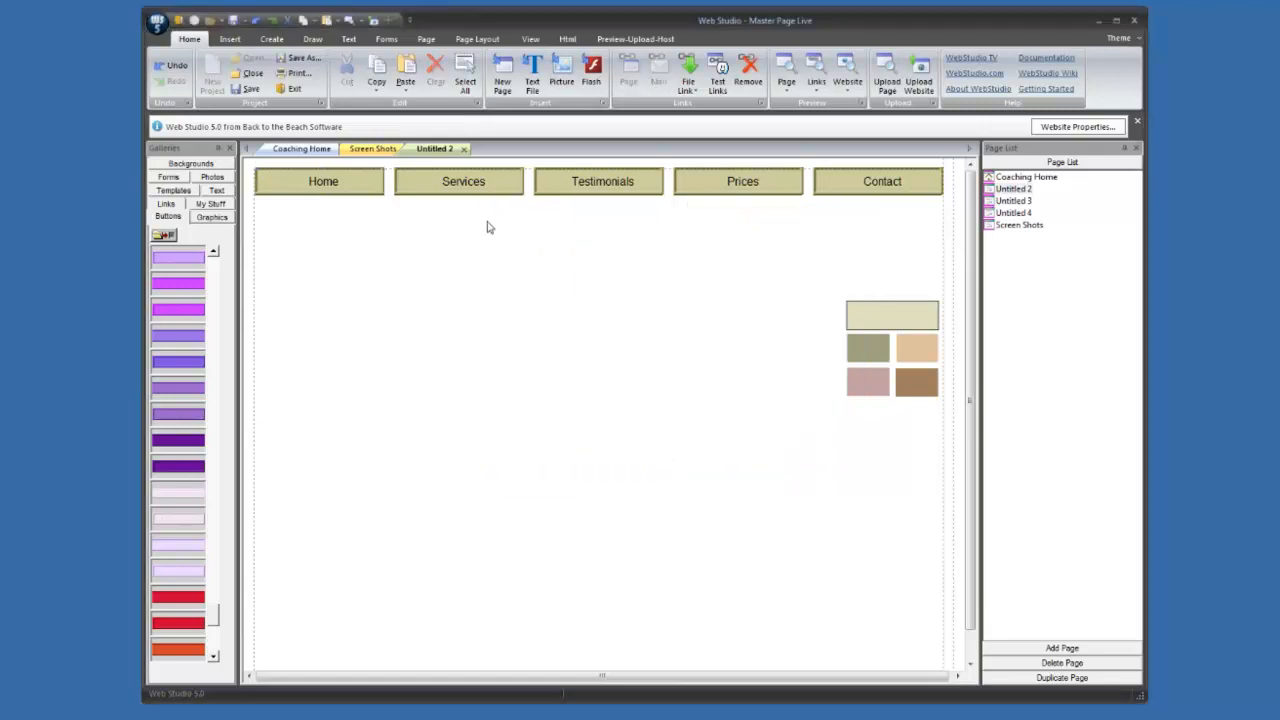
- Turn off the Transparent option in the Services button's graphic properties
{"action": "right_click", "coordinate": [462, 193]}
{"action": "mouse_move", "coordinate": [493, 200]}
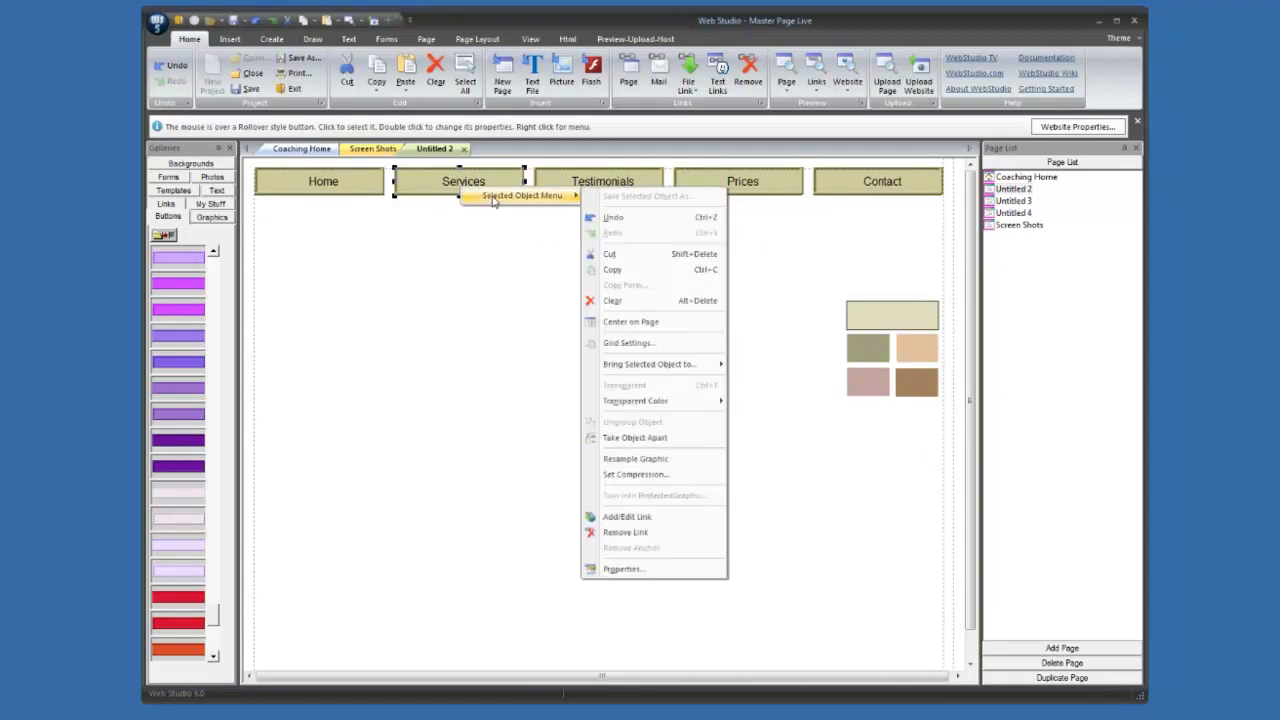
{"action": "left_click", "coordinate": [674, 568]}
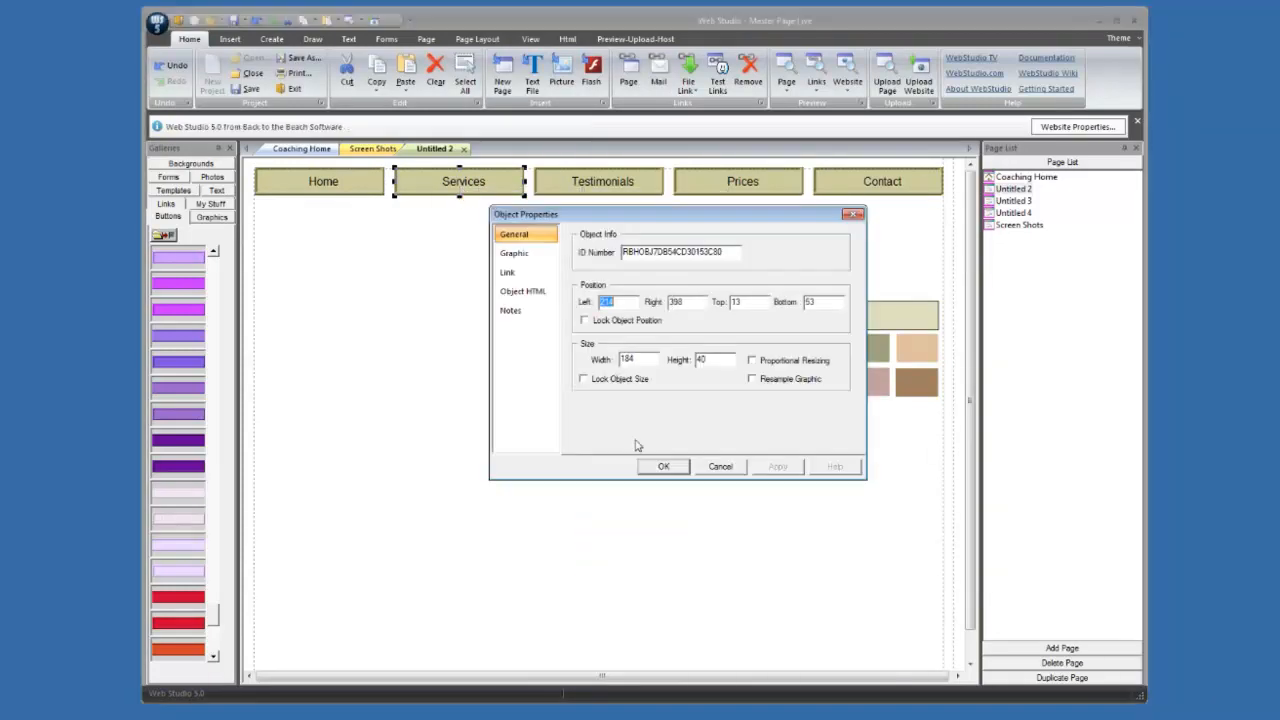
{"action": "left_click", "coordinate": [514, 253]}
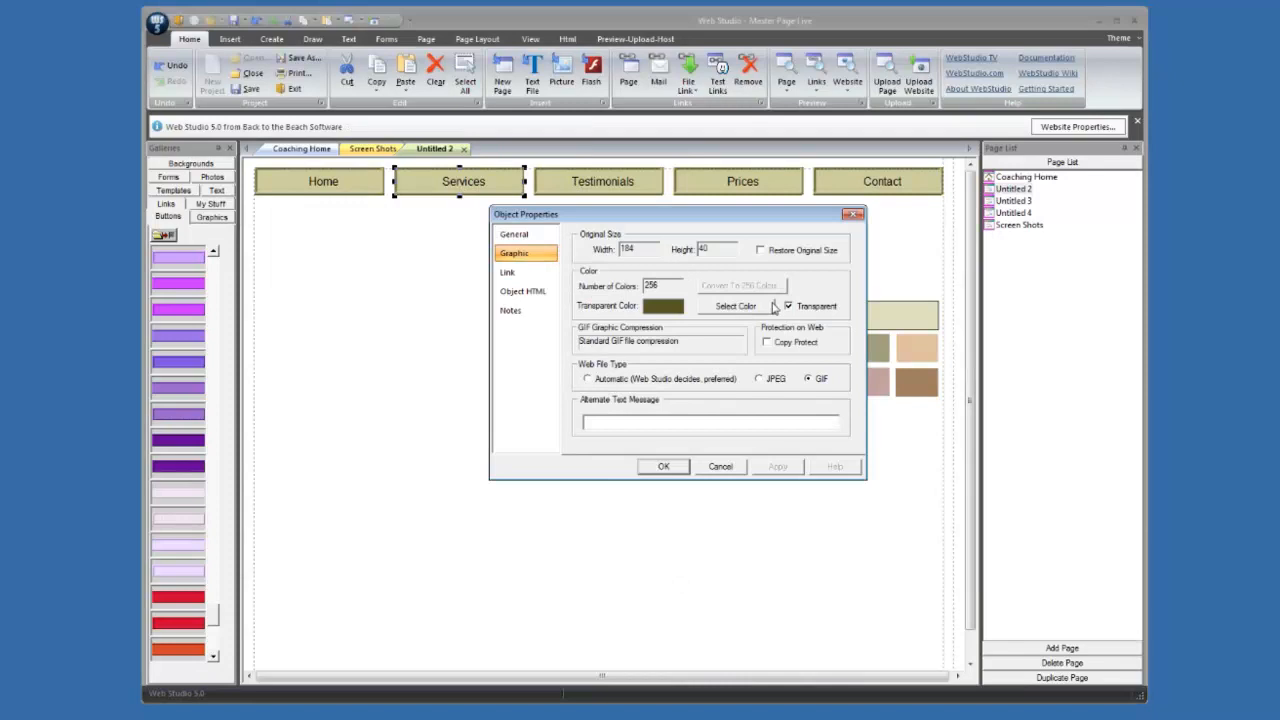
{"action": "left_click", "coordinate": [680, 468]}
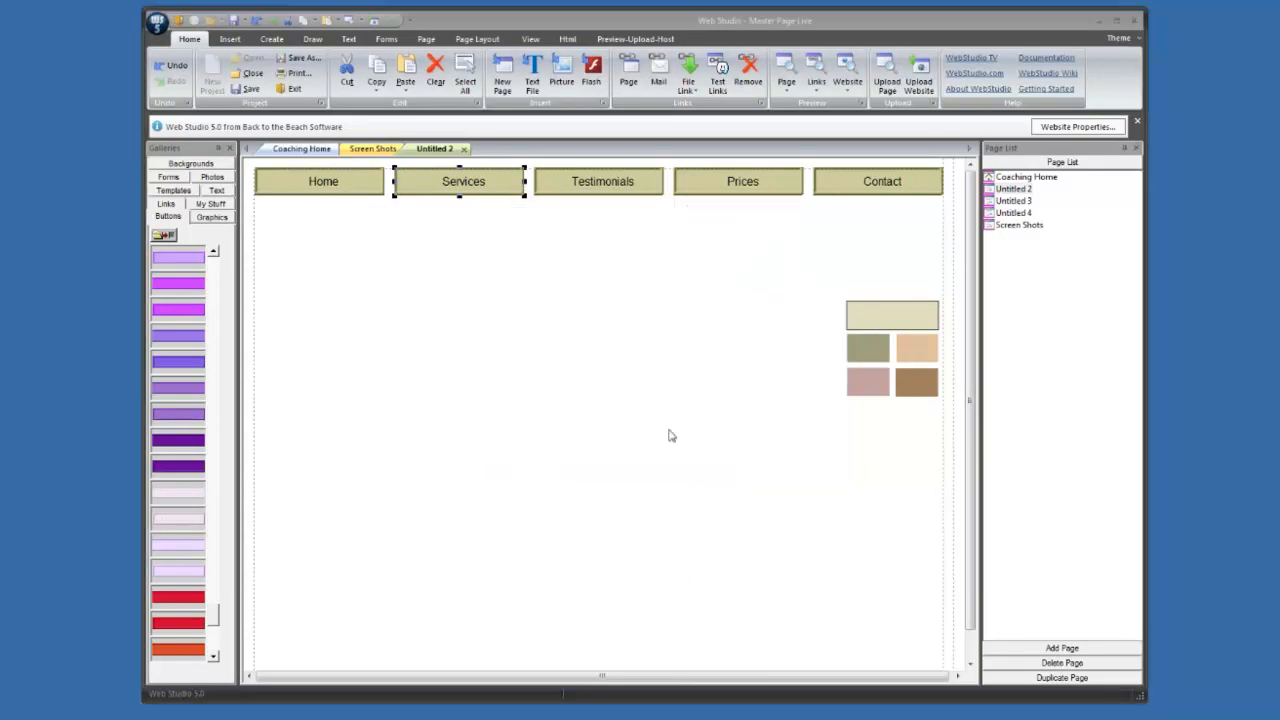
- Turn off the Transparent option in the Testimonials button's graphic properties
{"action": "right_click", "coordinate": [594, 184]}
{"action": "mouse_move", "coordinate": [646, 191]}
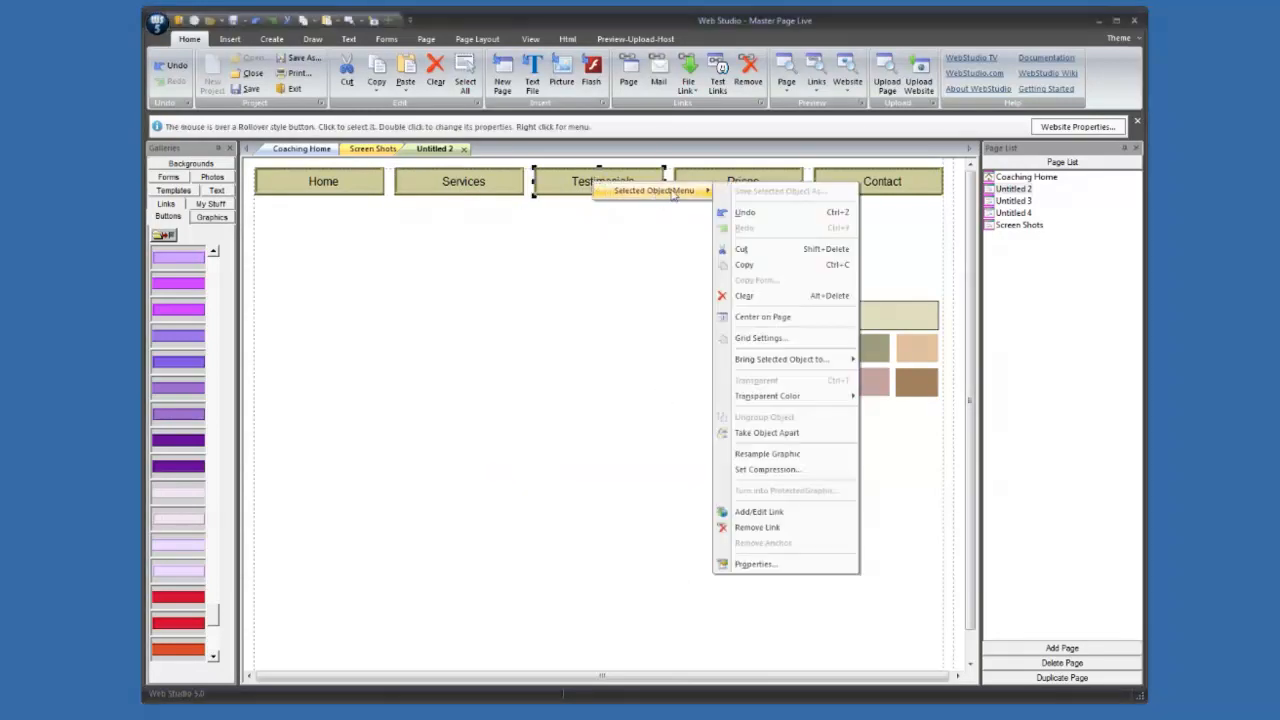
{"action": "left_click", "coordinate": [784, 564]}
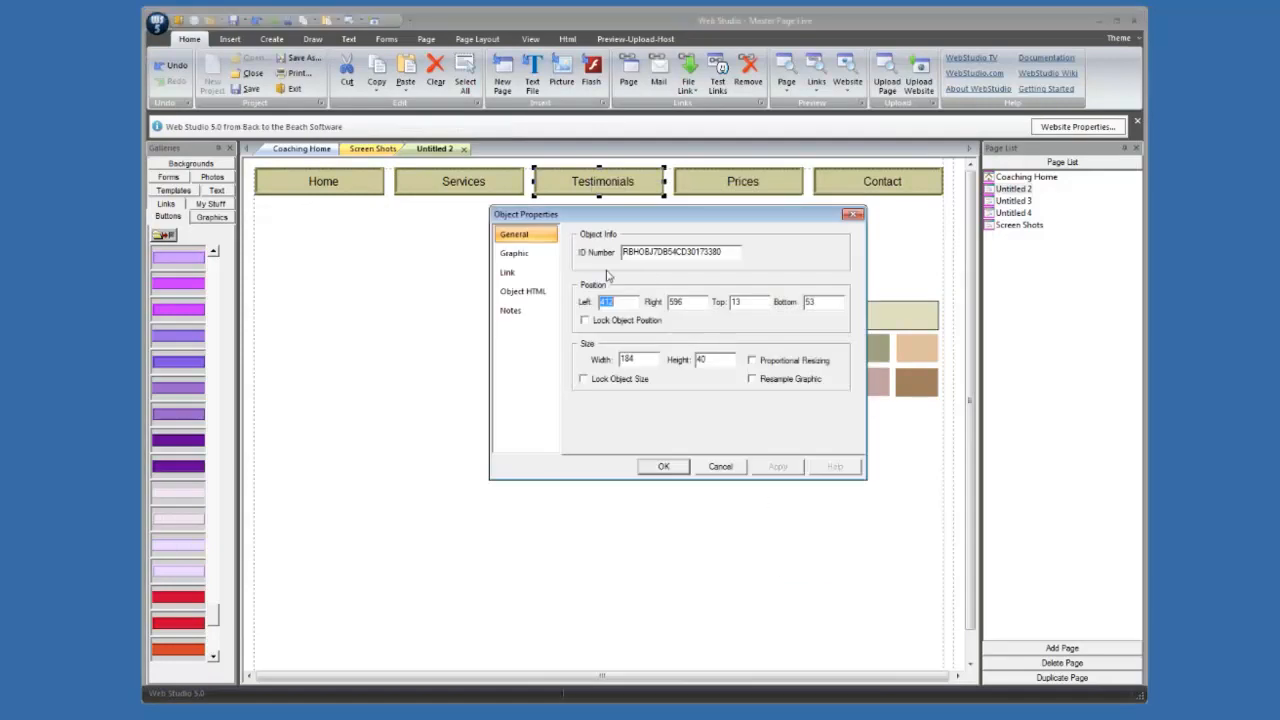
{"action": "left_click", "coordinate": [531, 256]}
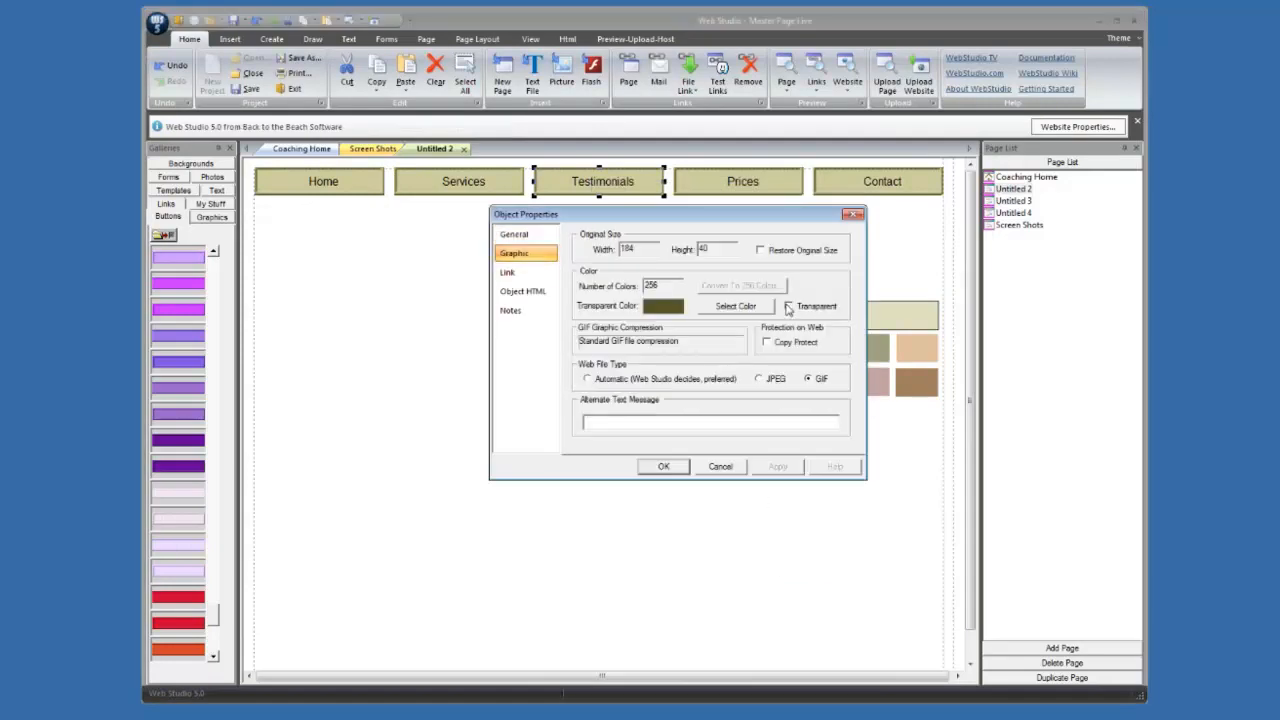
{"action": "left_click", "coordinate": [663, 466]}
- Turn off the Transparent option in the Prices button's graphic properties
{"action": "right_click", "coordinate": [714, 190]}
{"action": "mouse_move", "coordinate": [780, 195]}
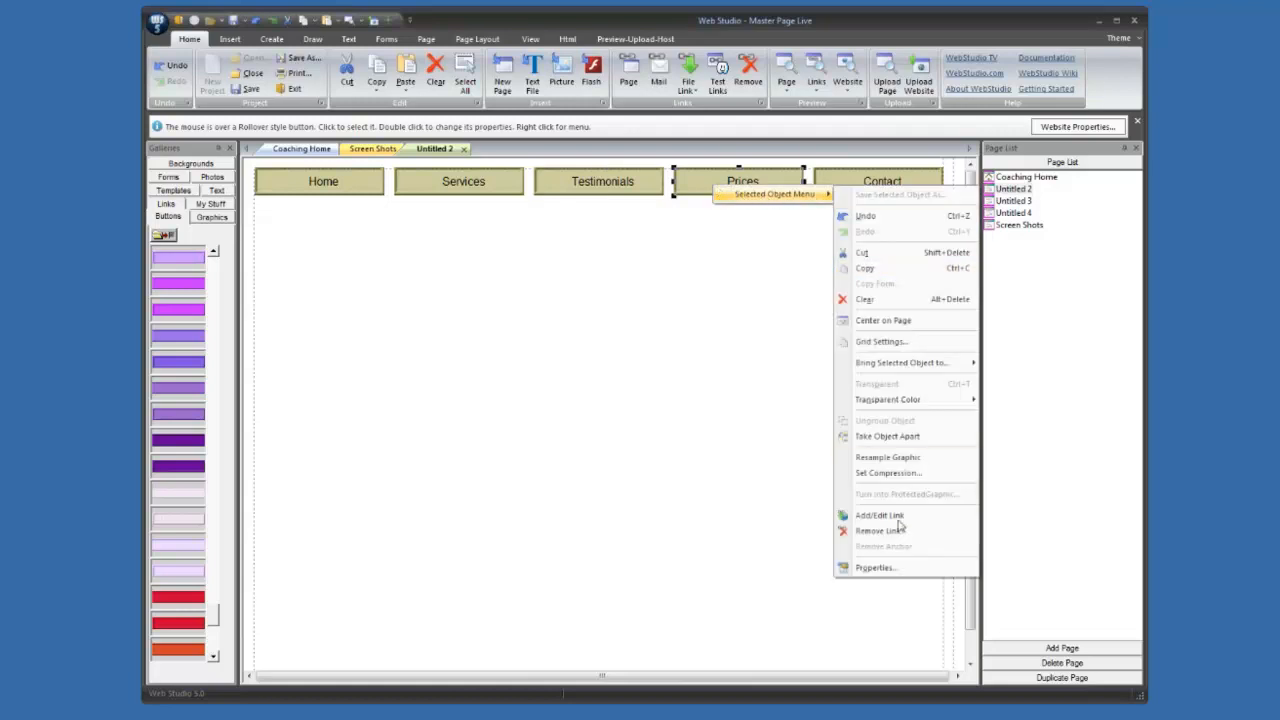
{"action": "left_click", "coordinate": [900, 567]}
{"action": "left_click", "coordinate": [525, 254]}
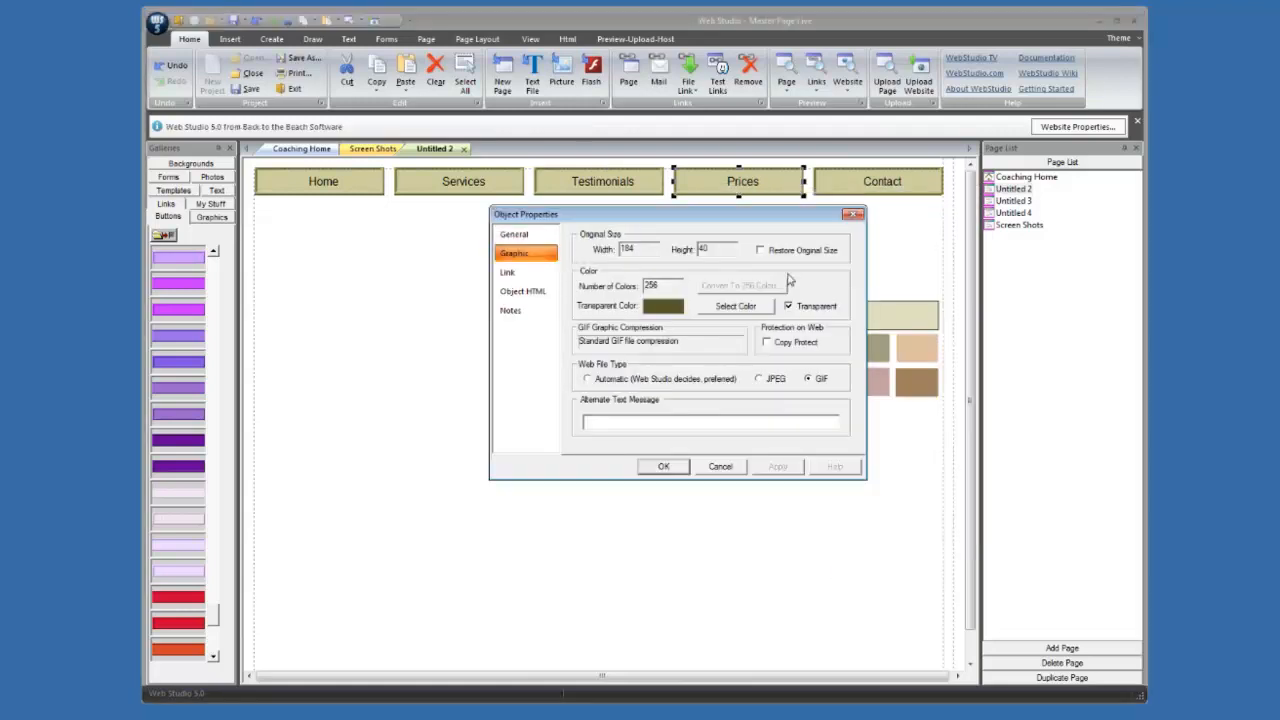
{"action": "left_click", "coordinate": [789, 306]}
{"action": "left_click", "coordinate": [685, 468]}
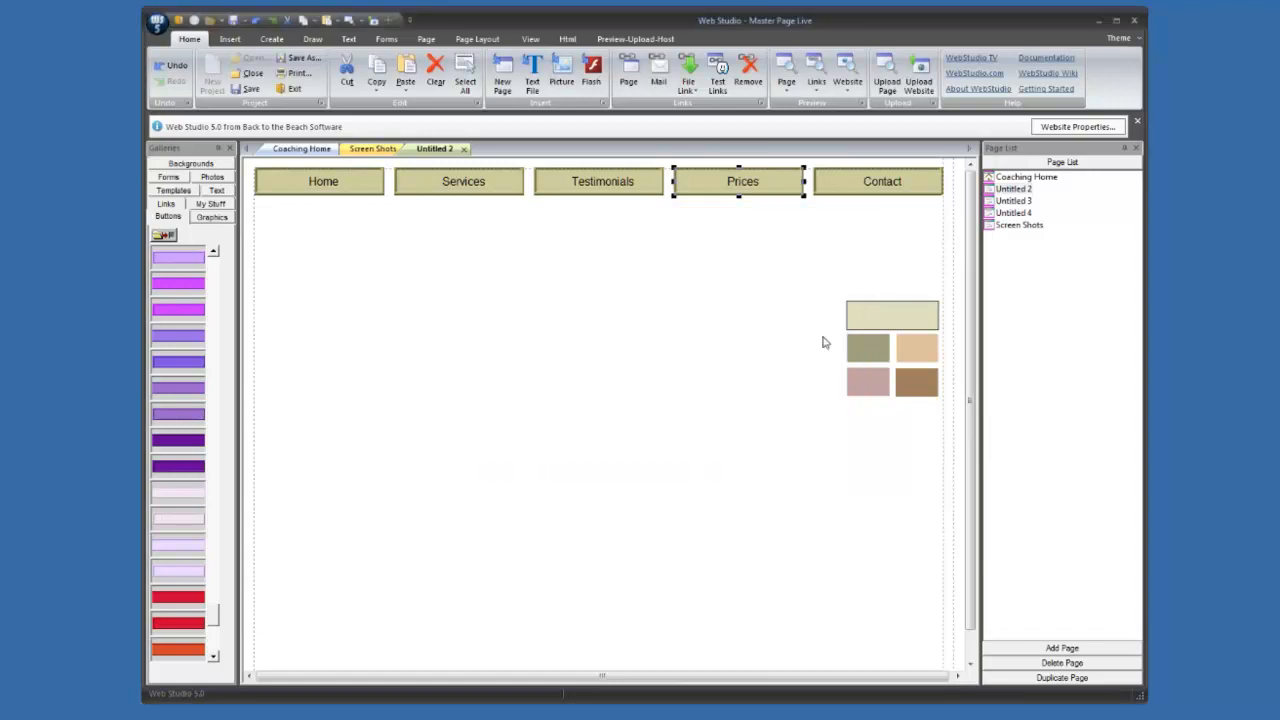
- Turn off the Transparent option in the Contact button's graphic properties
{"action": "right_click", "coordinate": [840, 186]}
{"action": "mouse_move", "coordinate": [880, 188]}
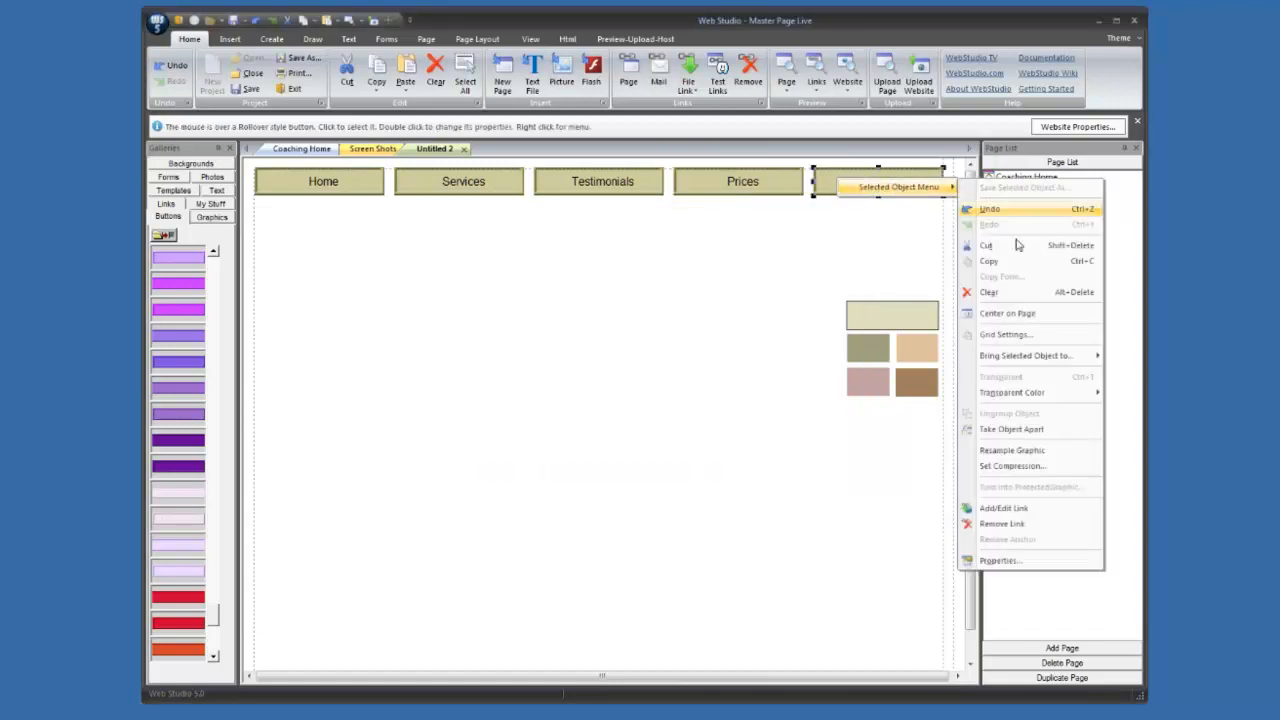
{"action": "left_click", "coordinate": [1004, 560]}
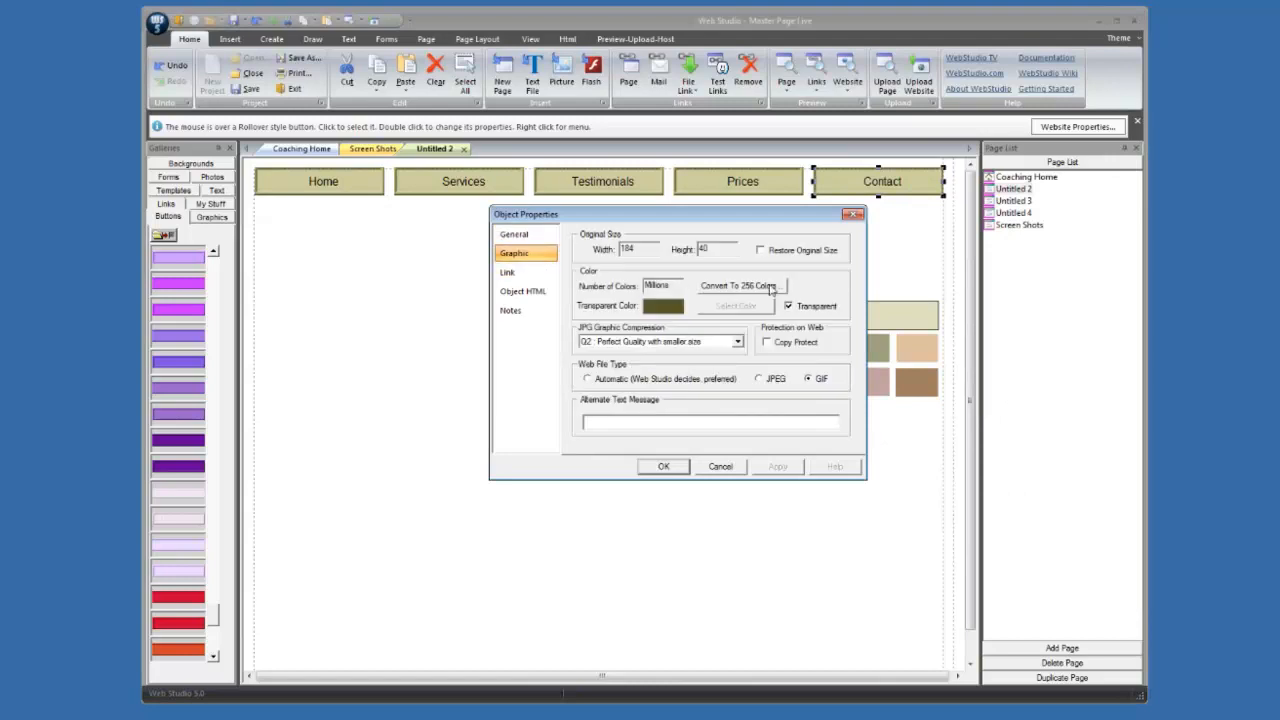
{"action": "left_click", "coordinate": [680, 465]}
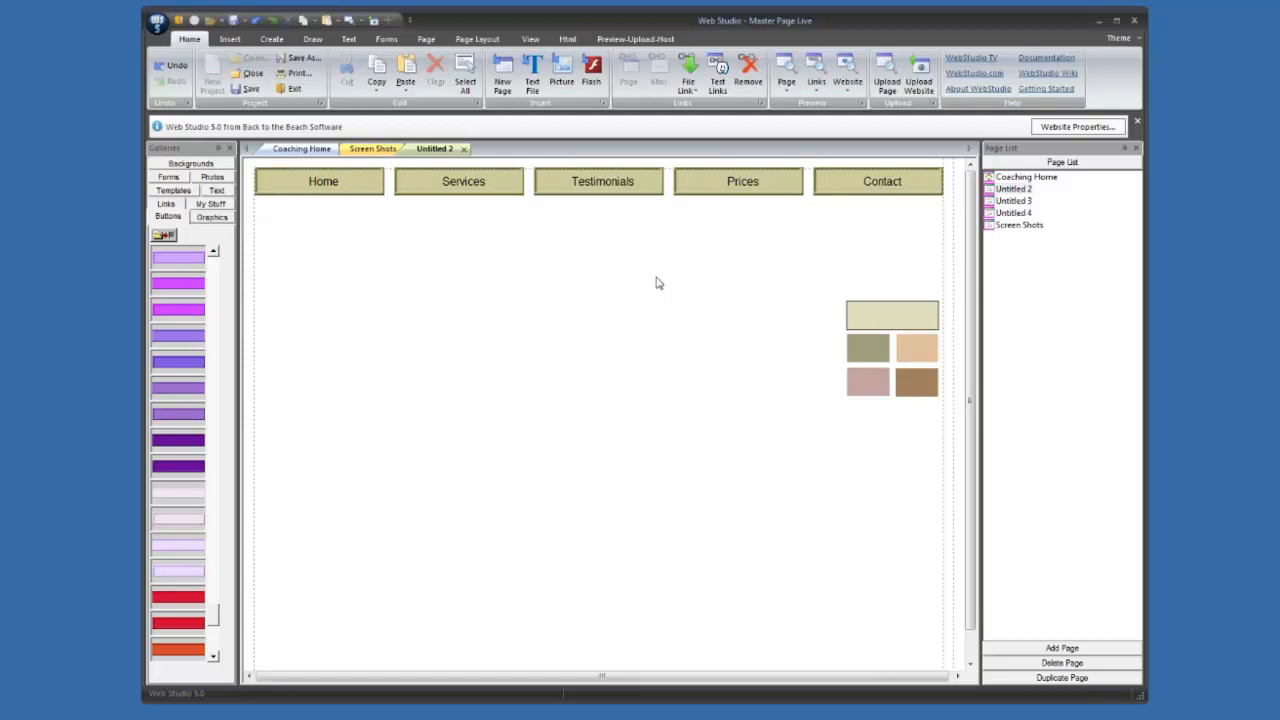
- Check the Coaching Home page's design, return to Untitled 2, and move the color palette graphic slightly down
{"action": "left_click", "coordinate": [1024, 178]}
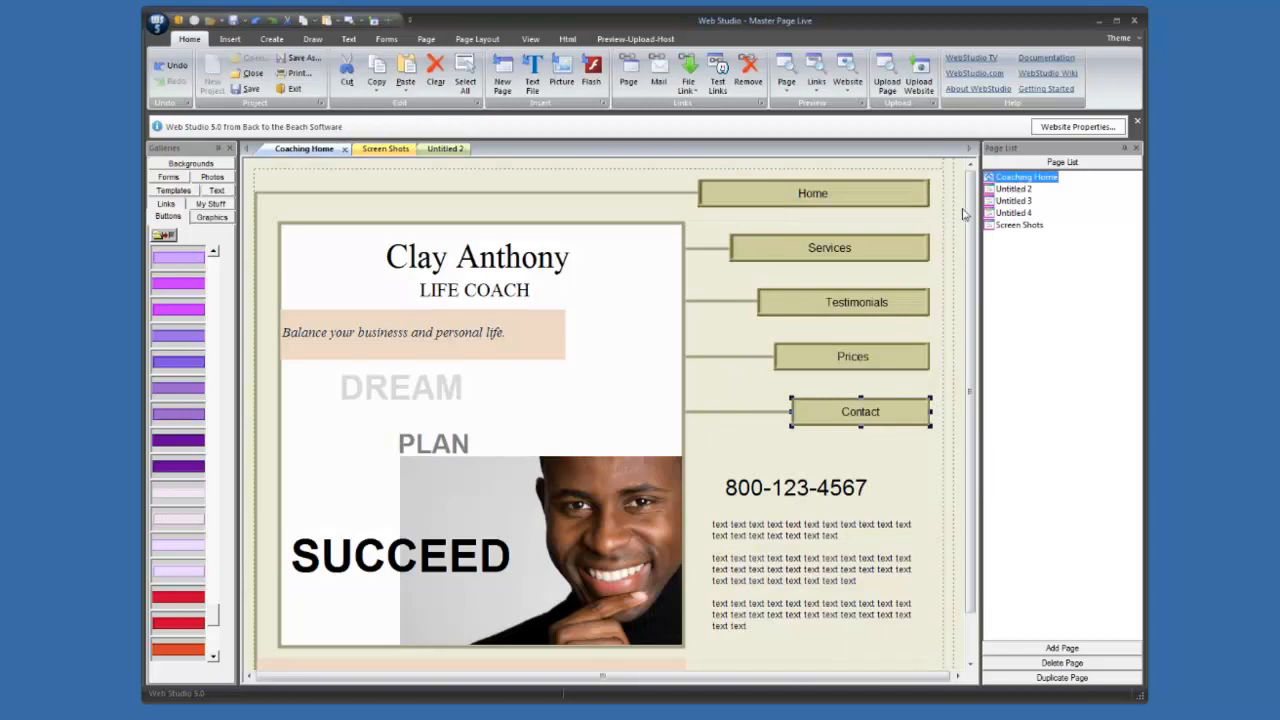
{"action": "left_click", "coordinate": [1006, 190]}
{"action": "mouse_move", "coordinate": [894, 318]}
{"action": "left_mouse_down"}
{"action": "mouse_move", "coordinate": [878, 306]}
{"action": "mouse_move", "coordinate": [897, 343]}
{"action": "left_mouse_up"}
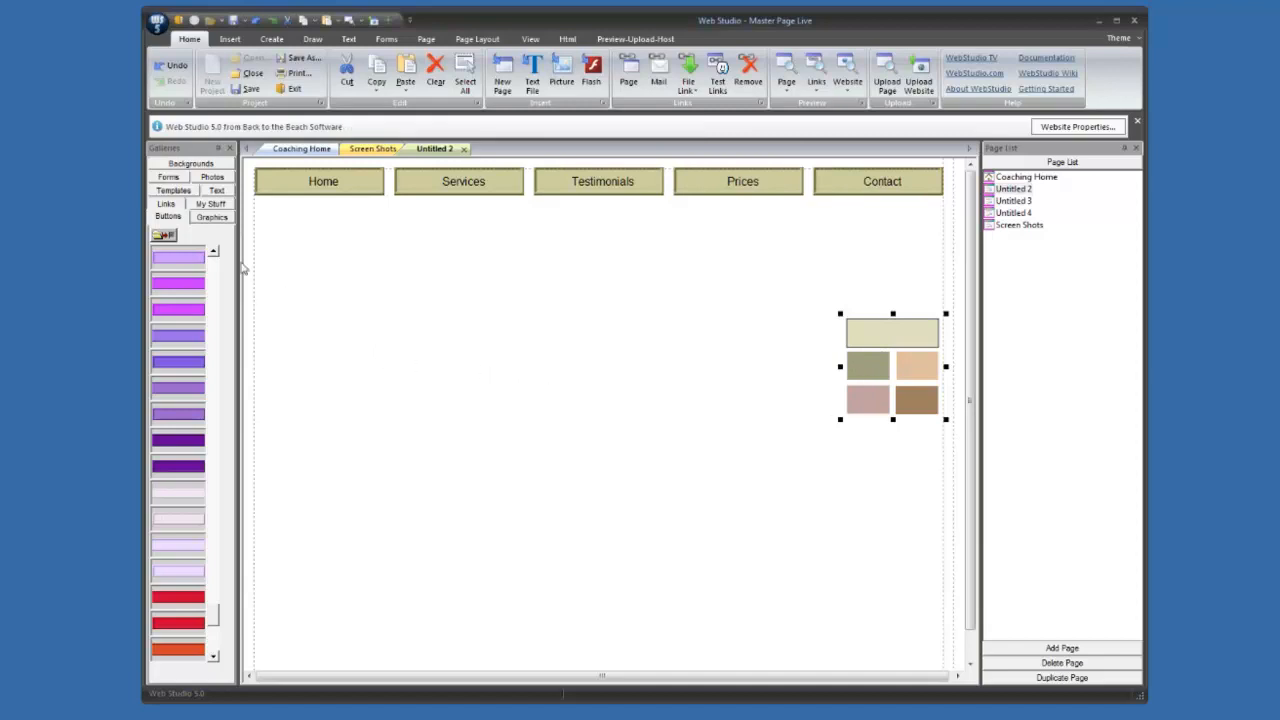
- Browse the color palette graphics in the Graphics gallery
{"action": "left_click", "coordinate": [212, 220]}
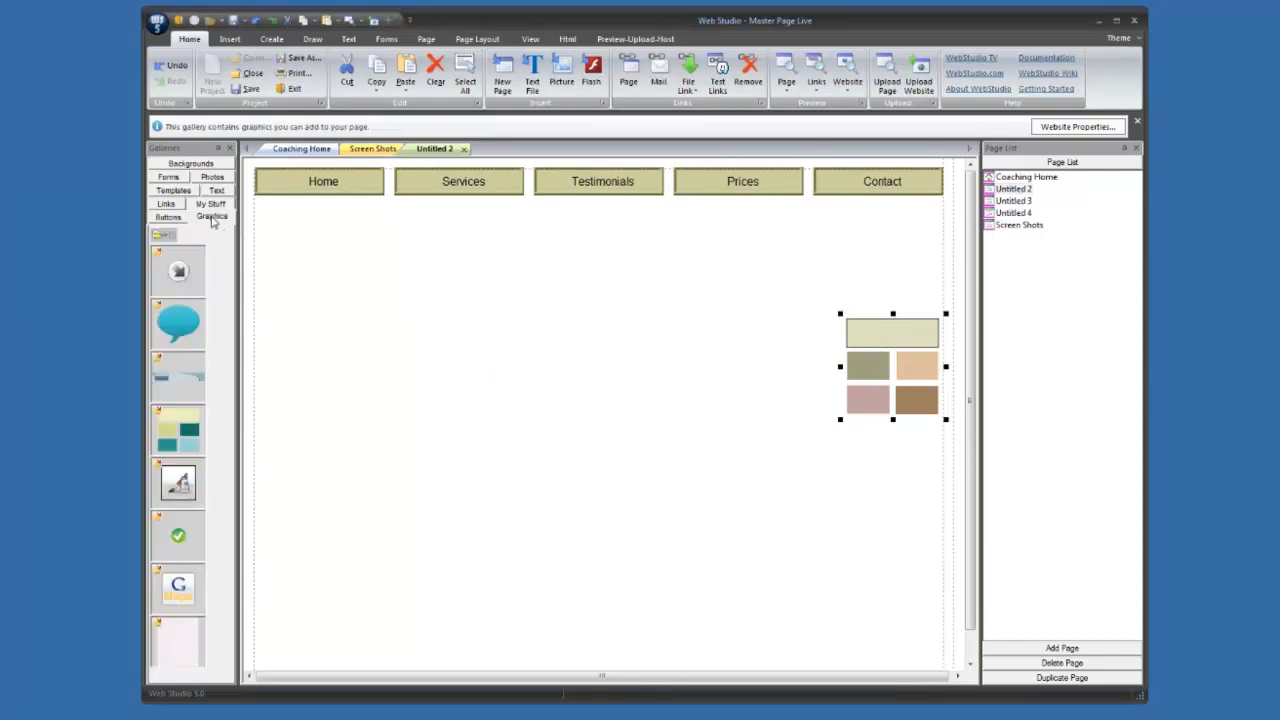
{"action": "double_click", "coordinate": [182, 430]}
{"action": "mouse_move", "coordinate": [211, 289]}
{"action": "left_mouse_down"}
{"action": "mouse_move", "coordinate": [211, 512]}
{"action": "mouse_move", "coordinate": [213, 283]}
{"action": "left_mouse_up"}
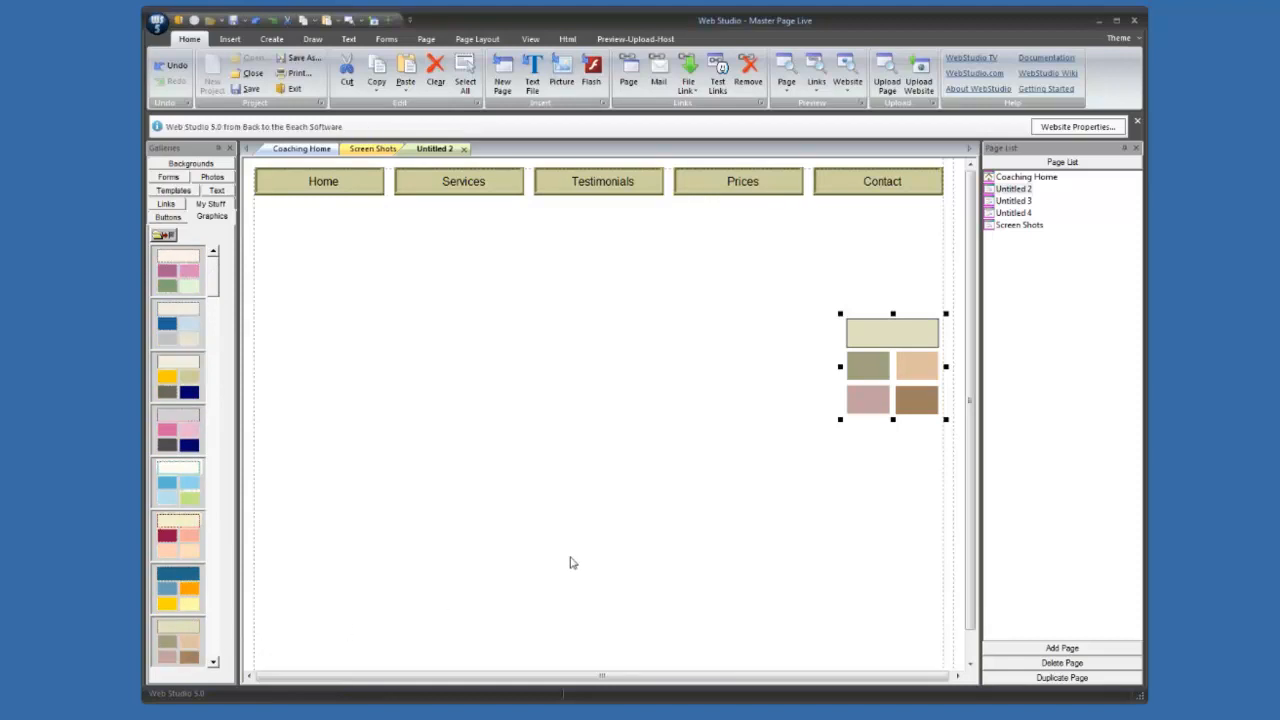
- Set the page background color to a lighter shade of the beige sampled from the palette's large swatch
{"action": "left_click", "coordinate": [427, 40]}
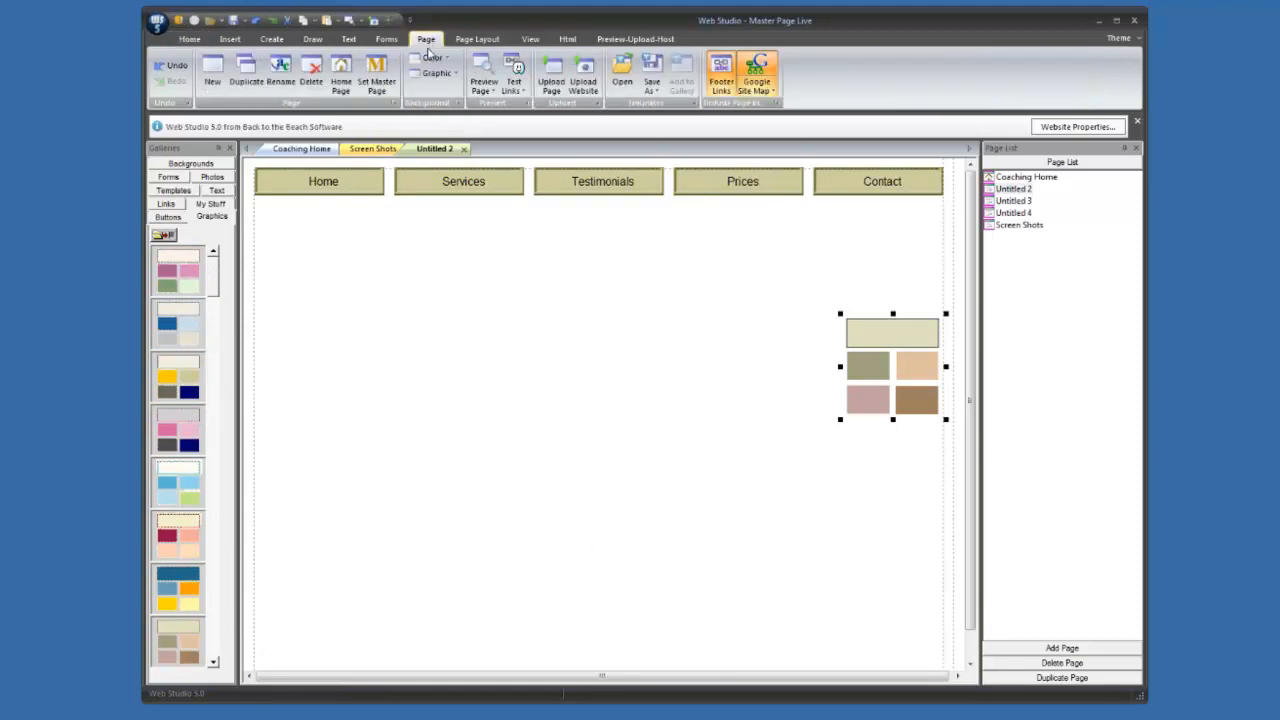
{"action": "left_click", "coordinate": [432, 58]}
{"action": "left_click", "coordinate": [458, 197]}
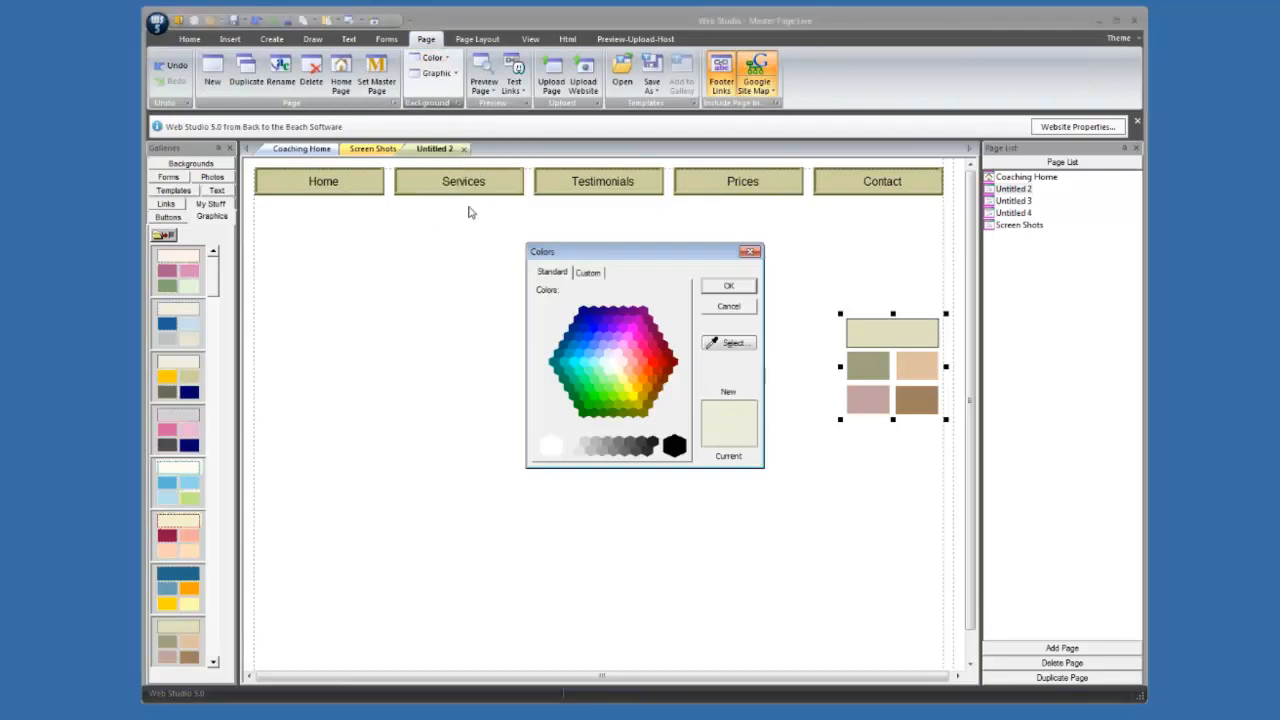
{"action": "left_click", "coordinate": [733, 346]}
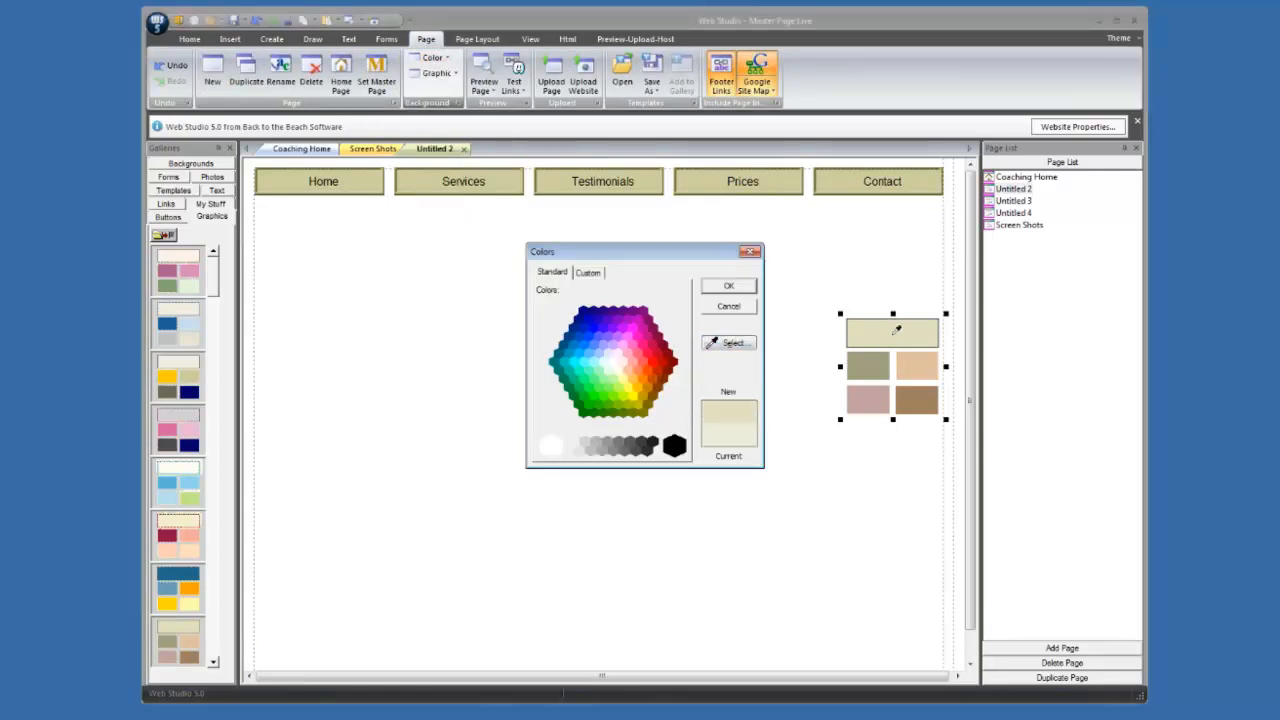
{"action": "left_click", "coordinate": [589, 276]}
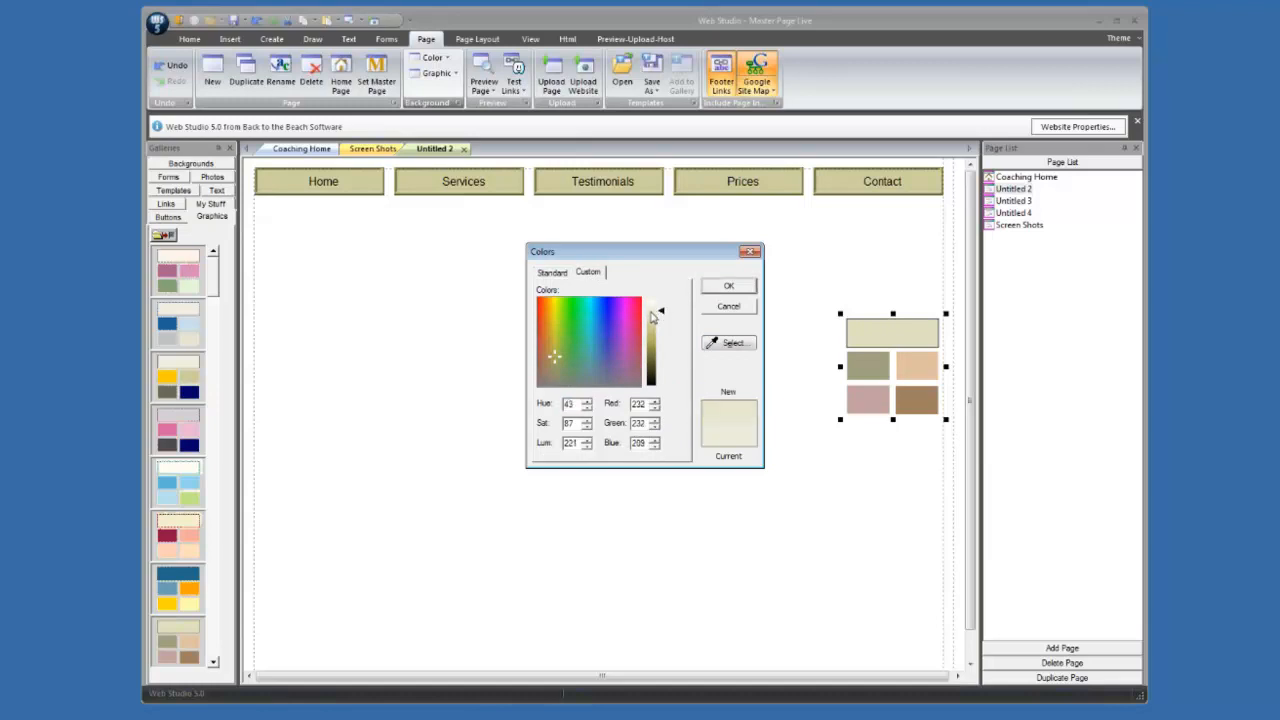
{"action": "left_click", "coordinate": [708, 288]}
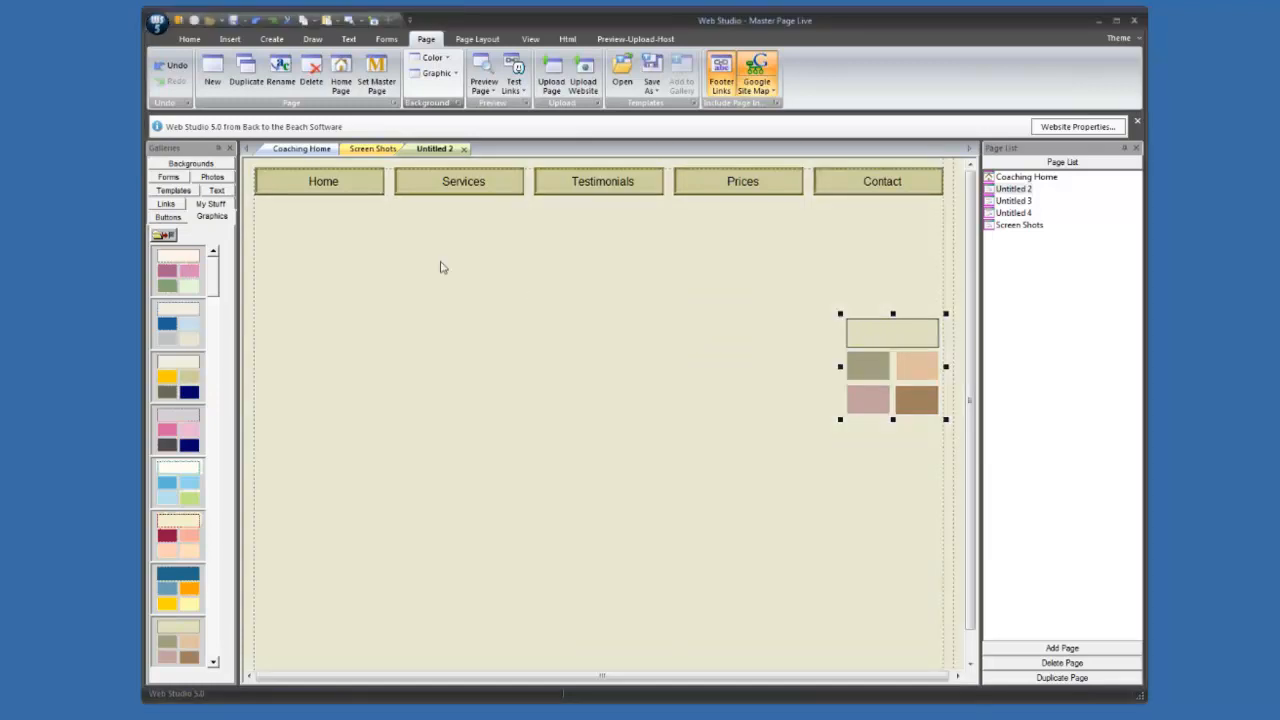
- Insert a rectangle shape on the page and fill it with white
{"action": "left_click", "coordinate": [313, 39]}
{"action": "left_click", "coordinate": [216, 72]}
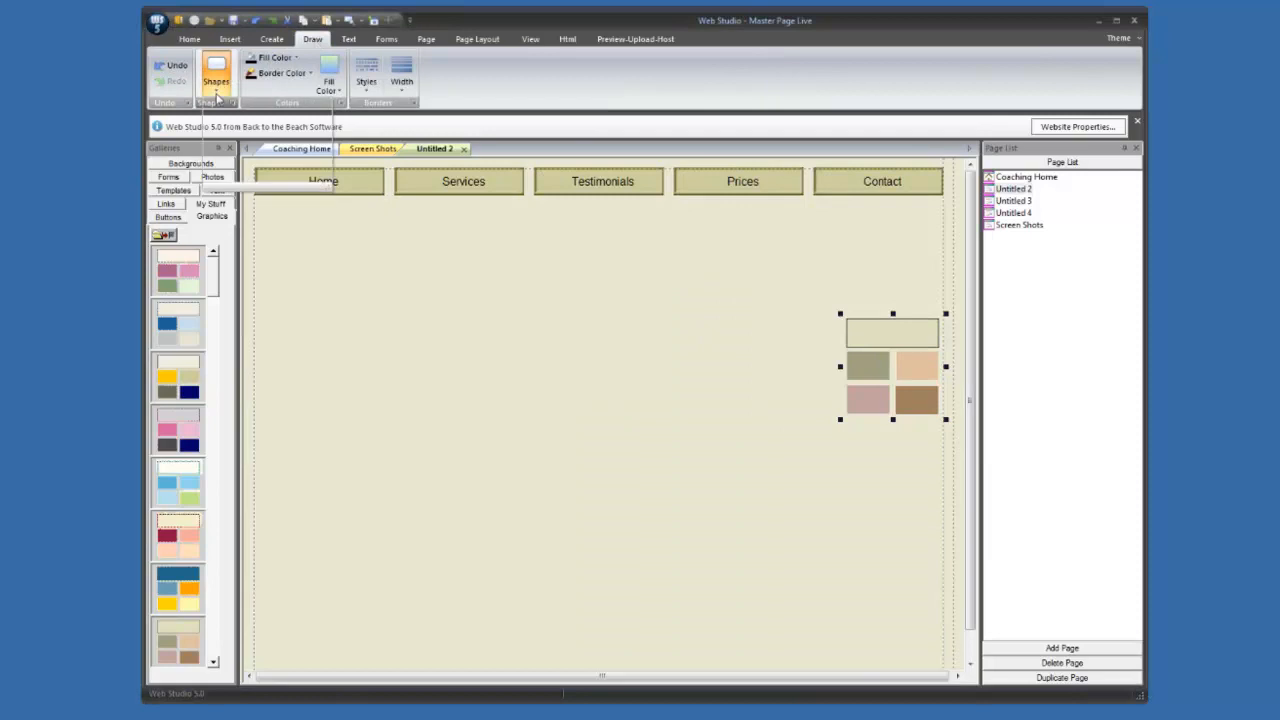
{"action": "left_click", "coordinate": [217, 127]}
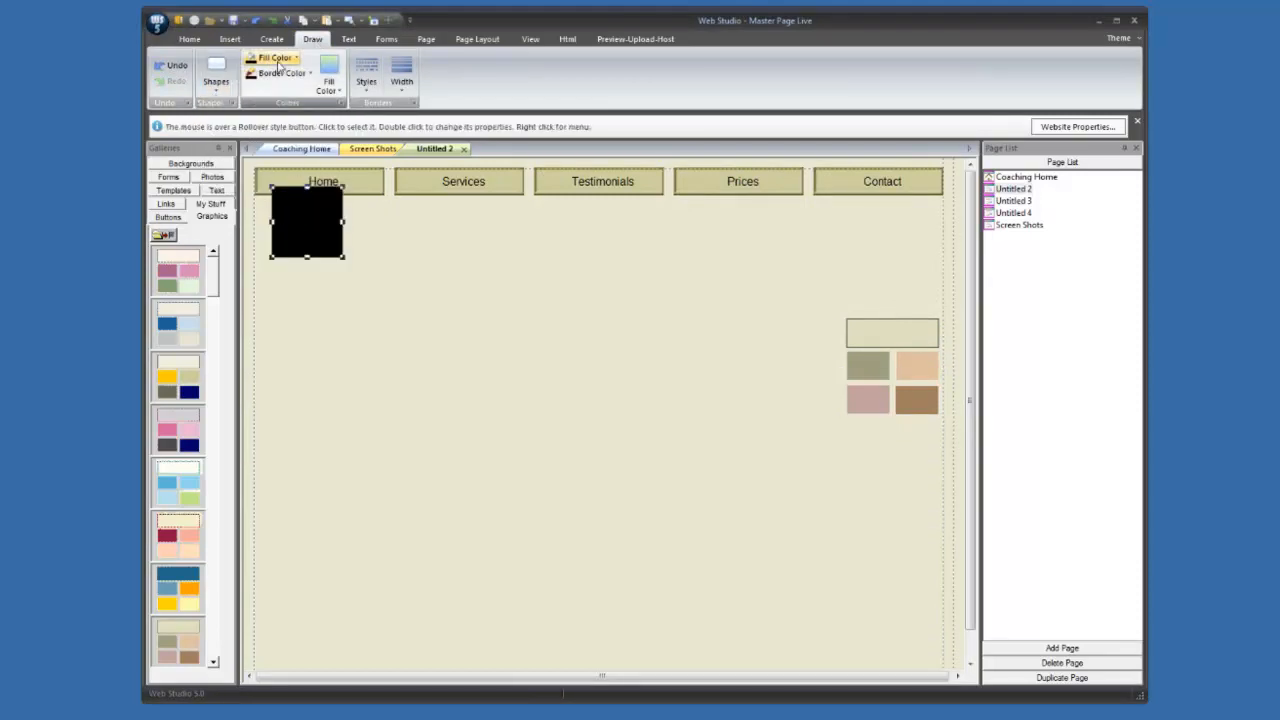
{"action": "left_click", "coordinate": [275, 57]}
{"action": "left_click", "coordinate": [251, 103]}
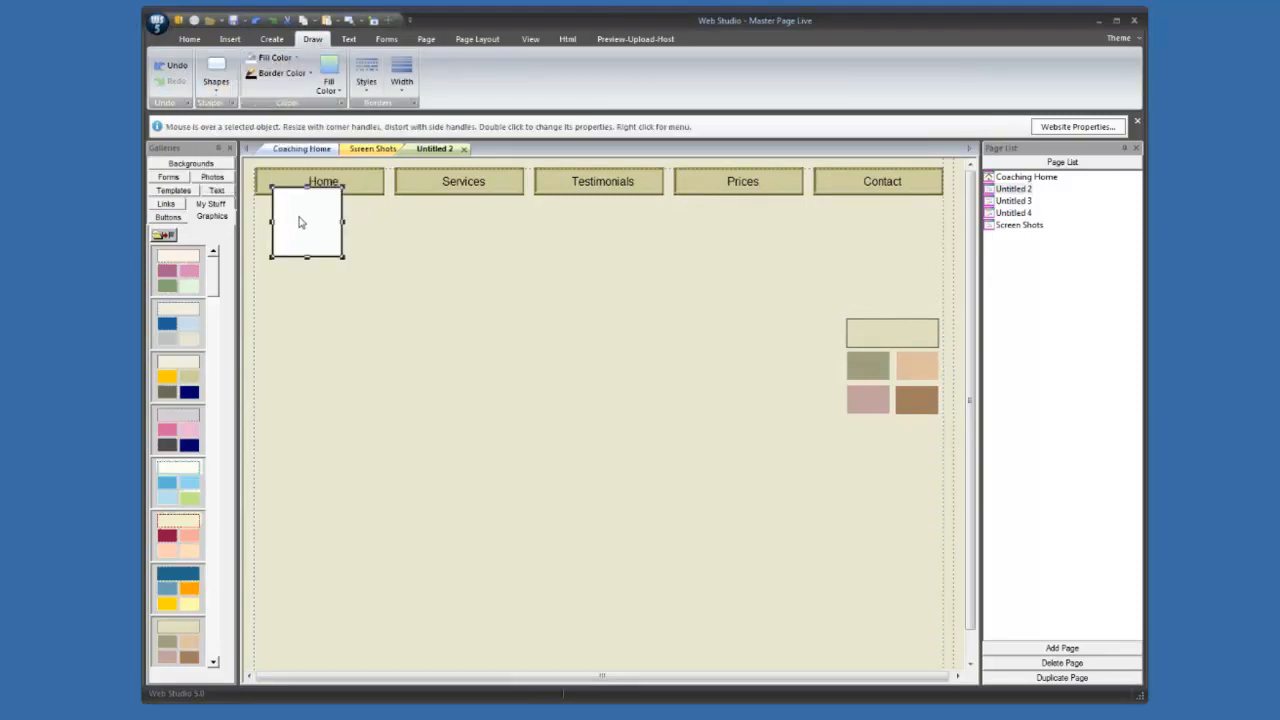
- Give the white rectangle a 3 pixel border in the gray-green color sampled from the palette graphic
{"action": "left_click", "coordinate": [400, 88]}
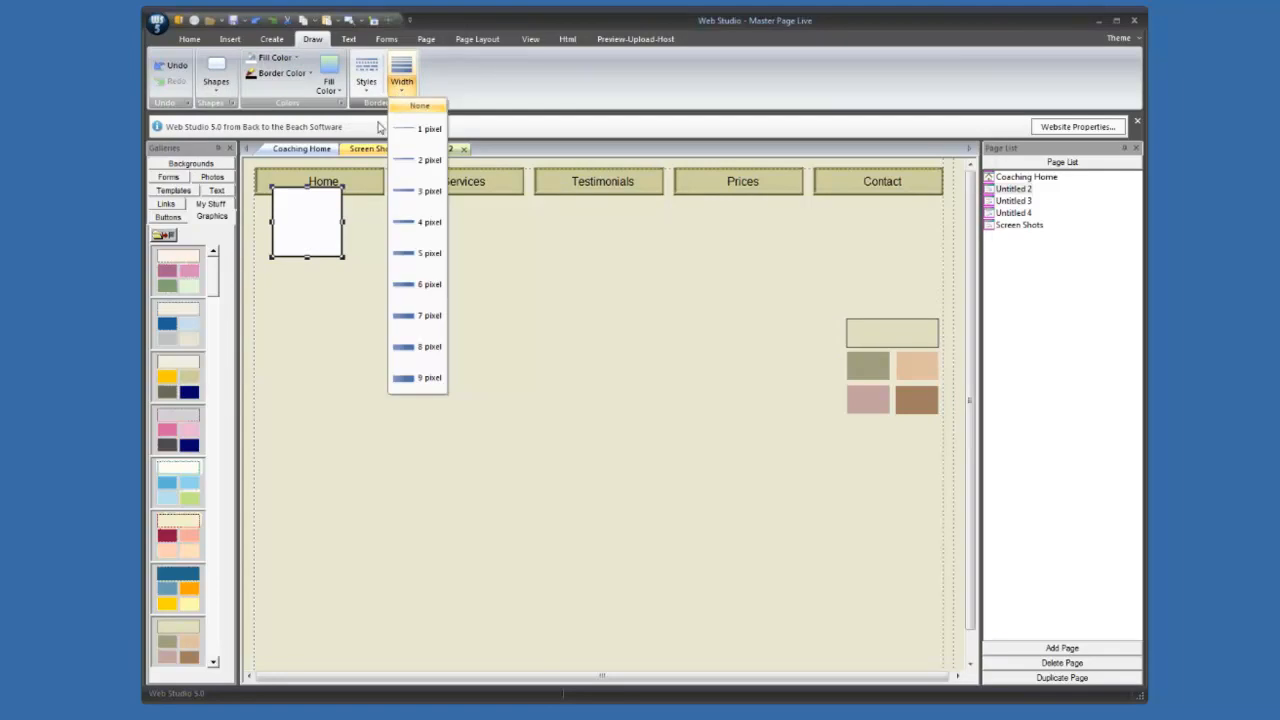
{"action": "left_click", "coordinate": [283, 74]}
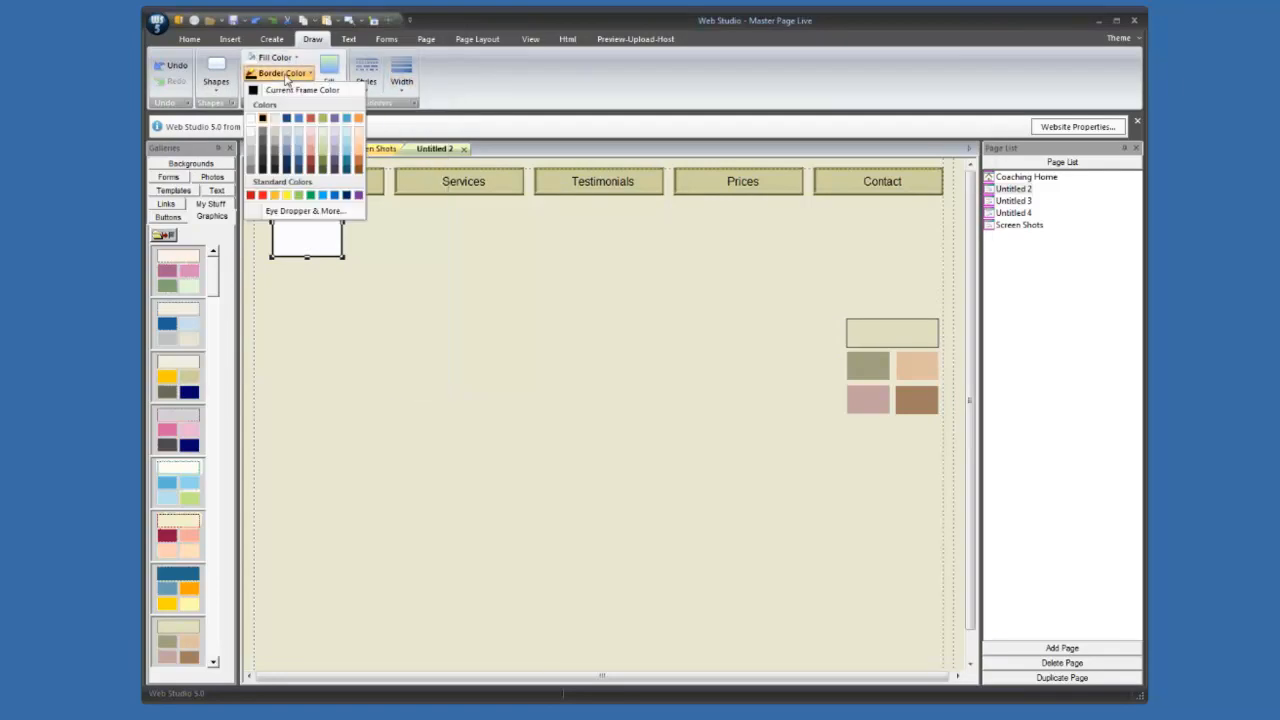
{"action": "left_click", "coordinate": [297, 210]}
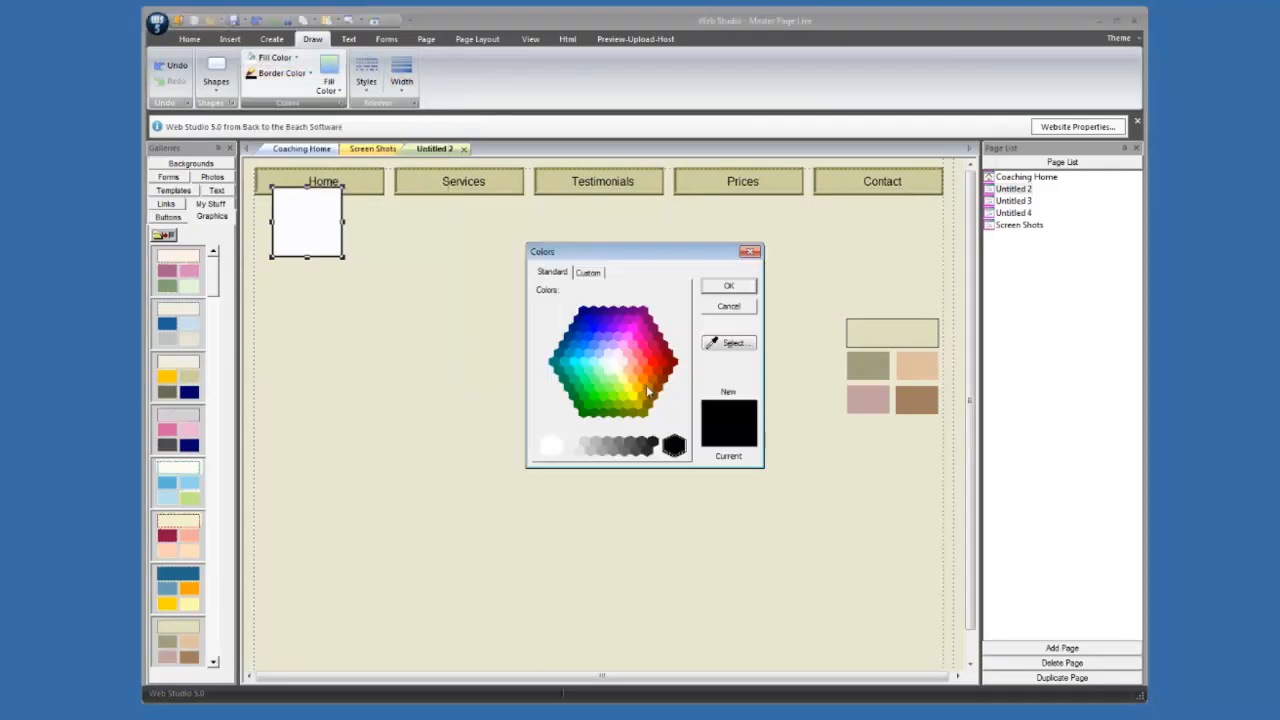
{"action": "left_click", "coordinate": [713, 343]}
{"action": "left_click", "coordinate": [868, 365]}
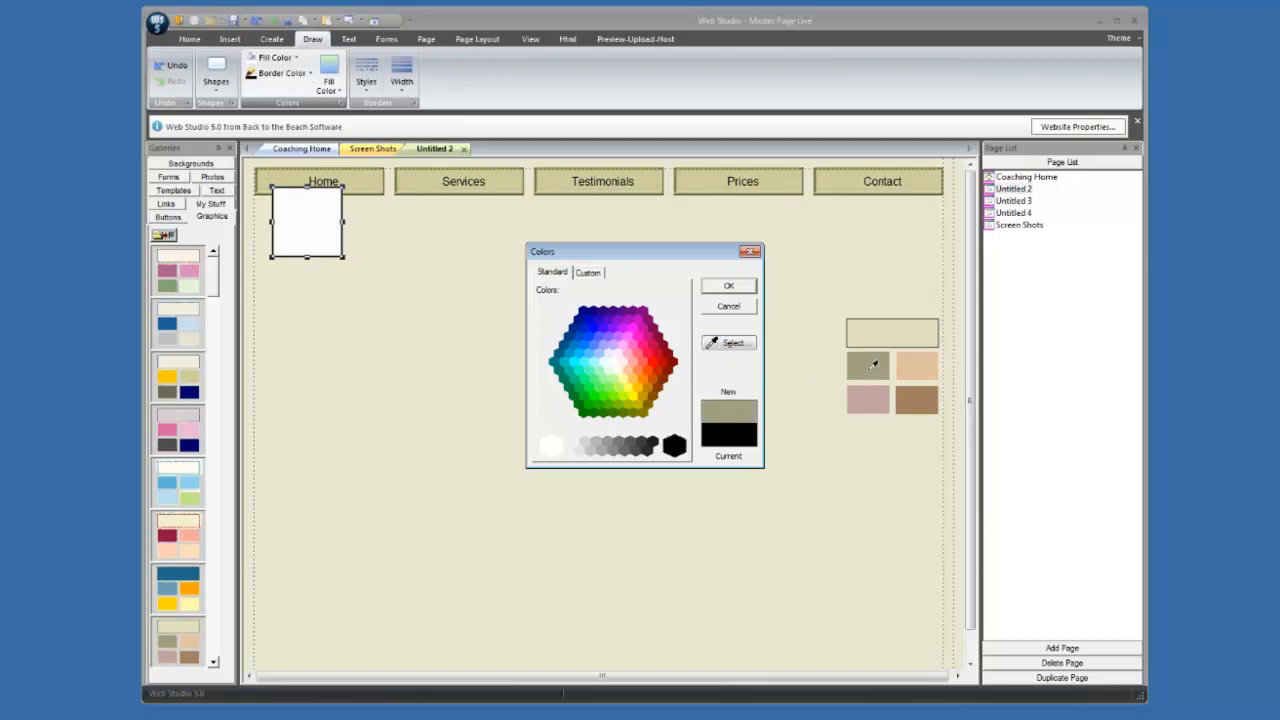
{"action": "left_click", "coordinate": [728, 286]}
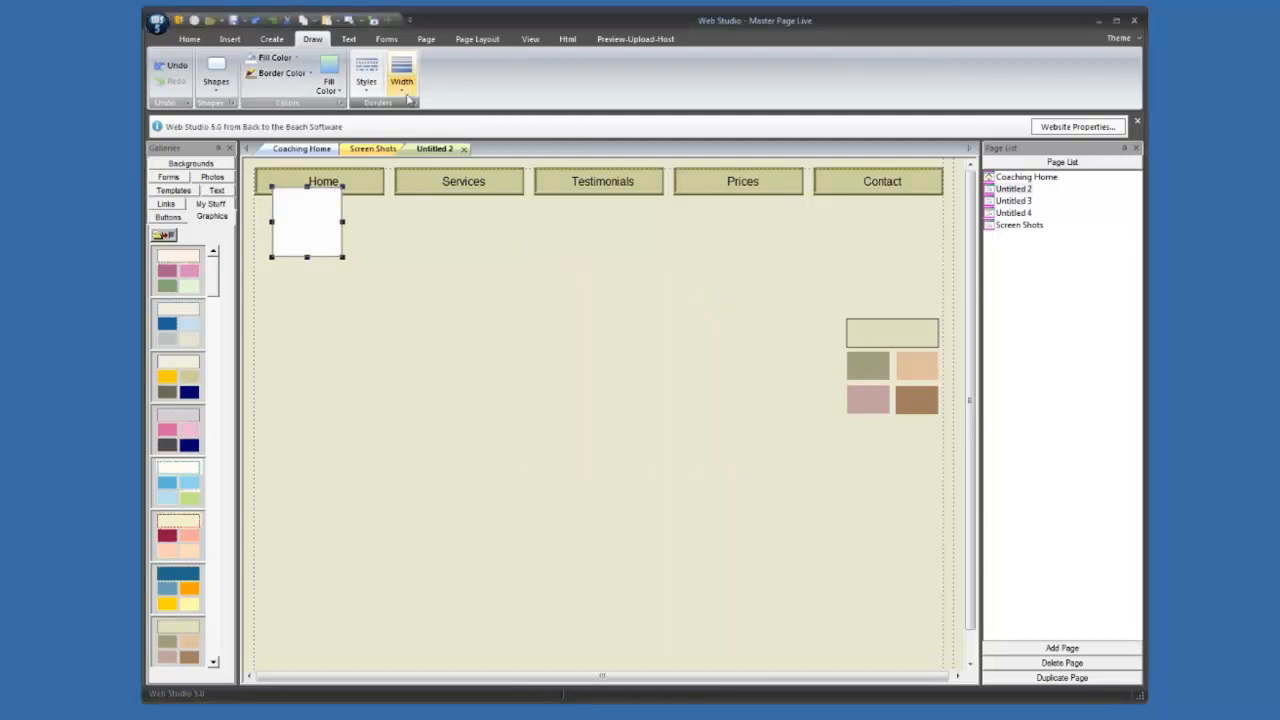
{"action": "left_click", "coordinate": [402, 88]}
{"action": "left_click", "coordinate": [410, 191]}
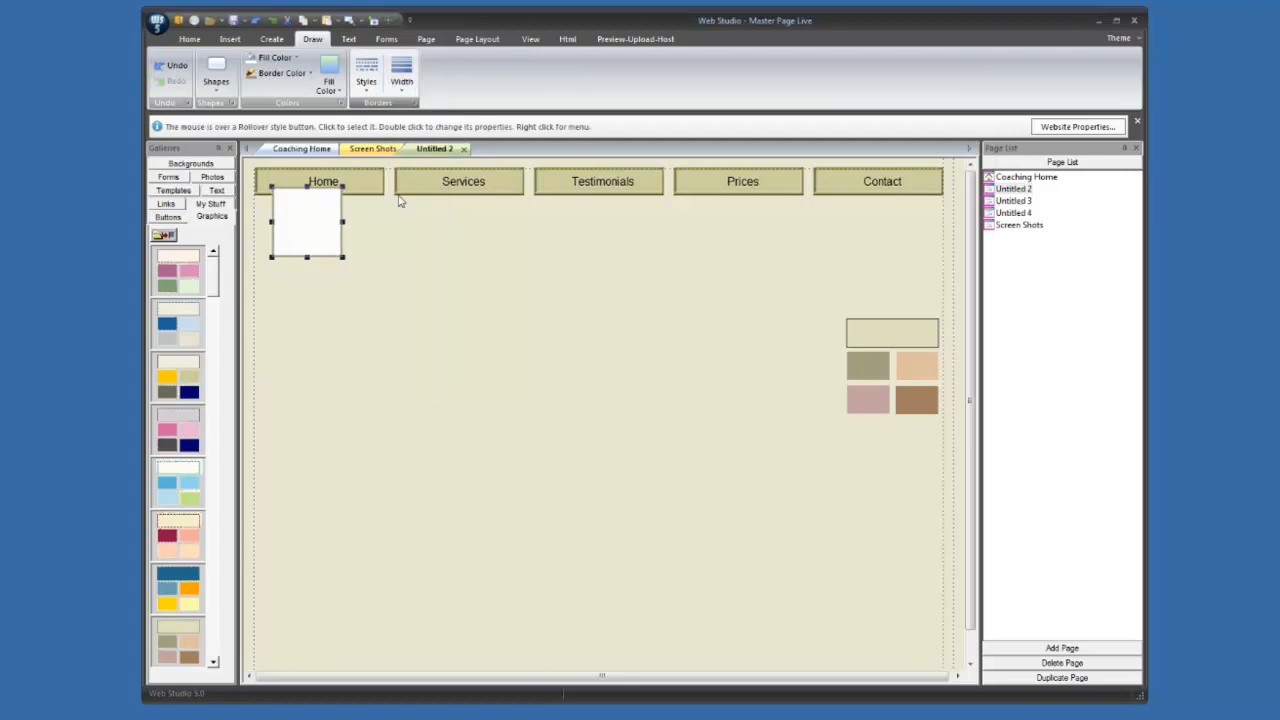
- Stretch the white rectangle across the full content width below the navigation buttons and down the page, and send it to the back
{"action": "left_click_drag", "start_coordinate": [319, 241], "coordinate": [942, 284]}
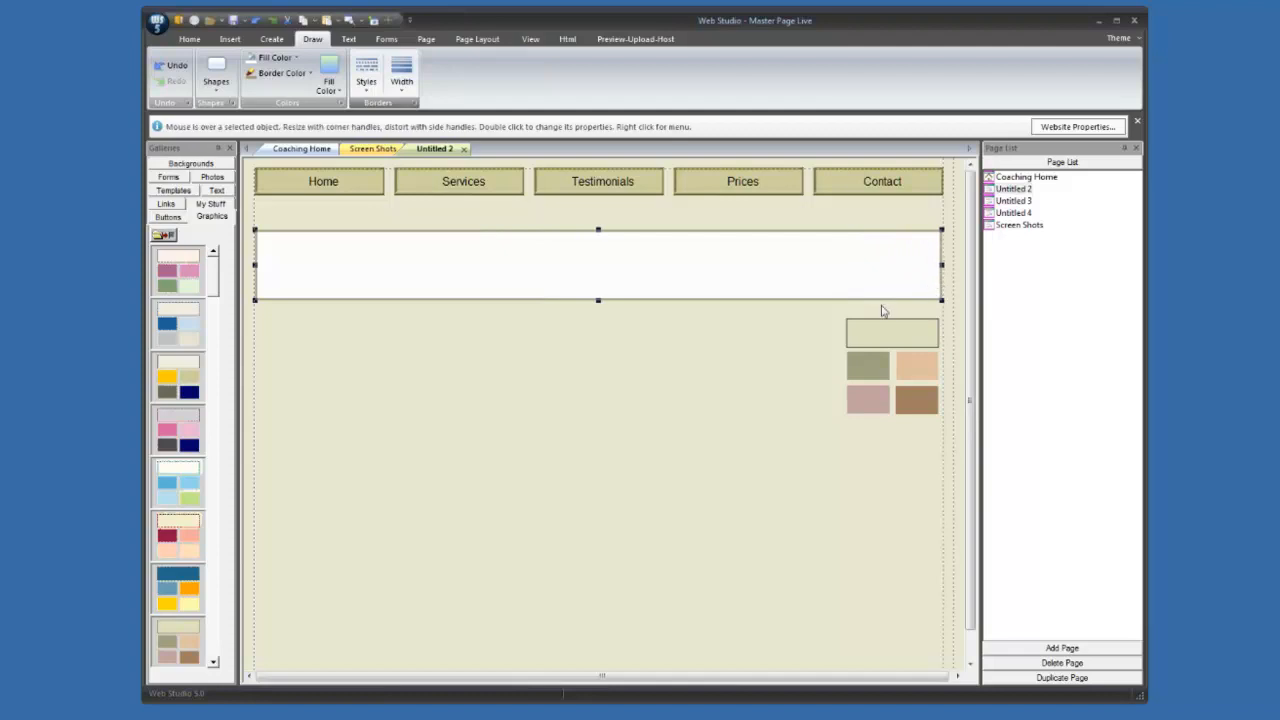
{"action": "left_click_drag", "start_coordinate": [598, 319], "coordinate": [590, 661]}
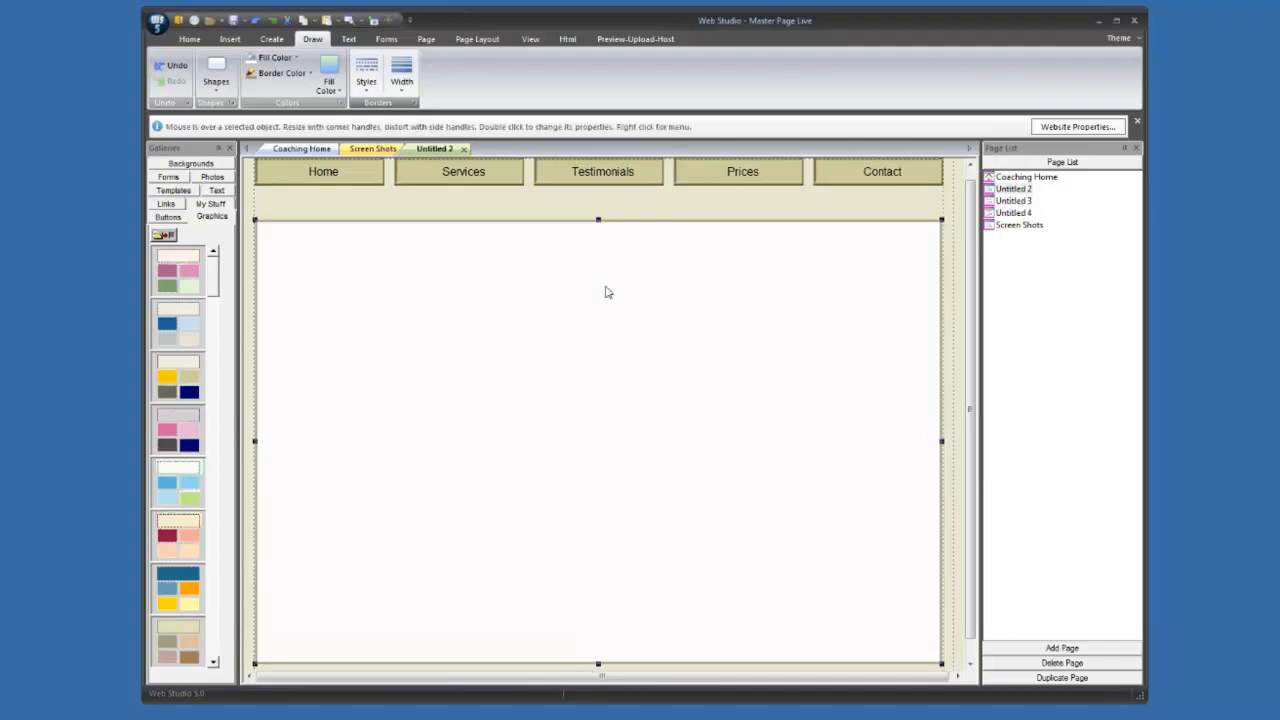
{"action": "left_click", "coordinate": [476, 40]}
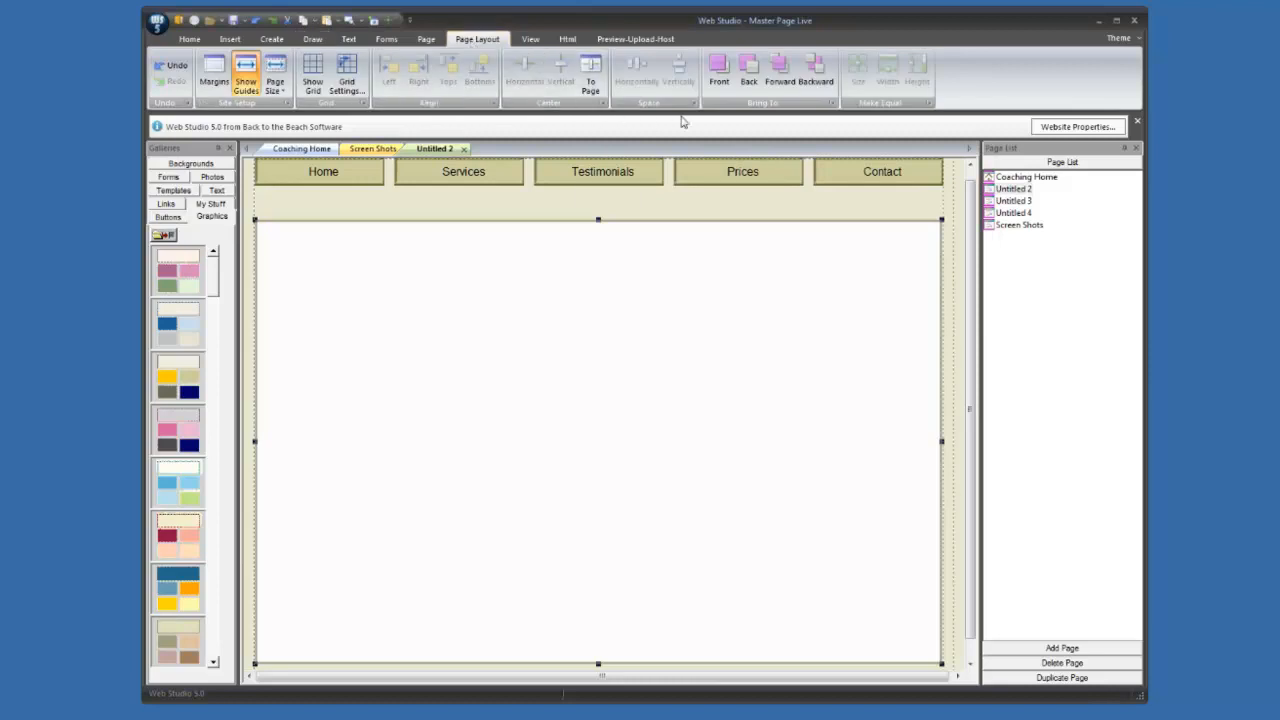
{"action": "left_click", "coordinate": [748, 68]}
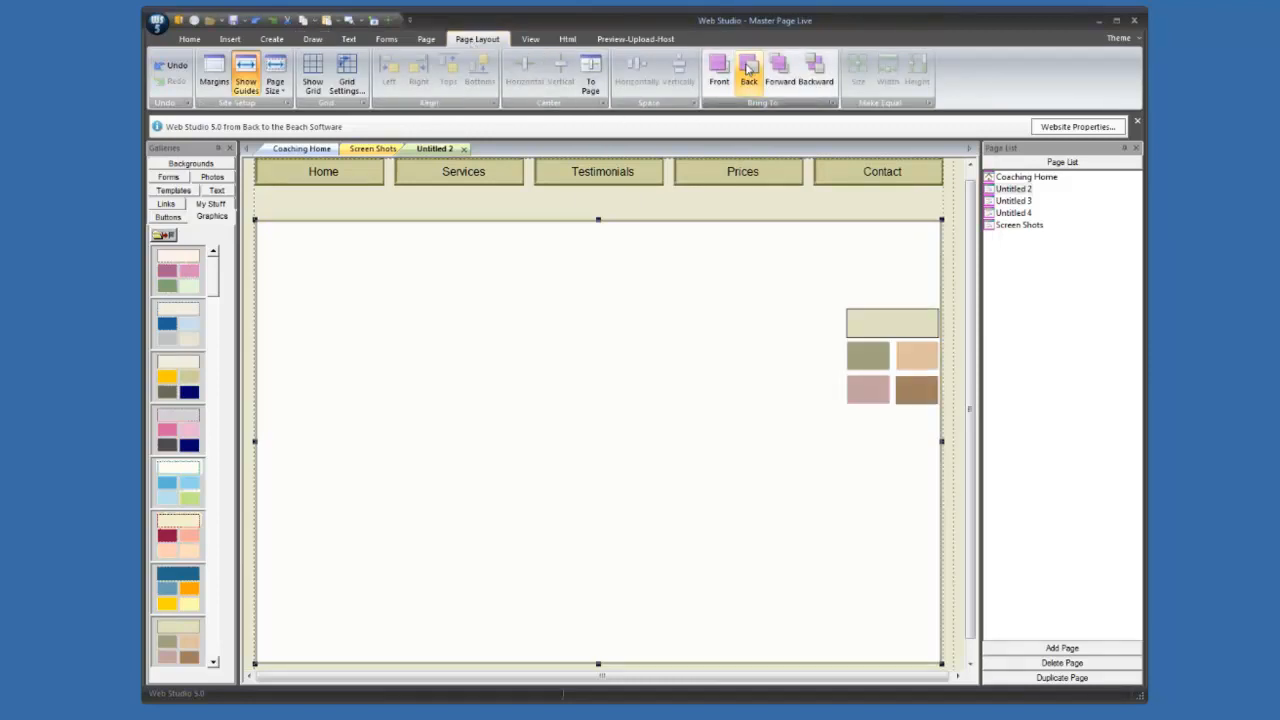
{"action": "left_click", "coordinate": [957, 365]}
- Insert another rectangle shape and place it in the upper-left corner of the white content box
{"action": "left_click", "coordinate": [312, 38]}
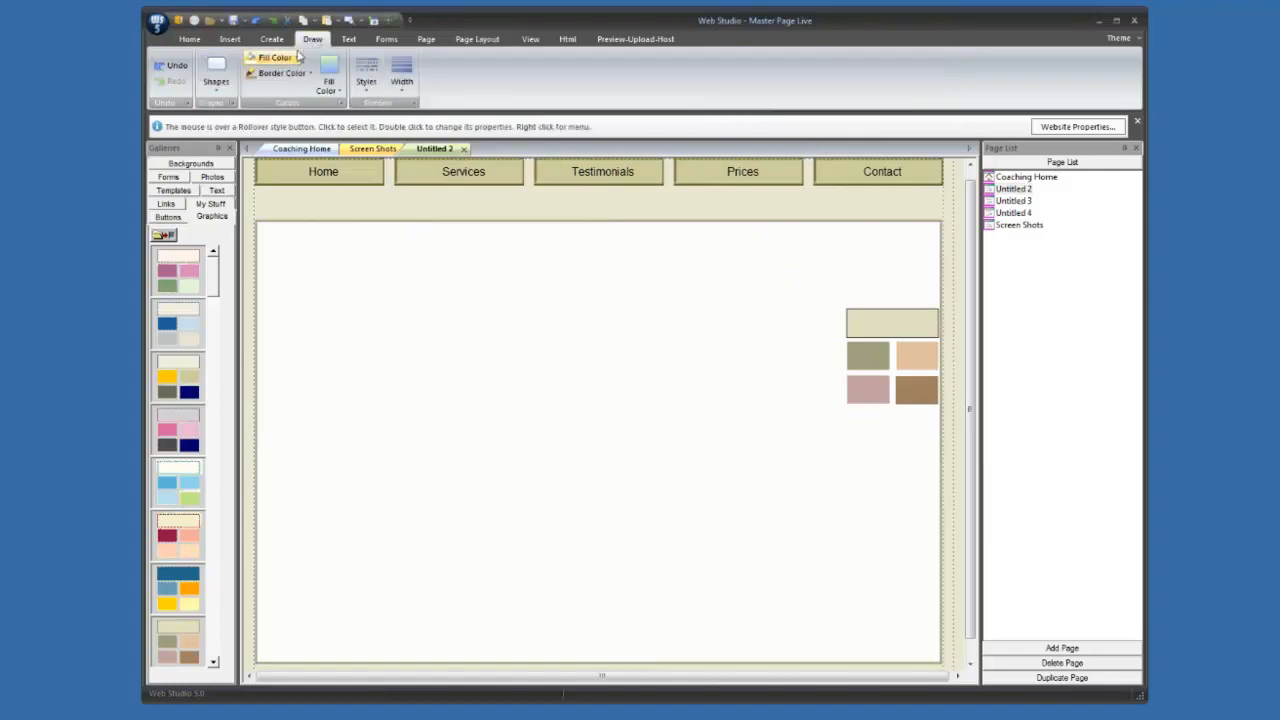
{"action": "left_click", "coordinate": [216, 72]}
{"action": "left_click", "coordinate": [218, 128]}
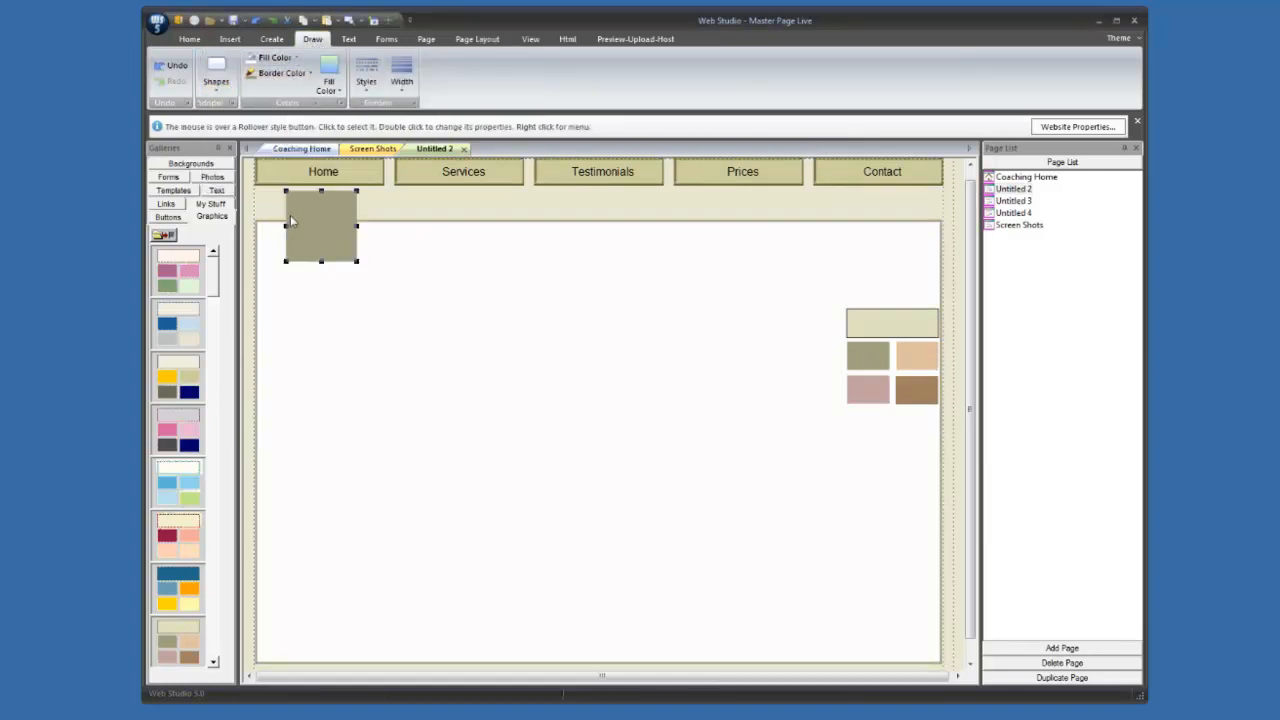
{"action": "left_click_drag", "start_coordinate": [321, 235], "coordinate": [297, 270]}
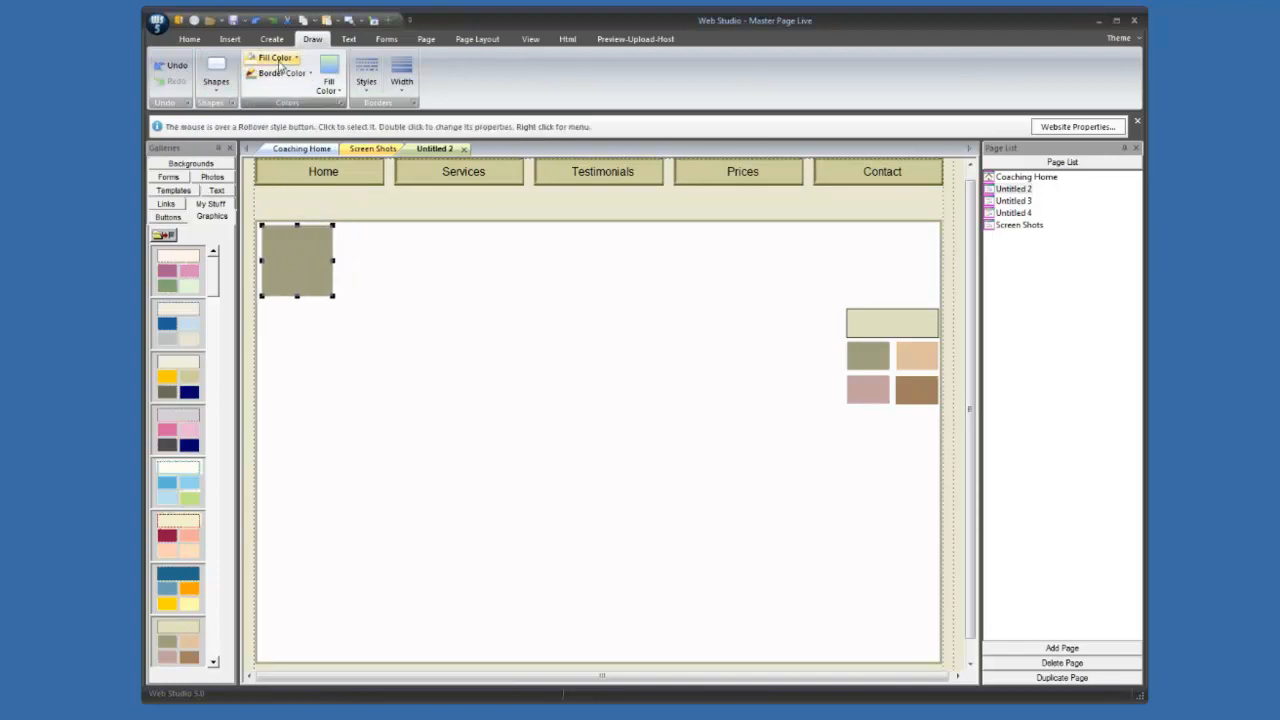
- Fill the small rectangle with the palette's peach color, lightened to a luminance of 215
{"action": "left_click", "coordinate": [275, 57]}
{"action": "left_click", "coordinate": [290, 195]}
{"action": "left_click", "coordinate": [732, 348]}
{"action": "left_click", "coordinate": [926, 364]}
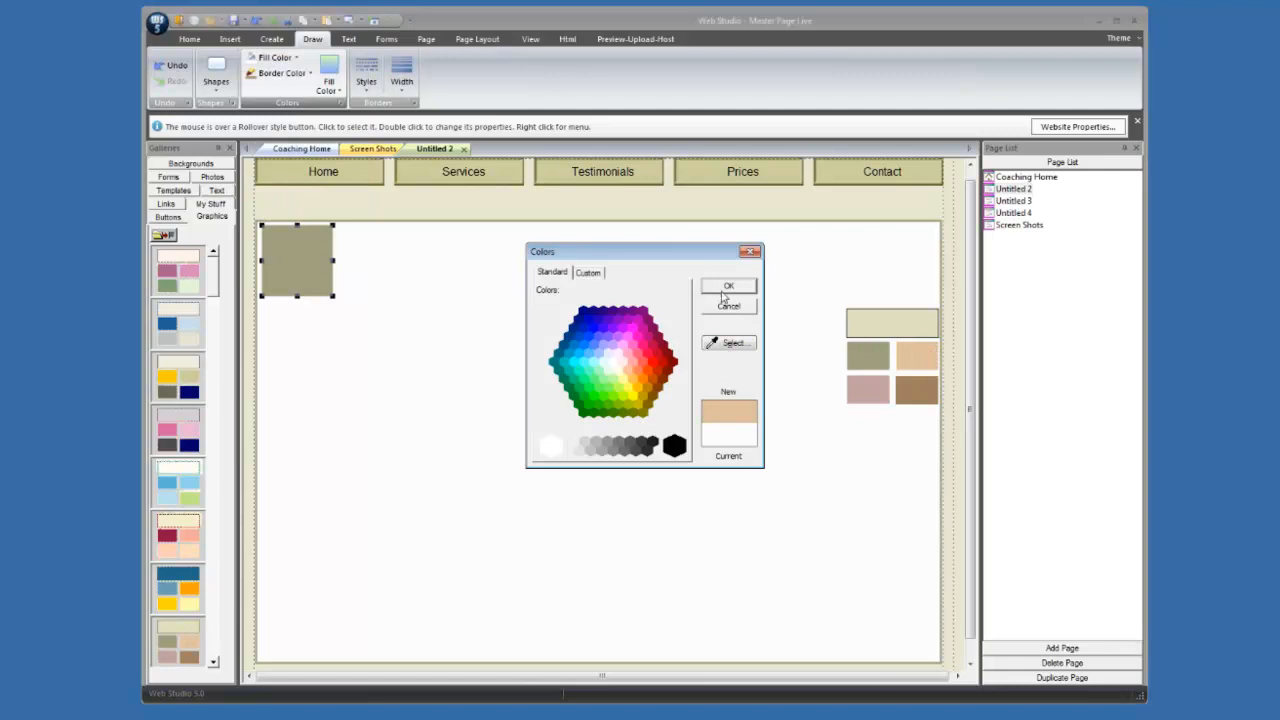
{"action": "left_click", "coordinate": [588, 272]}
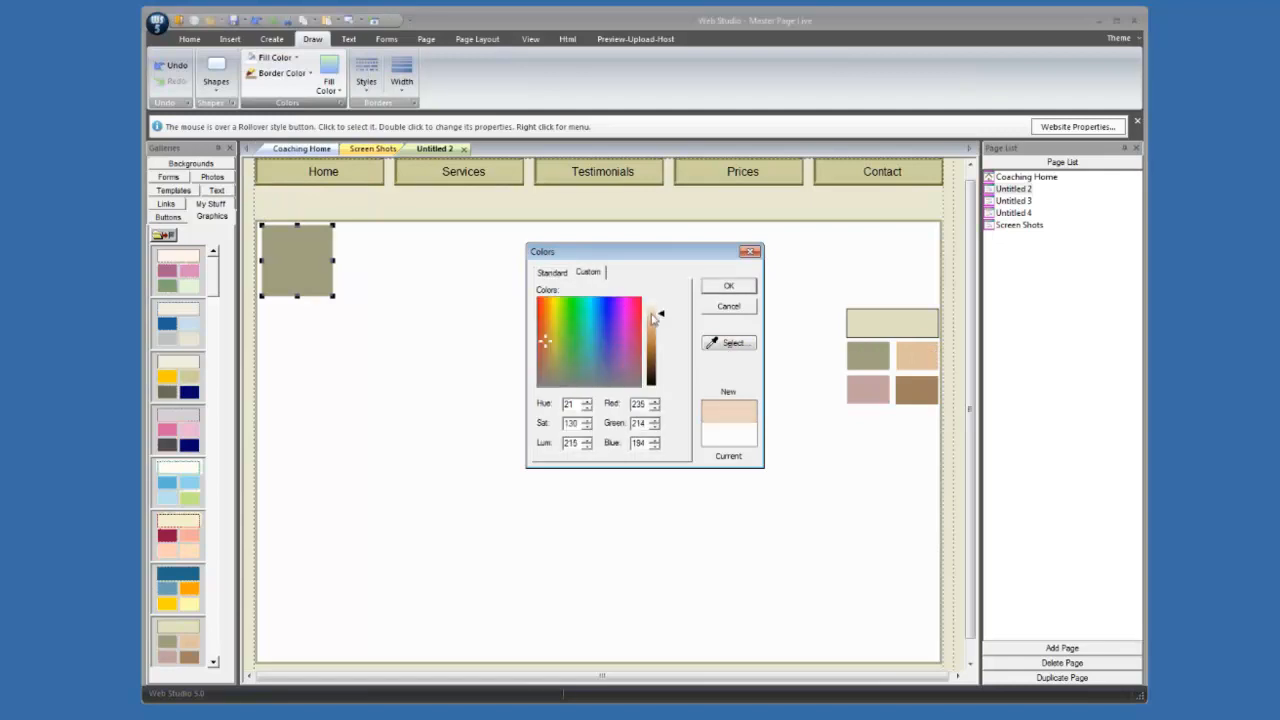
{"action": "left_click", "coordinate": [729, 286]}
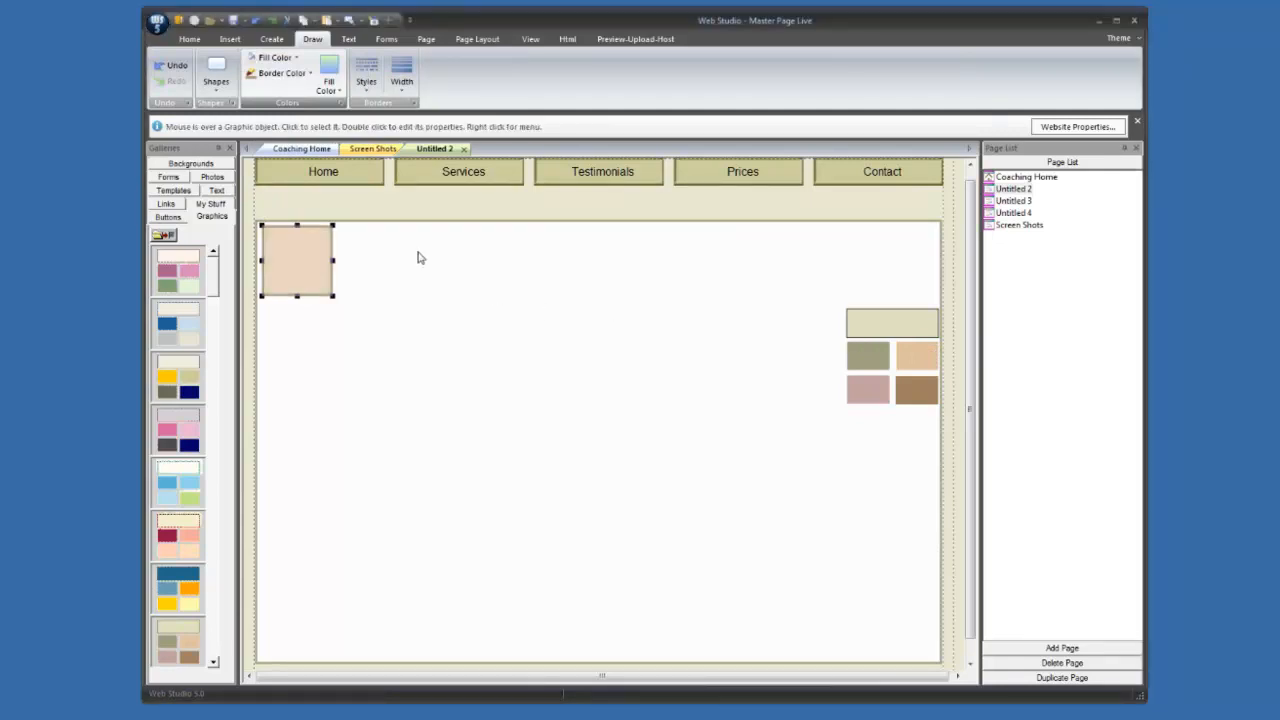
- Remove the peach rectangle's border and stretch it into a full-height column about a third of the white box's width along its left edge
{"action": "left_click", "coordinate": [402, 88]}
{"action": "left_click", "coordinate": [406, 105]}
{"action": "left_click_drag", "start_coordinate": [309, 277], "coordinate": [467, 255]}
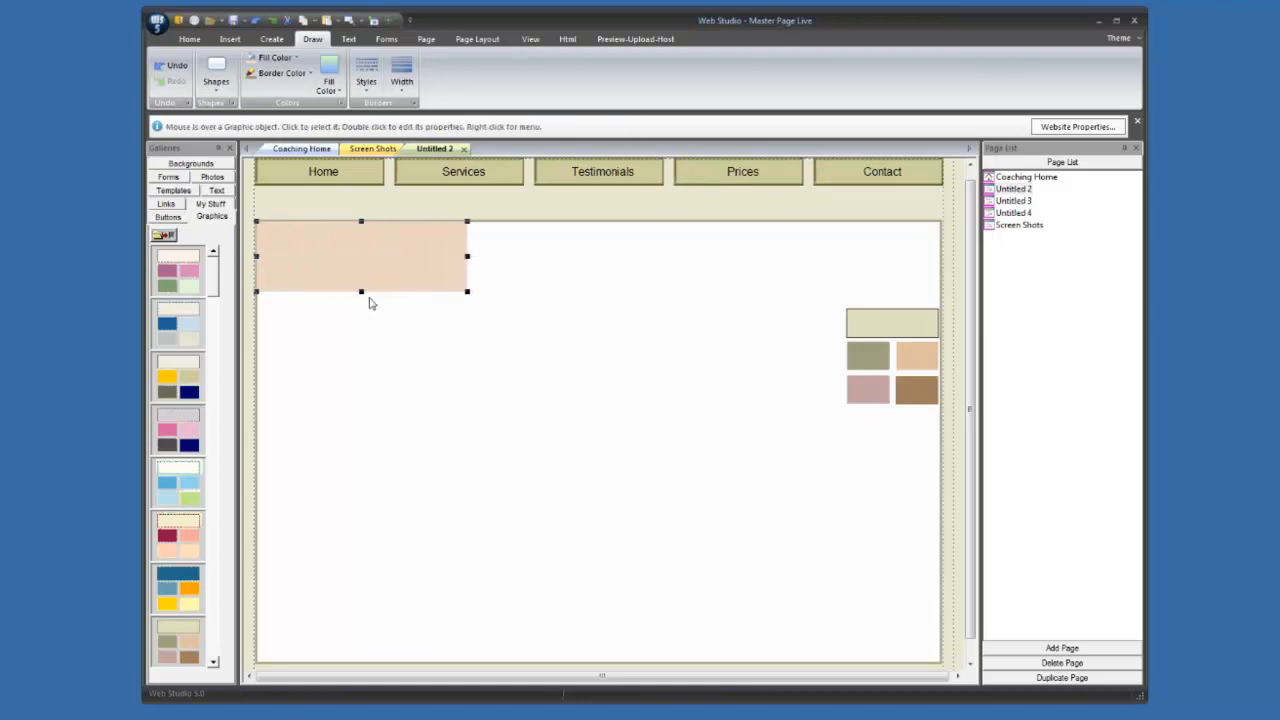
{"action": "left_click_drag", "start_coordinate": [361, 291], "coordinate": [350, 664]}
{"action": "left_click", "coordinate": [522, 210]}
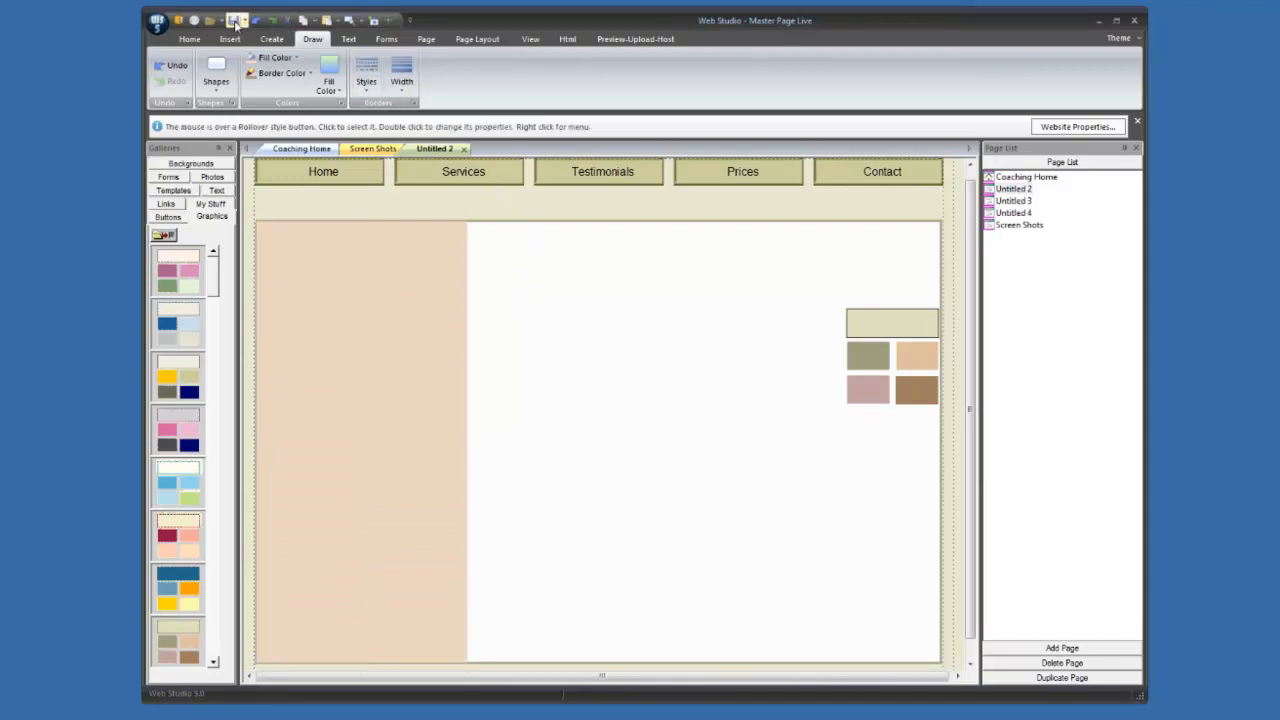
- Save the website and set the Untitled 2 page as the master page
{"action": "left_click", "coordinate": [235, 22]}
{"action": "left_click_drag", "start_coordinate": [971, 416], "coordinate": [970, 400]}
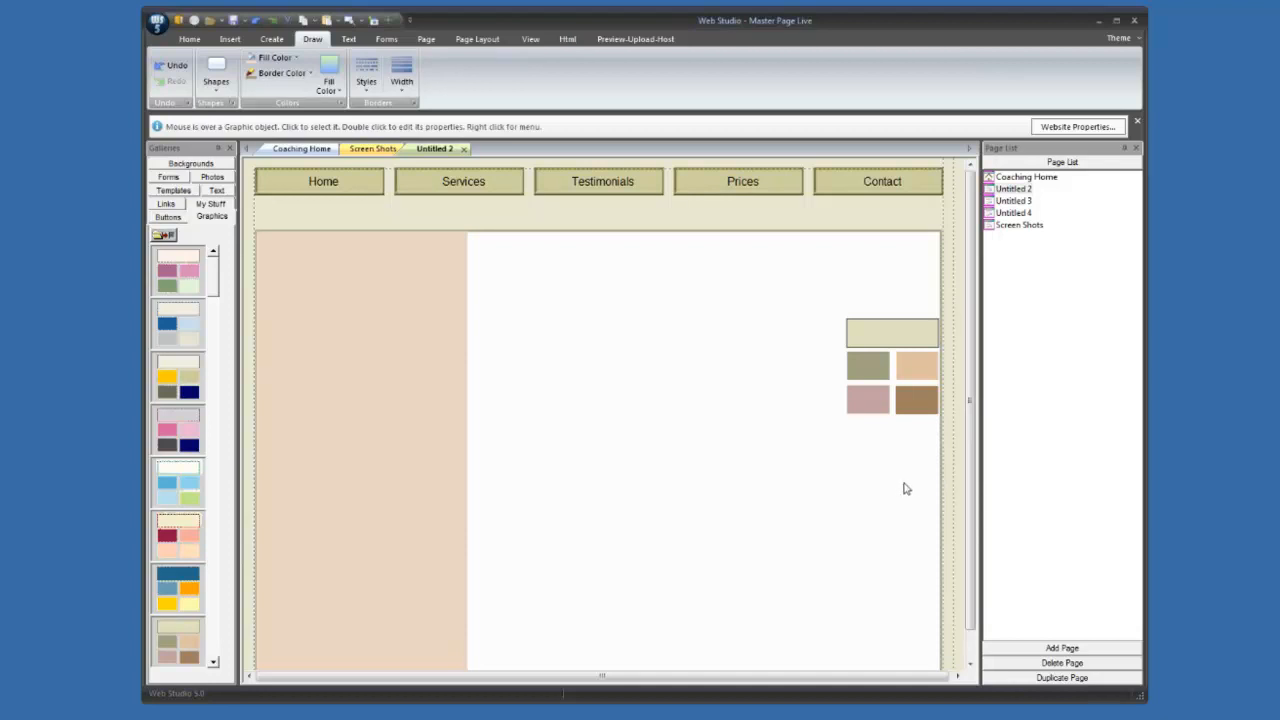
{"action": "right_click", "coordinate": [1010, 195]}
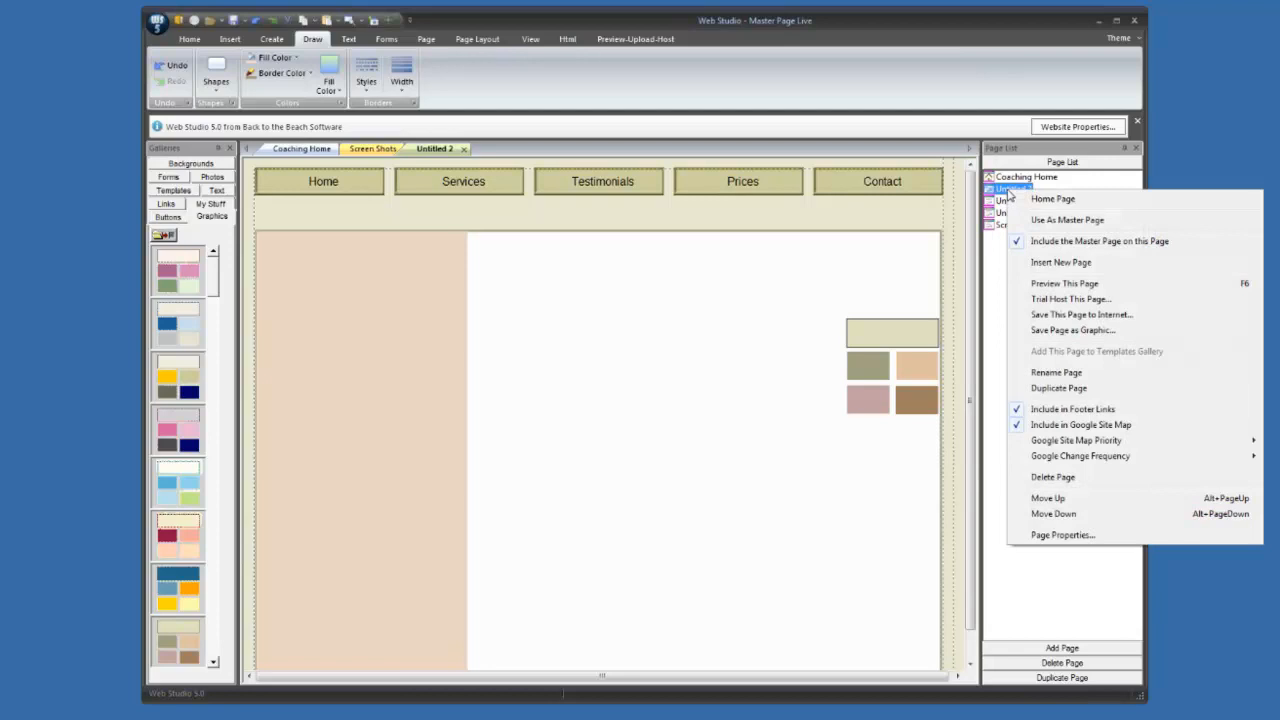
{"action": "left_click", "coordinate": [1062, 220]}
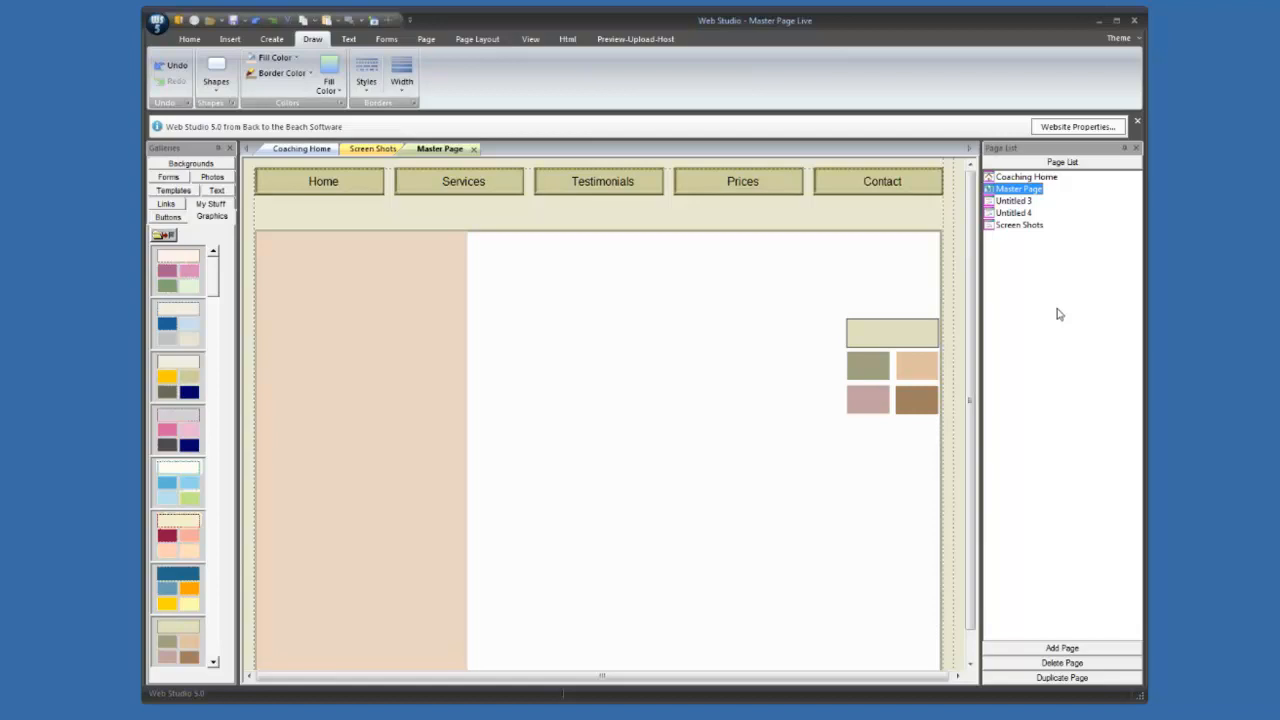
- Add a new page to the site and check its option for including the master page
{"action": "left_click", "coordinate": [1070, 256]}
{"action": "left_click", "coordinate": [1080, 648]}
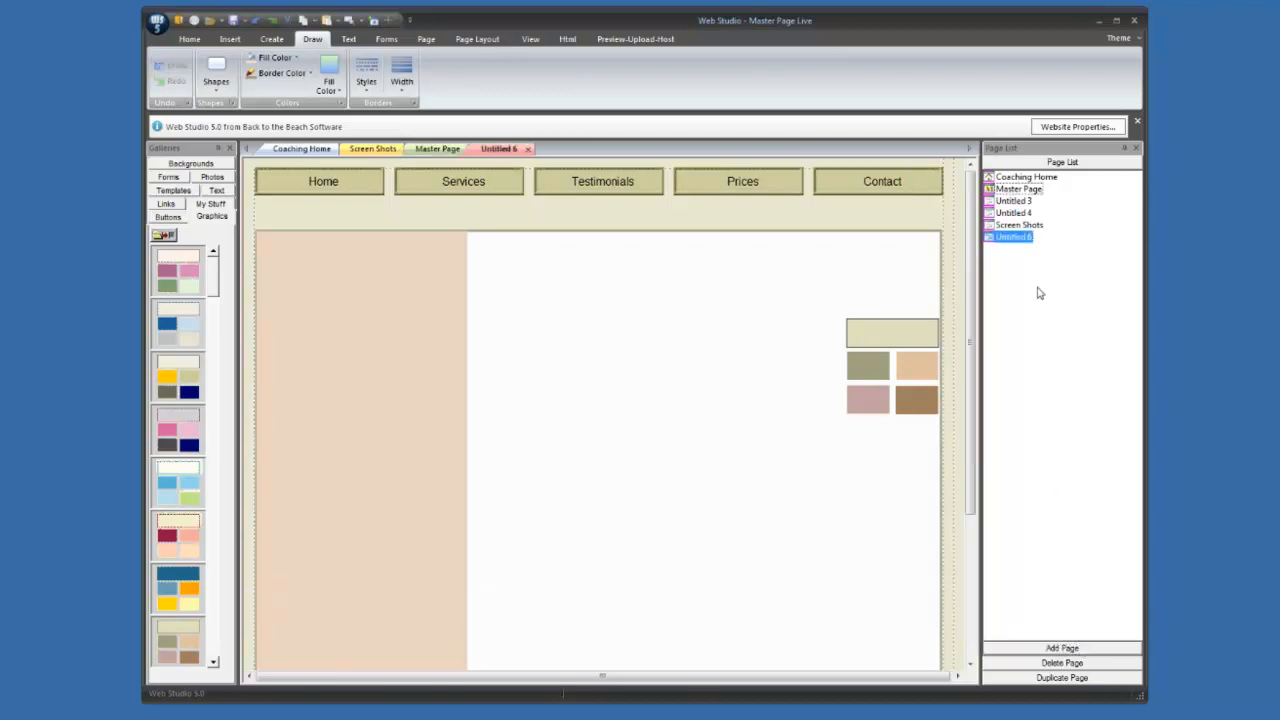
{"action": "right_click", "coordinate": [1010, 241]}
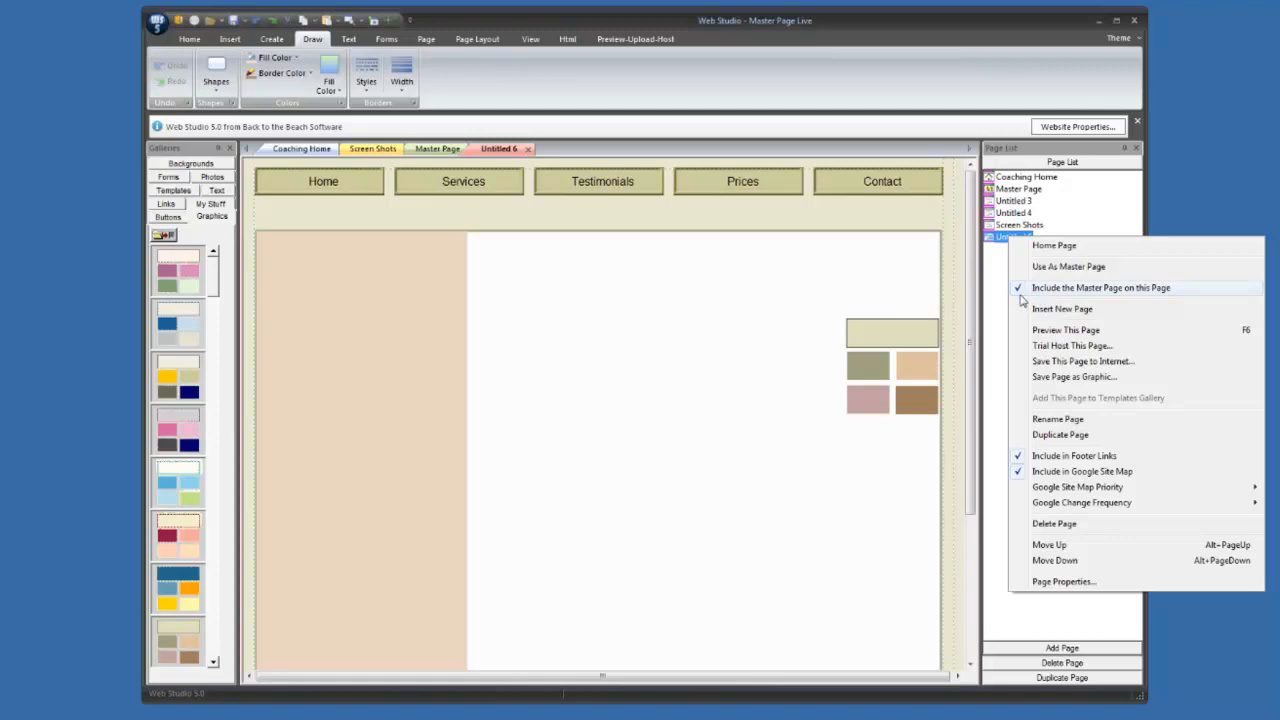
{"action": "left_click", "coordinate": [963, 306]}
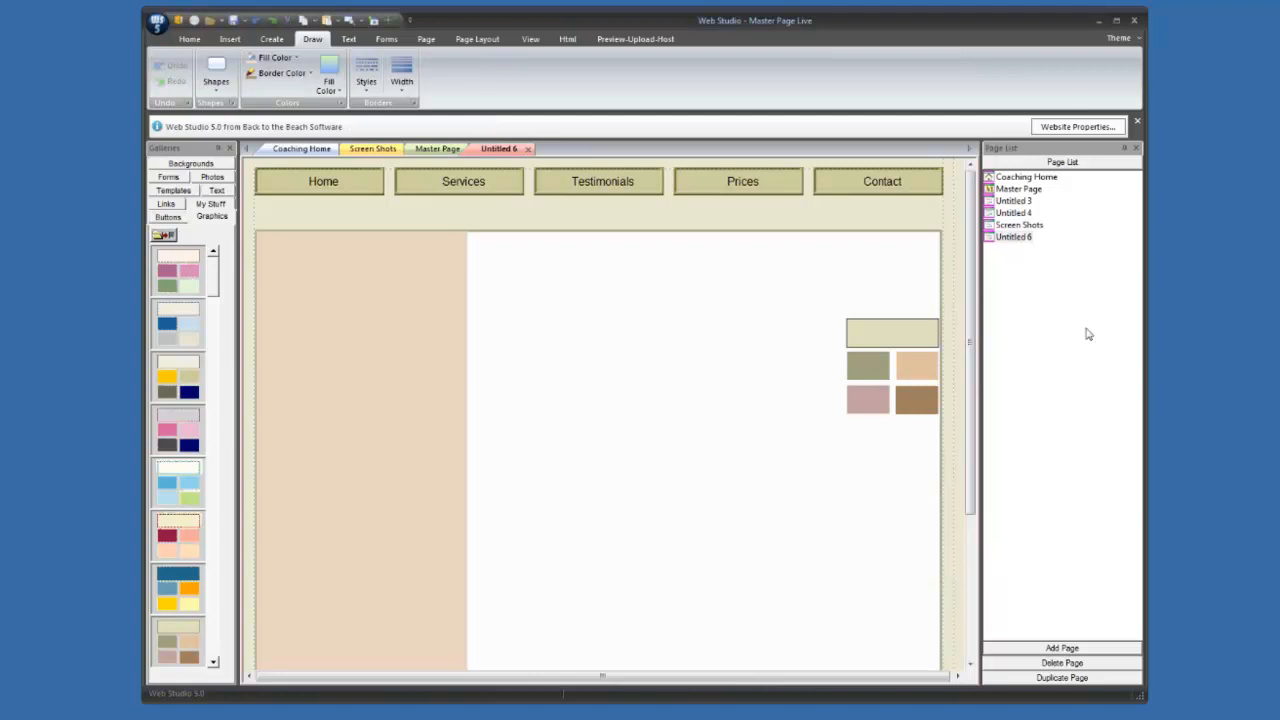
- Check how the master page appears on Untitled 4, Untitled 6 and Untitled 3, closing each page
{"action": "double_click", "coordinate": [1016, 213]}
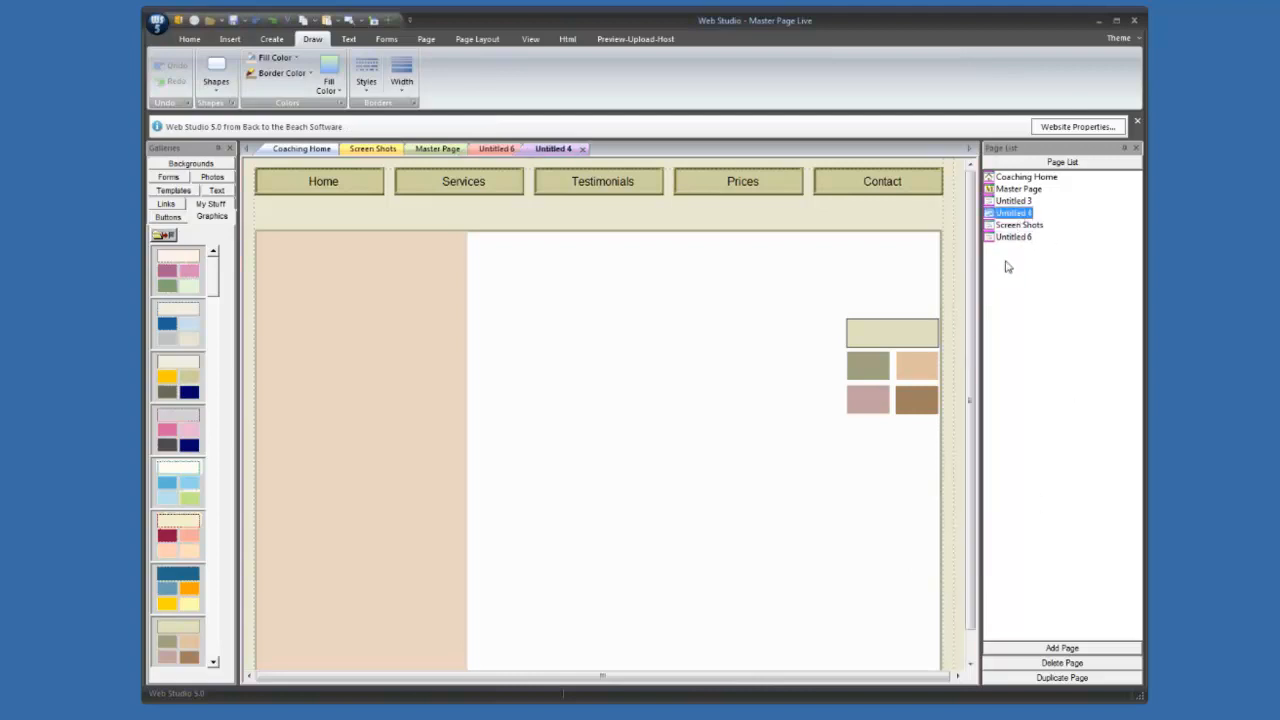
{"action": "left_click", "coordinate": [582, 150]}
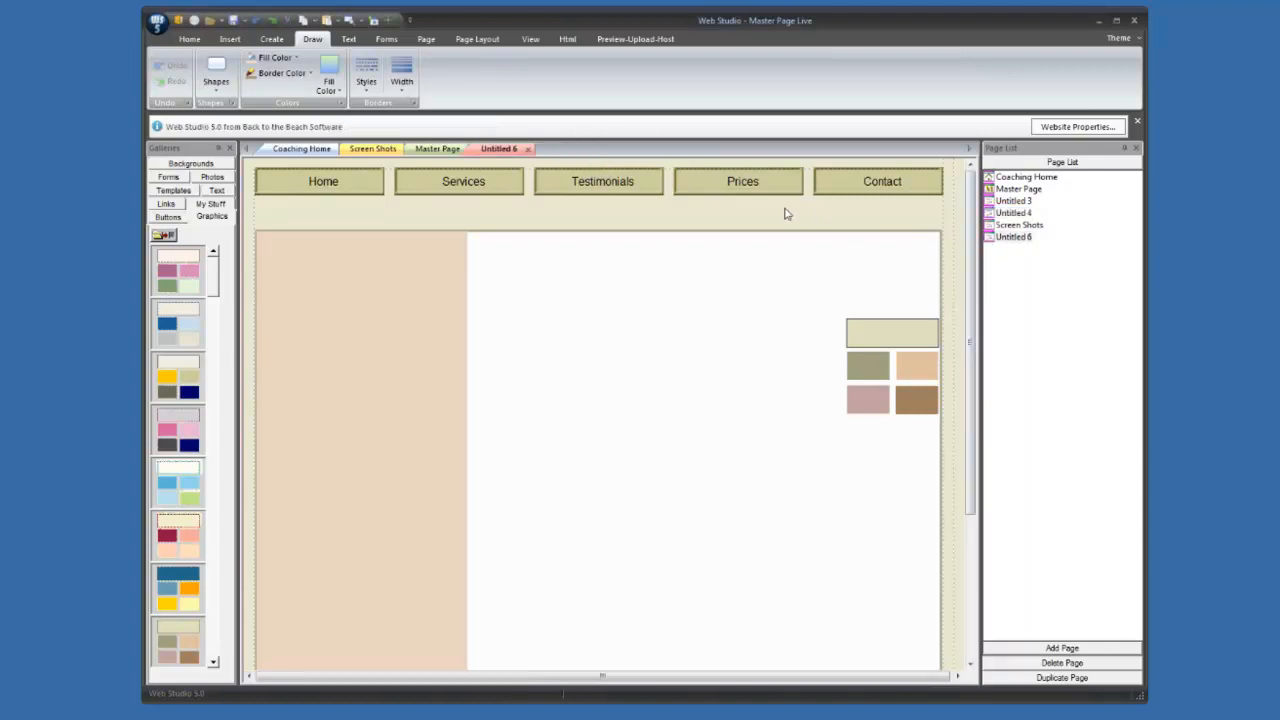
{"action": "left_click", "coordinate": [528, 149]}
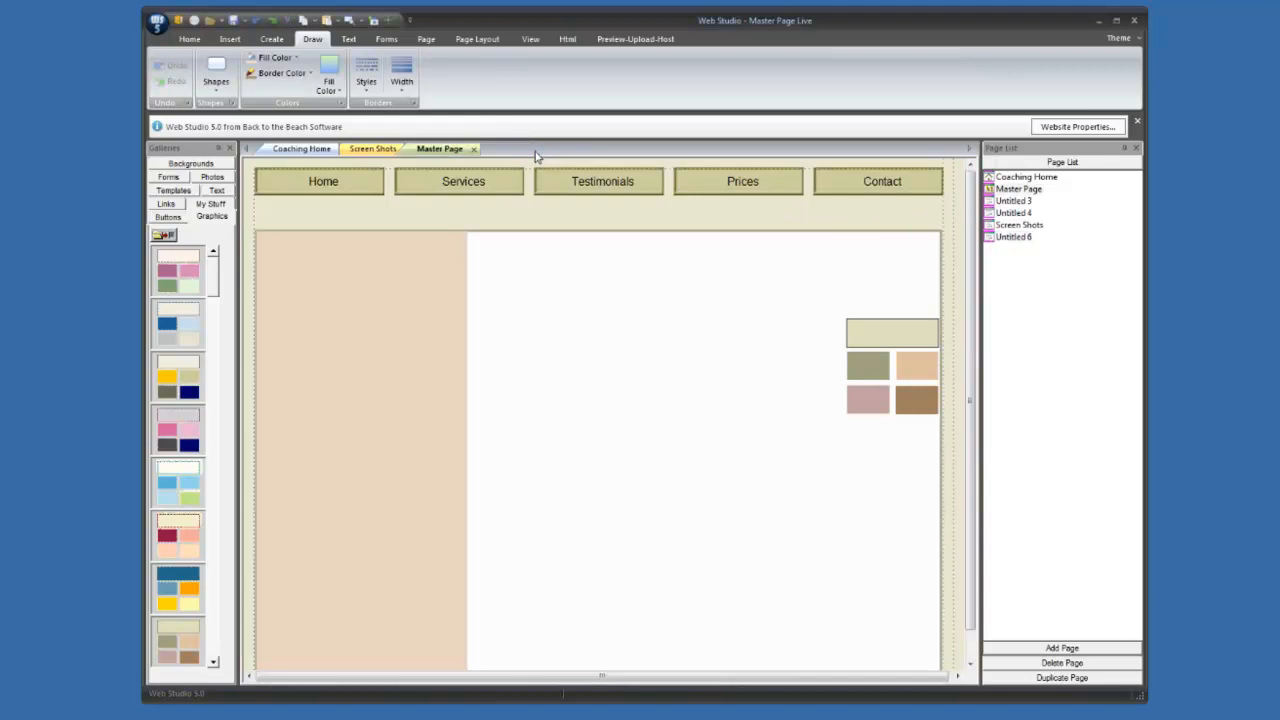
{"action": "left_click", "coordinate": [1008, 201]}
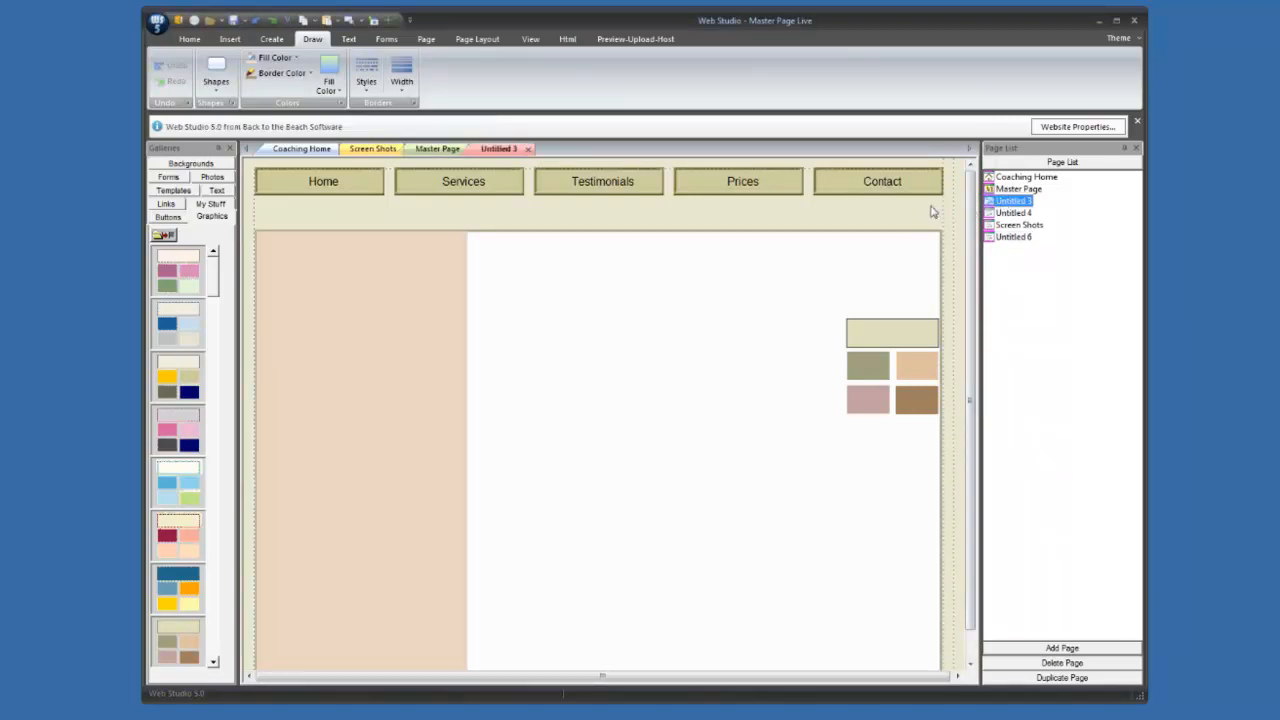
{"action": "left_click", "coordinate": [529, 149]}
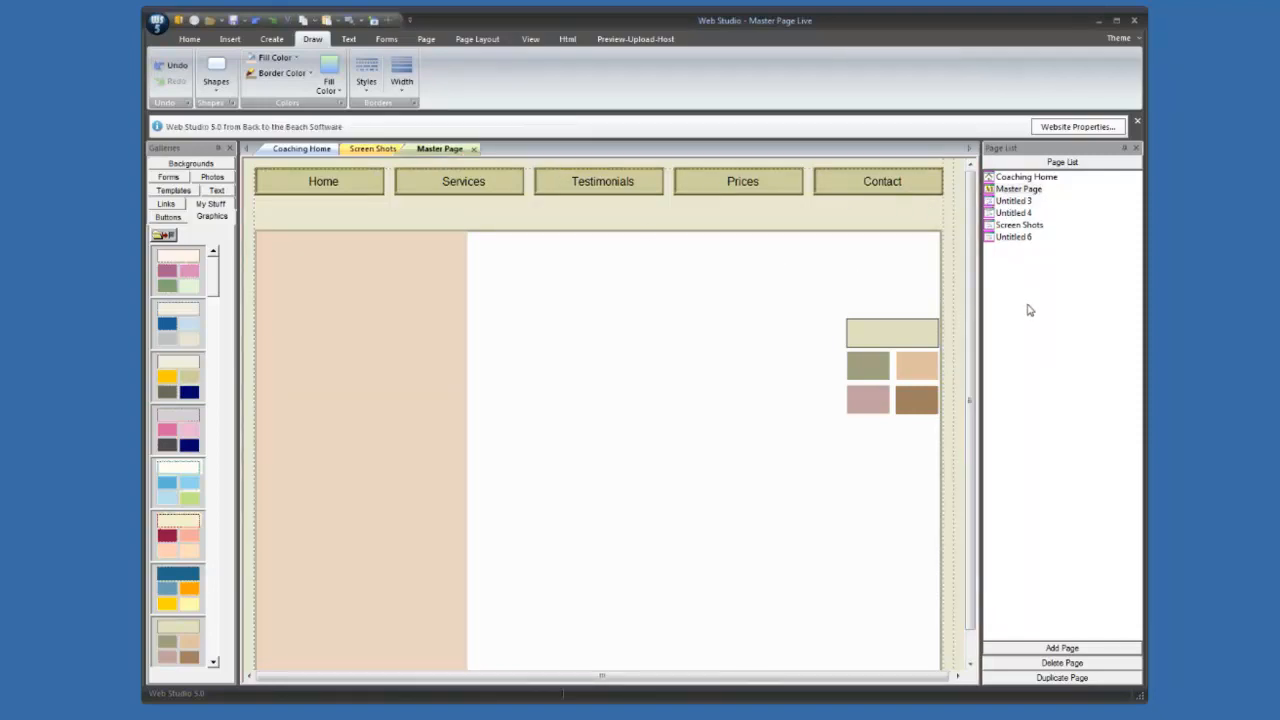
- Open the Coaching Home page and turn off the inclusion of the master page on it
{"action": "left_click", "coordinate": [1040, 178]}
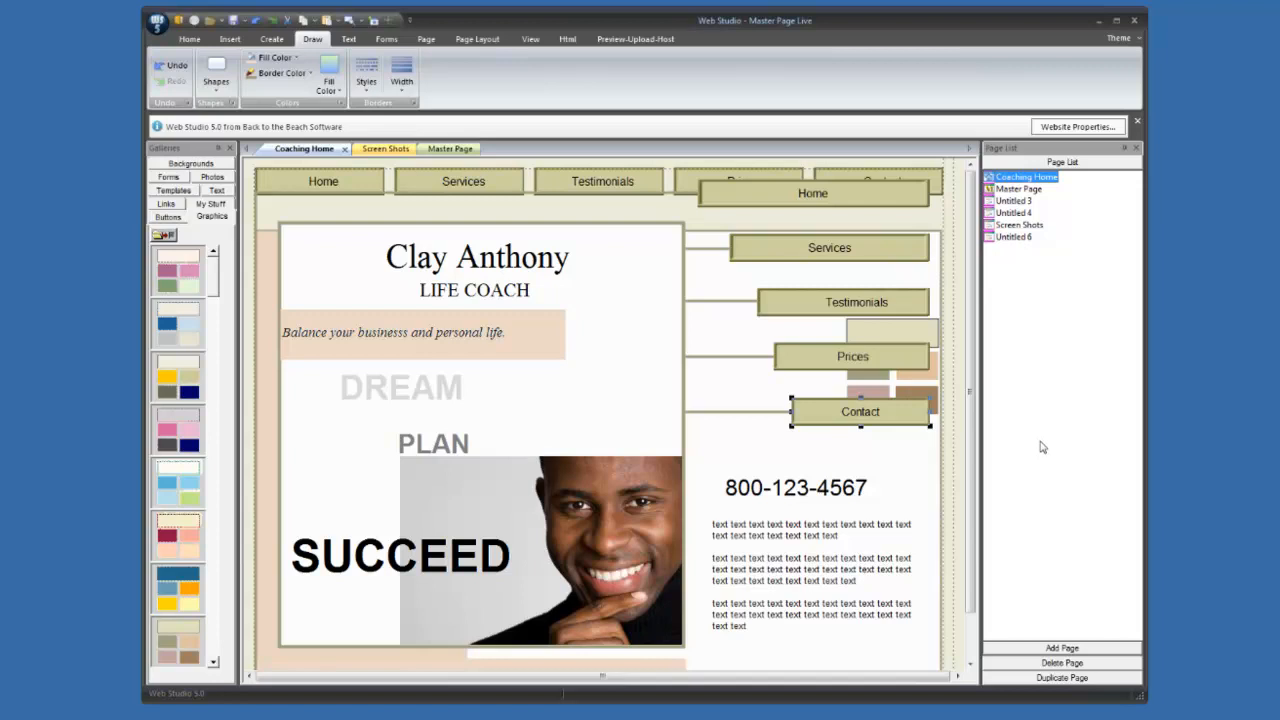
{"action": "right_click", "coordinate": [1017, 181]}
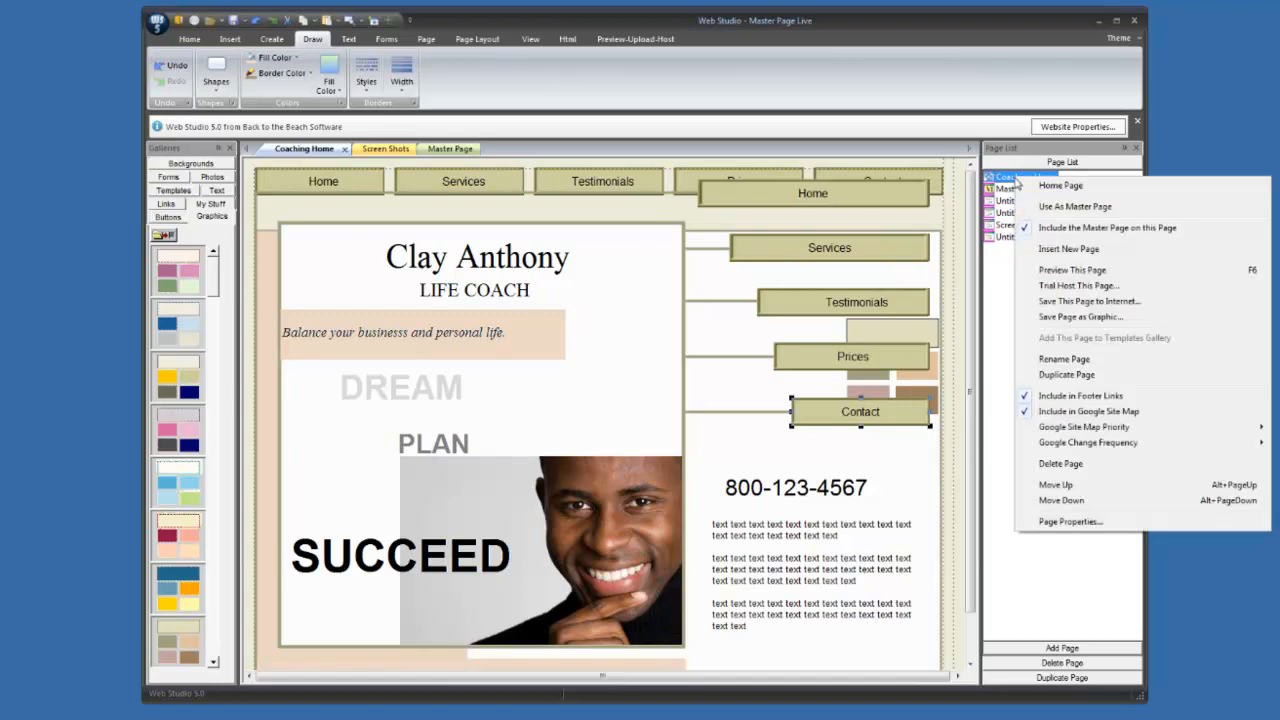
{"action": "left_click", "coordinate": [1026, 232]}
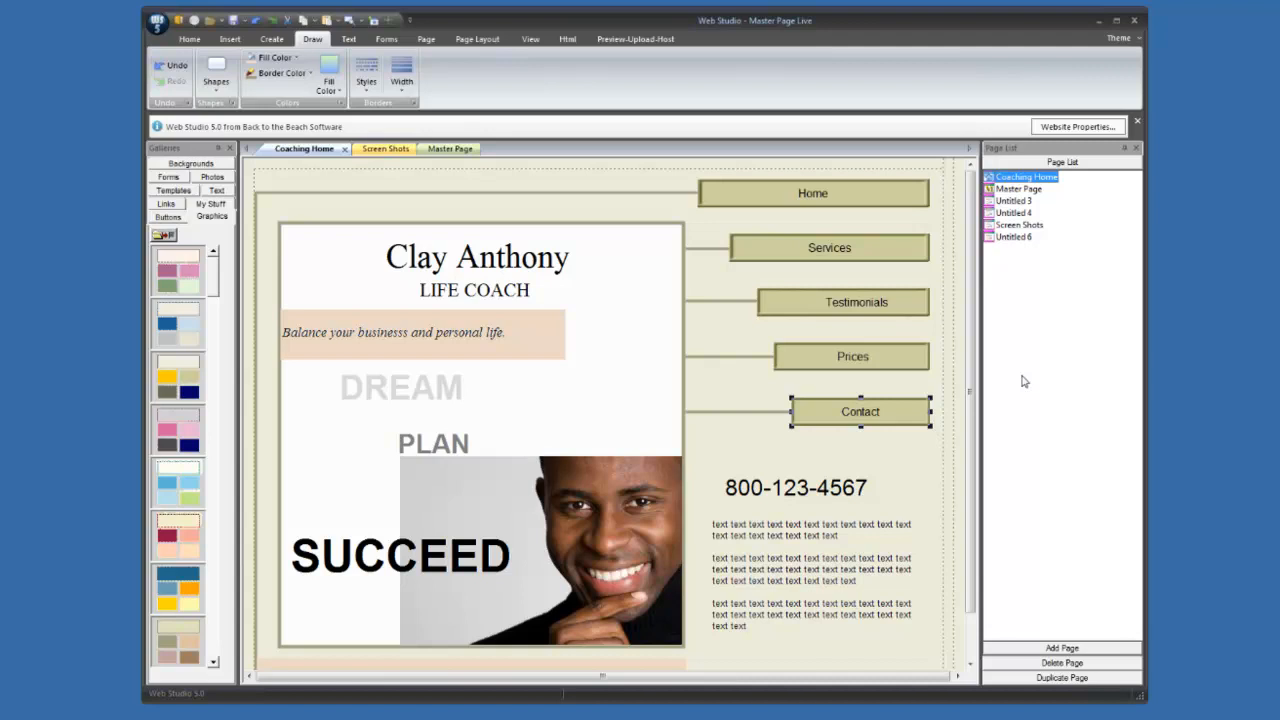
- Open the Untitled 3 page and turn off the inclusion of the master page on it
{"action": "left_click", "coordinate": [1012, 203]}
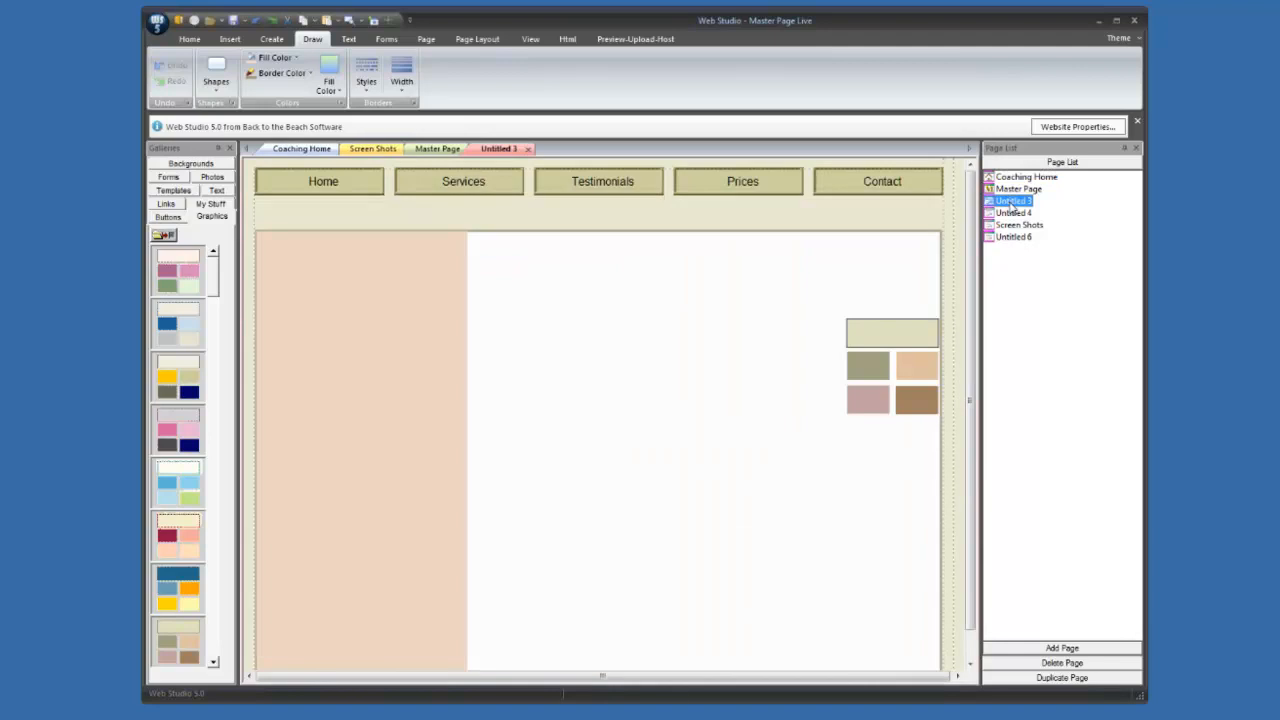
{"action": "right_click", "coordinate": [1012, 205]}
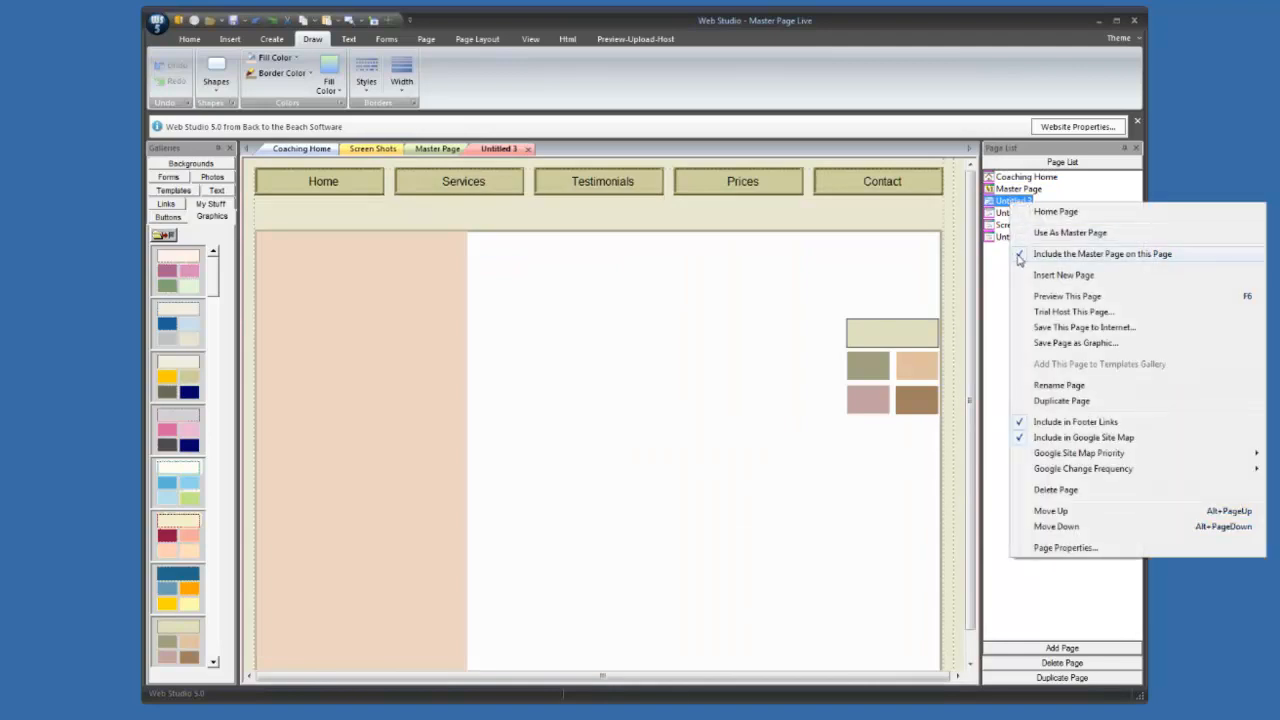
{"action": "left_click", "coordinate": [1020, 251]}
{"action": "left_click", "coordinate": [1006, 292]}
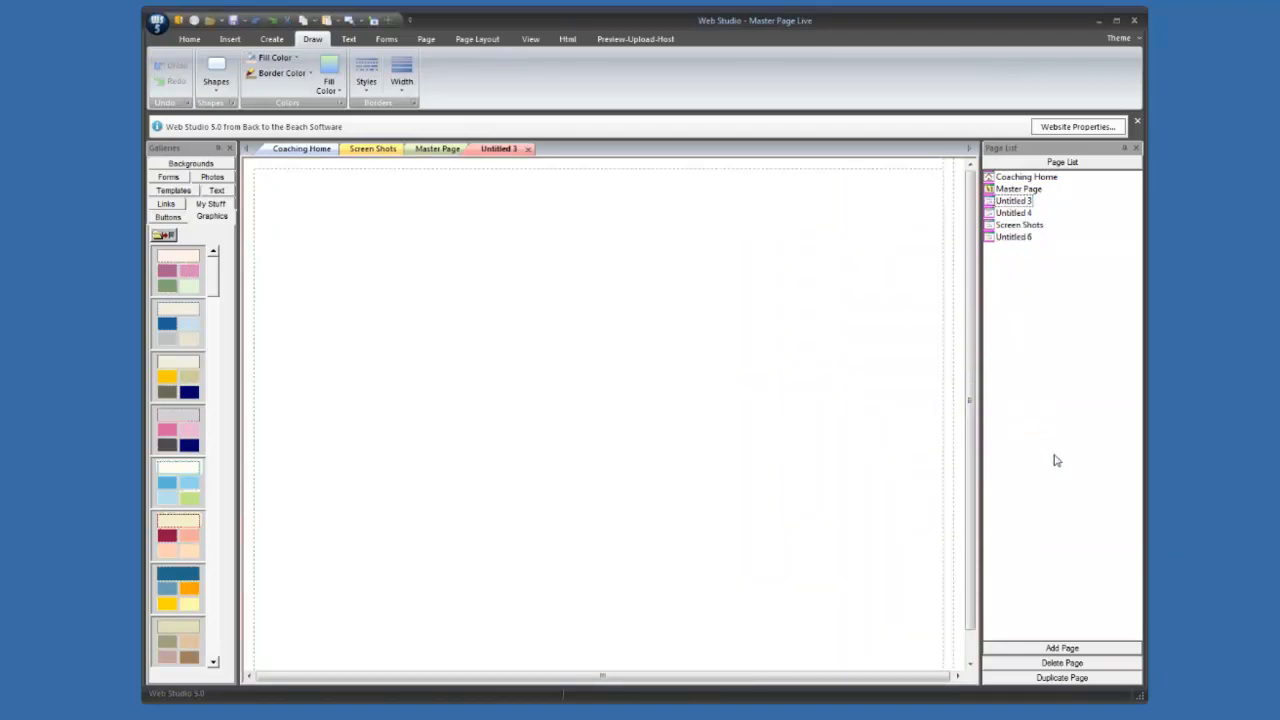
- Turn the inclusion of the master page back on for the Untitled 3 page
{"action": "right_click", "coordinate": [1010, 204]}
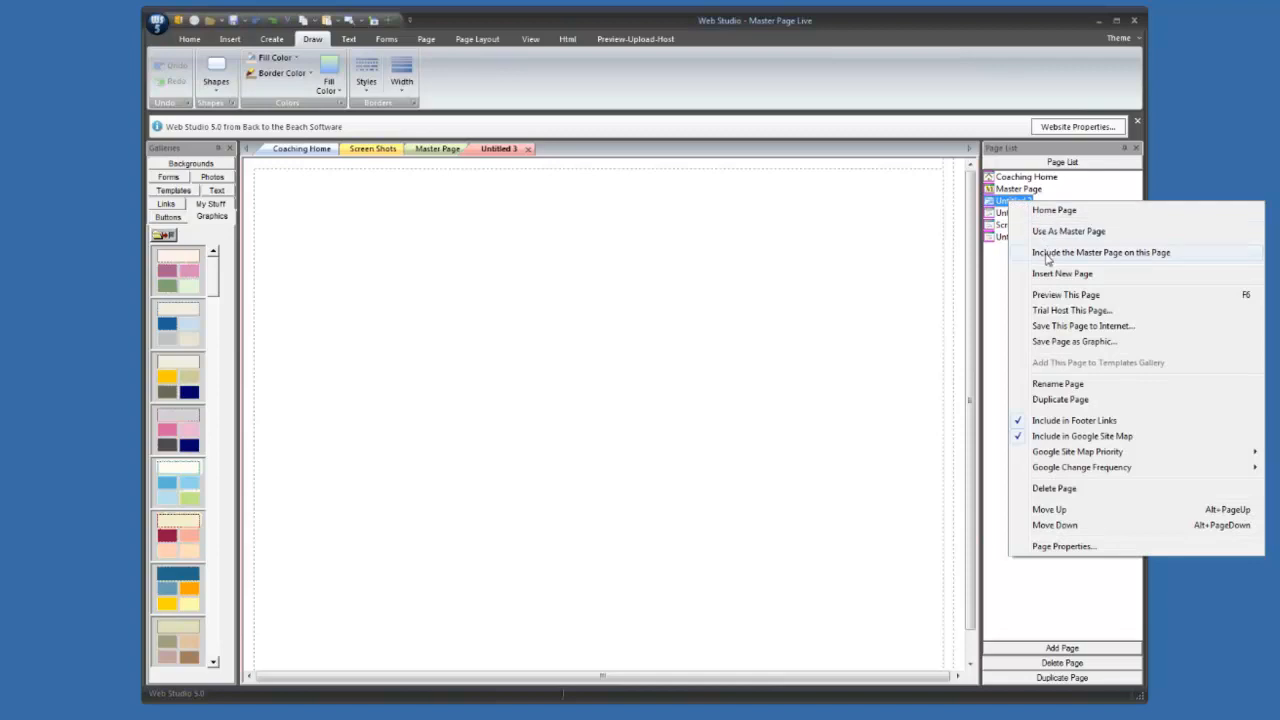
{"action": "left_click", "coordinate": [1048, 260]}
{"action": "left_click", "coordinate": [1032, 330]}
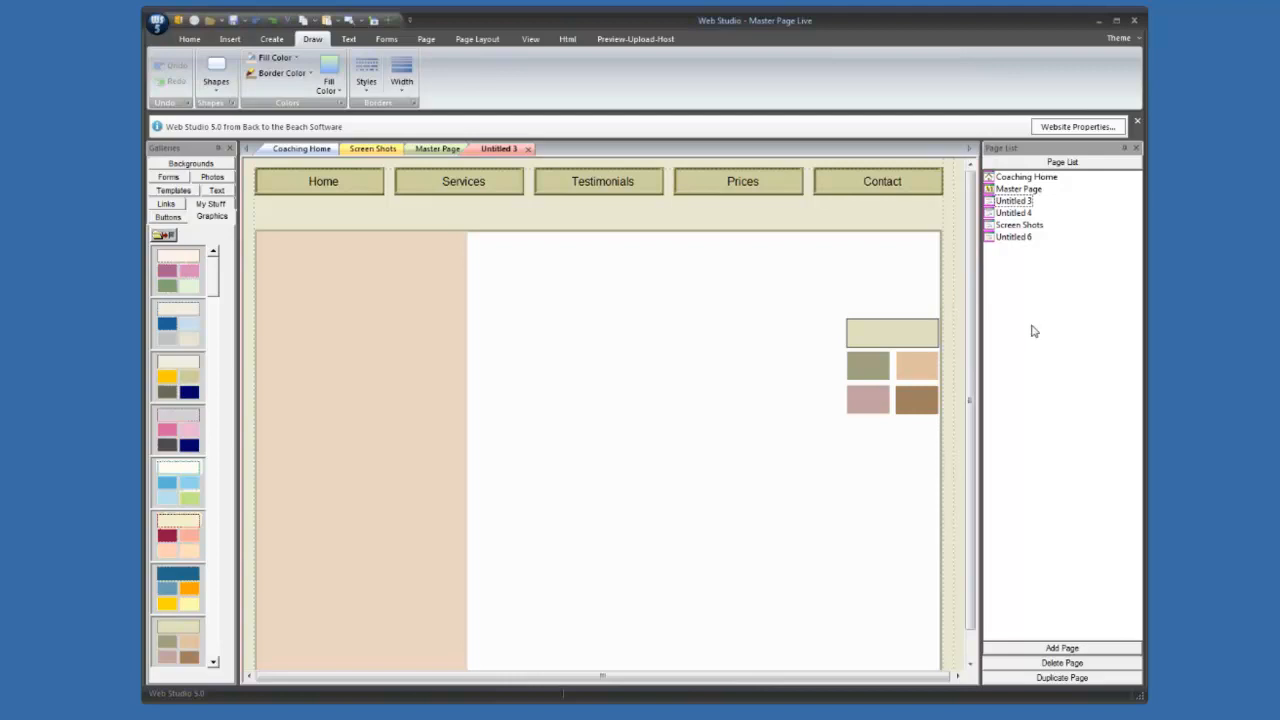
- Move the color swatch graphic from the Master Page to the Screen Shots page, placing it just below the existing swatches
{"action": "left_click", "coordinate": [1017, 190]}
{"action": "left_click", "coordinate": [886, 398]}
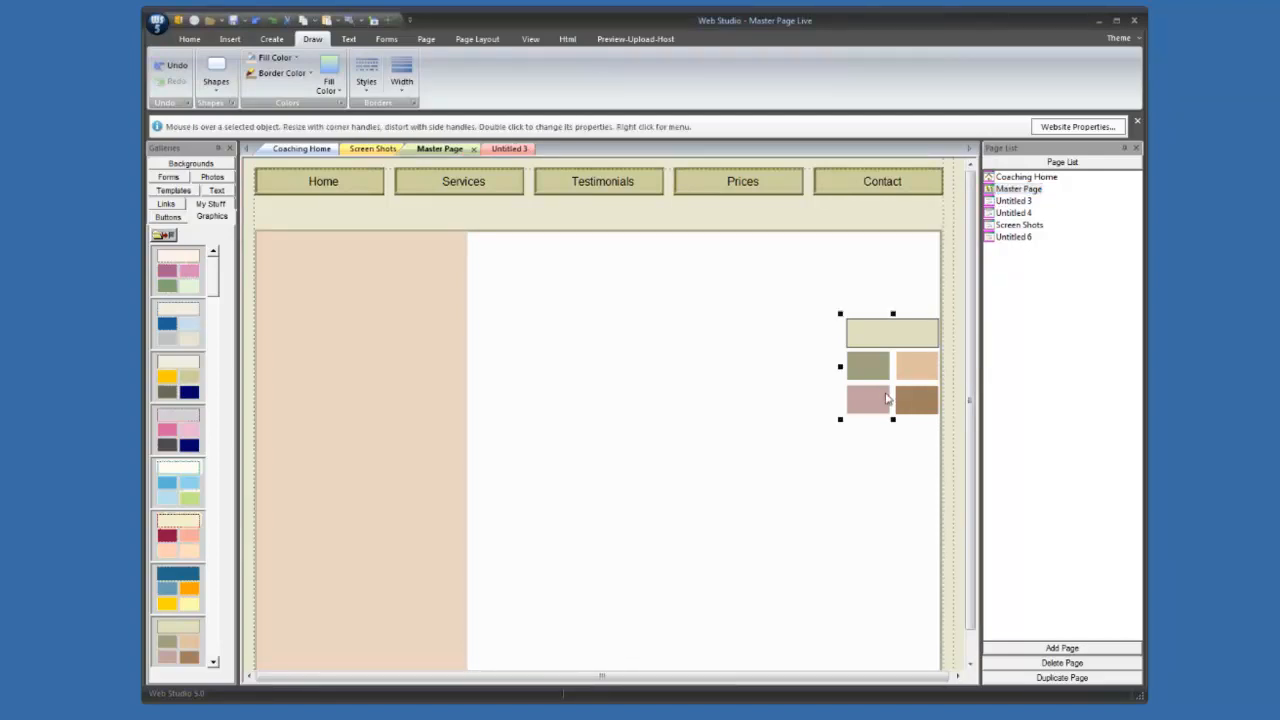
{"action": "key", "text": "Delete"}
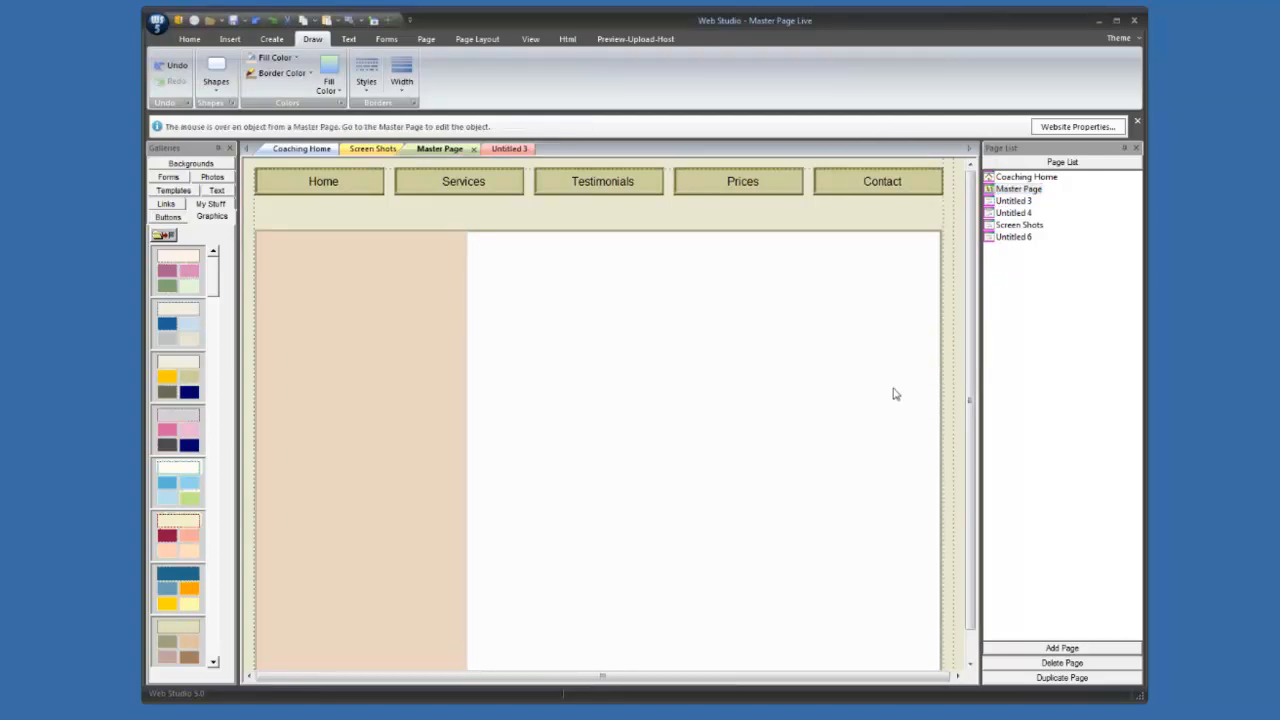
{"action": "left_click", "coordinate": [1018, 225]}
{"action": "key", "text": "ctrl+v"}
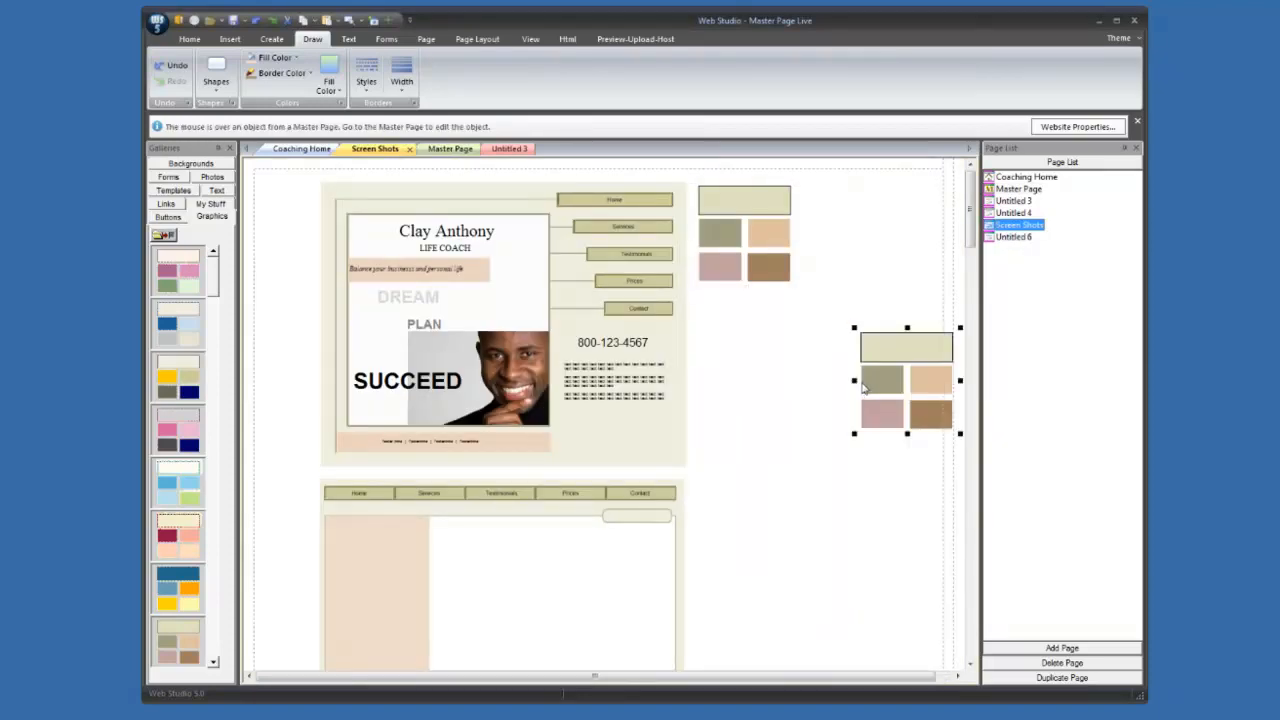
{"action": "left_click_drag", "start_coordinate": [864, 388], "coordinate": [700, 373]}
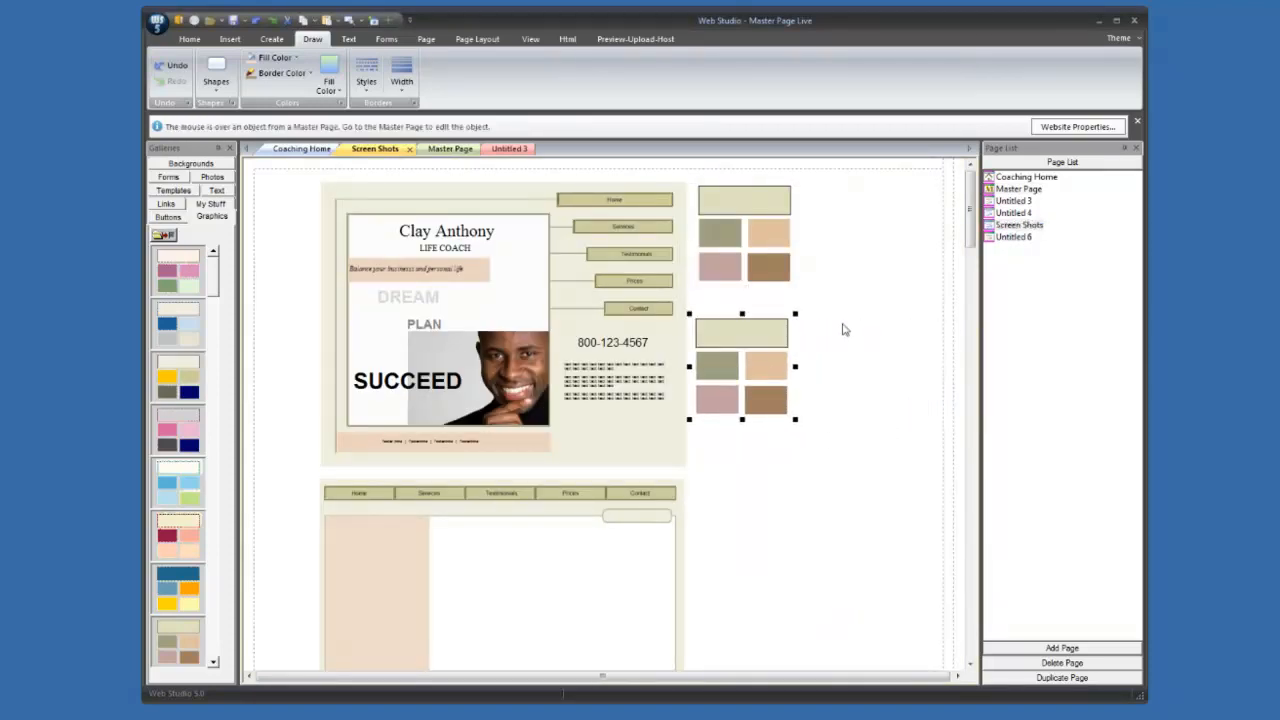
- Save the website from the Master Page and check the updated master page on Untitled 3 and Untitled 4
{"action": "left_click", "coordinate": [1012, 189]}
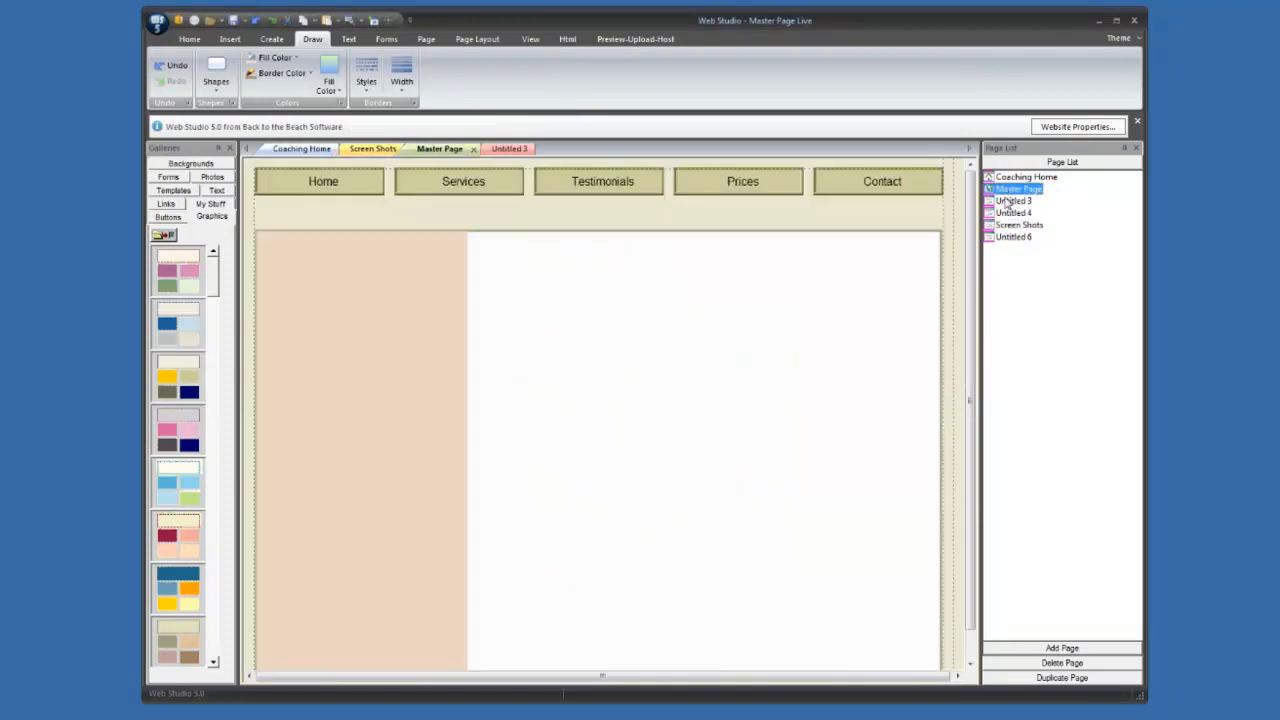
{"action": "left_click", "coordinate": [232, 20]}
{"action": "left_click", "coordinate": [1014, 201]}
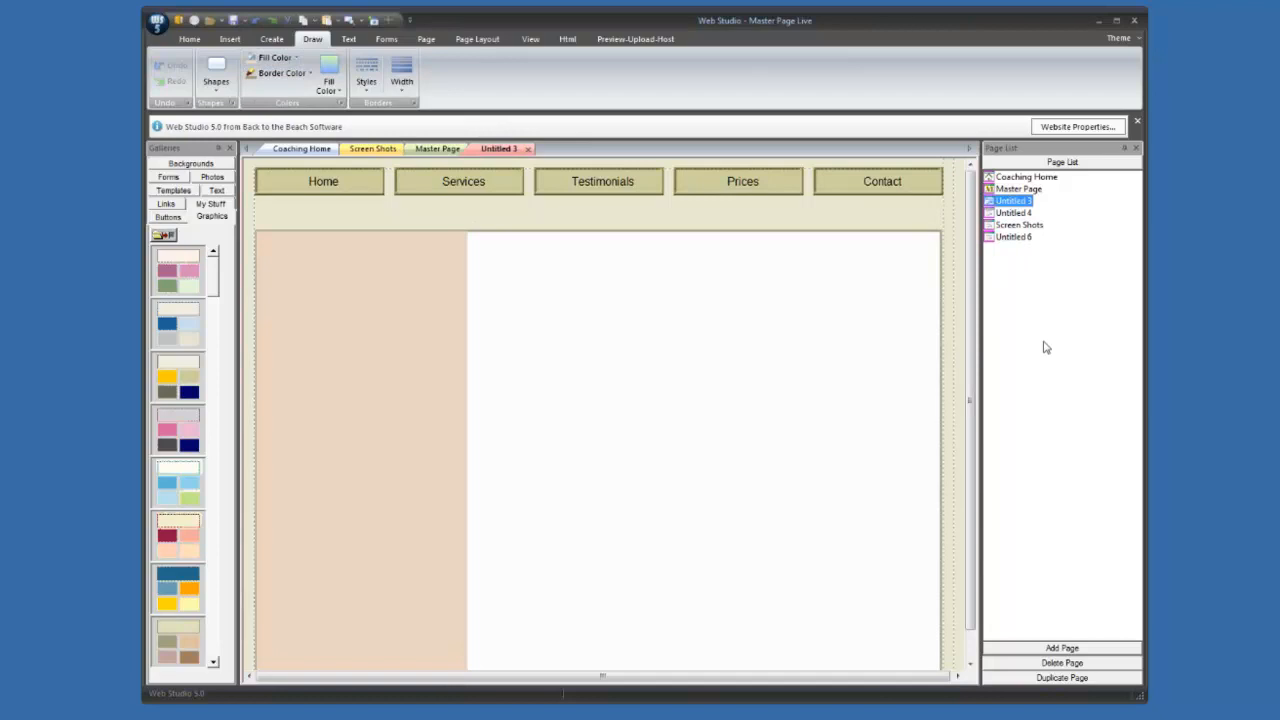
{"action": "double_click", "coordinate": [1013, 213]}
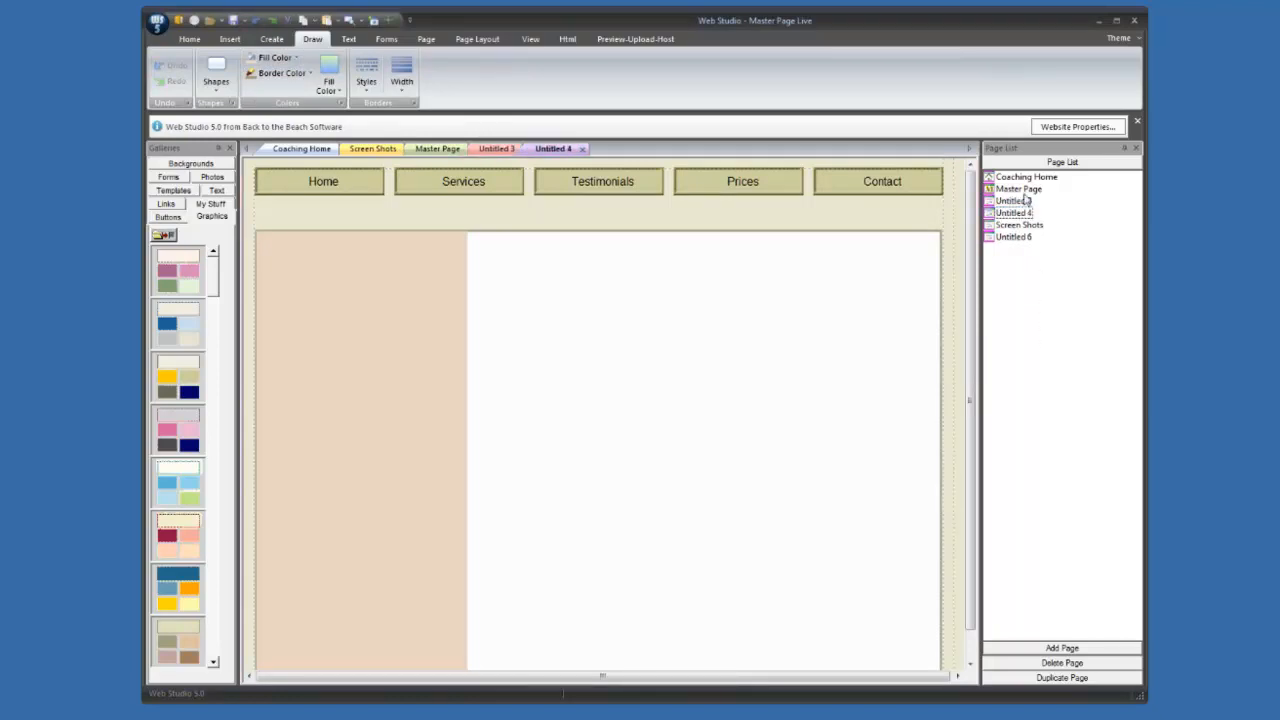
{"action": "double_click", "coordinate": [1020, 189]}
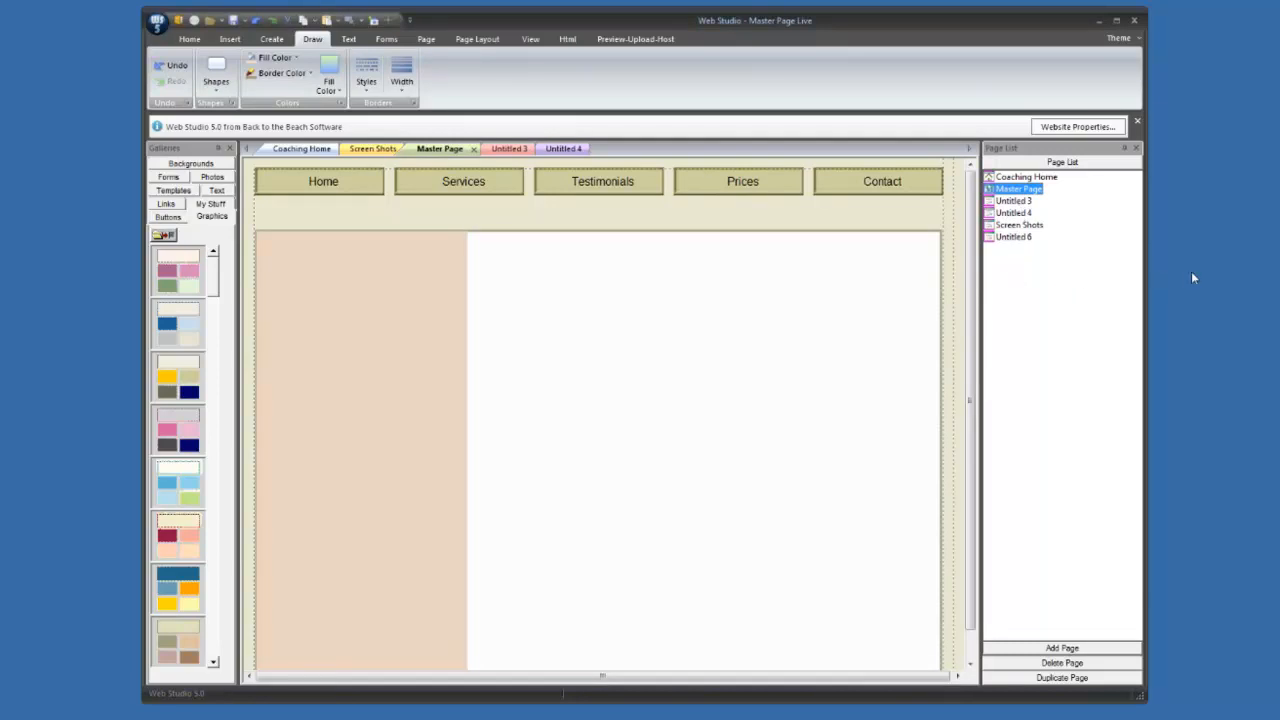
- Rename the Untitled 3 page as Services
{"action": "double_click", "coordinate": [1012, 201]}
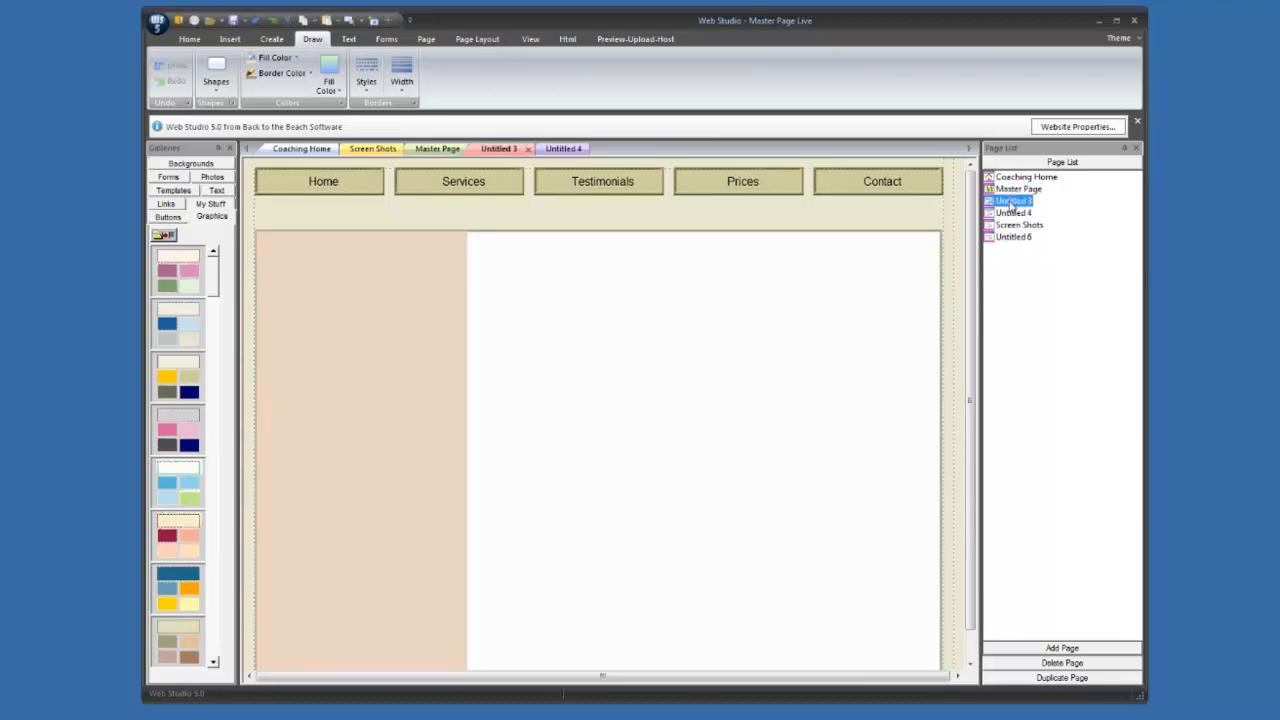
{"action": "right_click", "coordinate": [1012, 206]}
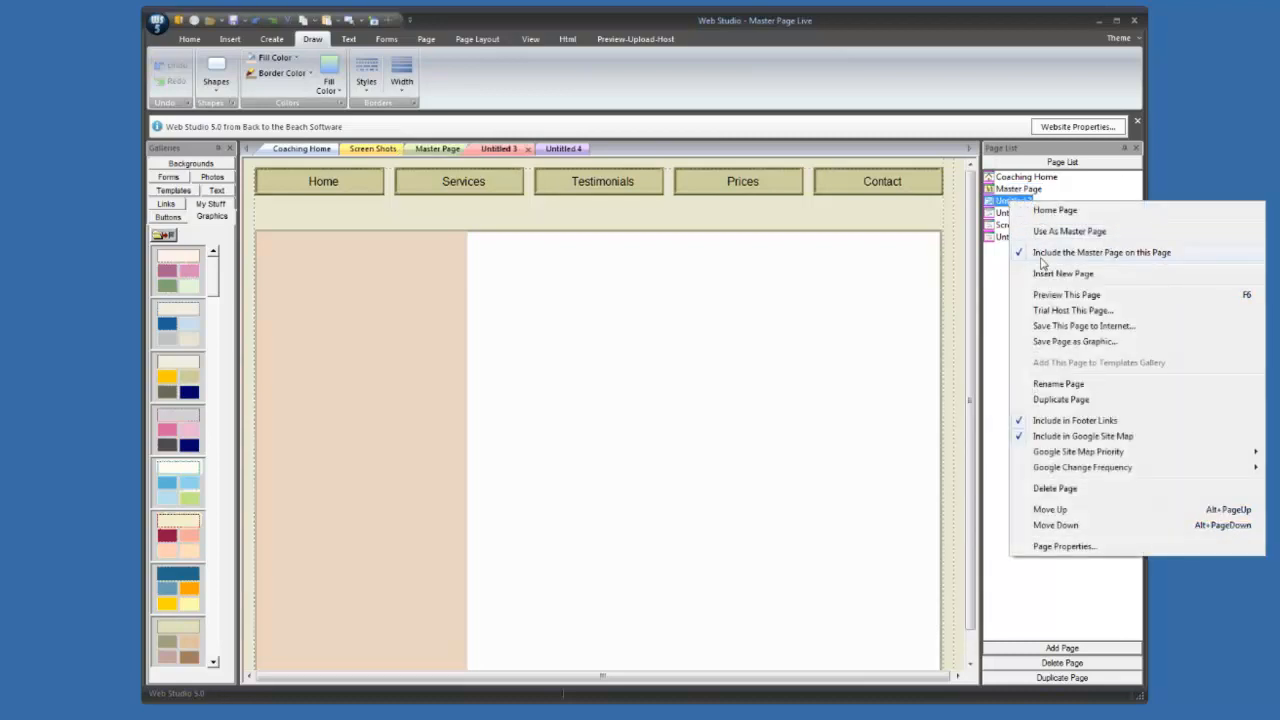
{"action": "left_click", "coordinate": [1058, 384]}
{"action": "type", "text": "Services"}
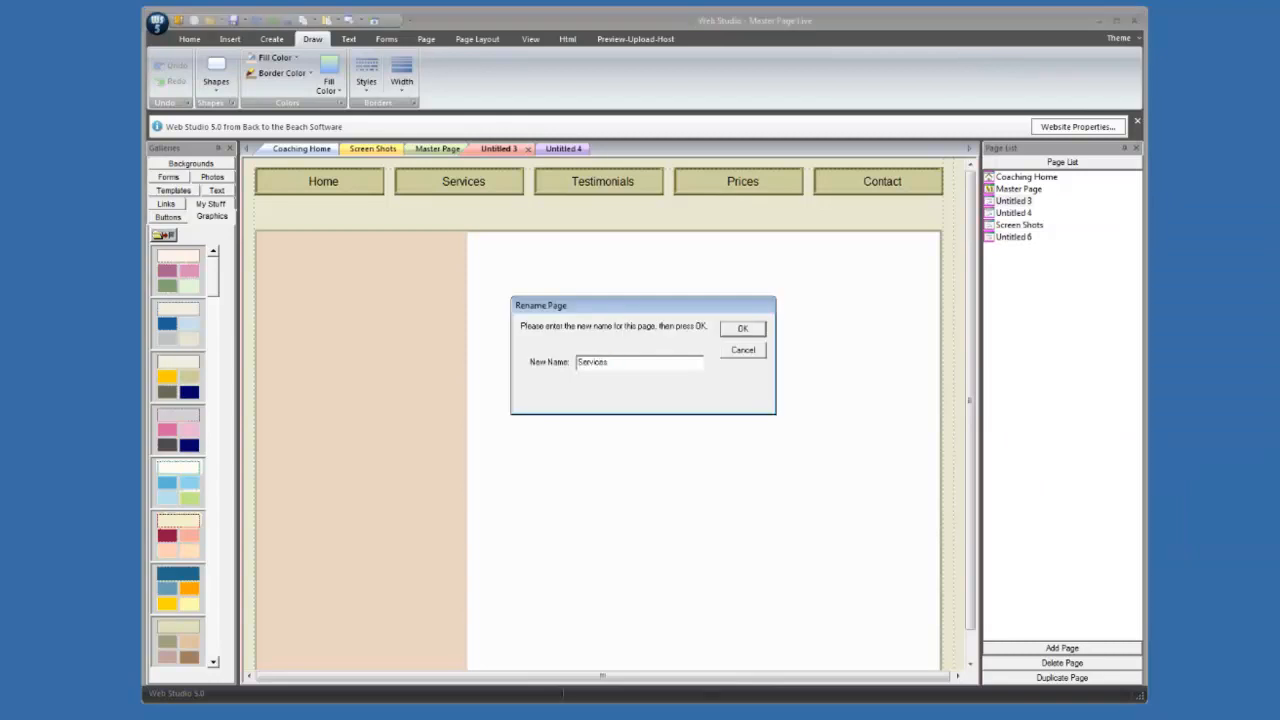
{"action": "key", "text": "Return"}
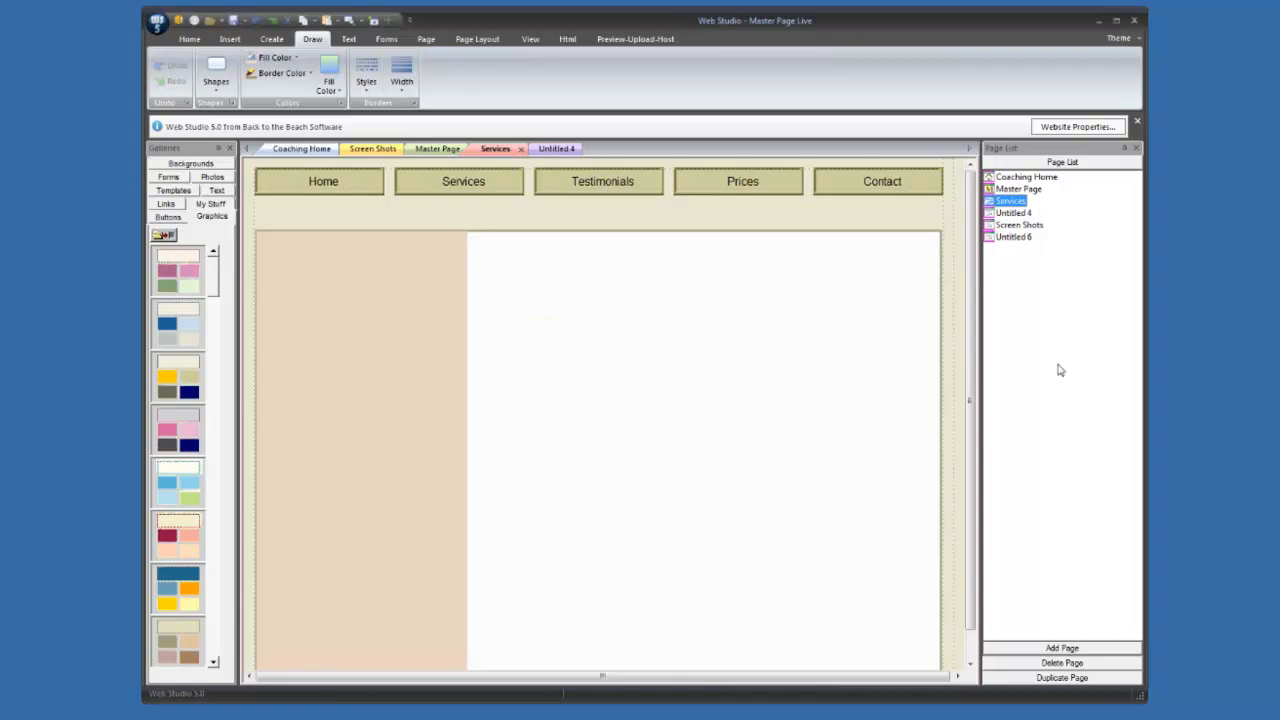
- Rename the Untitled 4 page as Testimonials
{"action": "left_click", "coordinate": [1010, 216]}
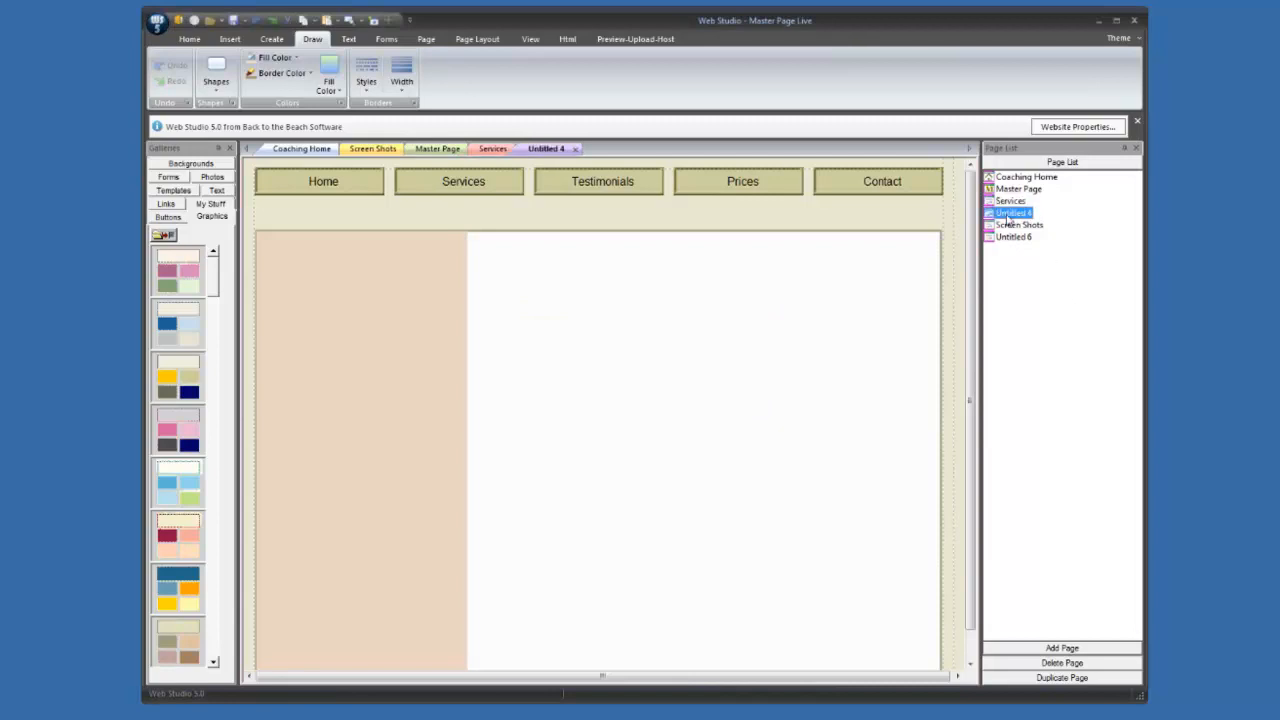
{"action": "right_click", "coordinate": [1010, 216]}
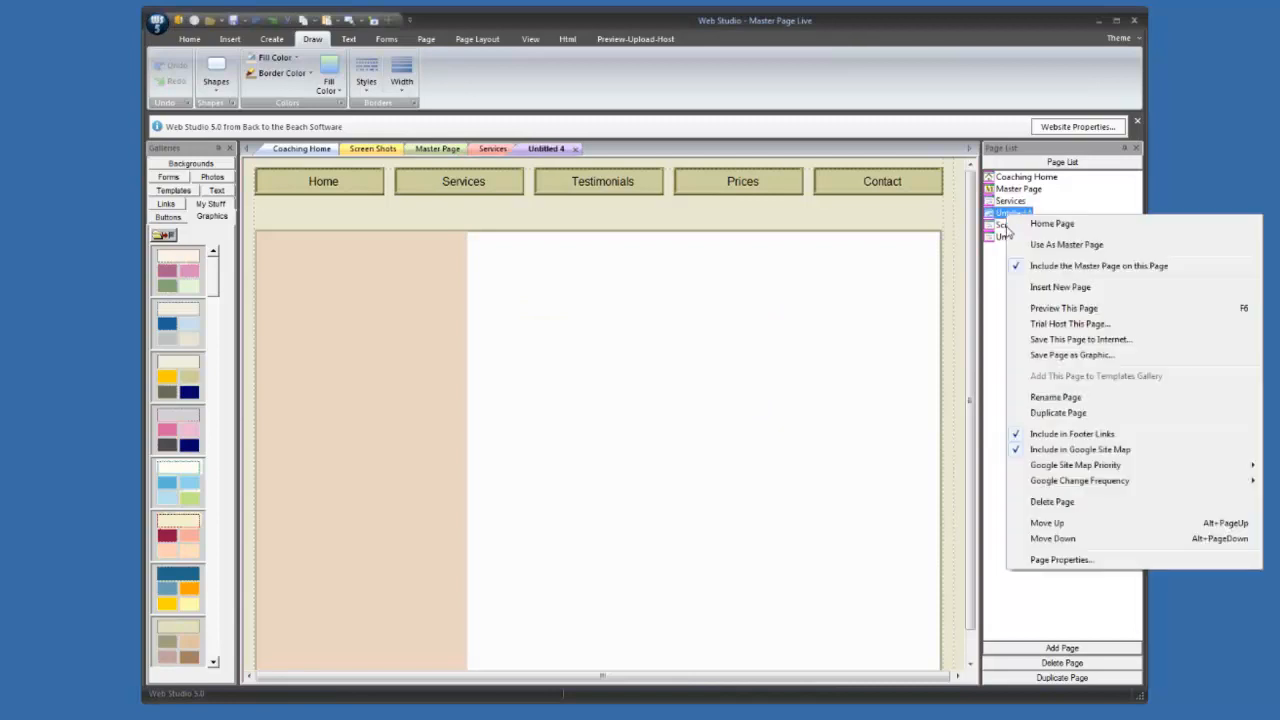
{"action": "left_click", "coordinate": [1050, 398]}
{"action": "type", "text": "Tri"}
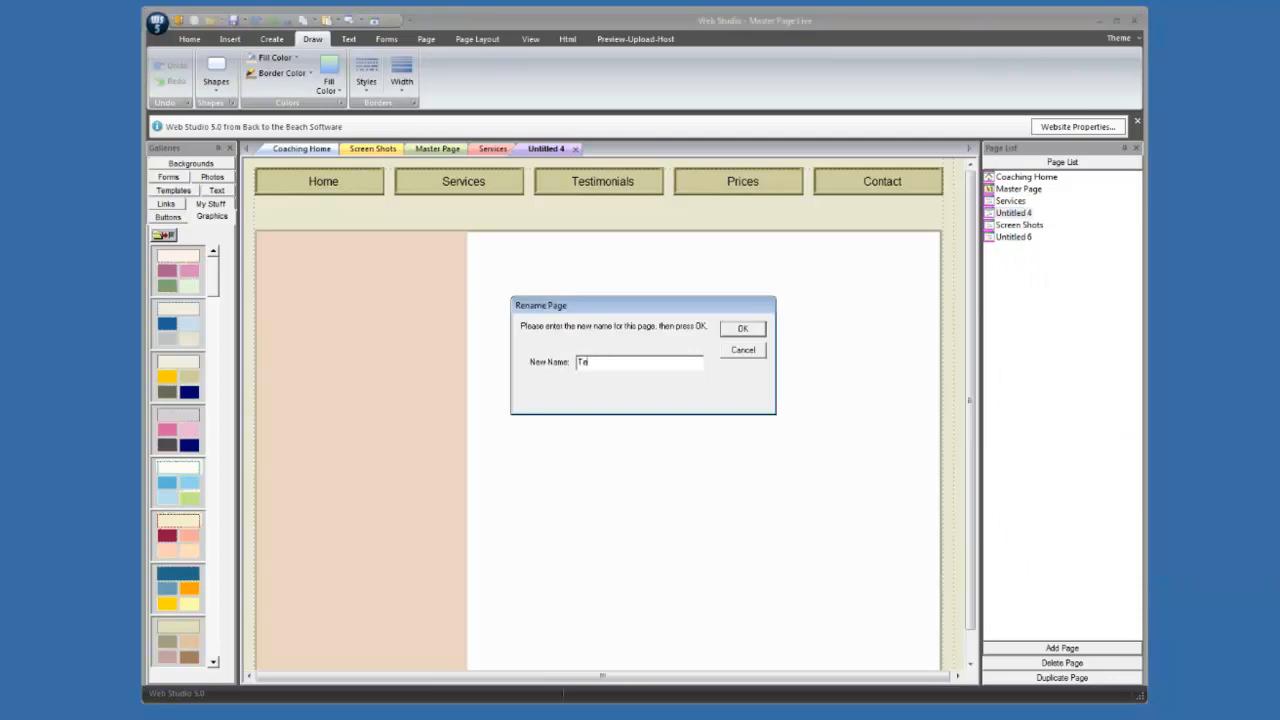
{"action": "type", "text": "timonials"}
{"action": "left_click", "coordinate": [742, 330]}
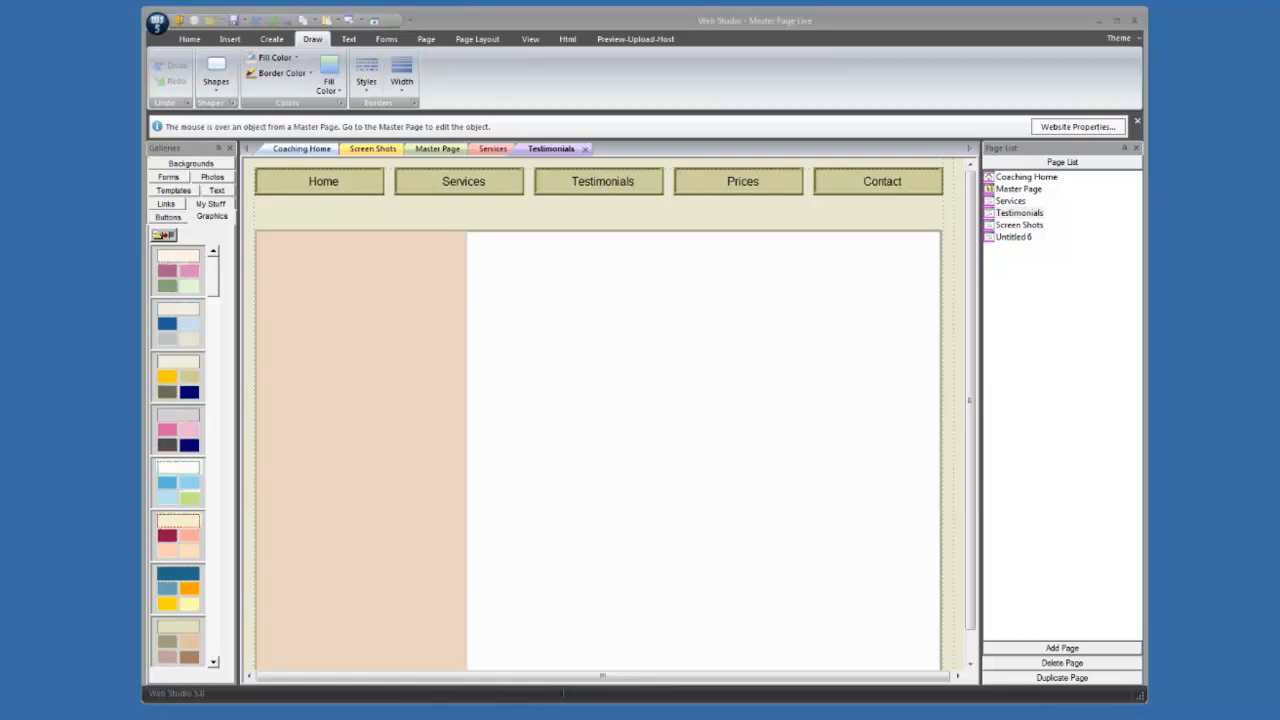
- Place the sample content on the Testimonials page and delete its peach Services button and Services heading
{"action": "left_click", "coordinate": [955, 219]}
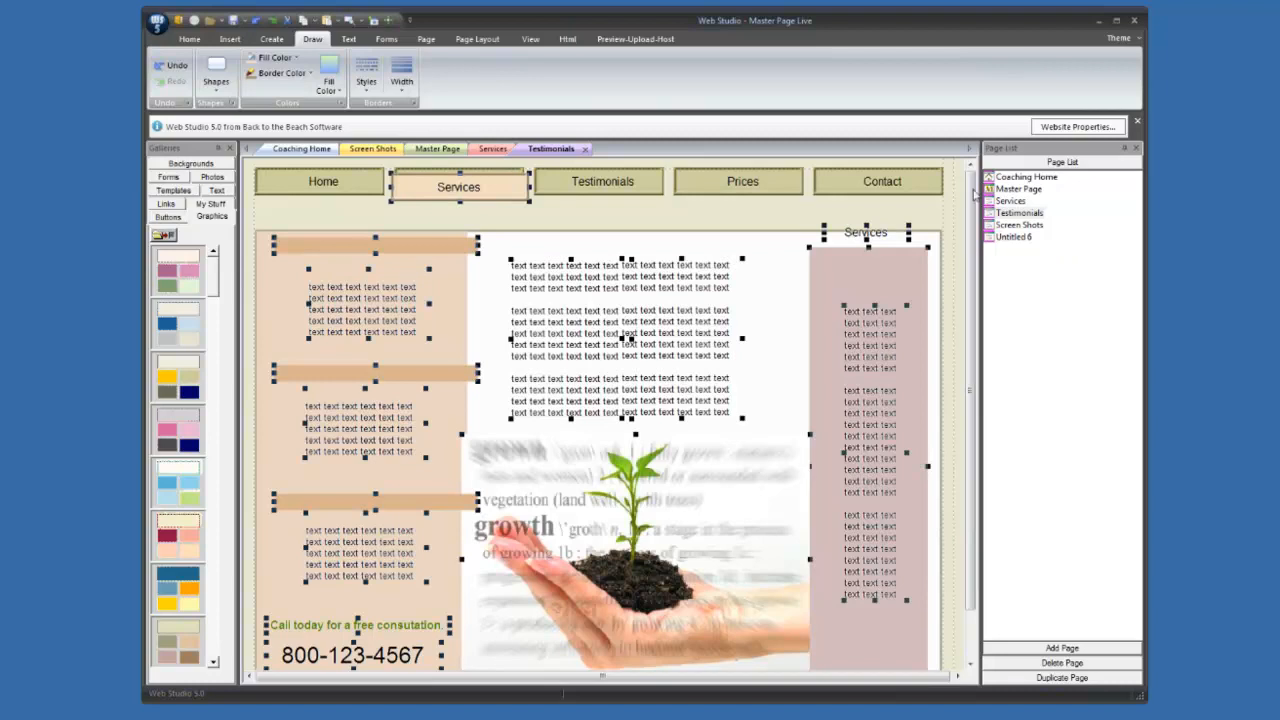
{"action": "left_click", "coordinate": [500, 217]}
{"action": "left_click", "coordinate": [507, 194]}
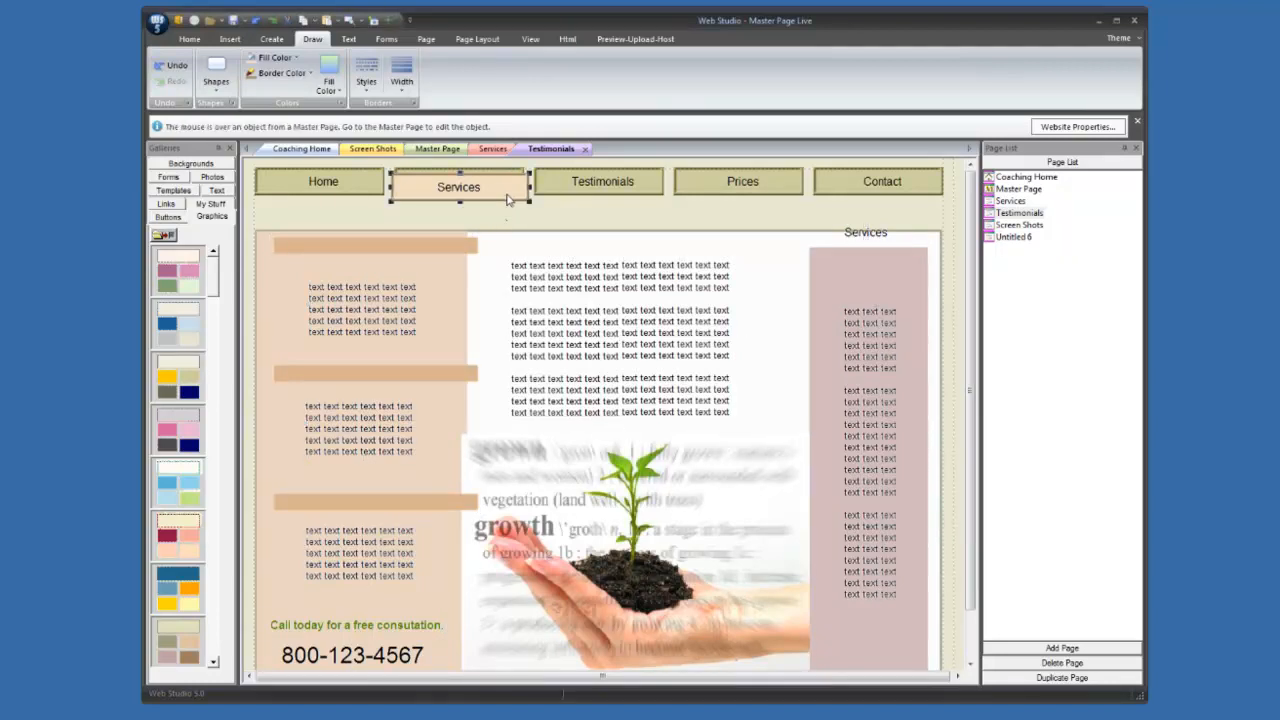
{"action": "left_click", "coordinate": [868, 276]}
{"action": "left_click_drag", "start_coordinate": [855, 236], "coordinate": [850, 210]}
{"action": "key", "text": "Delete"}
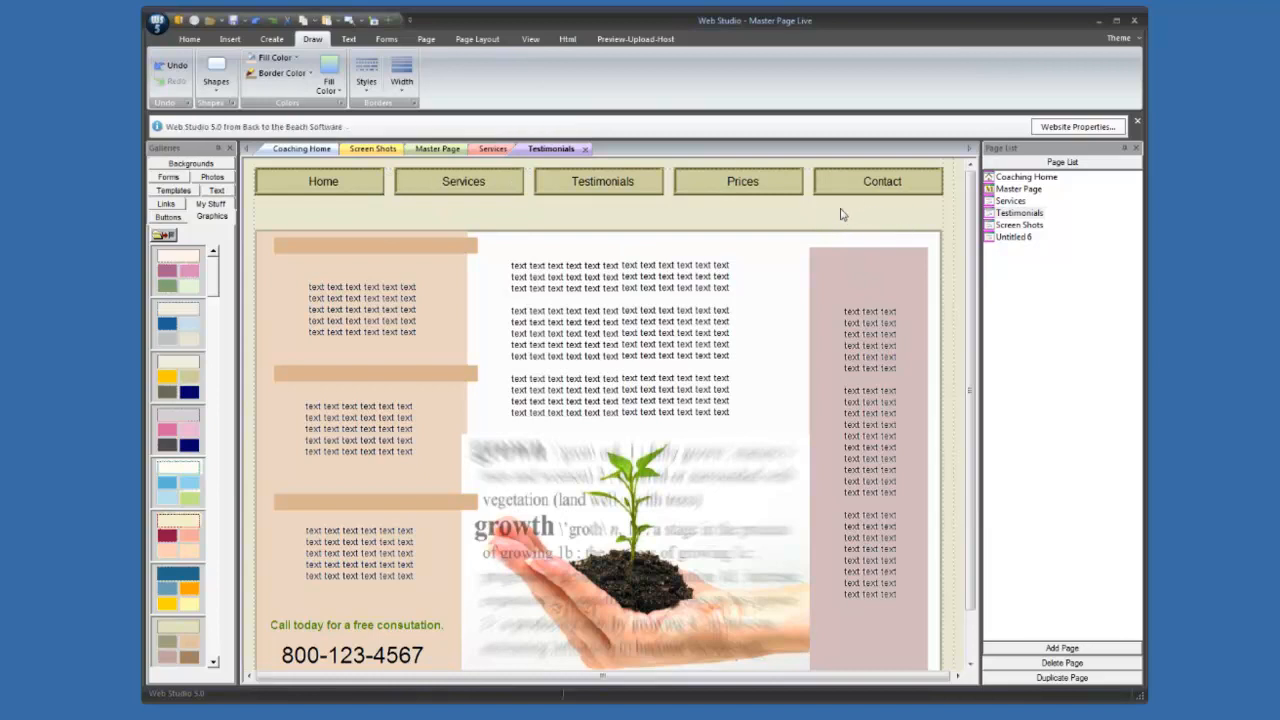
- Move the growth image to about X=317, Y=373 and narrow it to about 483 wide beside the pink panel
{"action": "left_click_drag", "start_coordinate": [976, 333], "coordinate": [980, 368]}
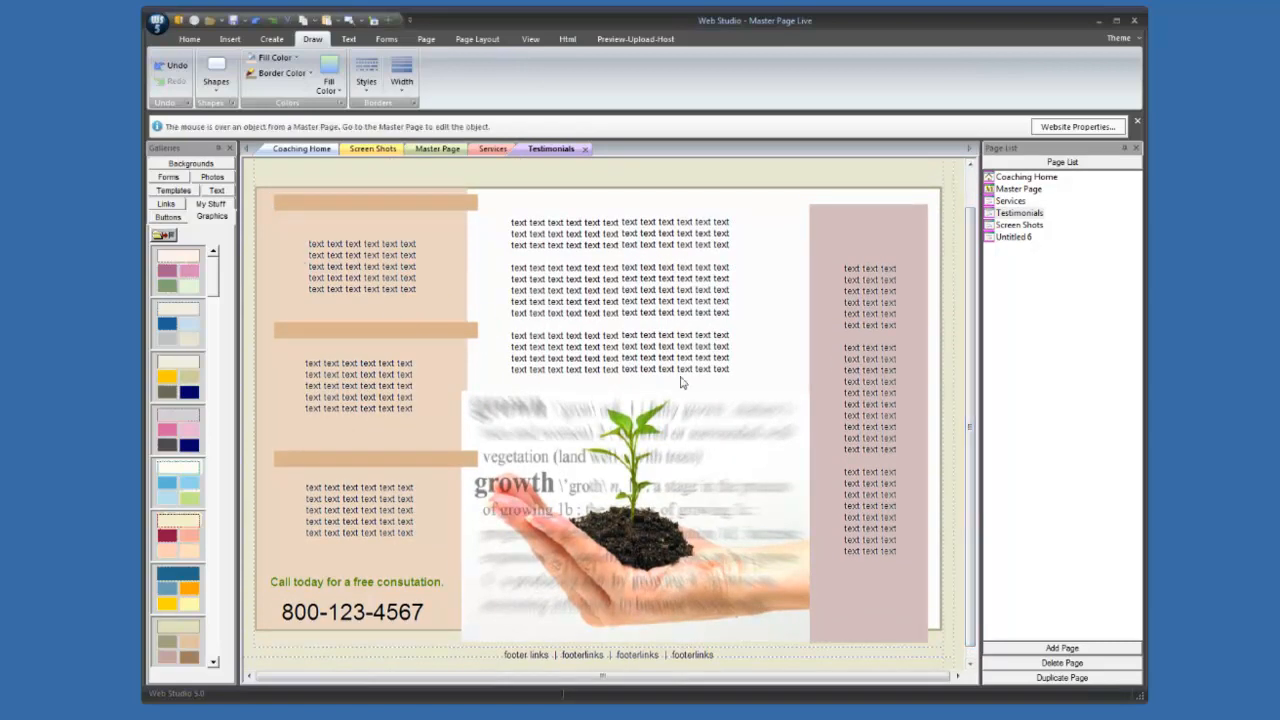
{"action": "left_click_drag", "start_coordinate": [731, 467], "coordinate": [734, 455]}
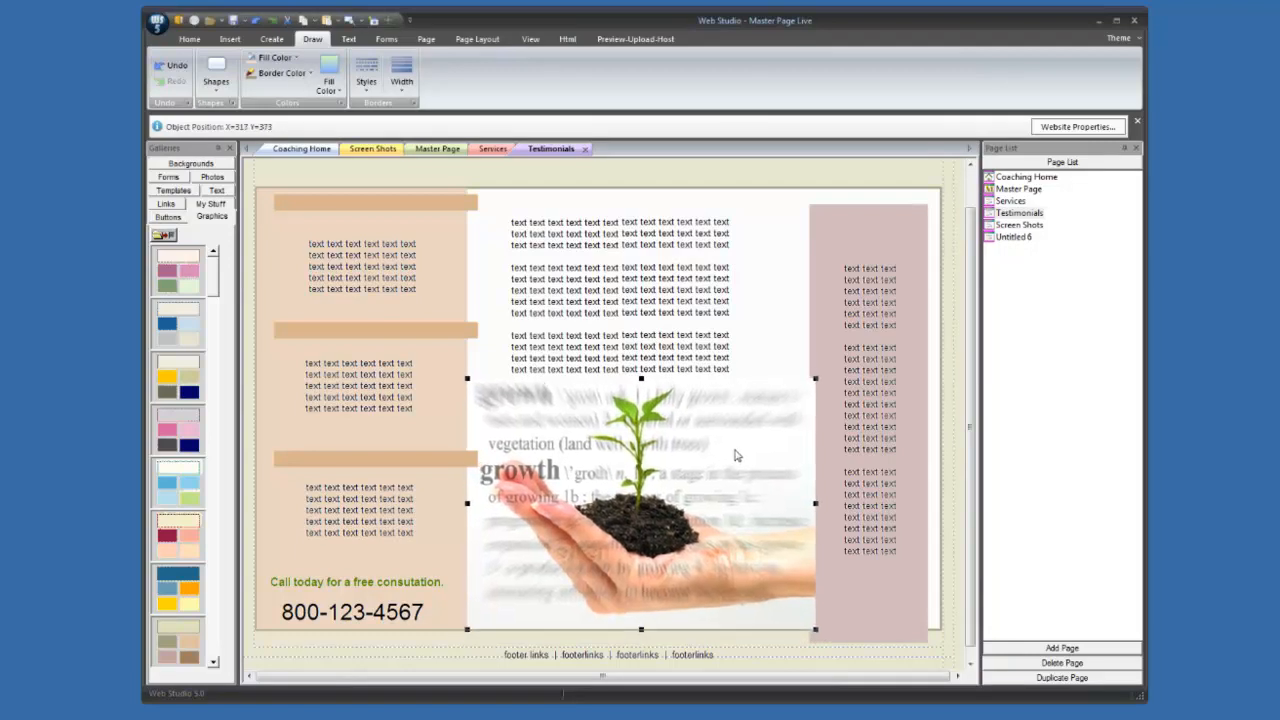
{"action": "left_click_drag", "start_coordinate": [816, 504], "coordinate": [807, 503]}
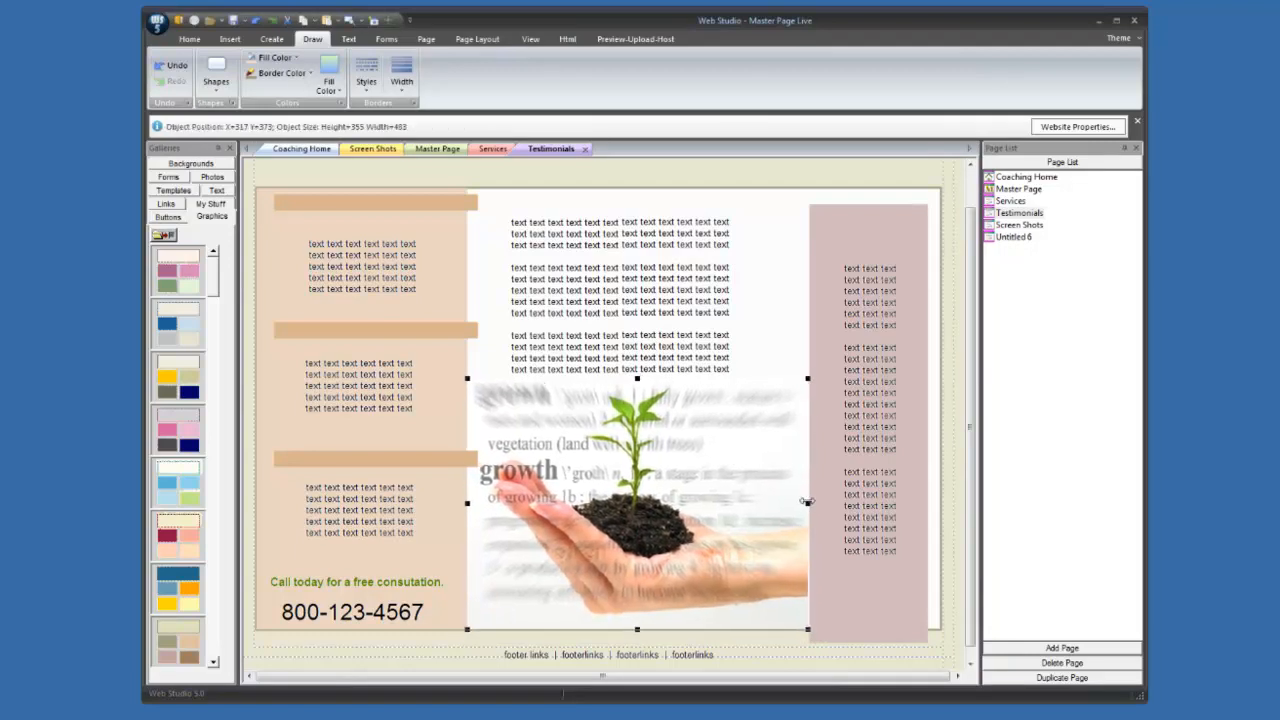
- Shorten the pink side panel to a height of about 598 so it ends within the content frame
{"action": "left_click", "coordinate": [847, 571]}
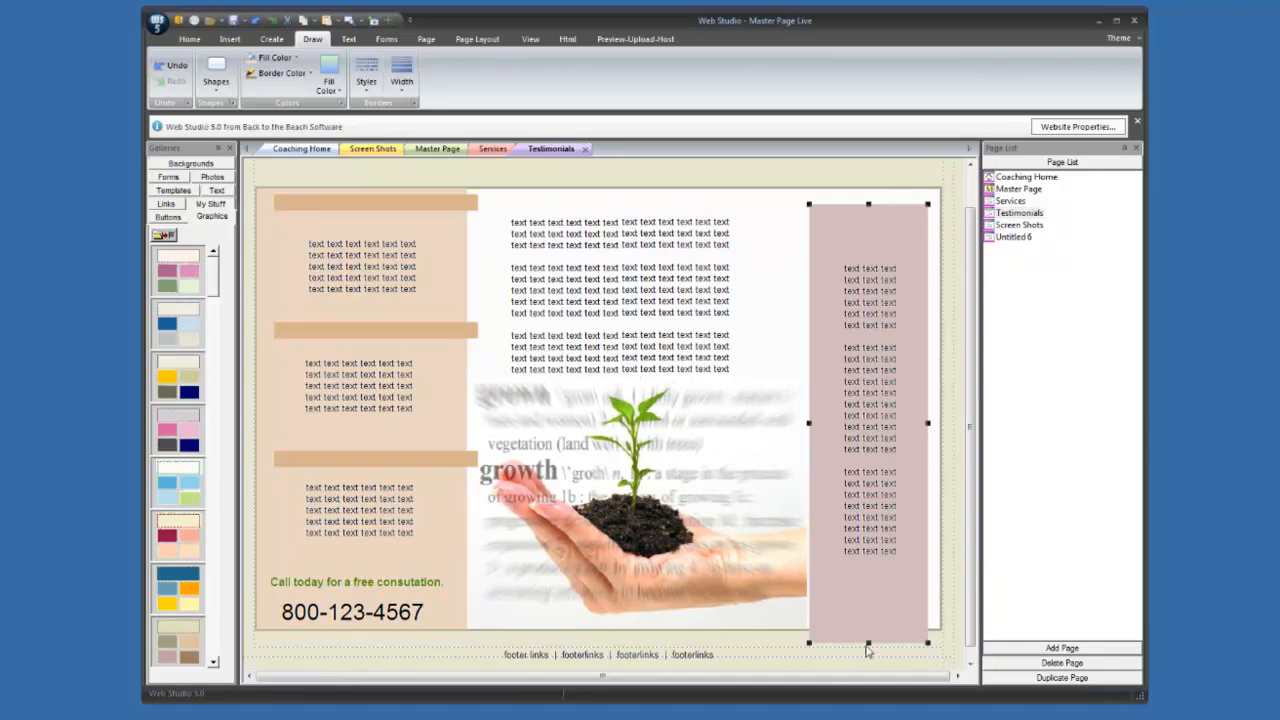
{"action": "left_click_drag", "start_coordinate": [867, 643], "coordinate": [868, 627]}
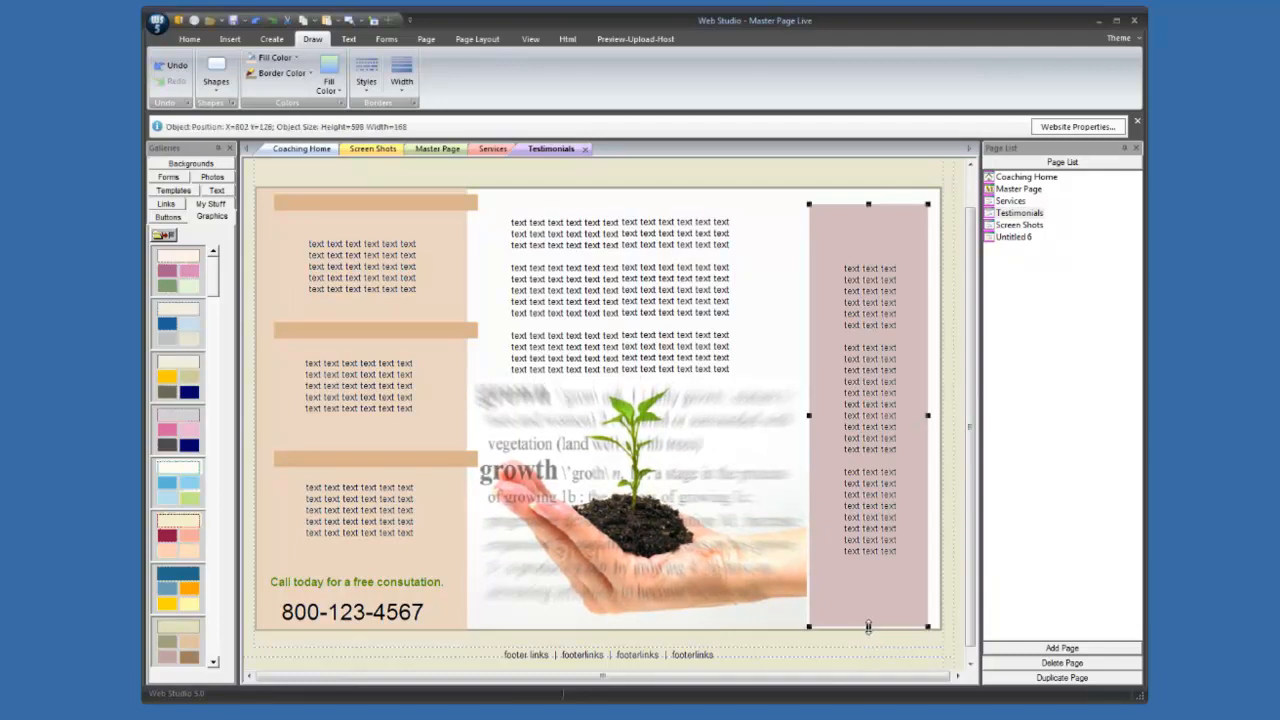
{"action": "left_click", "coordinate": [948, 606]}
- Lengthen the uppermost tan bar to about 365 wide and thin it to about 13 high
{"action": "left_click", "coordinate": [414, 208]}
{"action": "left_click_drag", "start_coordinate": [478, 203], "coordinate": [531, 203]}
{"action": "left_click", "coordinate": [402, 214]}
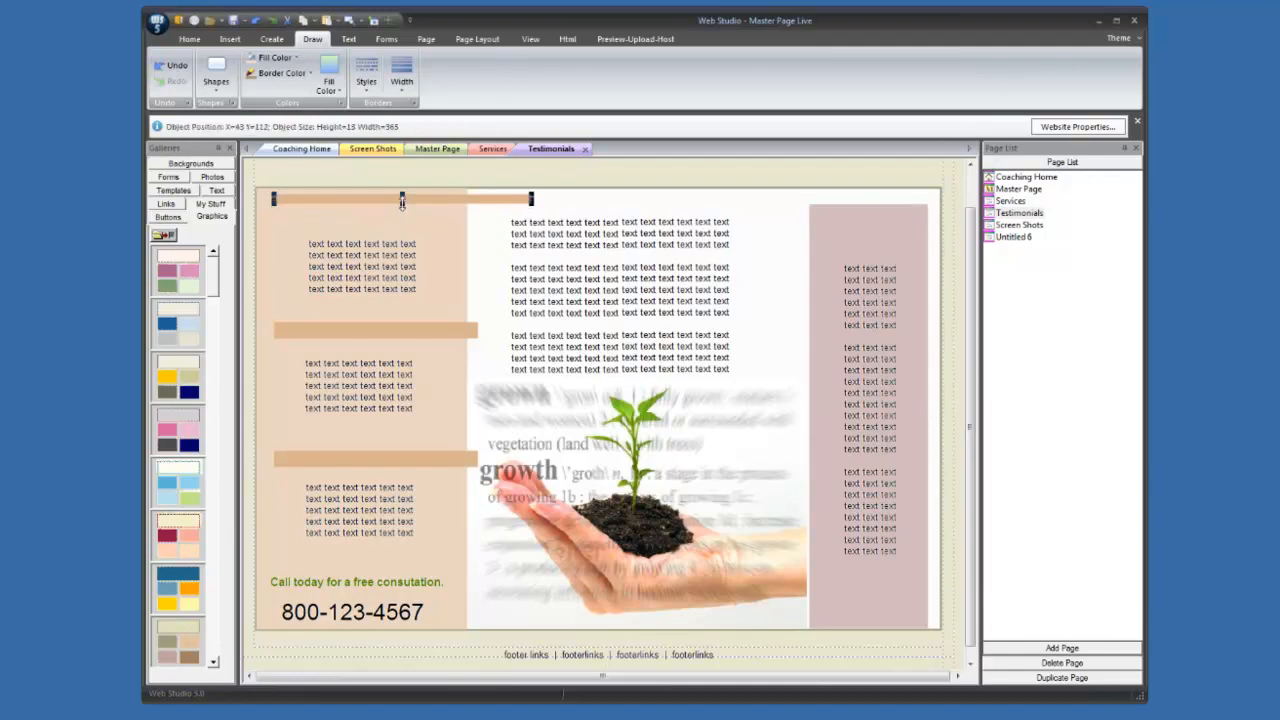
- Resize the middle tan bar to about 318 wide and 12 high, and thin the lowest tan bar
{"action": "left_click", "coordinate": [388, 337]}
{"action": "left_click_drag", "start_coordinate": [481, 331], "coordinate": [502, 331]}
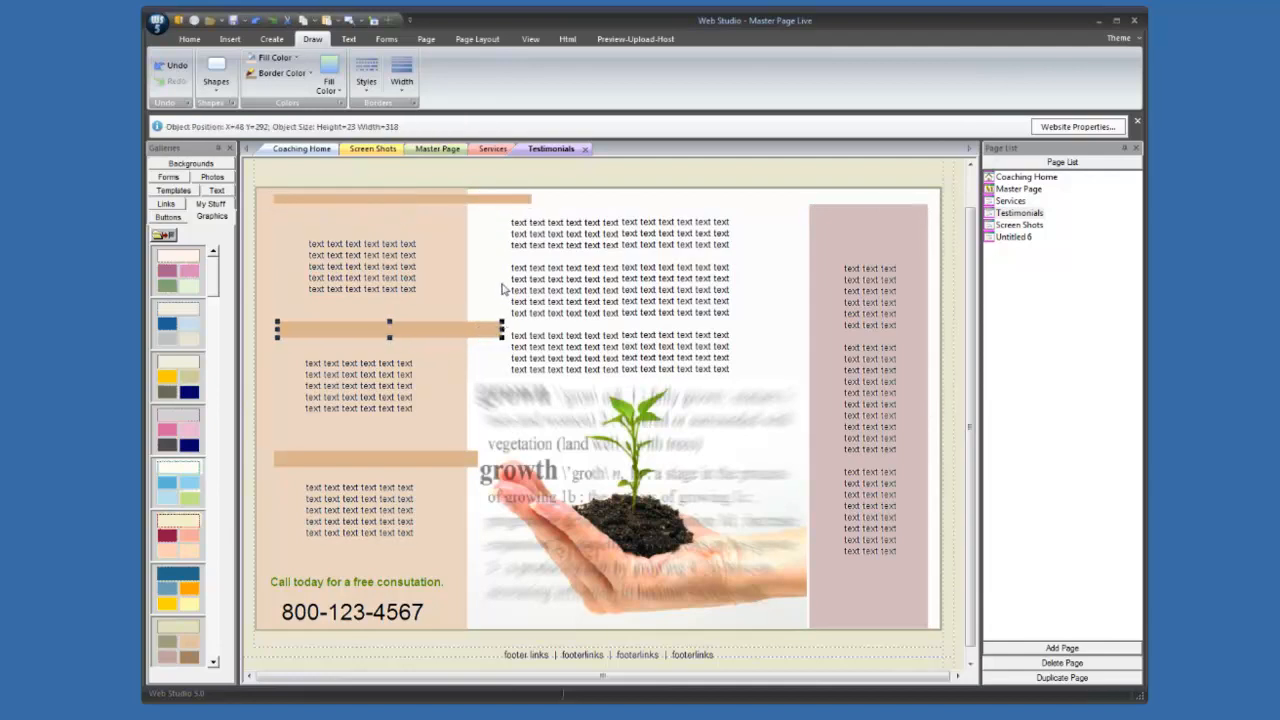
{"action": "left_click_drag", "start_coordinate": [390, 340], "coordinate": [389, 329]}
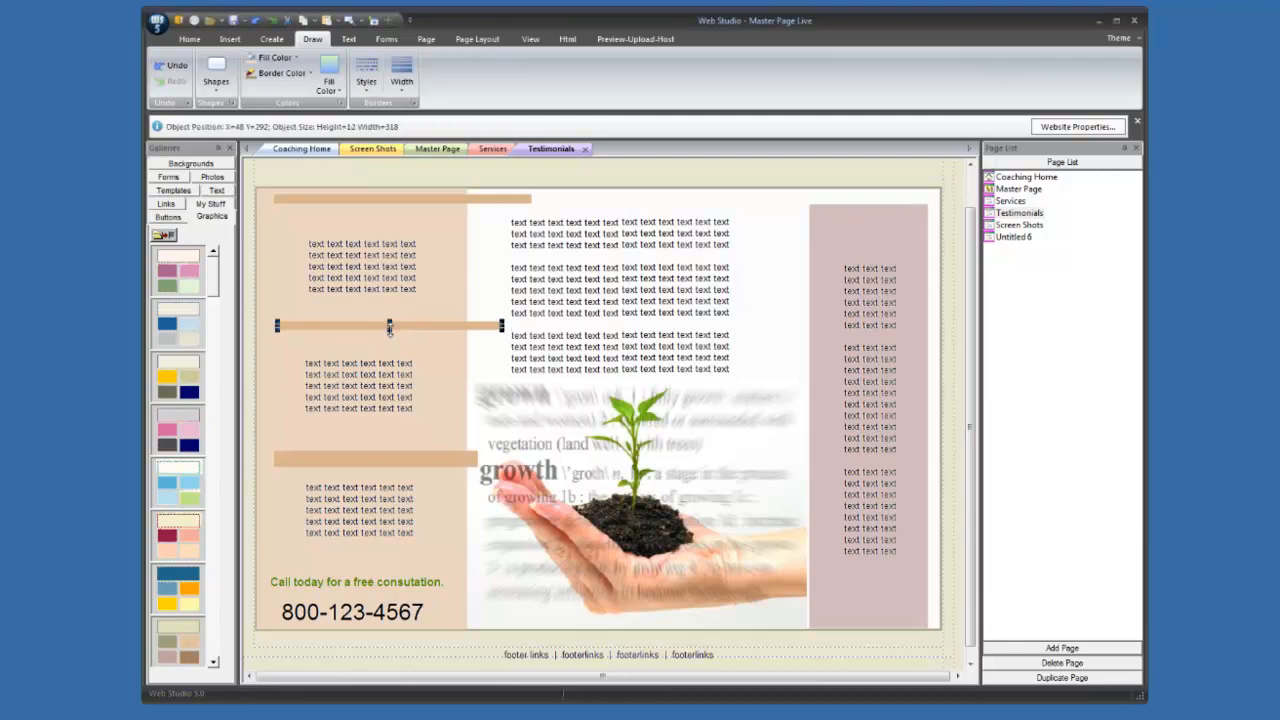
{"action": "left_click", "coordinate": [378, 463]}
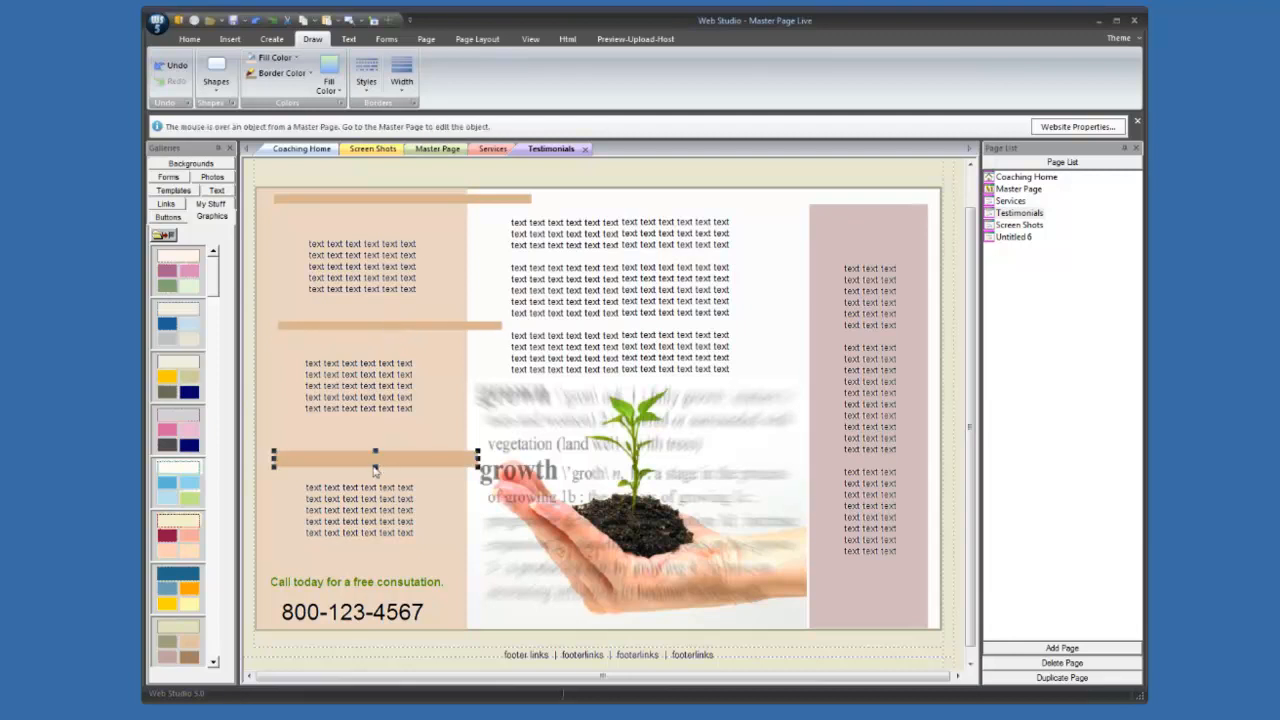
{"action": "left_click_drag", "start_coordinate": [376, 466], "coordinate": [391, 462]}
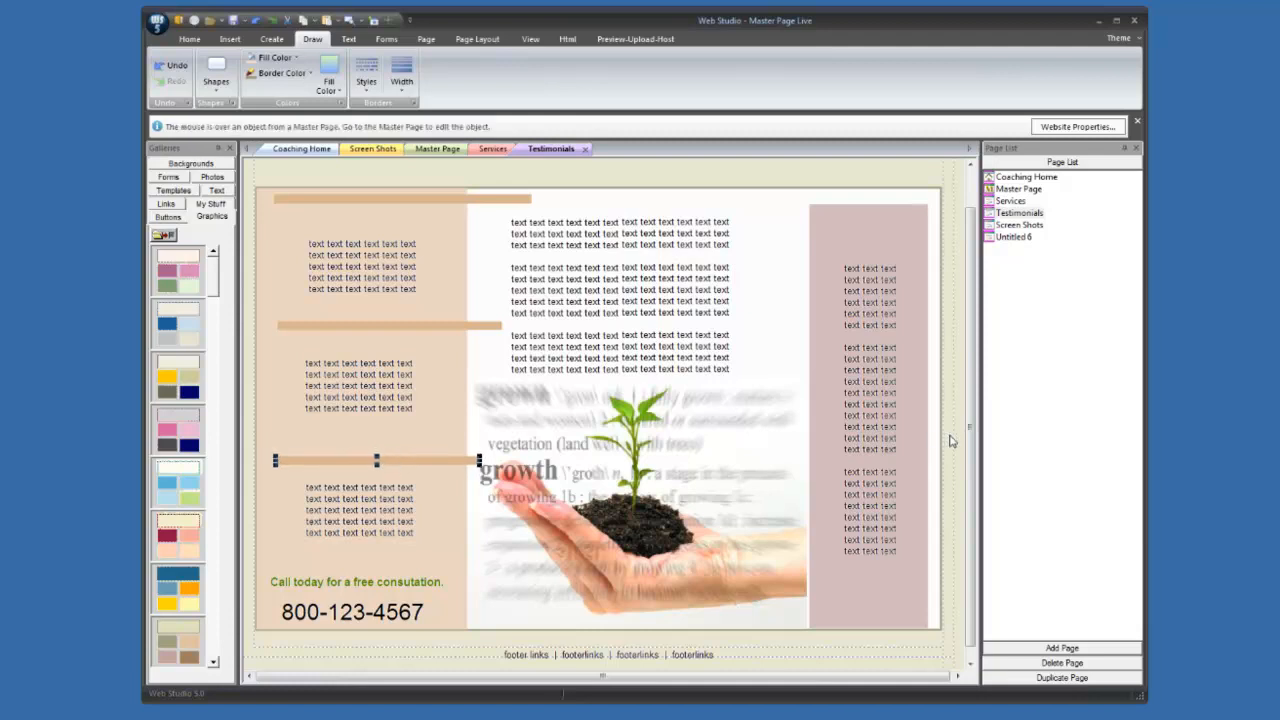
- Select the text, bars, image and panel on the Testimonials page to check which objects are editable, and deselect them
{"action": "scroll", "coordinate": [967, 458], "scroll_direction": "up", "scroll_amount": 2}
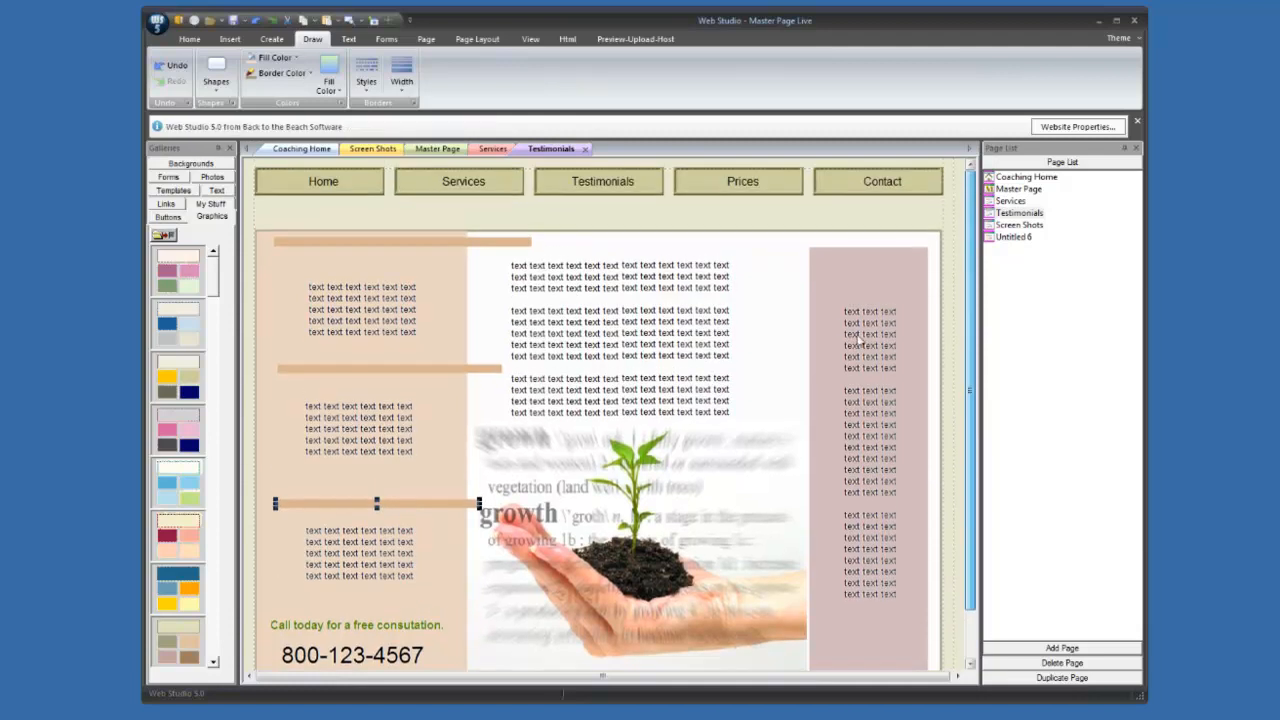
{"action": "left_click_drag", "start_coordinate": [411, 225], "coordinate": [895, 551]}
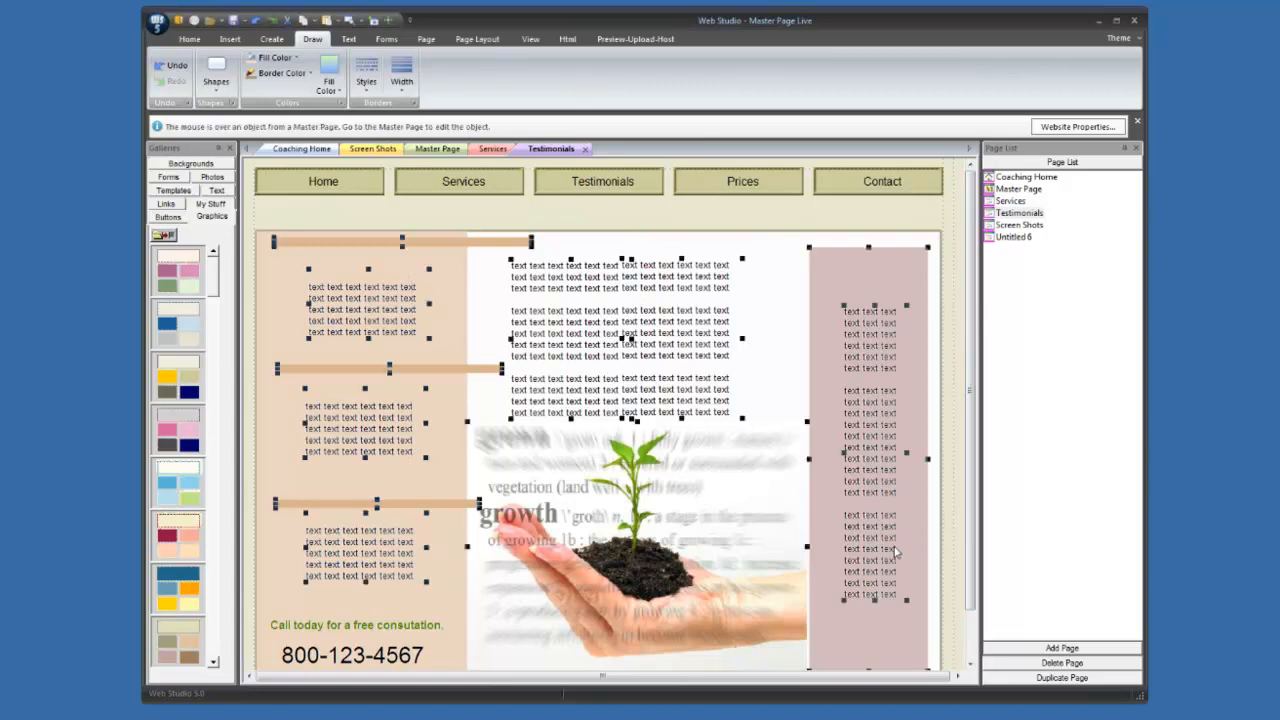
{"action": "left_click", "coordinate": [948, 567]}
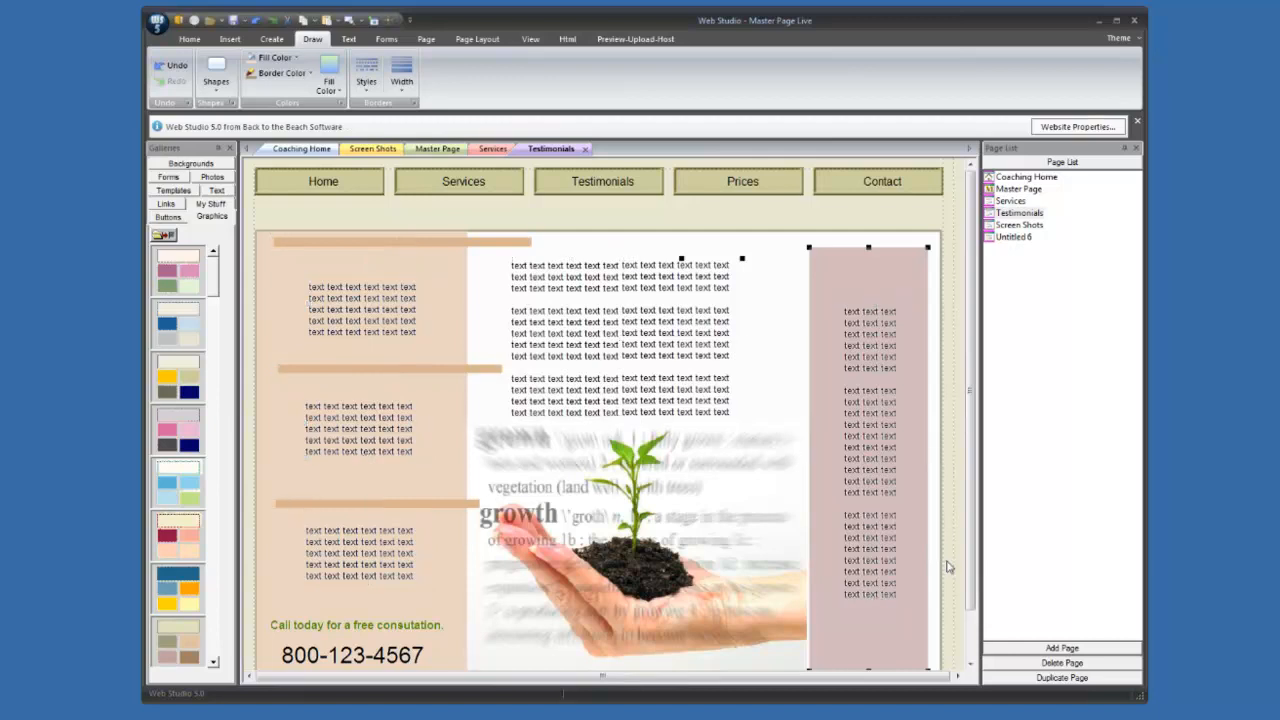
- Exclude the master page from the Testimonials page, and include it again to compare the page with and without it
{"action": "right_click", "coordinate": [1018, 218]}
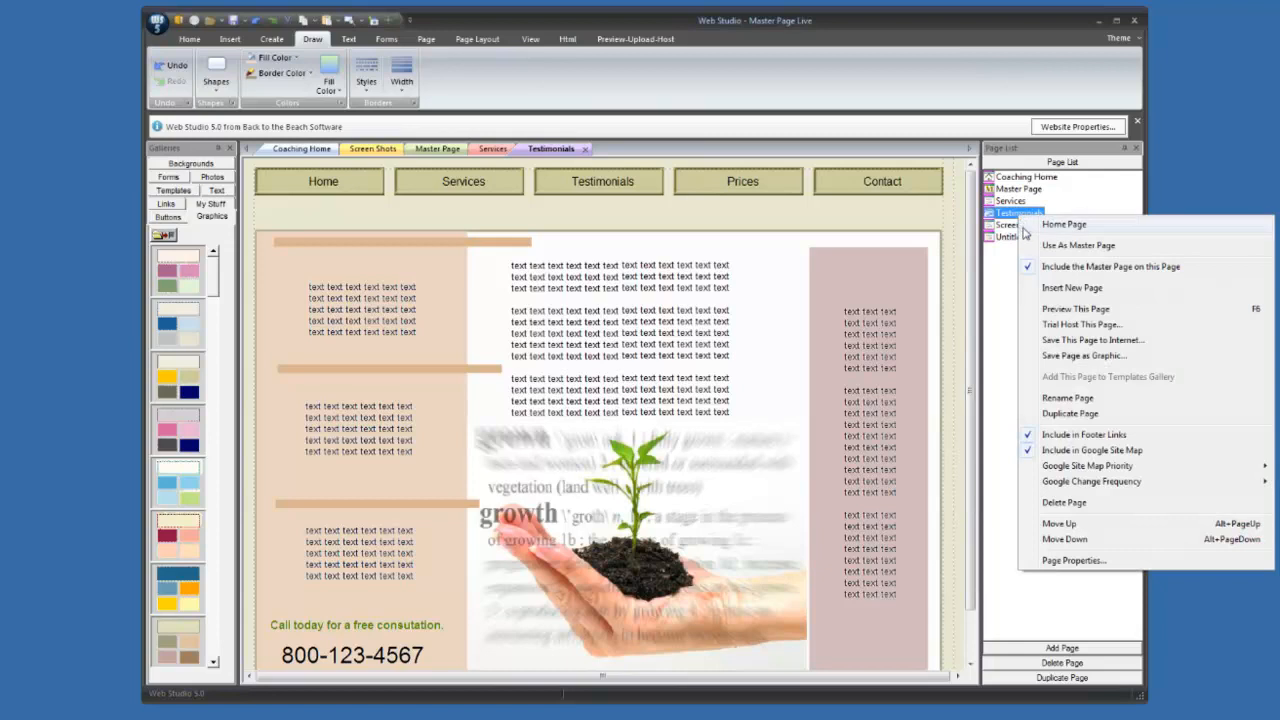
{"action": "left_click", "coordinate": [1029, 268]}
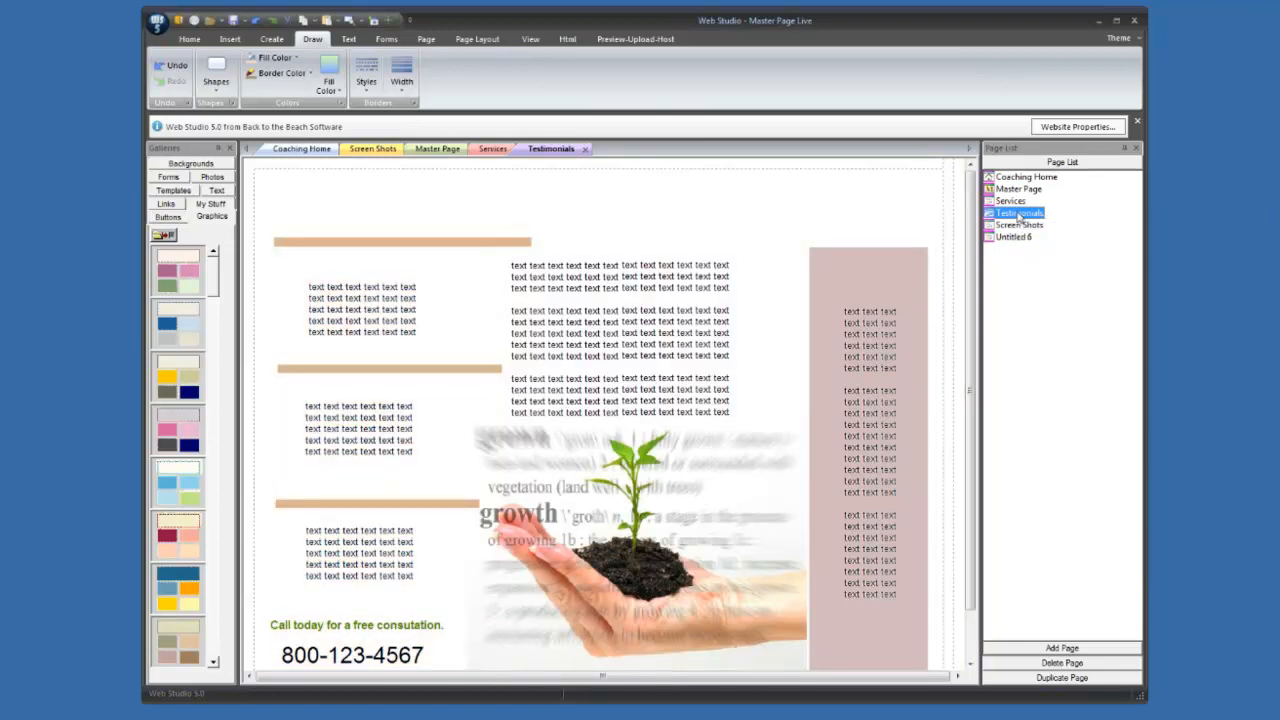
{"action": "right_click", "coordinate": [1020, 216]}
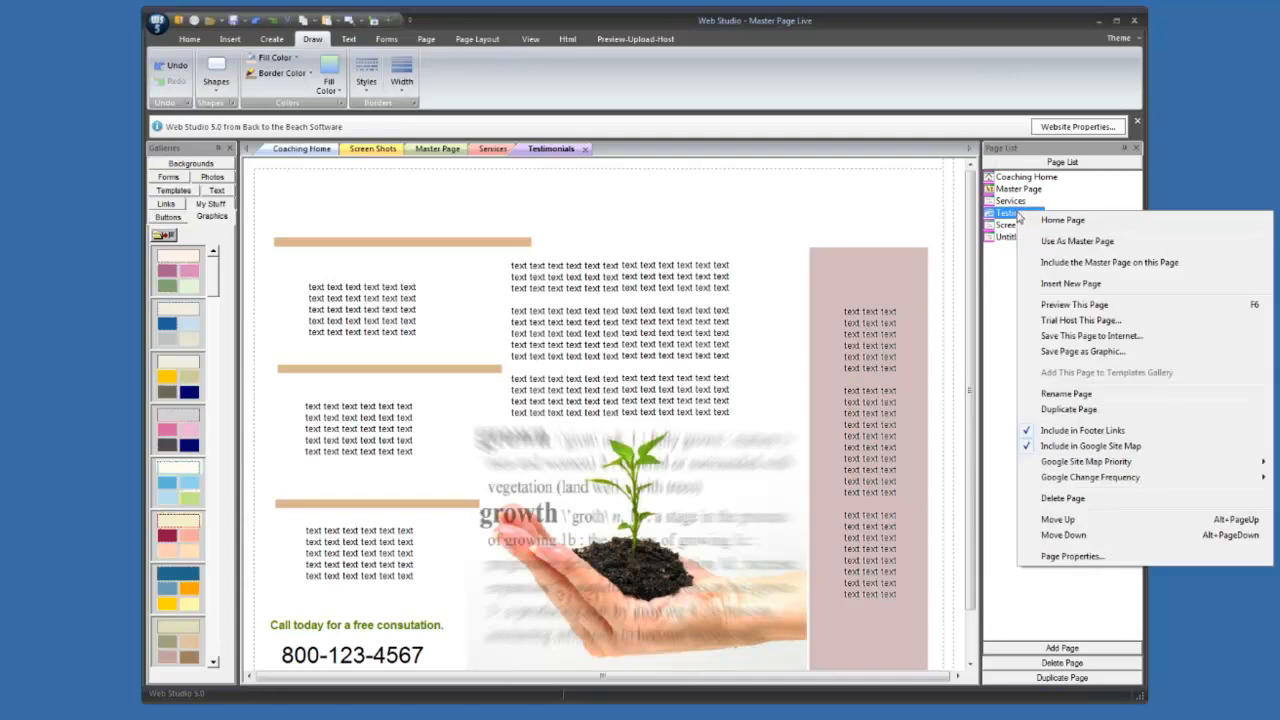
{"action": "left_click", "coordinate": [1032, 267]}
{"action": "left_click", "coordinate": [960, 244]}
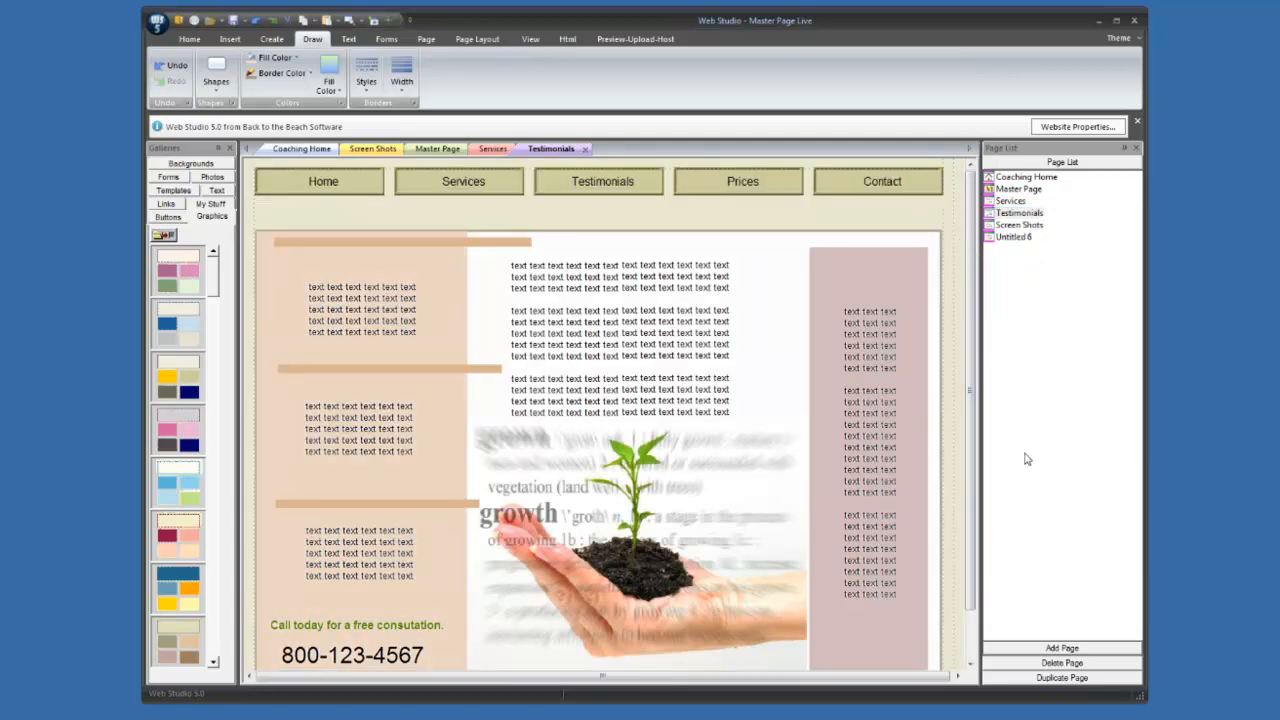
- Add a rounded rectangle to the Testimonials page below the Prices button and fill it with the sampled near-white colour
{"action": "left_click", "coordinate": [215, 88]}
{"action": "left_click", "coordinate": [244, 128]}
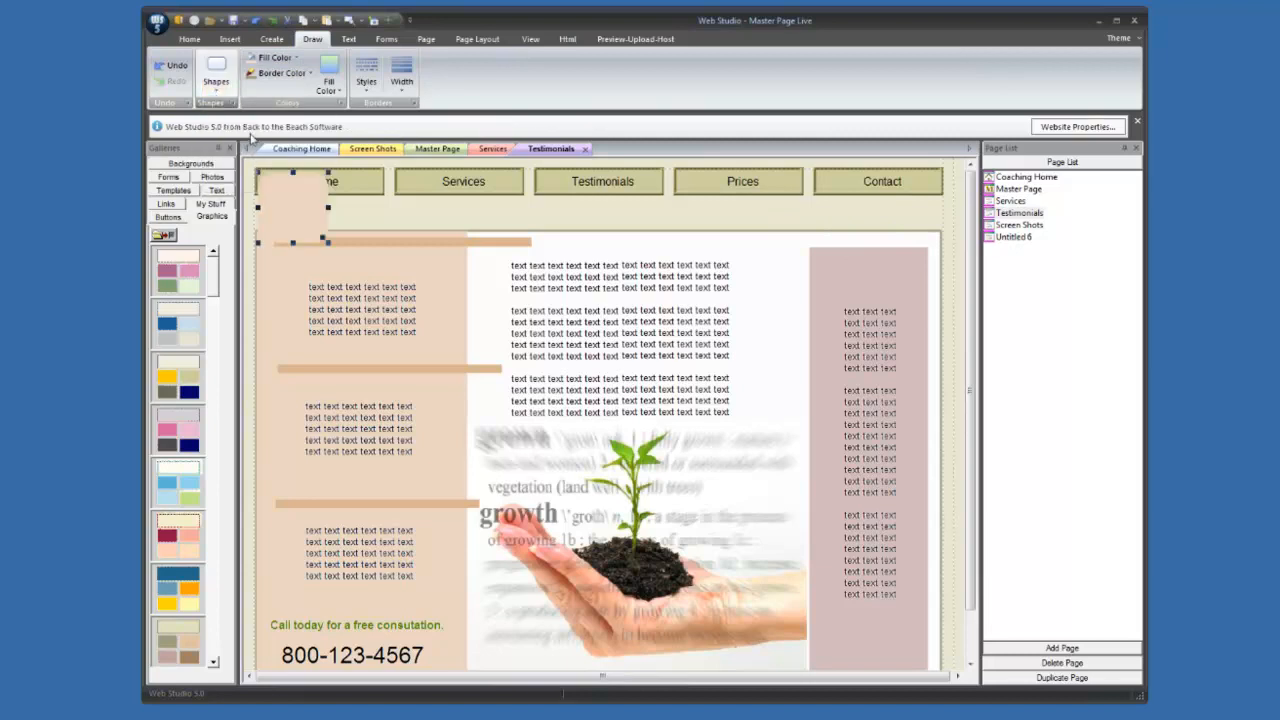
{"action": "left_click_drag", "start_coordinate": [310, 205], "coordinate": [765, 230]}
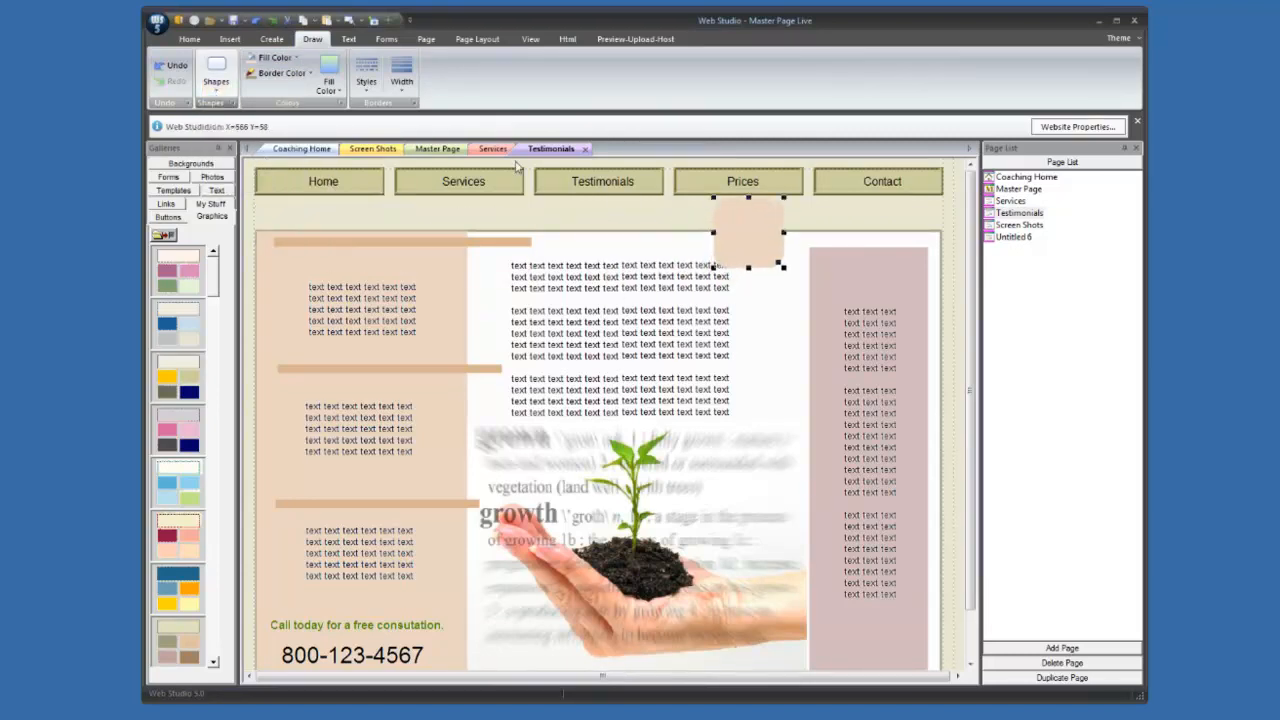
{"action": "left_click", "coordinate": [266, 60]}
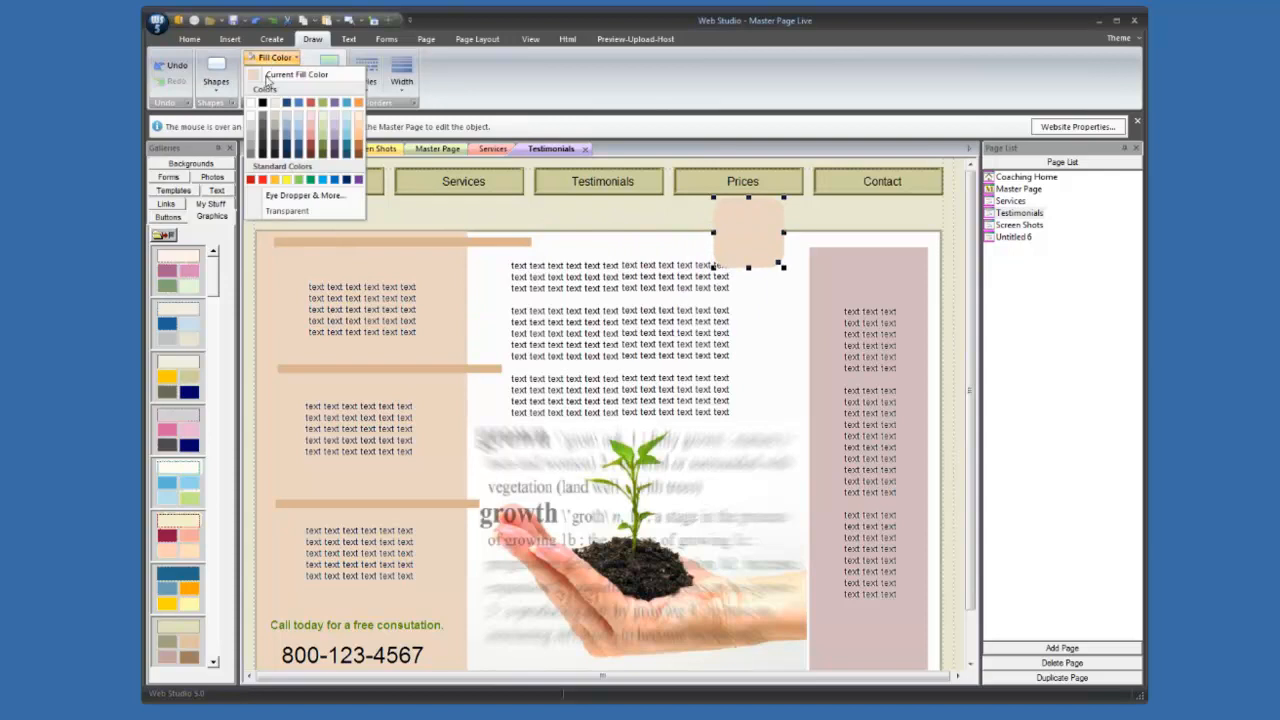
{"action": "left_click", "coordinate": [305, 196]}
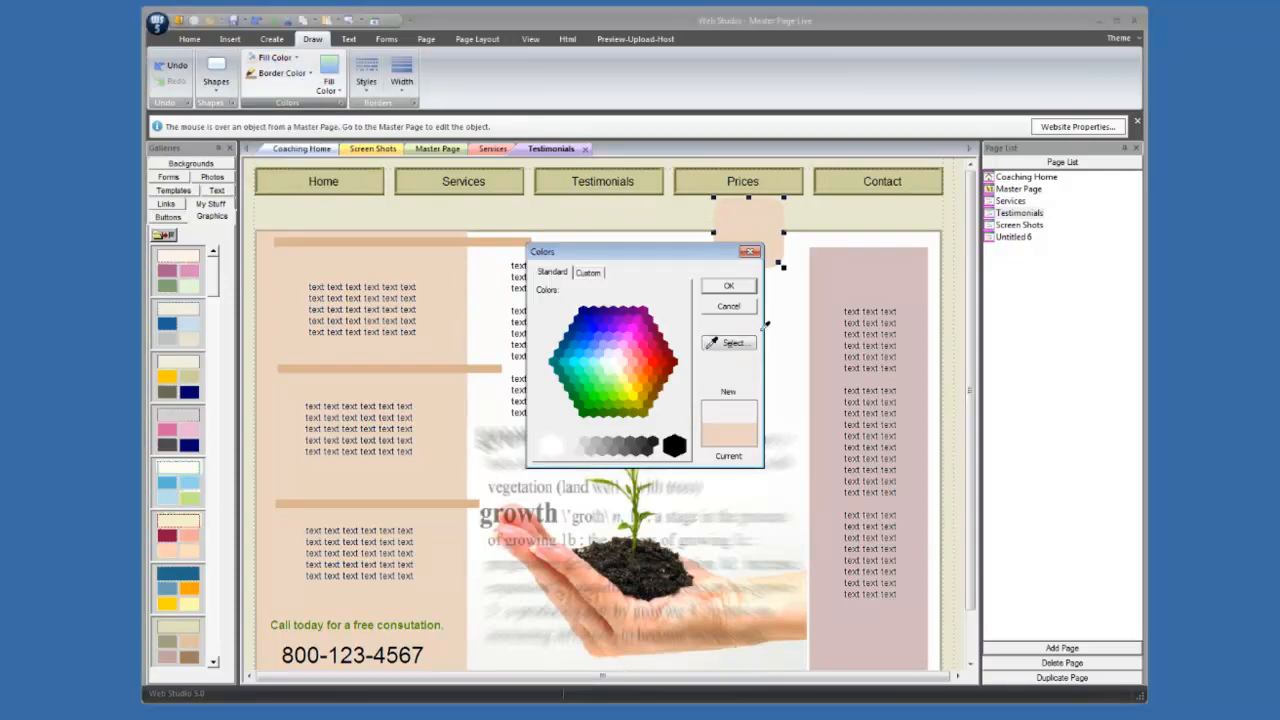
{"action": "left_click", "coordinate": [735, 287]}
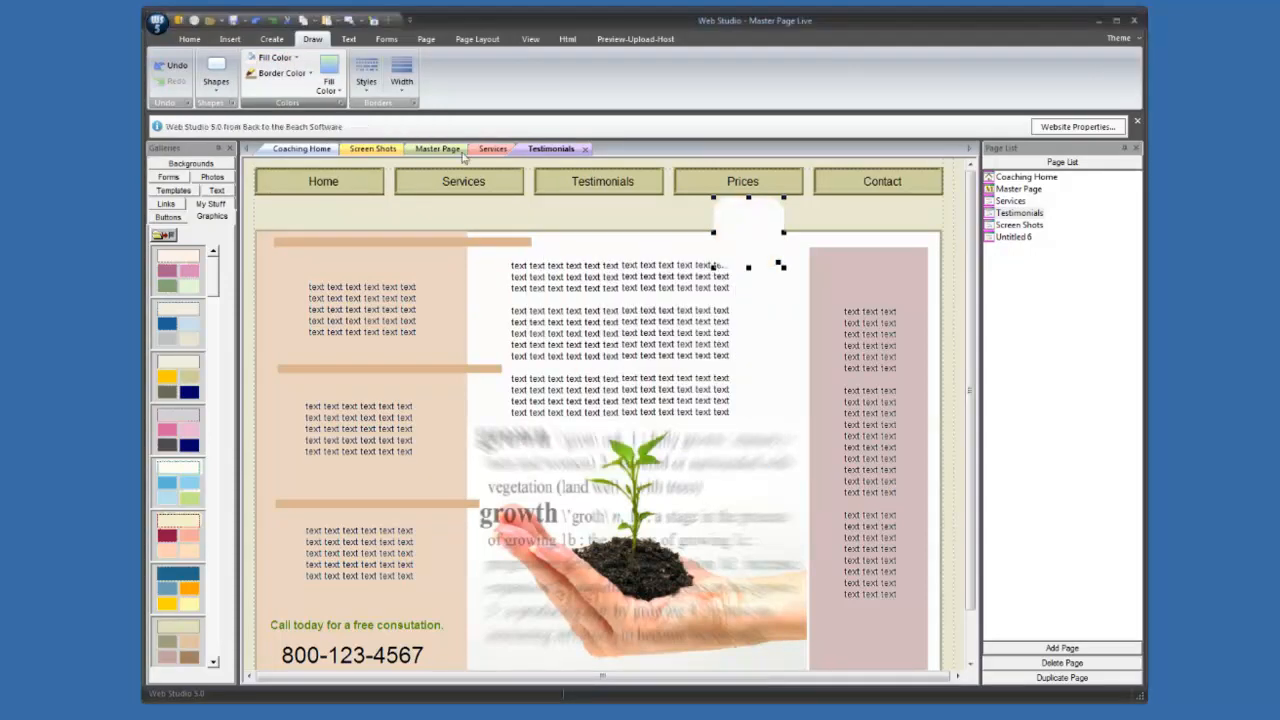
- Give the rounded rectangle a 3 pixel border in a grey-green colour sampled from the content frame's upper edge
{"action": "left_click", "coordinate": [280, 74]}
{"action": "left_click", "coordinate": [305, 212]}
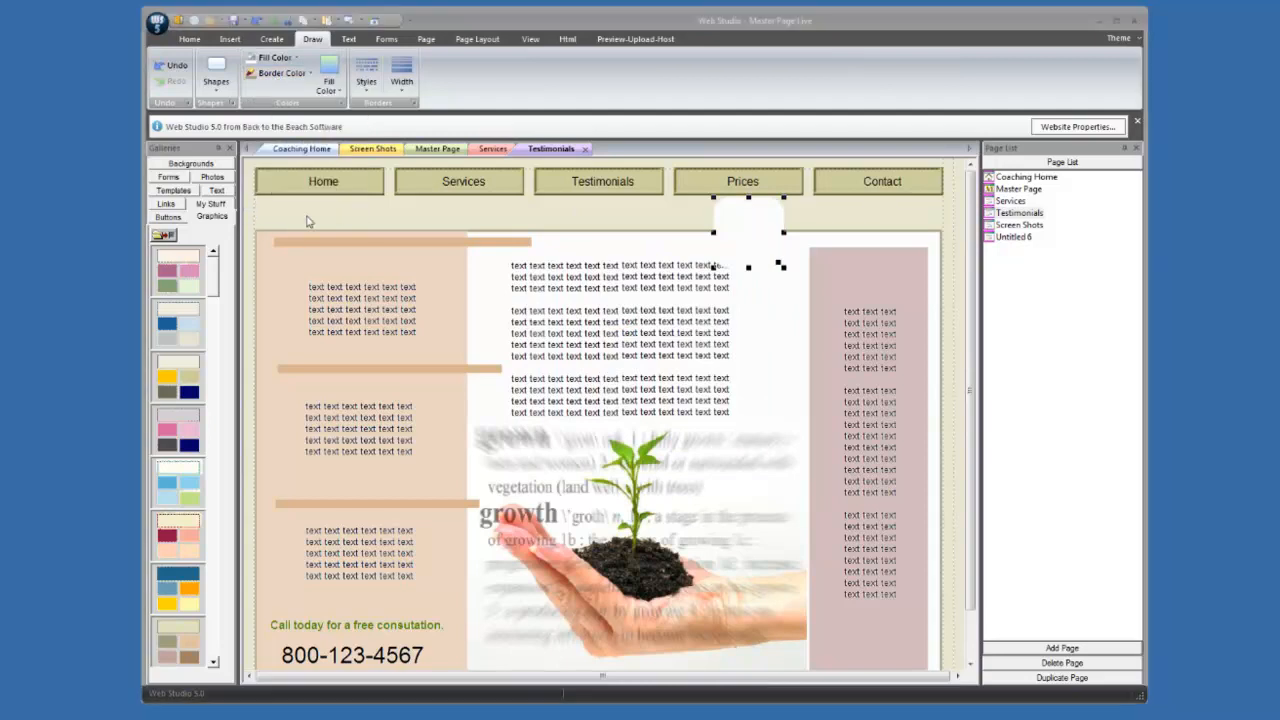
{"action": "left_click", "coordinate": [726, 343]}
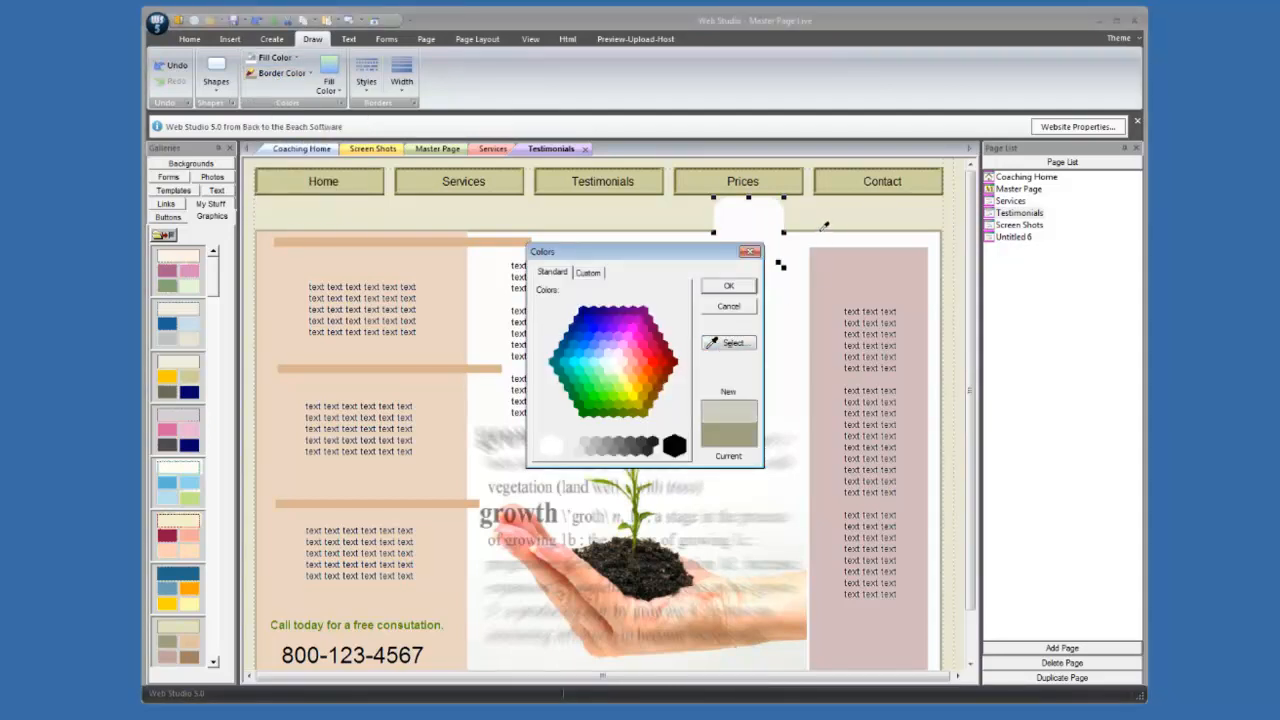
{"action": "left_click", "coordinate": [729, 286]}
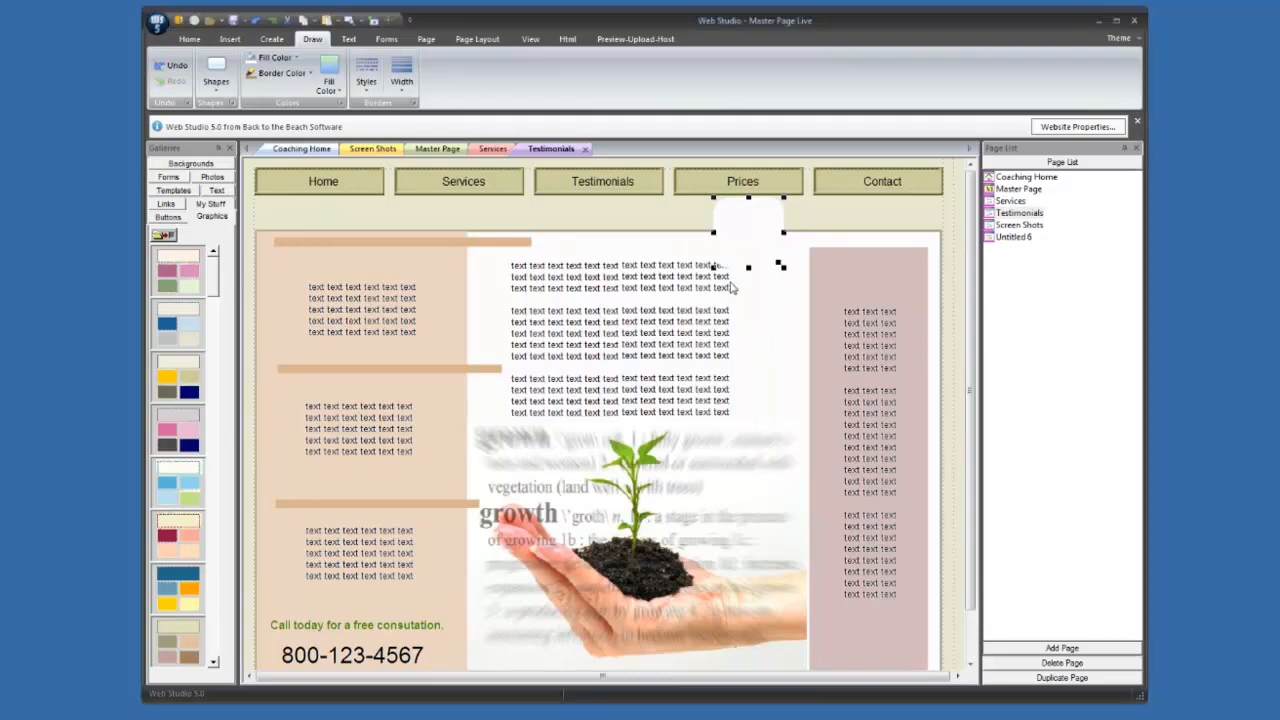
{"action": "left_click", "coordinate": [401, 80]}
{"action": "left_click", "coordinate": [412, 166]}
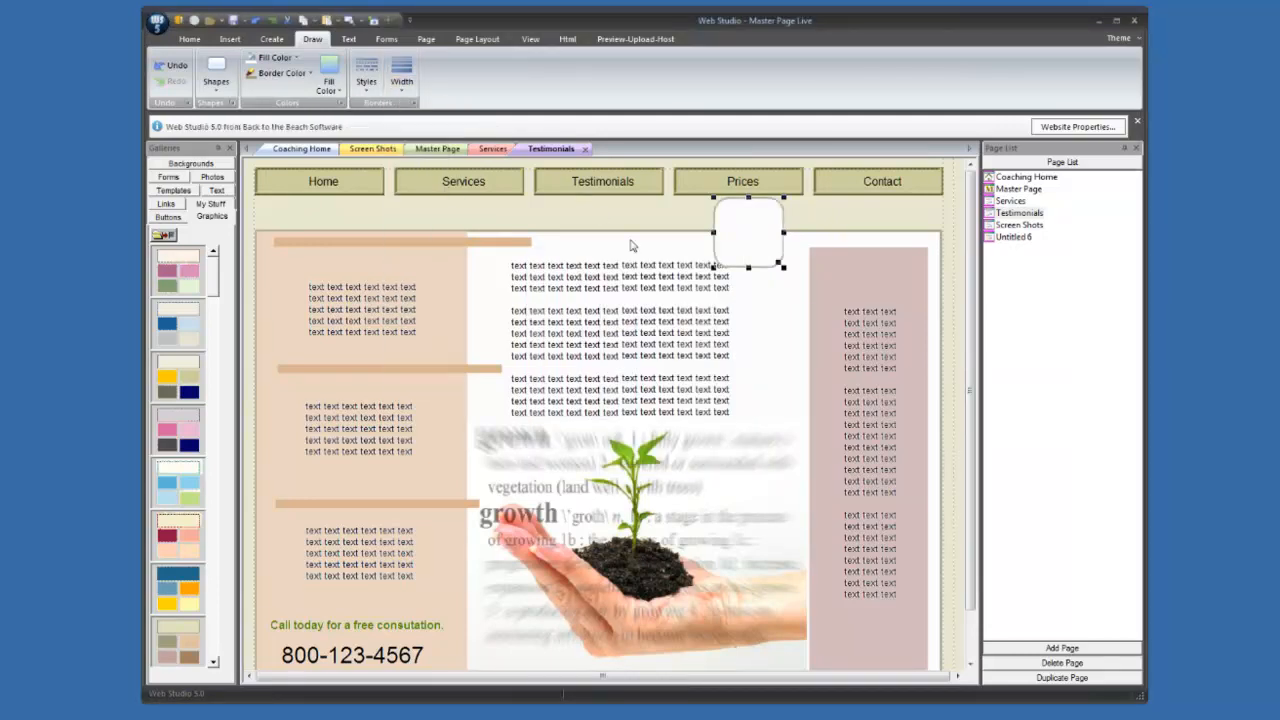
{"action": "left_click", "coordinate": [401, 80]}
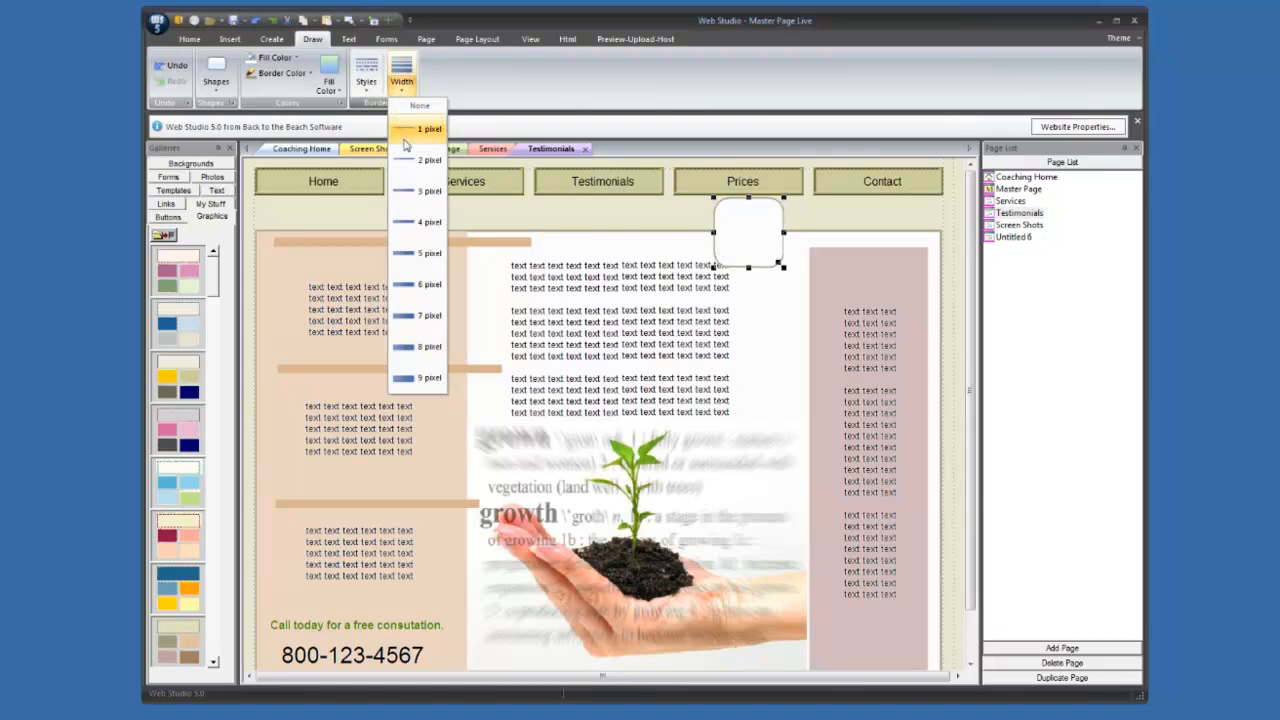
{"action": "left_click", "coordinate": [430, 200]}
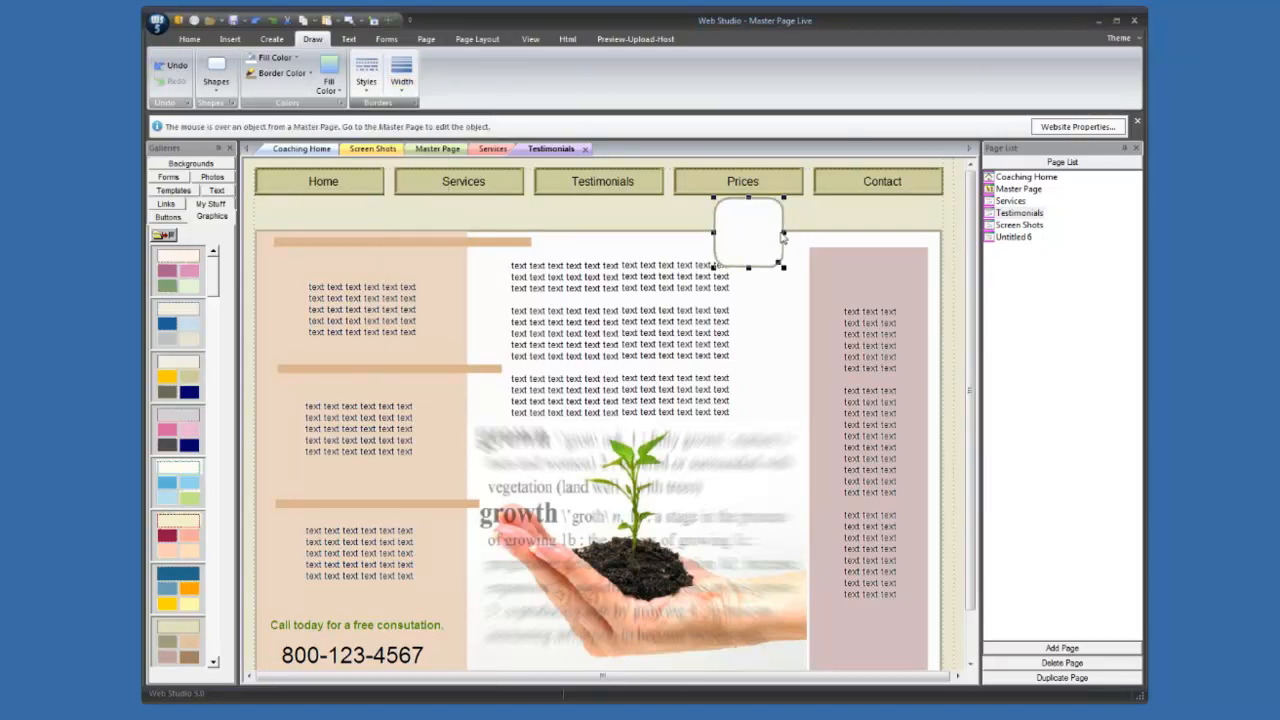
- Widen and flatten the rounded rectangle and position it between the Contact button and the pink side panel
{"action": "left_click_drag", "start_coordinate": [783, 234], "coordinate": [848, 234]}
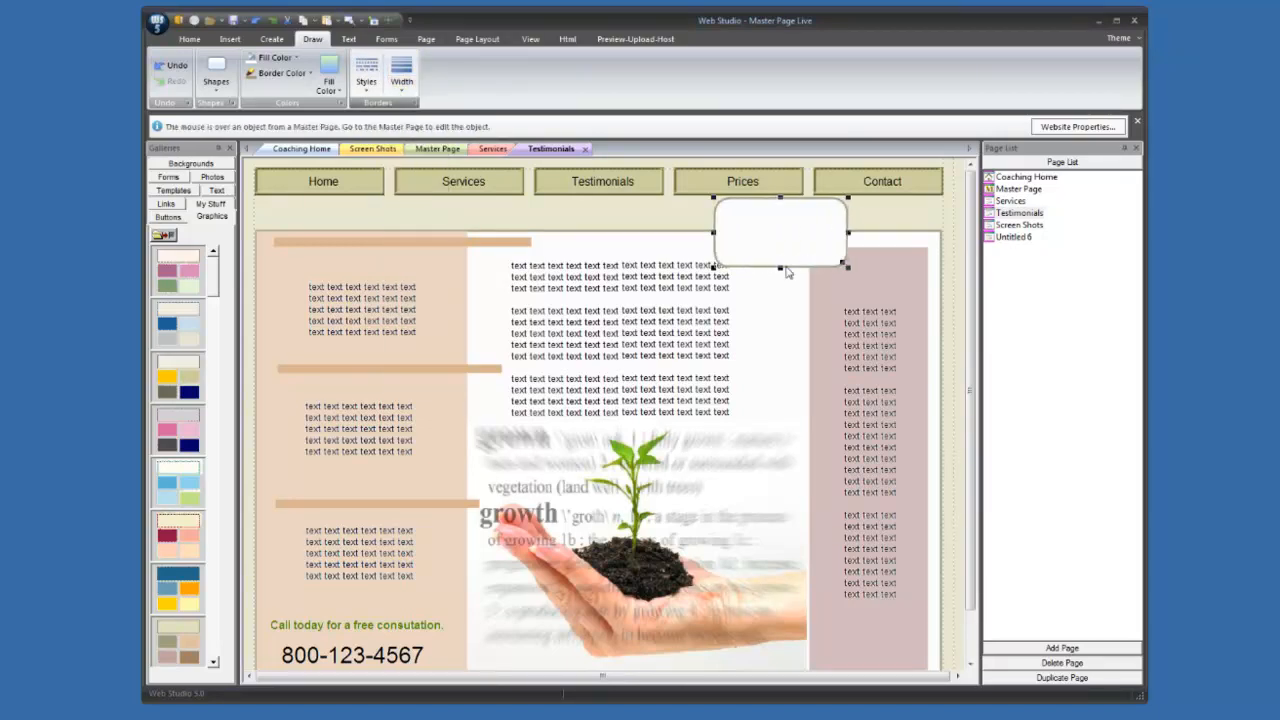
{"action": "left_click_drag", "start_coordinate": [780, 268], "coordinate": [815, 232]}
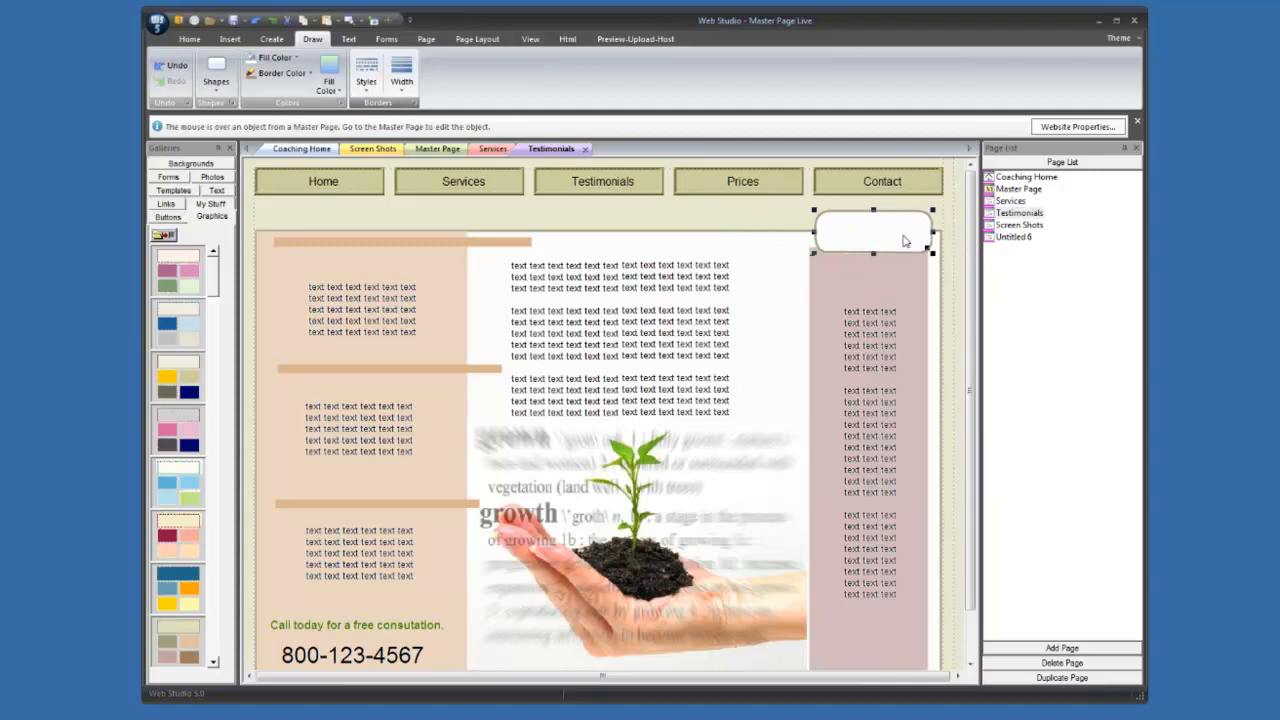
{"action": "left_click_drag", "start_coordinate": [932, 231], "coordinate": [875, 239]}
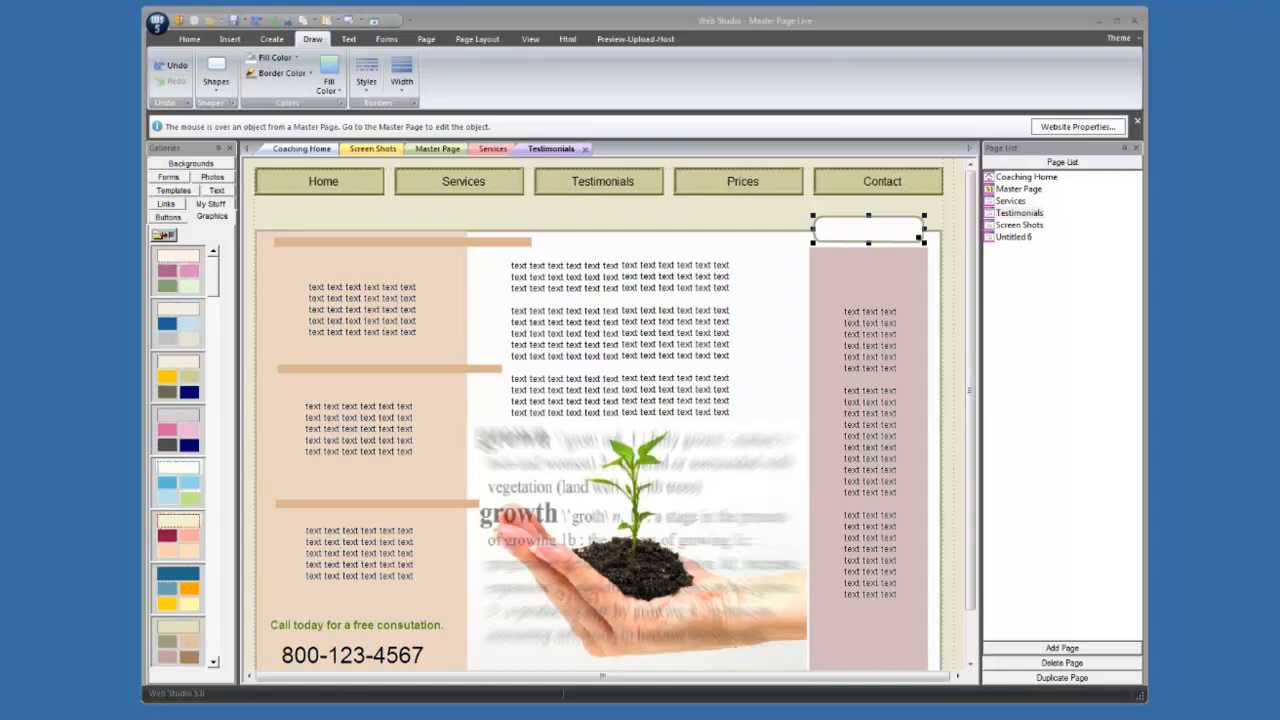
- Paste a "Services" text label and centre it on the rounded rectangle above the pink panel
{"action": "left_click", "coordinate": [785, 217]}
{"action": "key", "text": "ctrl+v"}
{"action": "left_click_drag", "start_coordinate": [897, 263], "coordinate": [872, 233]}
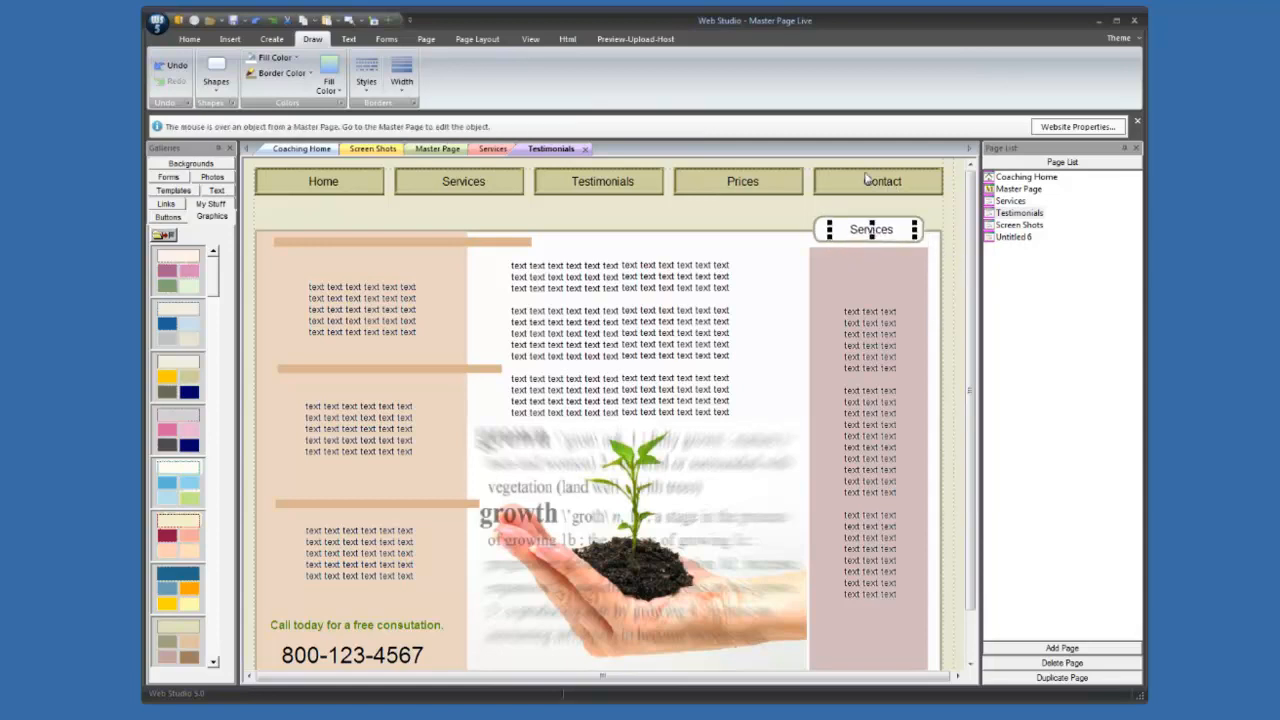
{"action": "left_click", "coordinate": [951, 241]}
- Paste the rounded rectangle onto the Master Page over the content frame's upper edge below the Contact button, and save the website
{"action": "left_click", "coordinate": [1020, 190]}
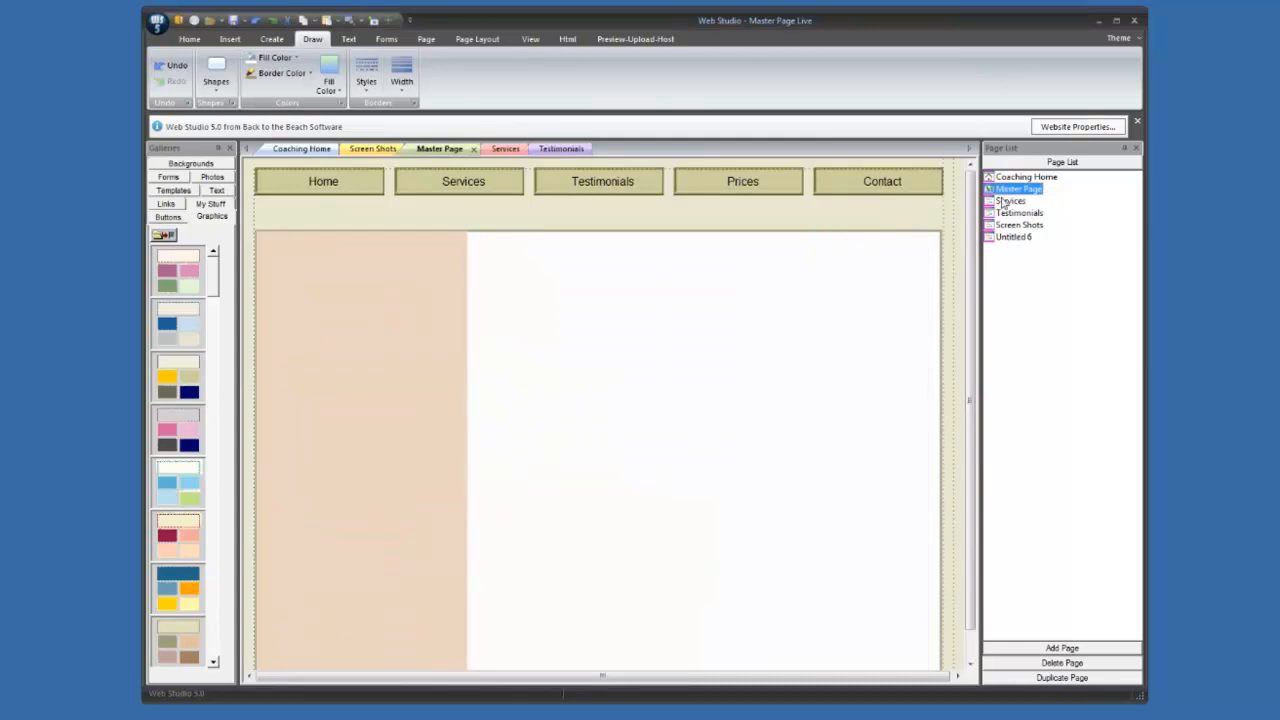
{"action": "key", "text": "ctrl+v"}
{"action": "left_click_drag", "start_coordinate": [897, 254], "coordinate": [883, 242]}
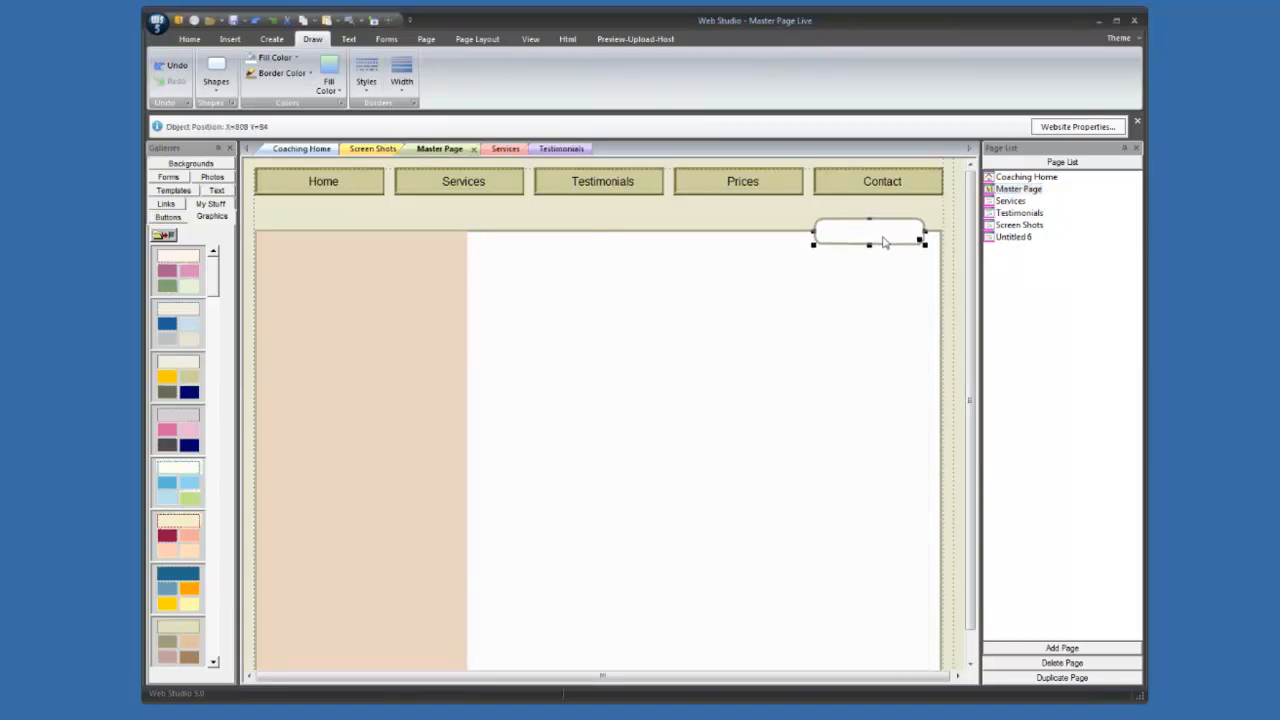
{"action": "left_click", "coordinate": [958, 271]}
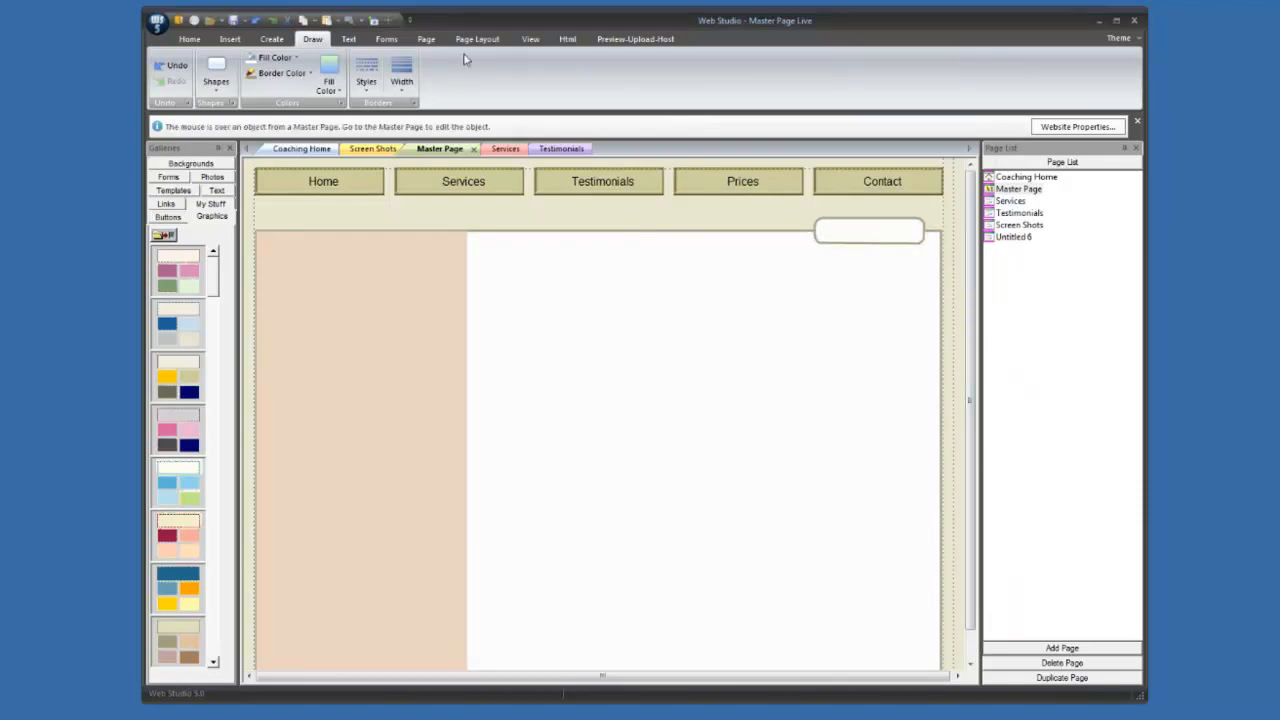
{"action": "left_click", "coordinate": [231, 21]}
- Open the Services and Testimonials pages to check how the master page's rounded rectangle appears on them
{"action": "left_click", "coordinate": [1010, 201]}
{"action": "left_click", "coordinate": [1016, 213]}
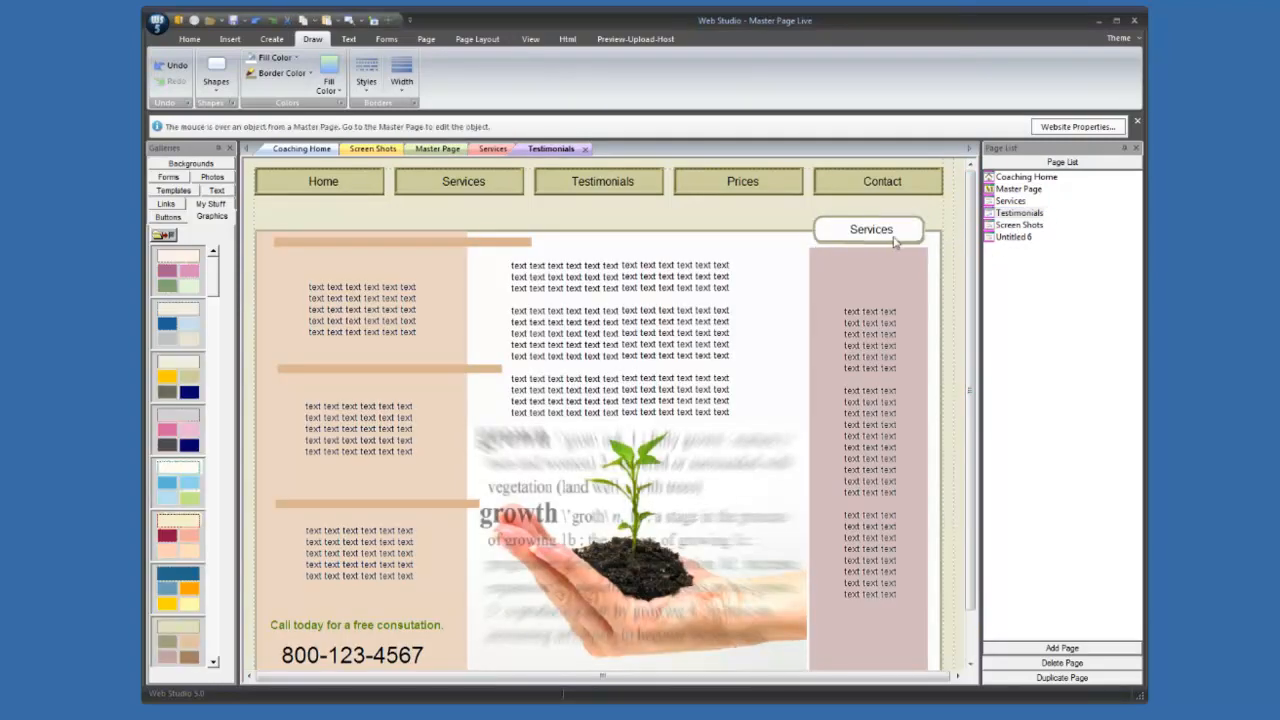
{"action": "left_click", "coordinate": [1012, 214]}
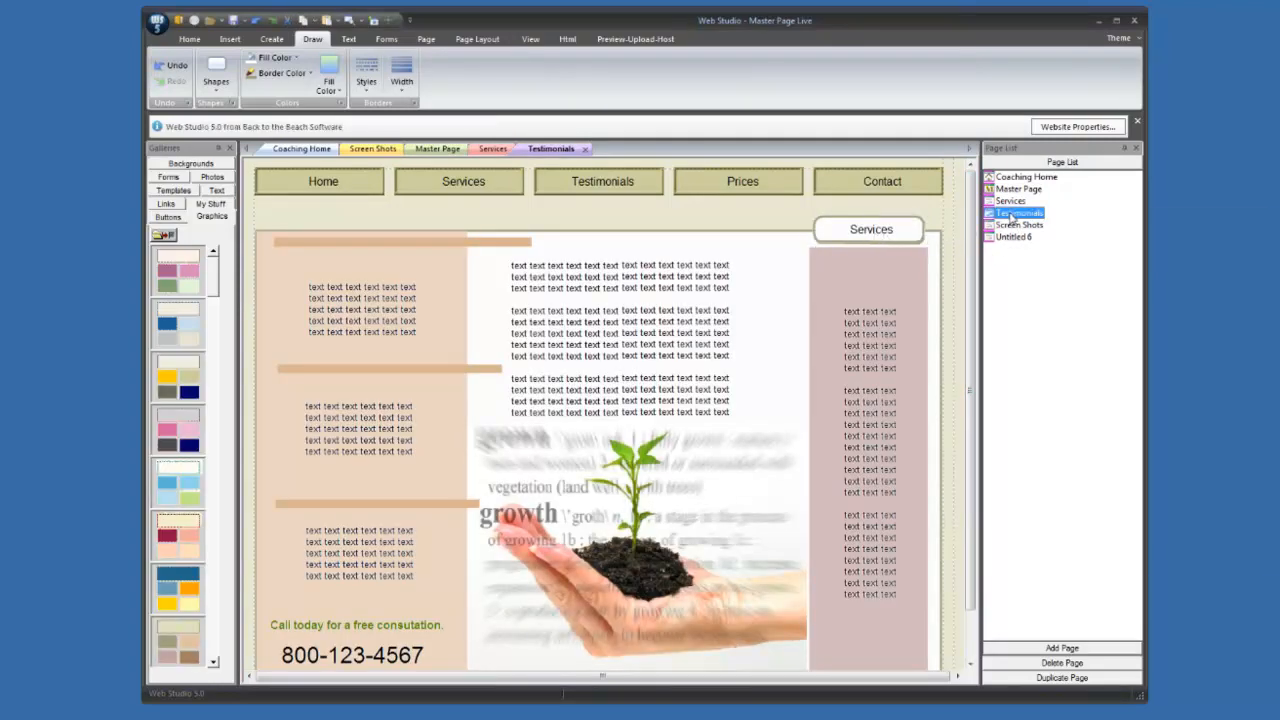
- Rename the Services page as "Untitled 7" to free its name
{"action": "mouse_move", "coordinate": [1013, 220]}
{"action": "right_click", "coordinate": [1010, 201]}
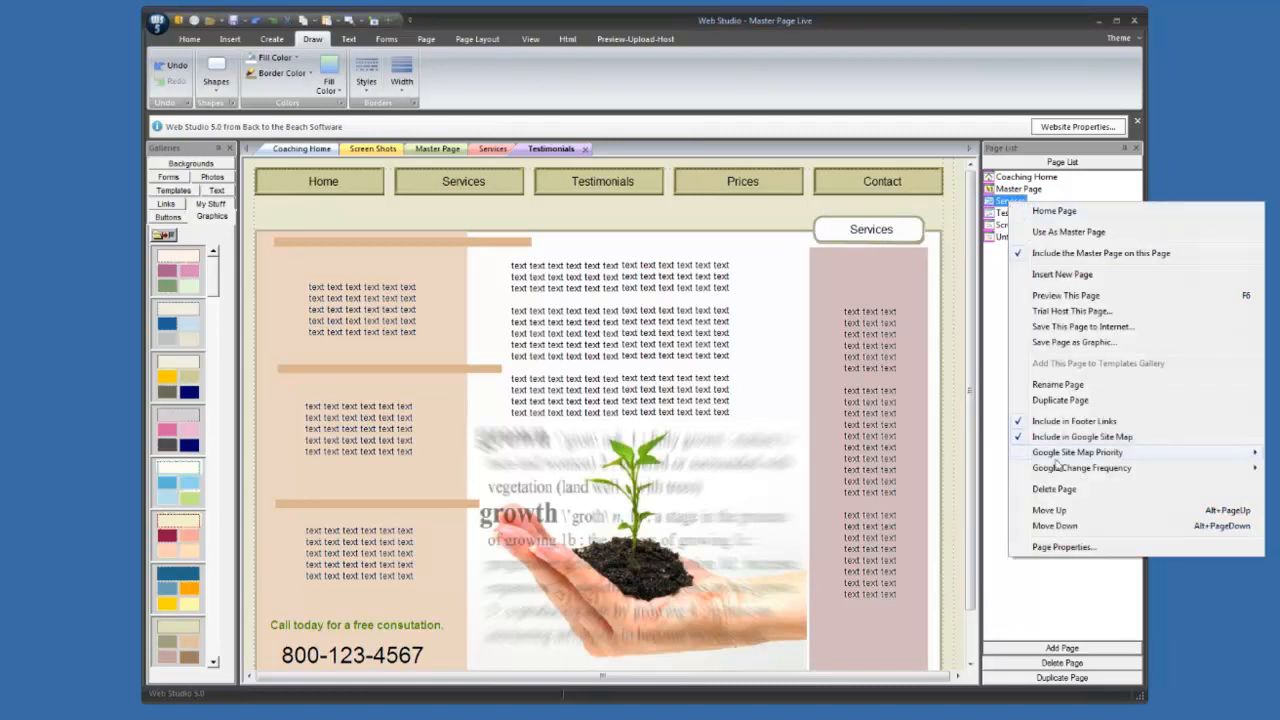
{"action": "left_click", "coordinate": [1057, 384]}
{"action": "type", "text": "Untitle"}
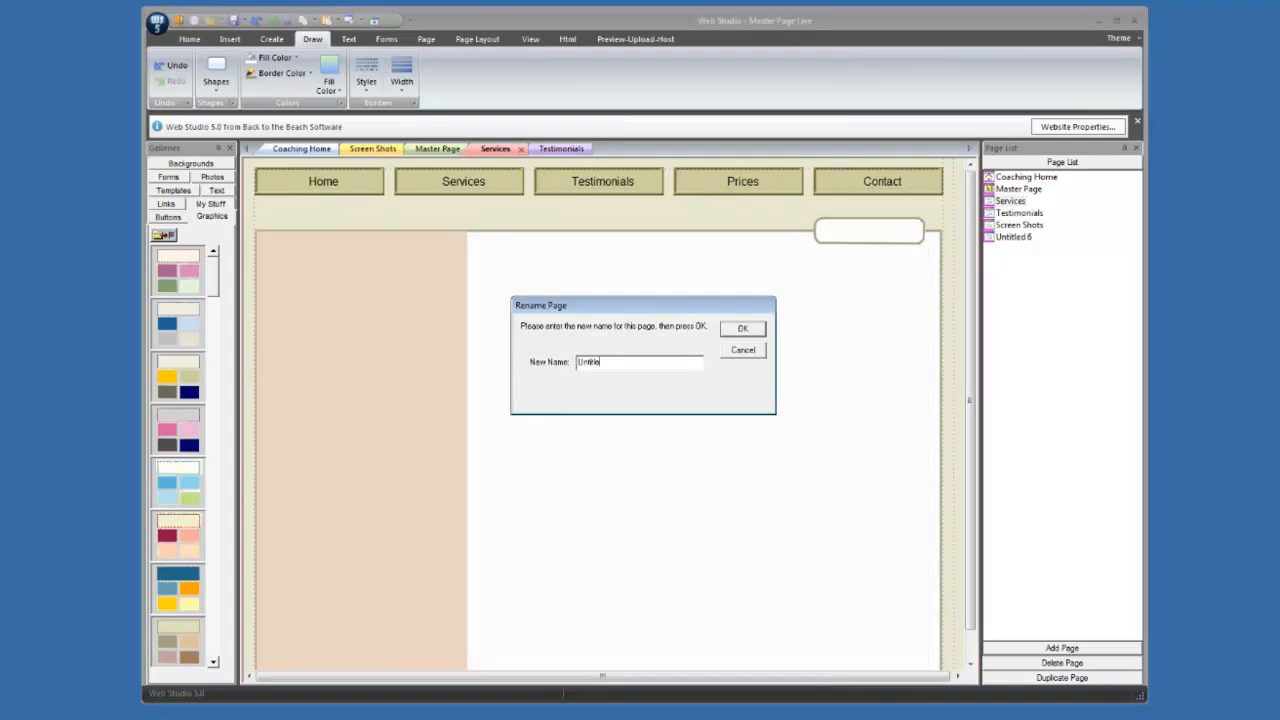
{"action": "type", "text": "d 7"}
{"action": "key", "text": "Return"}
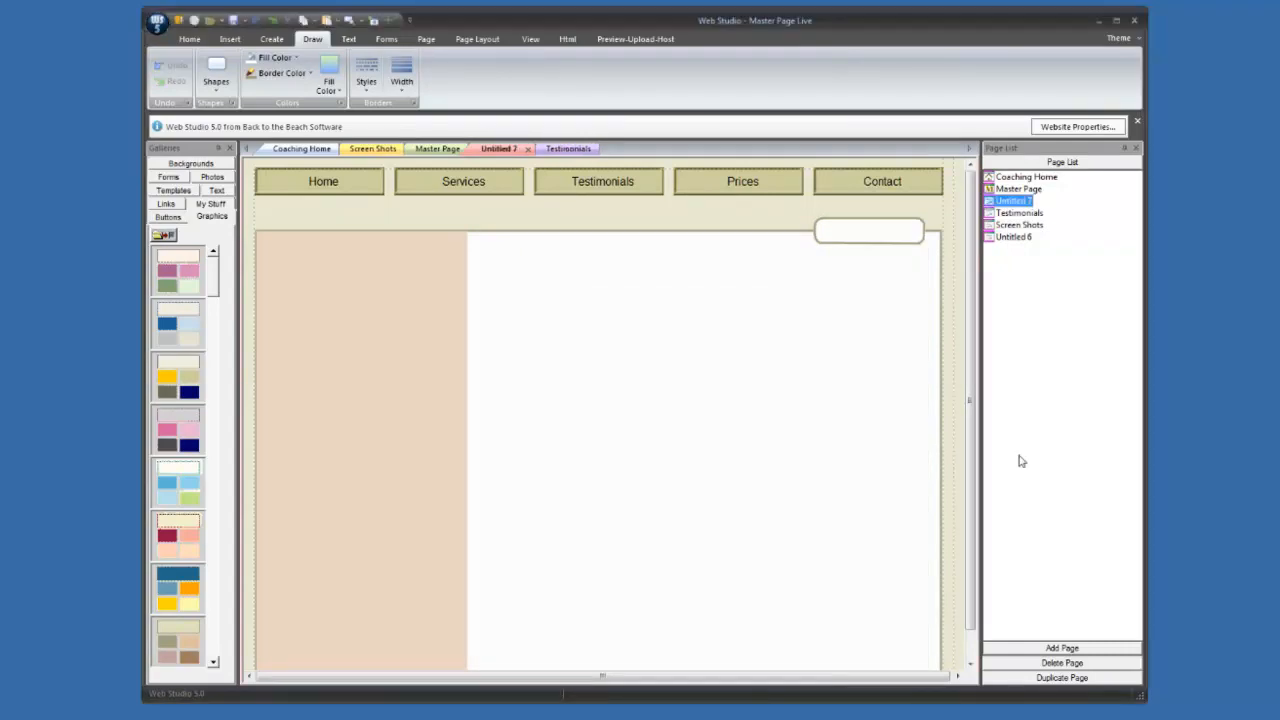
- Rename the Testimonials page as "Services"
{"action": "left_click", "coordinate": [1012, 213]}
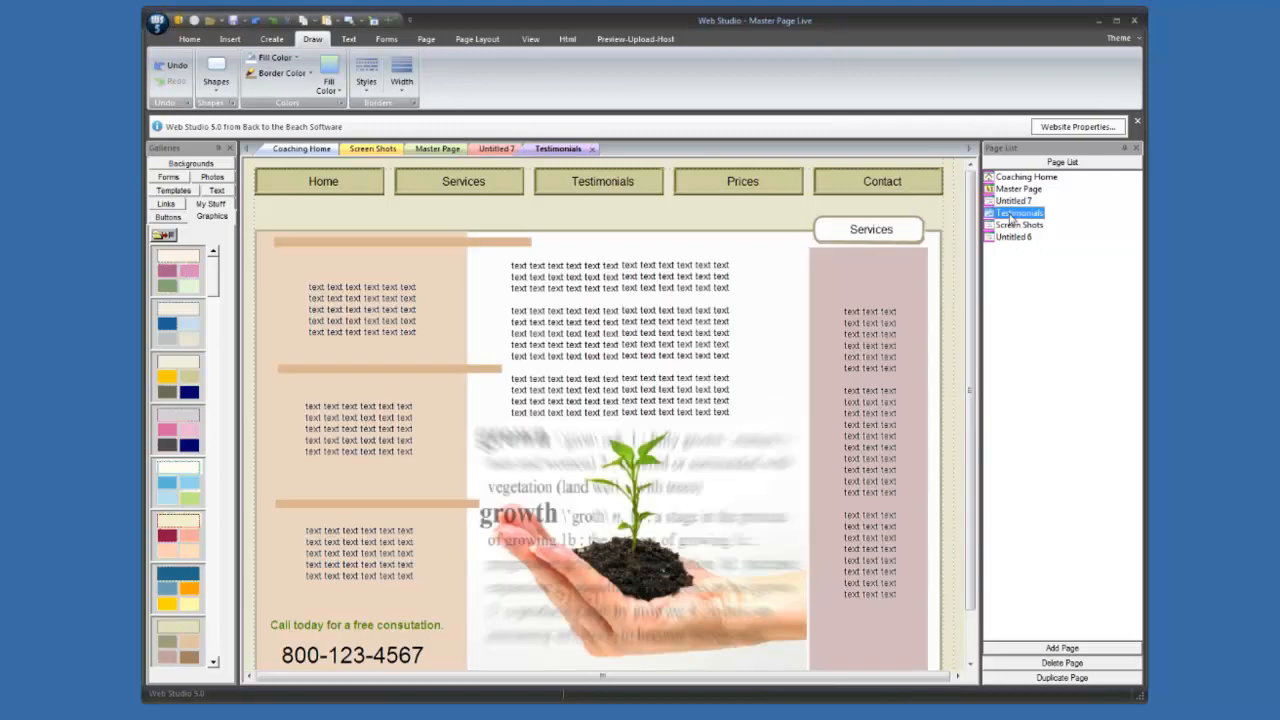
{"action": "right_click", "coordinate": [1012, 213]}
{"action": "left_click", "coordinate": [1060, 397]}
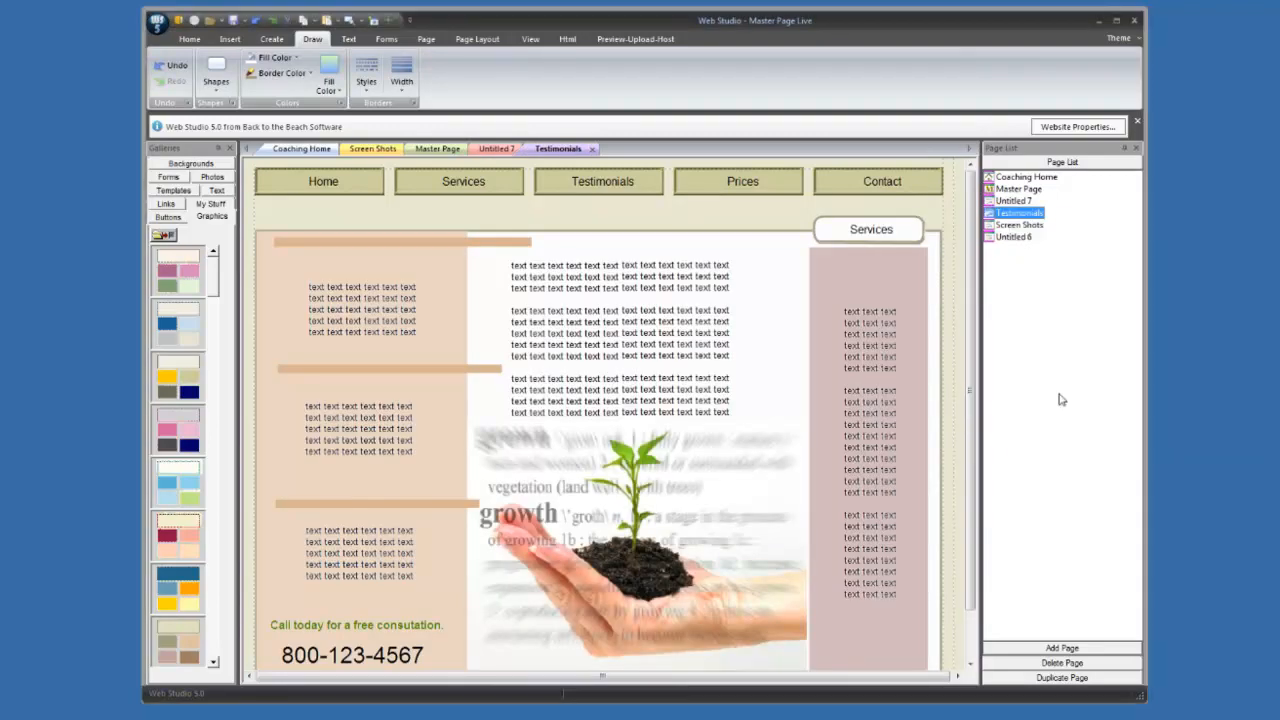
{"action": "type", "text": "Services"}
{"action": "key", "text": "Return"}
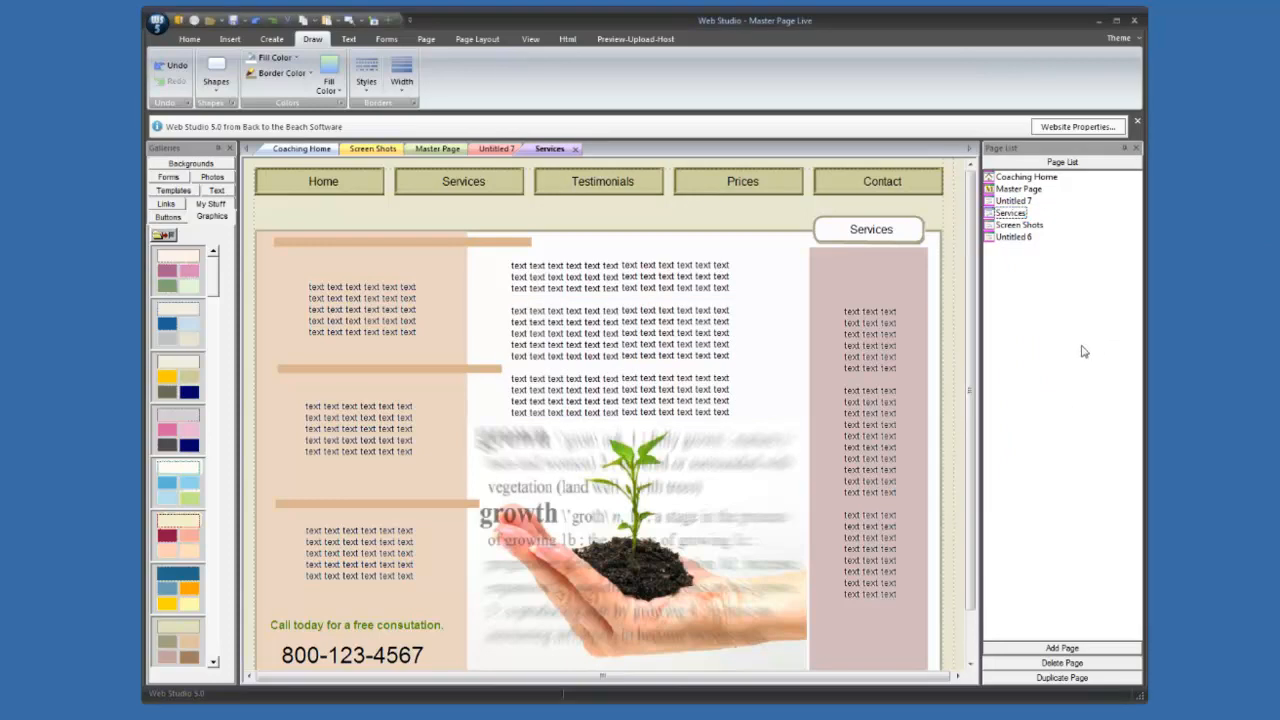
- Rename the Untitled 7 page as "Testimonials" and reopen the Services page
{"action": "left_click", "coordinate": [1013, 201]}
{"action": "right_click", "coordinate": [1013, 202]}
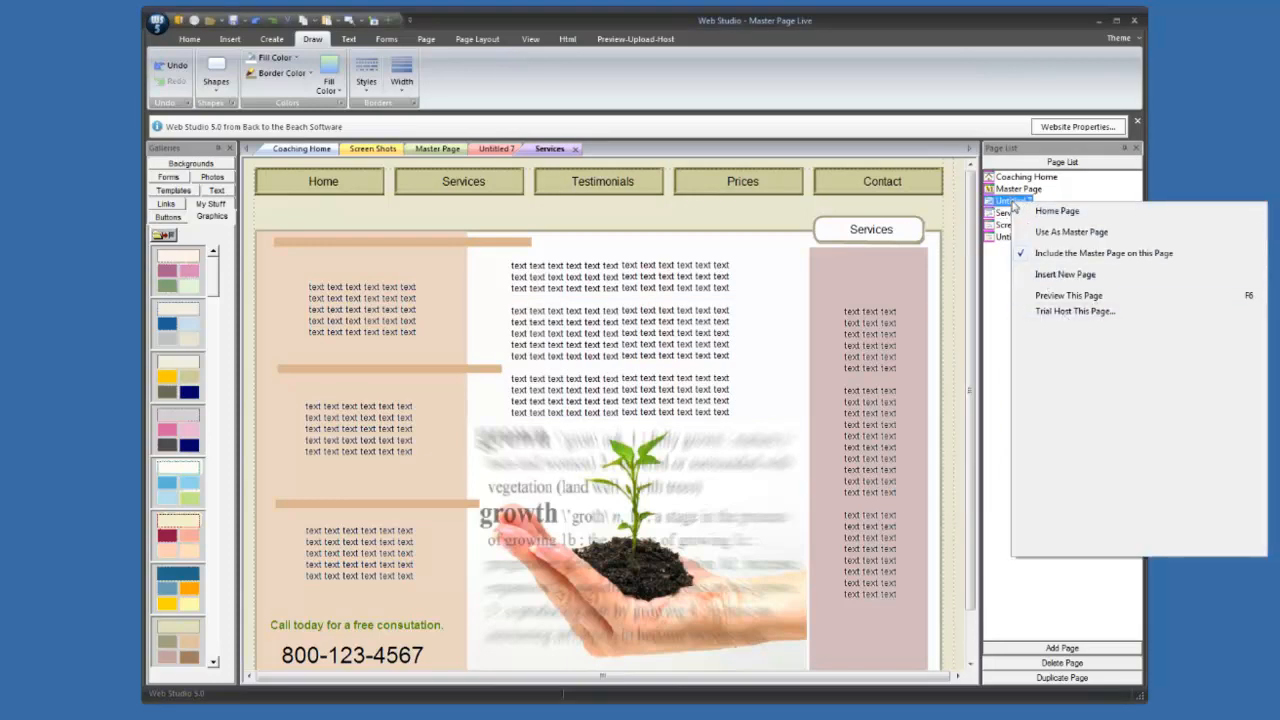
{"action": "left_click", "coordinate": [1093, 189]}
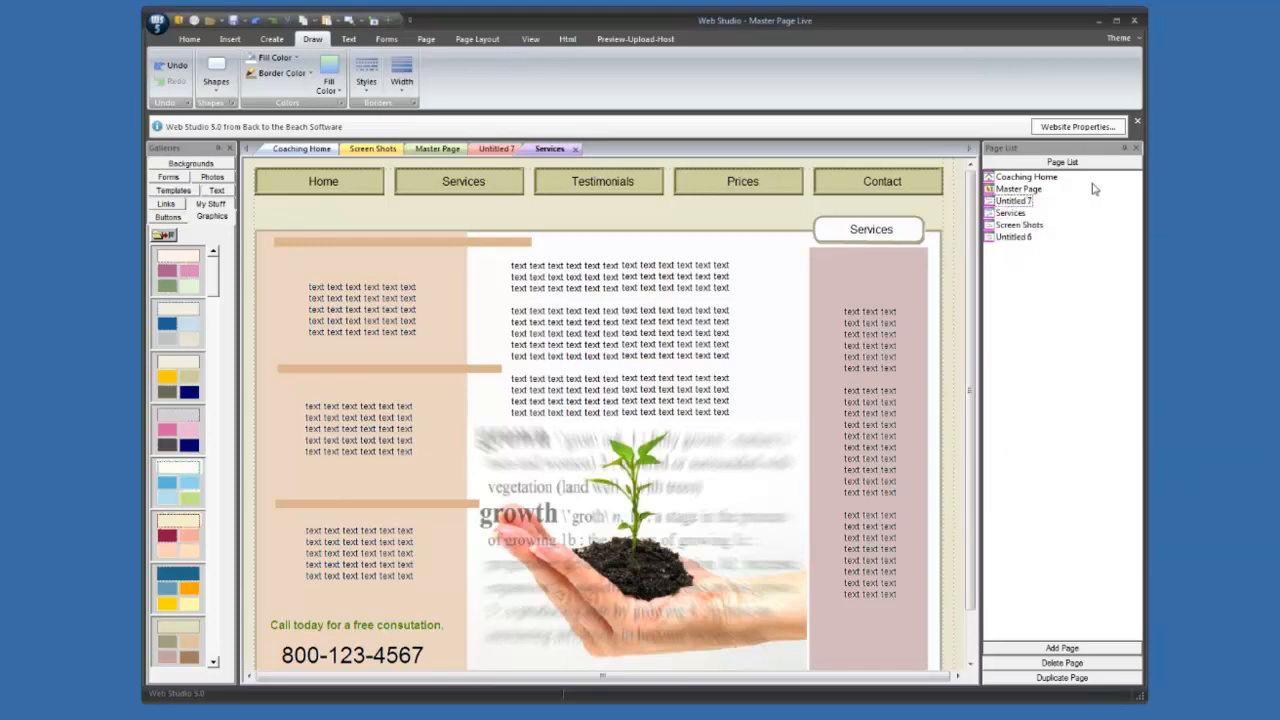
{"action": "right_click", "coordinate": [1020, 204]}
{"action": "left_click", "coordinate": [1064, 390]}
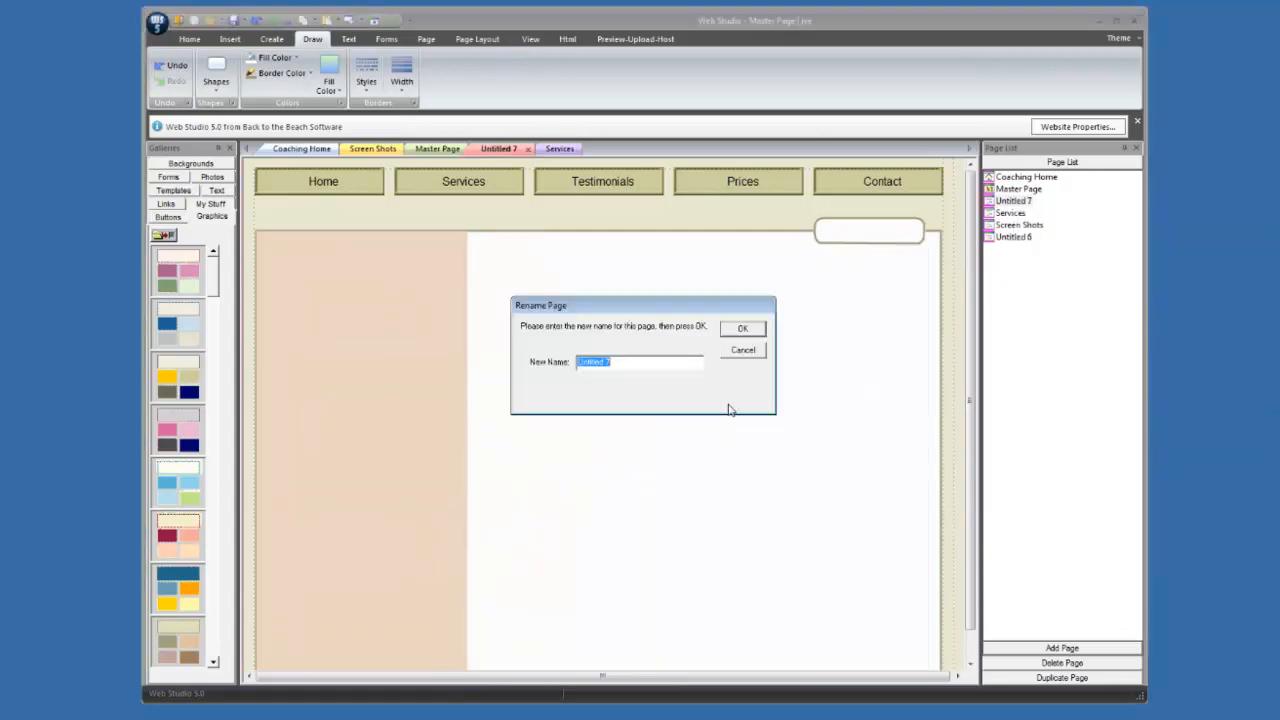
{"action": "type", "text": "Se"}
{"action": "type", "text": "stimonials"}
{"action": "key", "text": "Return"}
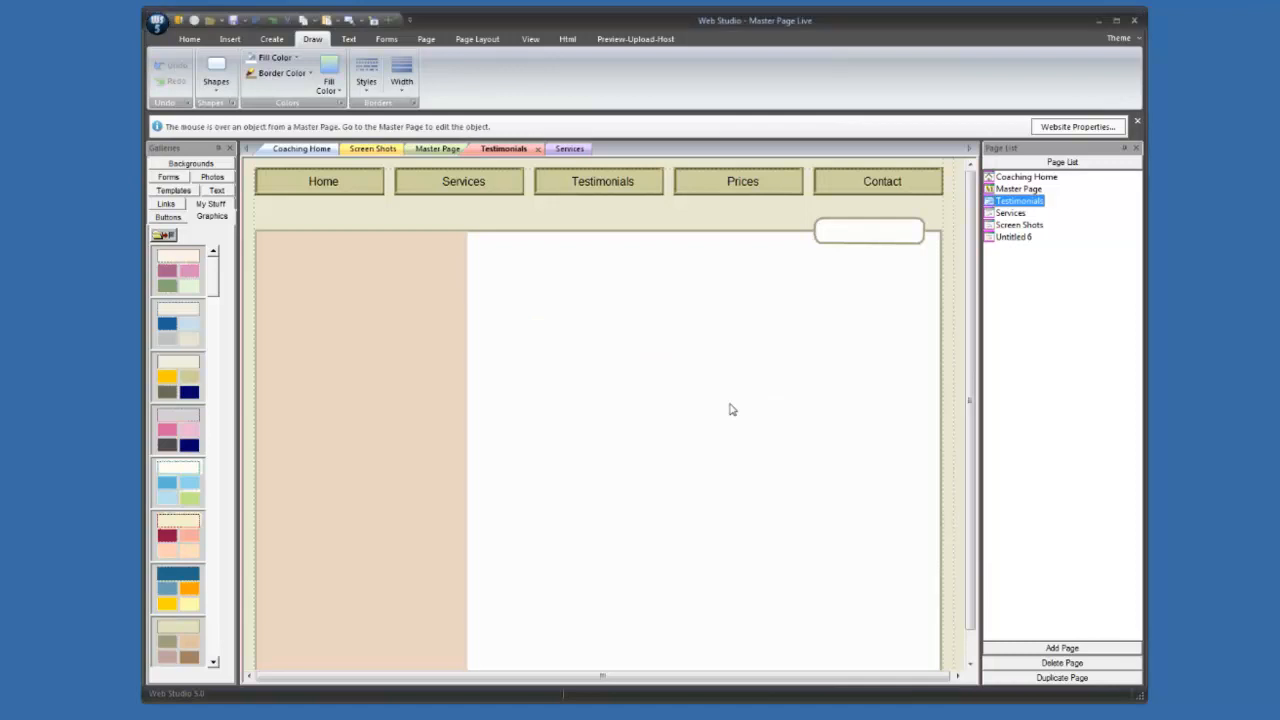
{"action": "left_click", "coordinate": [1011, 213]}
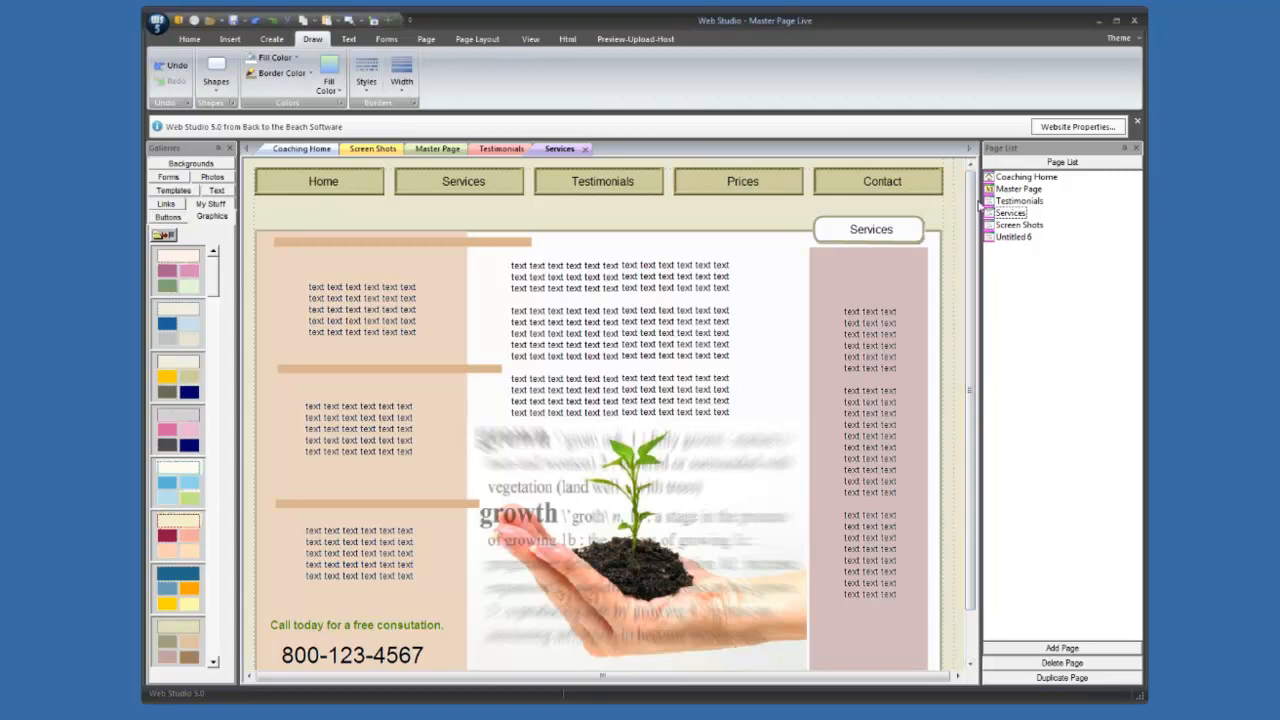
- Delete the duplicate rounded rectangle behind the Services title on the Services page, leaving the master page's rectangle in place
{"action": "left_click", "coordinate": [915, 232]}
{"action": "left_click_drag", "start_coordinate": [915, 232], "coordinate": [788, 240]}
{"action": "key", "text": "Delete"}
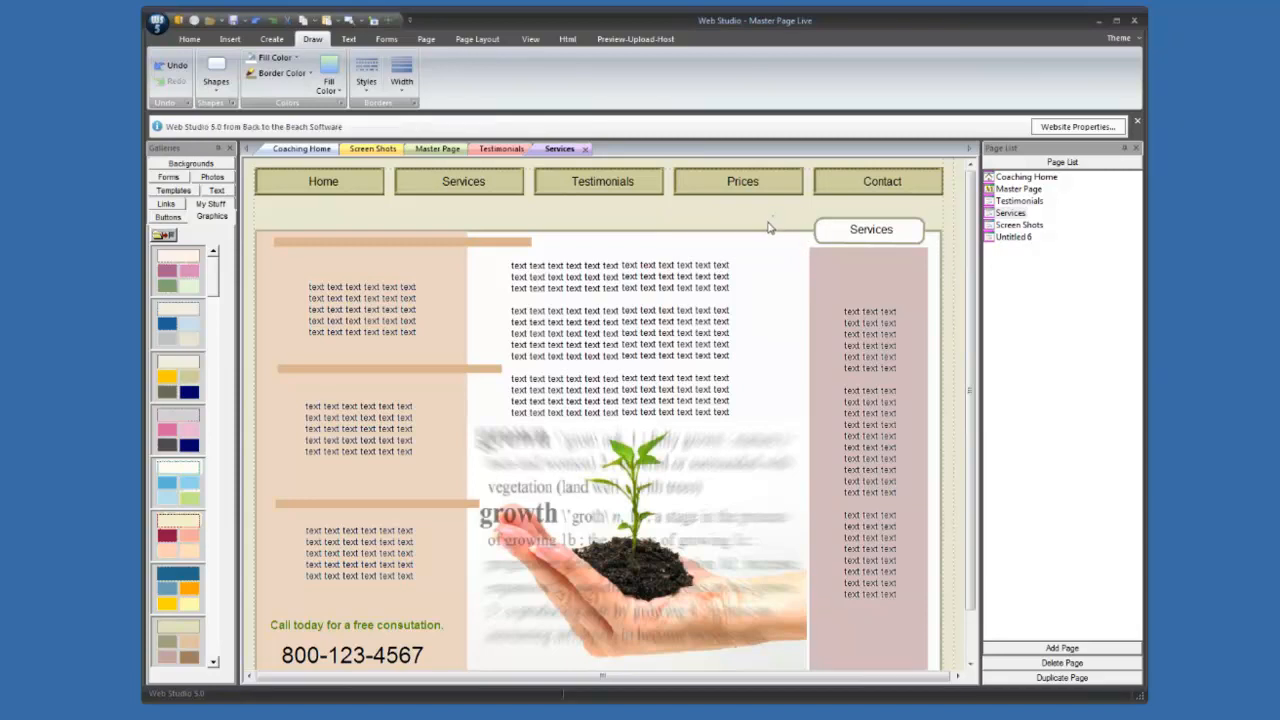
- Open the Testimonials page and paste the copied testimonials content in place over the master page layout
{"action": "left_click", "coordinate": [1038, 202]}
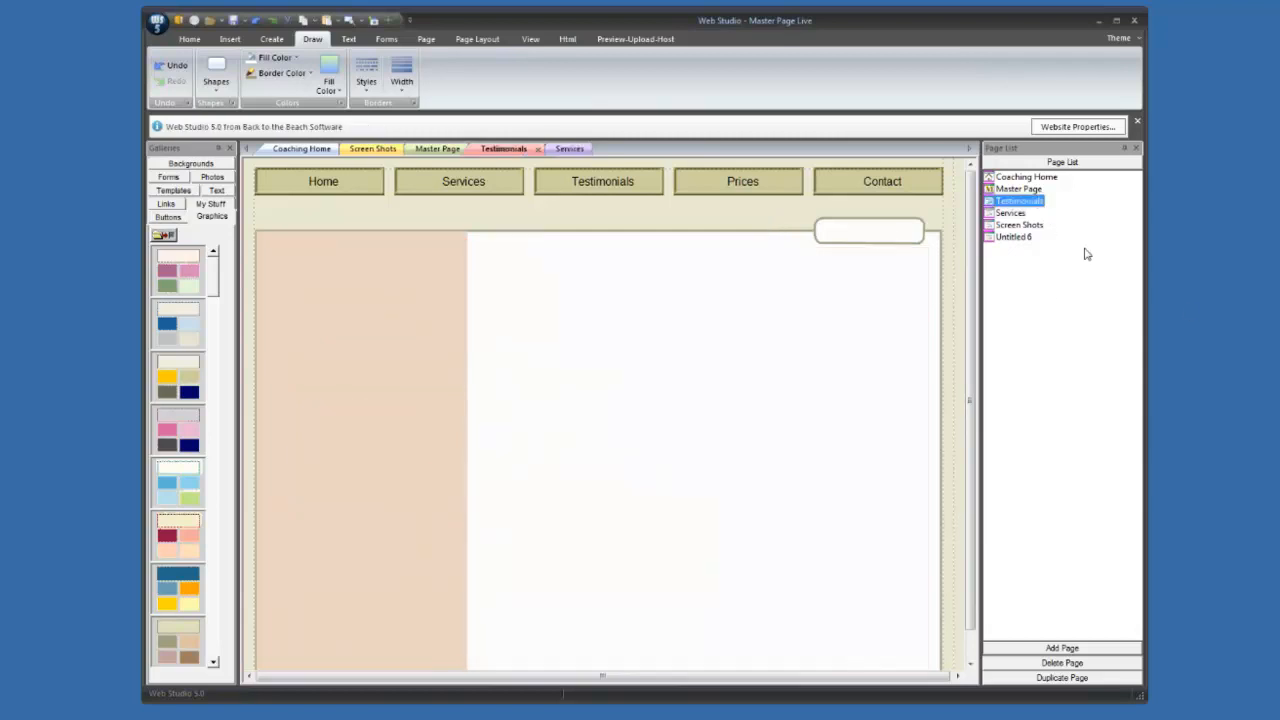
{"action": "left_click", "coordinate": [1188, 313]}
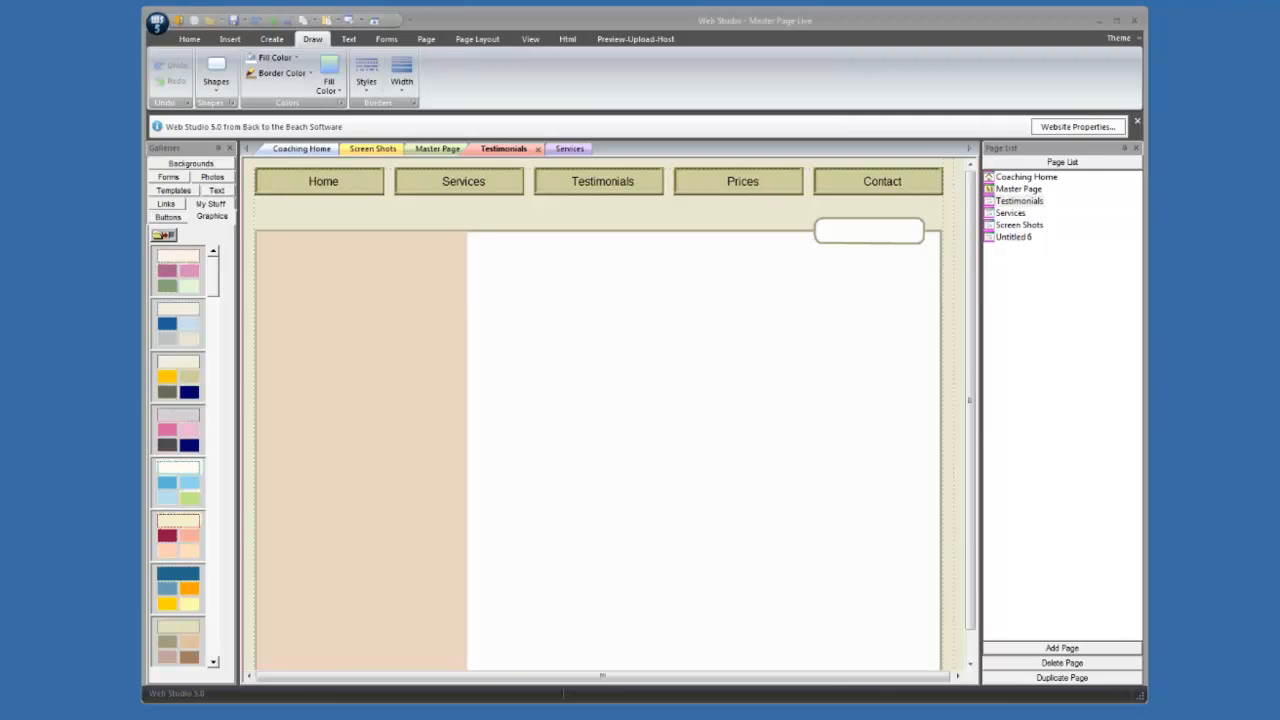
{"action": "left_click", "coordinate": [1012, 201]}
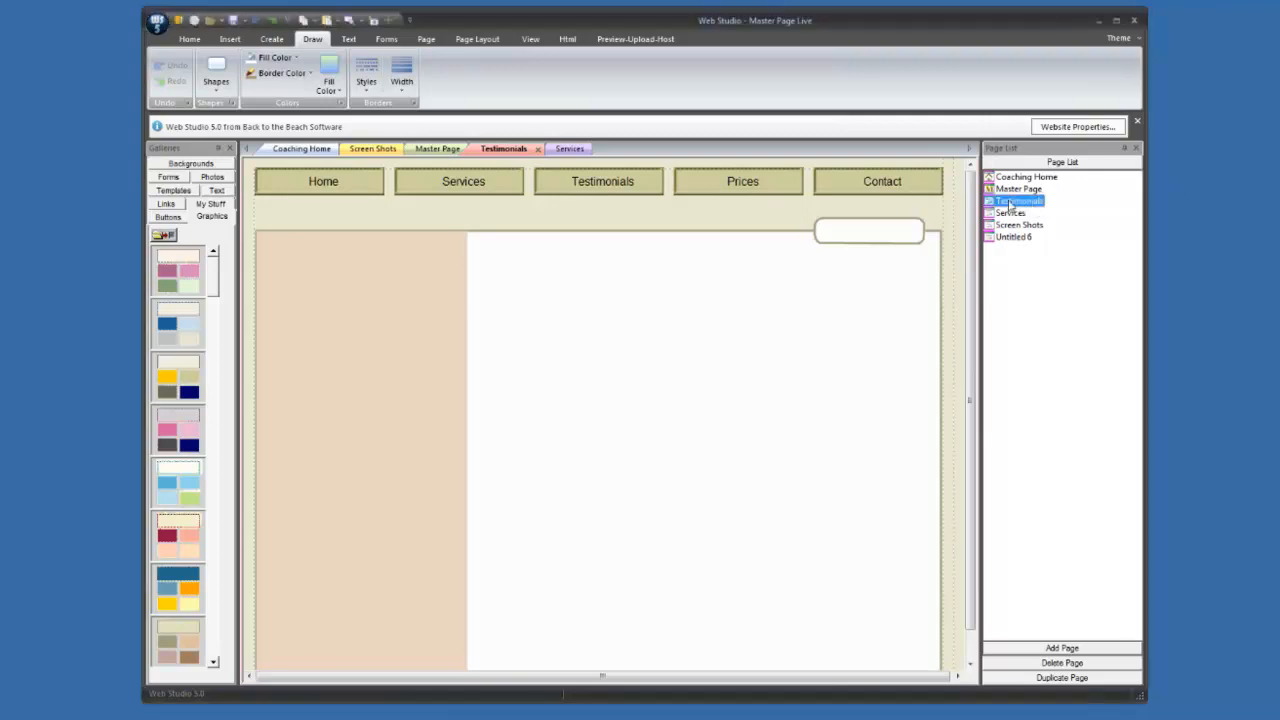
{"action": "left_click", "coordinate": [192, 40]}
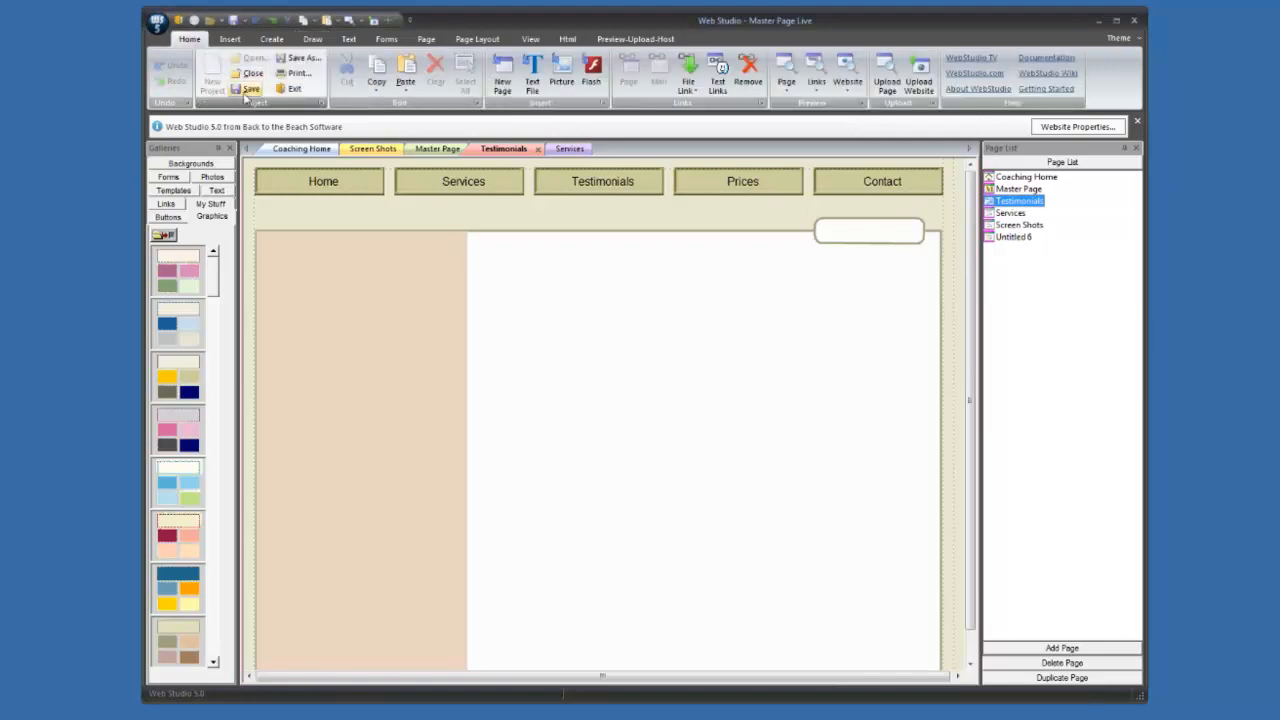
{"action": "left_click", "coordinate": [407, 90]}
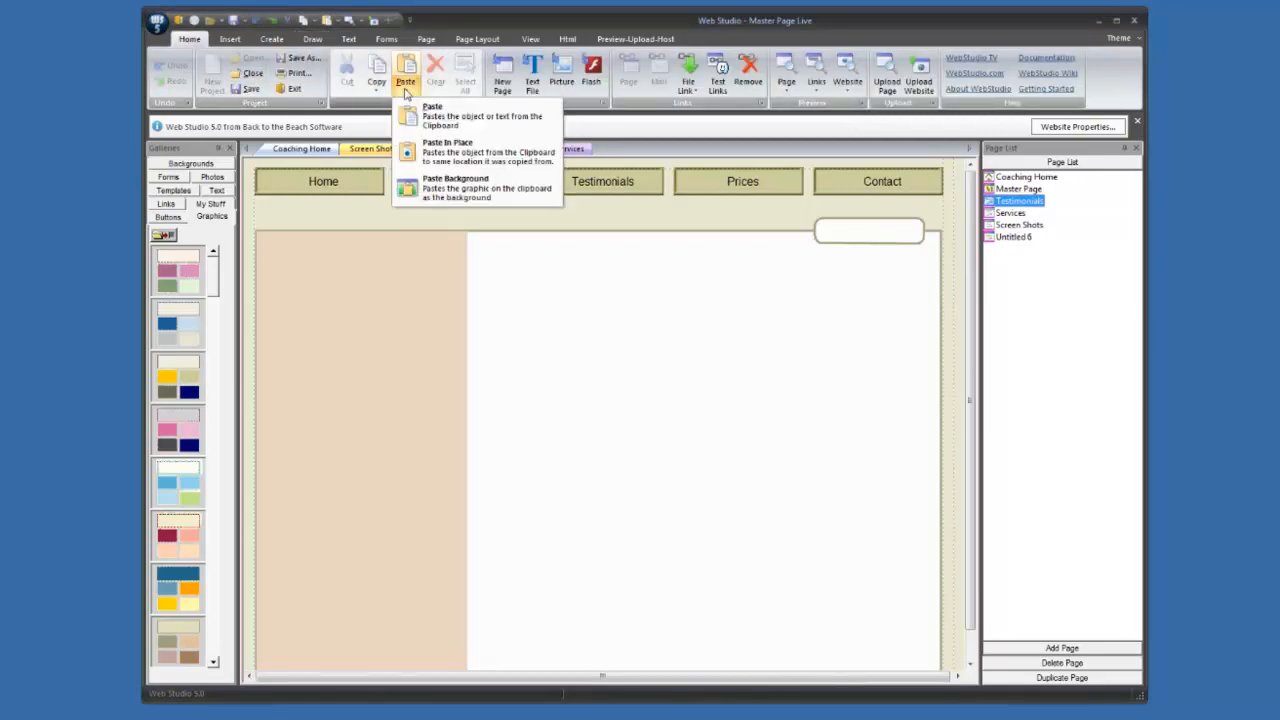
{"action": "left_click", "coordinate": [435, 160]}
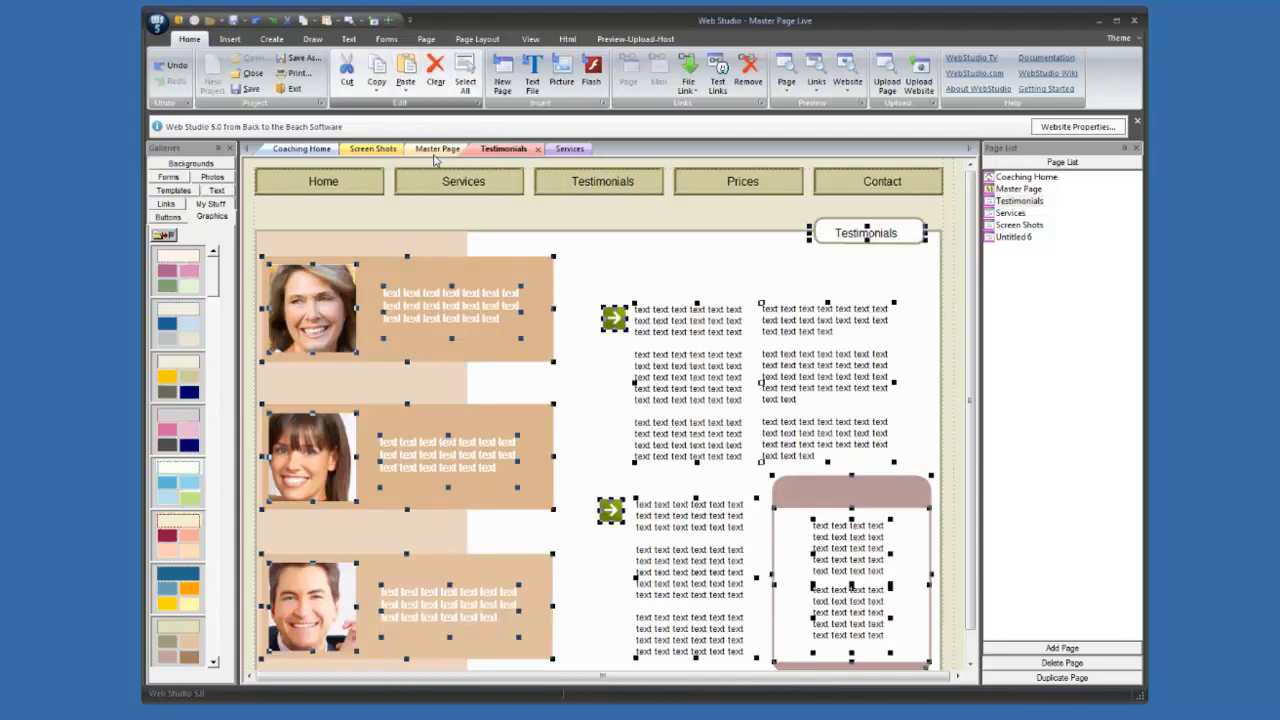
{"action": "left_click", "coordinate": [510, 223]}
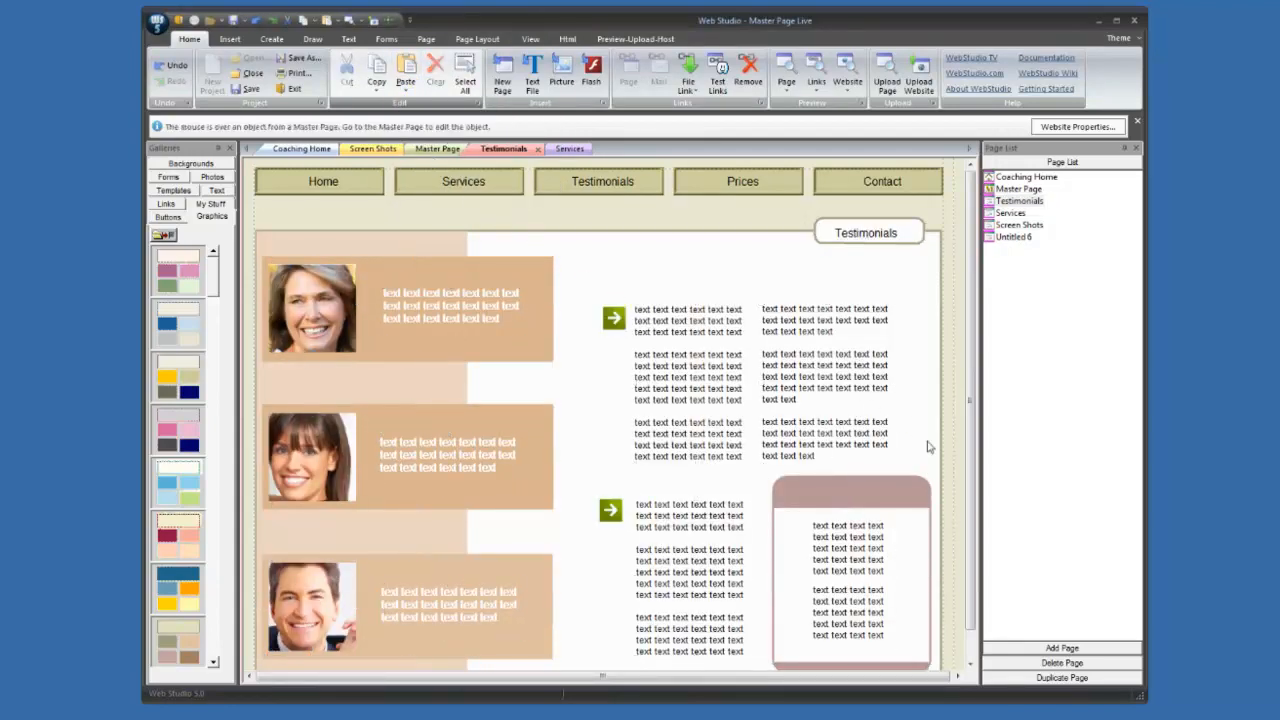
- Shift the mauve rounded box and its white panel slightly up inside the page border, placing the panel at about X=752, Y=482
{"action": "scroll", "coordinate": [968, 435], "scroll_direction": "down", "scroll_amount": 1}
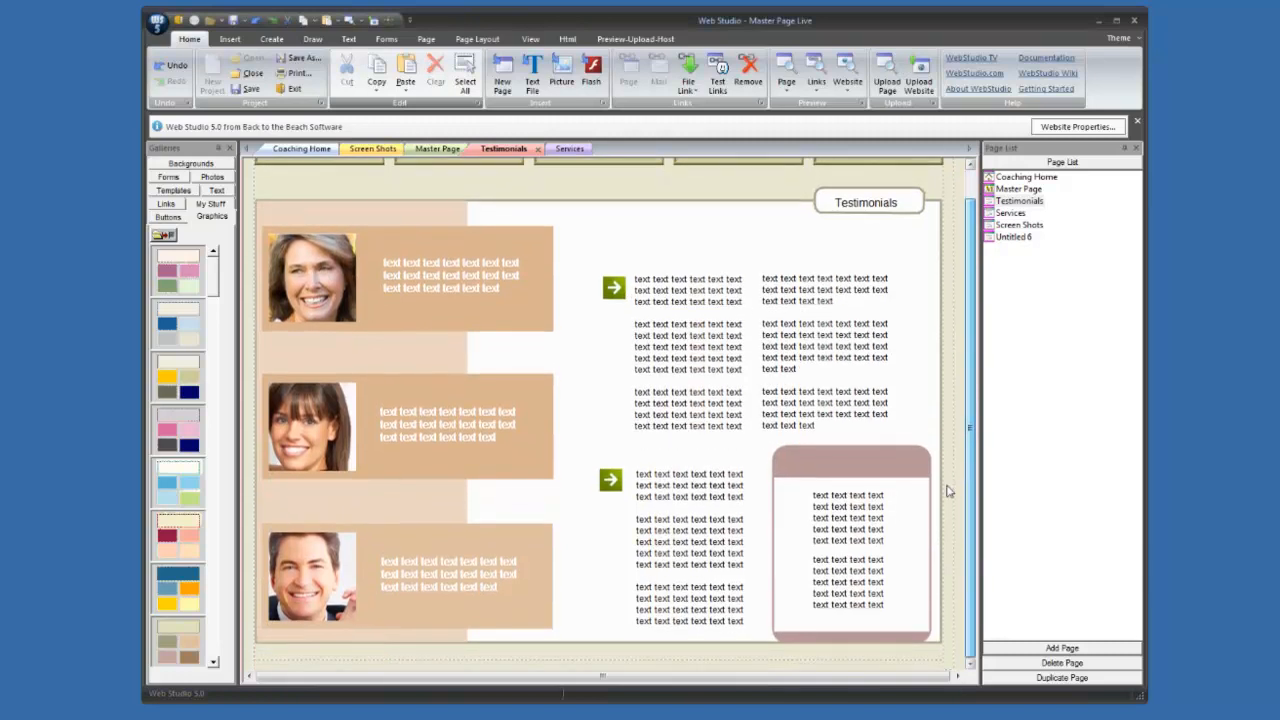
{"action": "left_click_drag", "start_coordinate": [894, 531], "coordinate": [894, 523]}
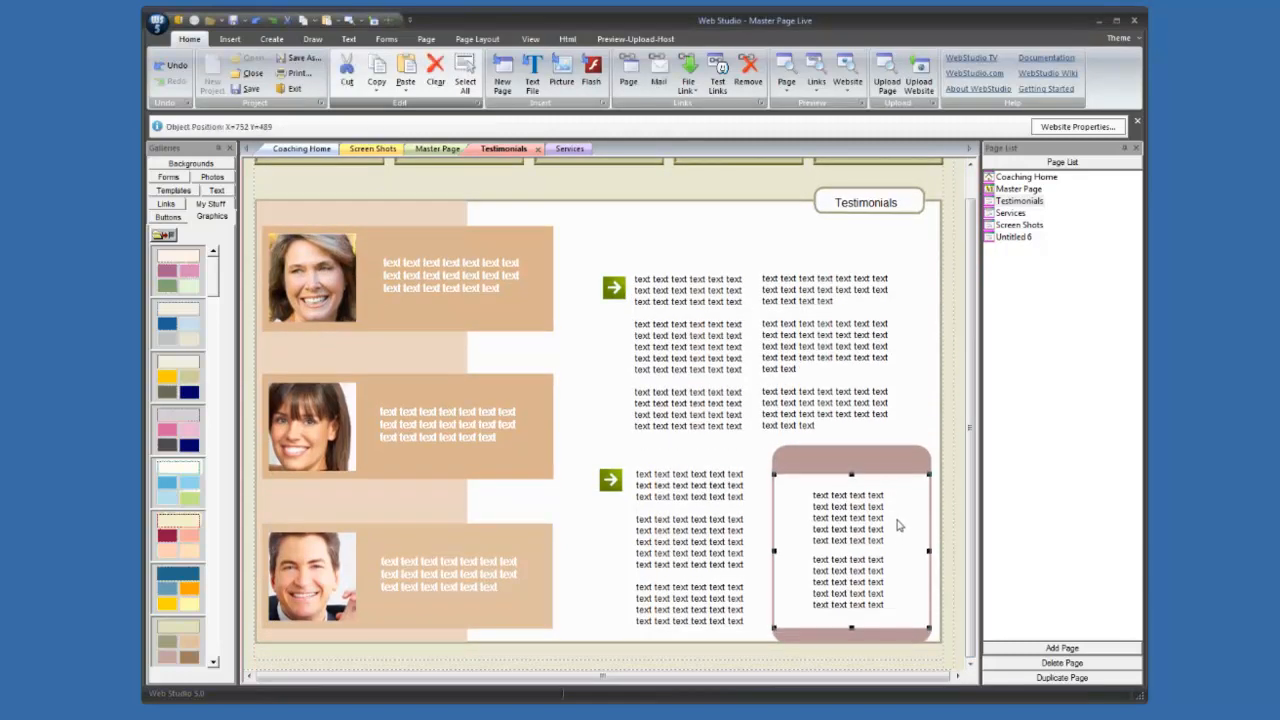
{"action": "left_click", "coordinate": [868, 636]}
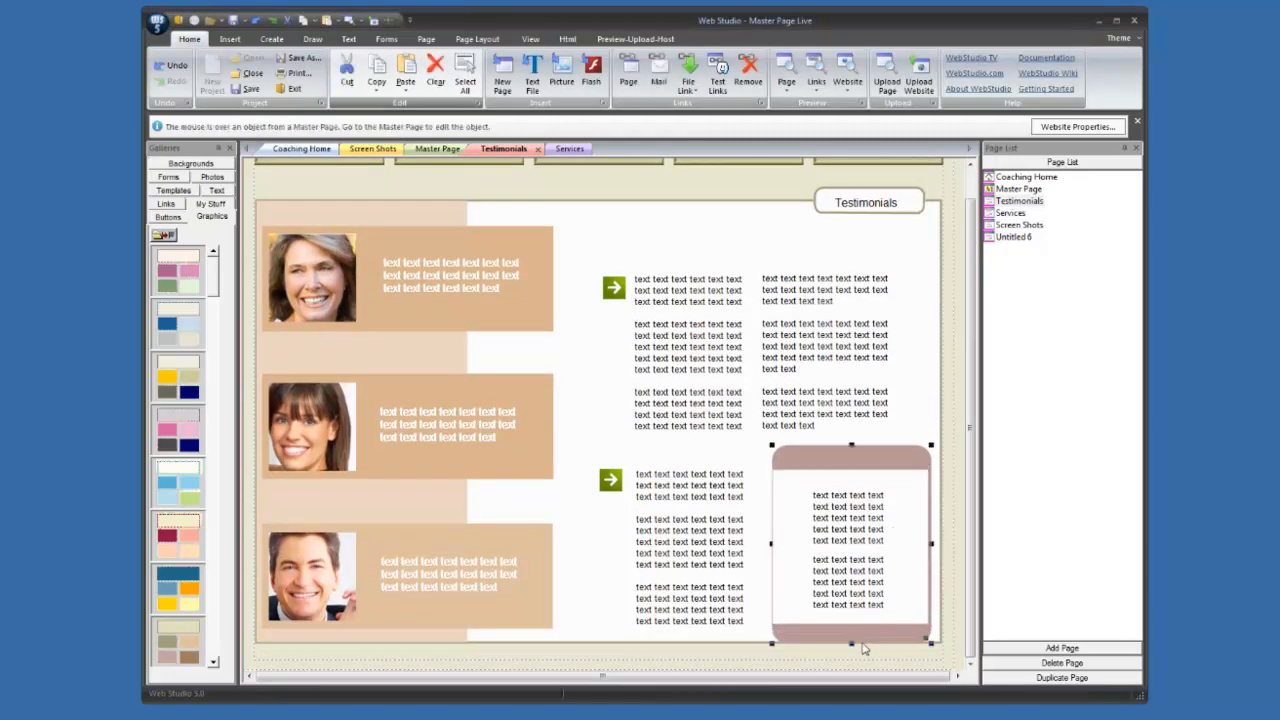
{"action": "left_click_drag", "start_coordinate": [852, 640], "coordinate": [850, 626]}
{"action": "key", "text": "Up"}
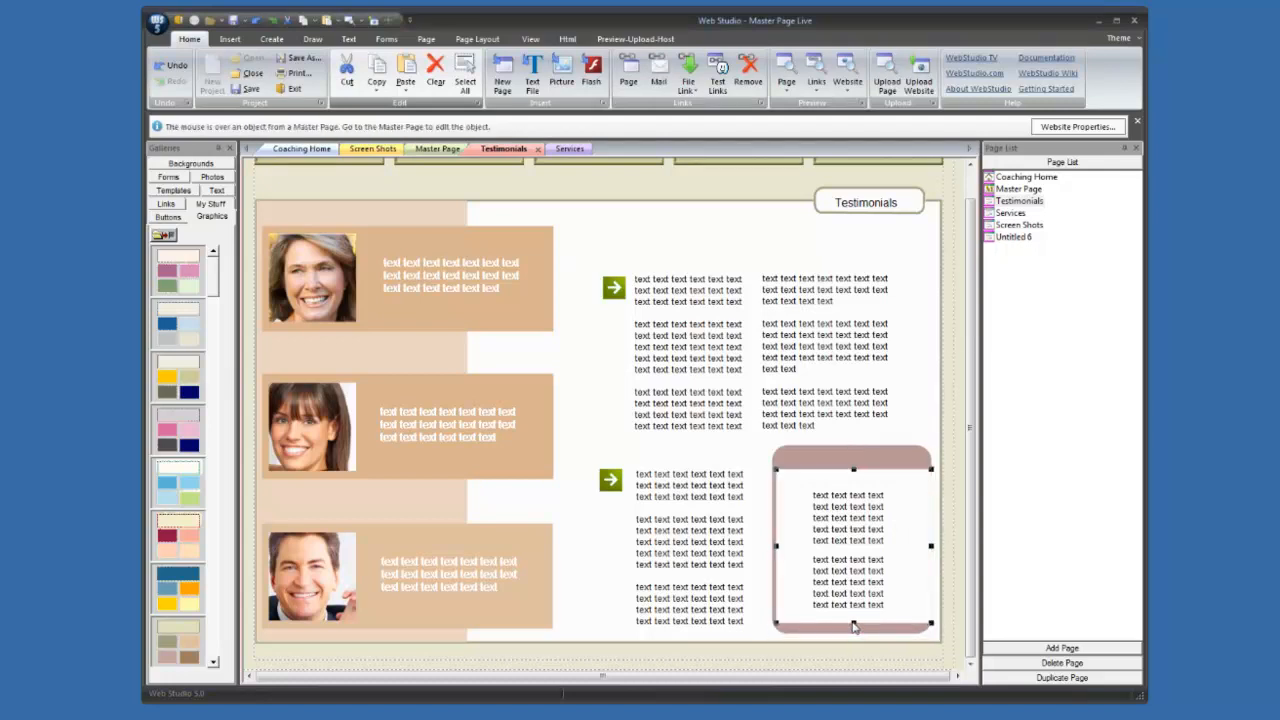
{"action": "key", "text": "Right"}
{"action": "key", "text": "Right"}
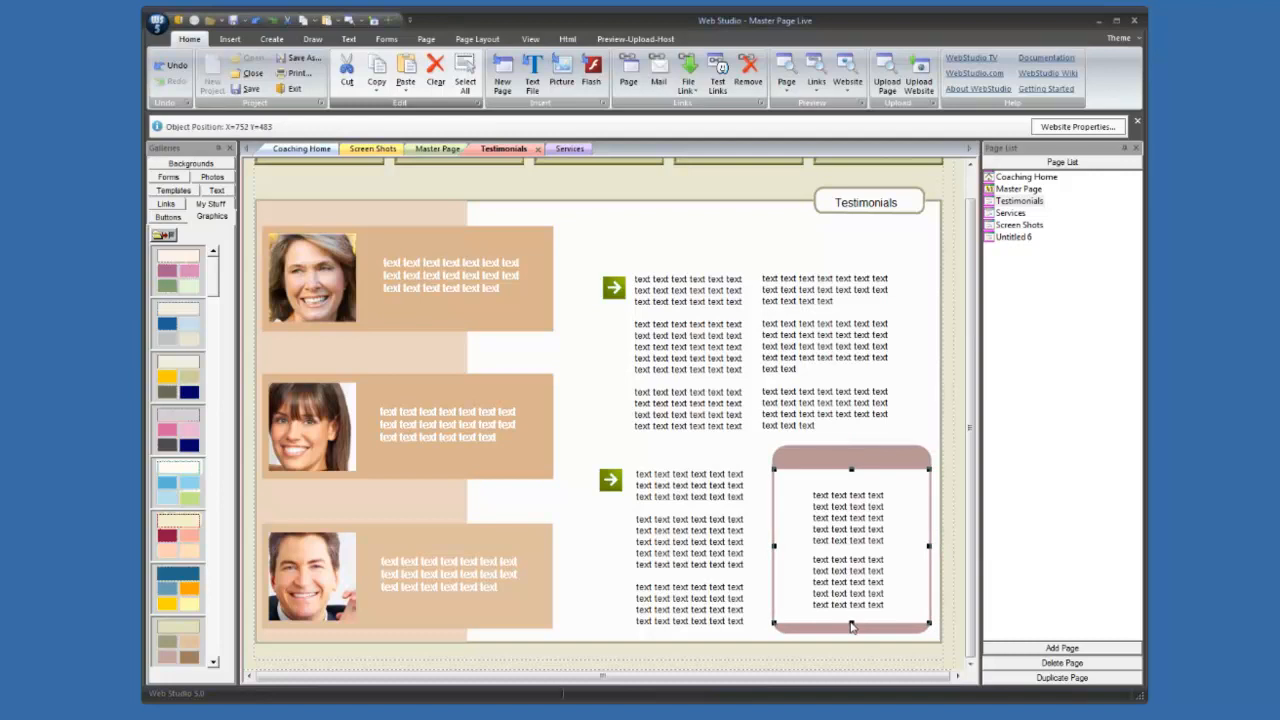
{"action": "key", "text": "Up"}
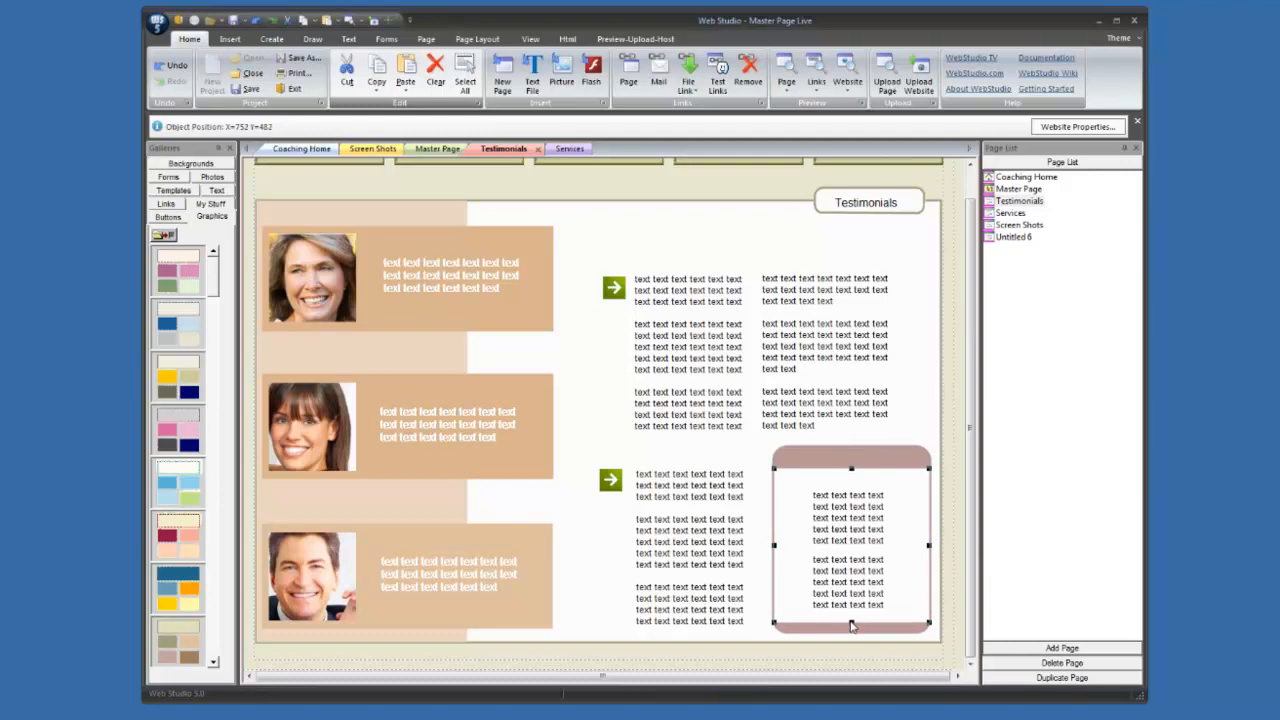
- Save the website project and center the Testimonials title in its rounded rectangle at about X=808, Y=92
{"action": "left_click", "coordinate": [952, 553]}
{"action": "left_click_drag", "start_coordinate": [972, 565], "coordinate": [972, 523]}
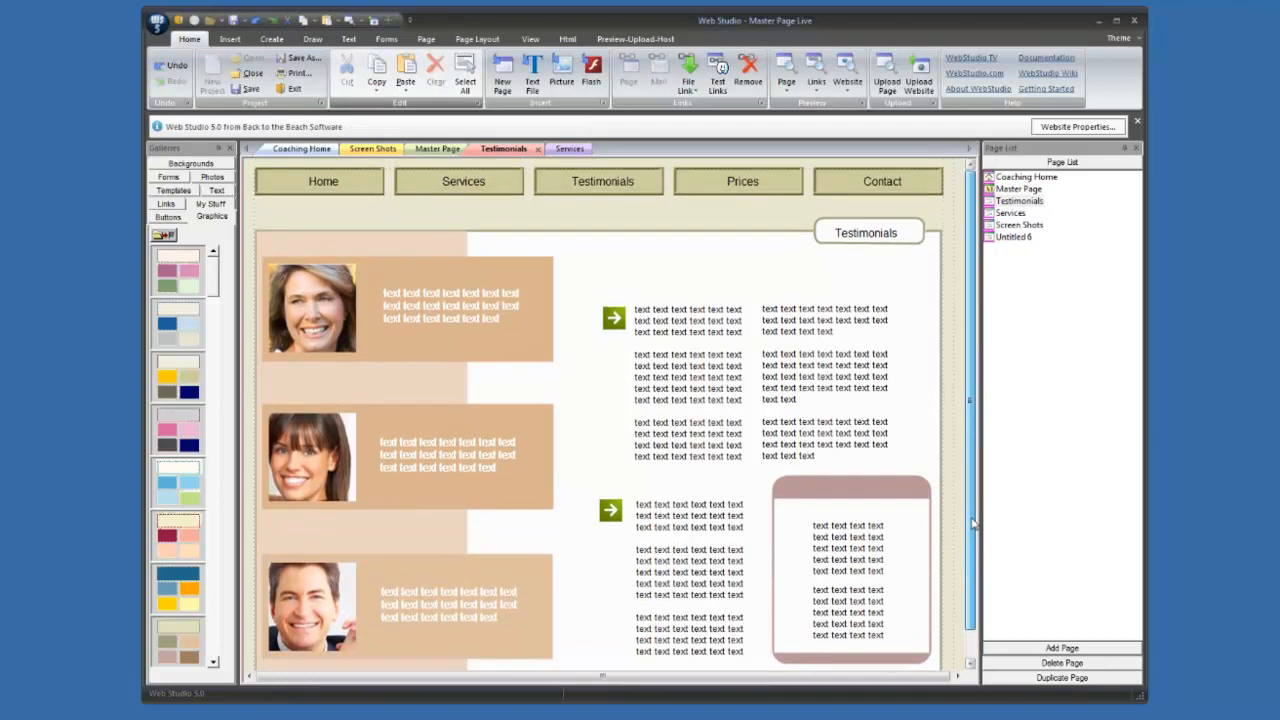
{"action": "left_click", "coordinate": [233, 20]}
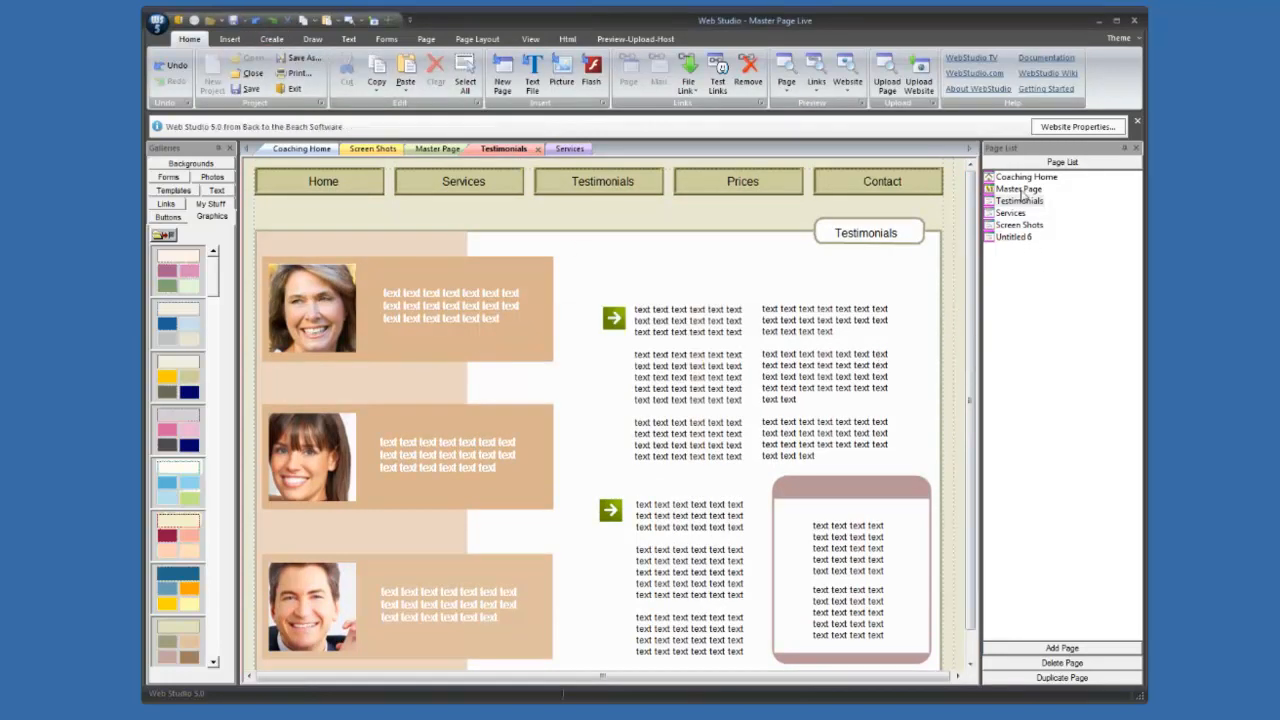
{"action": "left_click", "coordinate": [890, 240]}
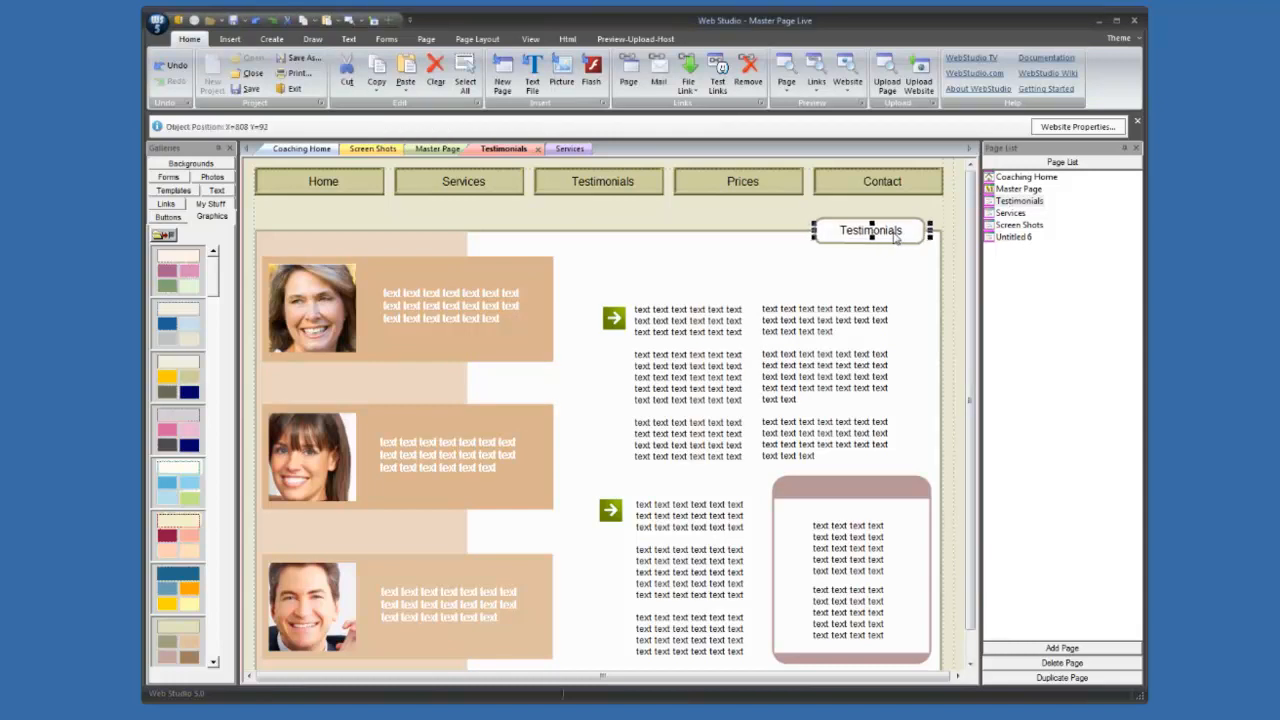
- Copy the Services button from the master page, paste it on the Testimonials page and place it directly below the Testimonials button
{"action": "left_click", "coordinate": [1021, 214]}
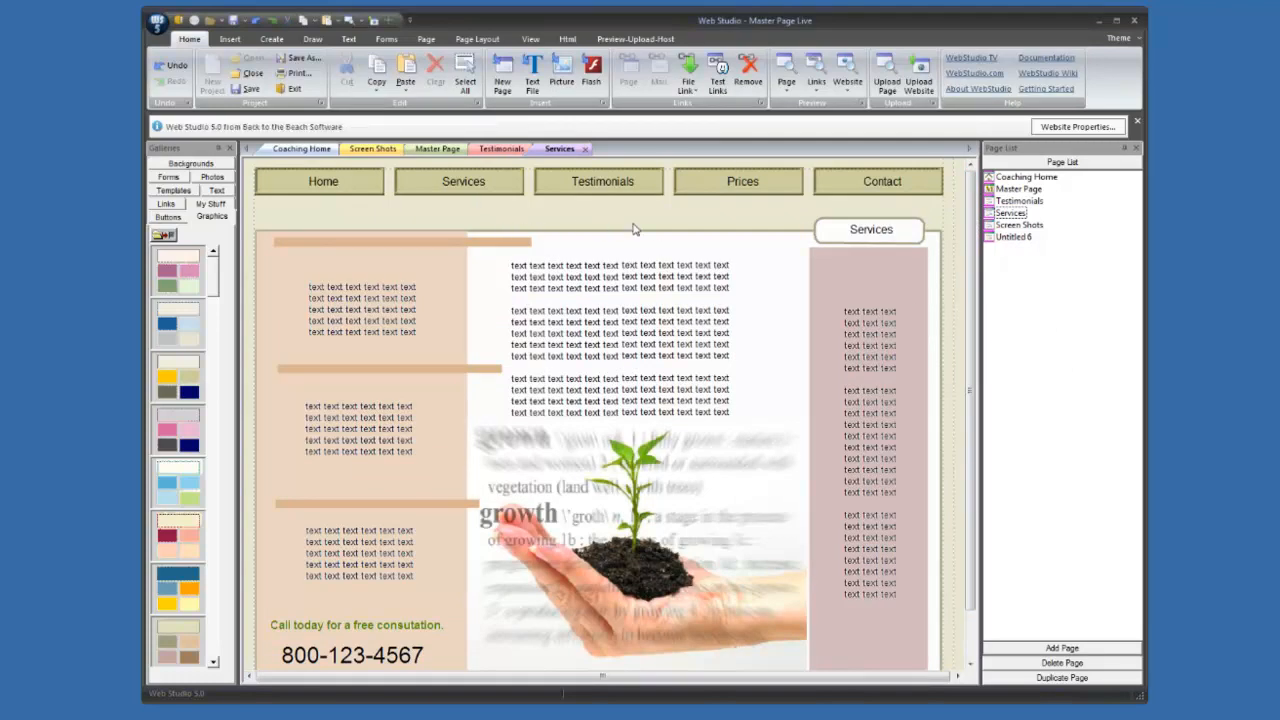
{"action": "left_click", "coordinate": [1035, 190]}
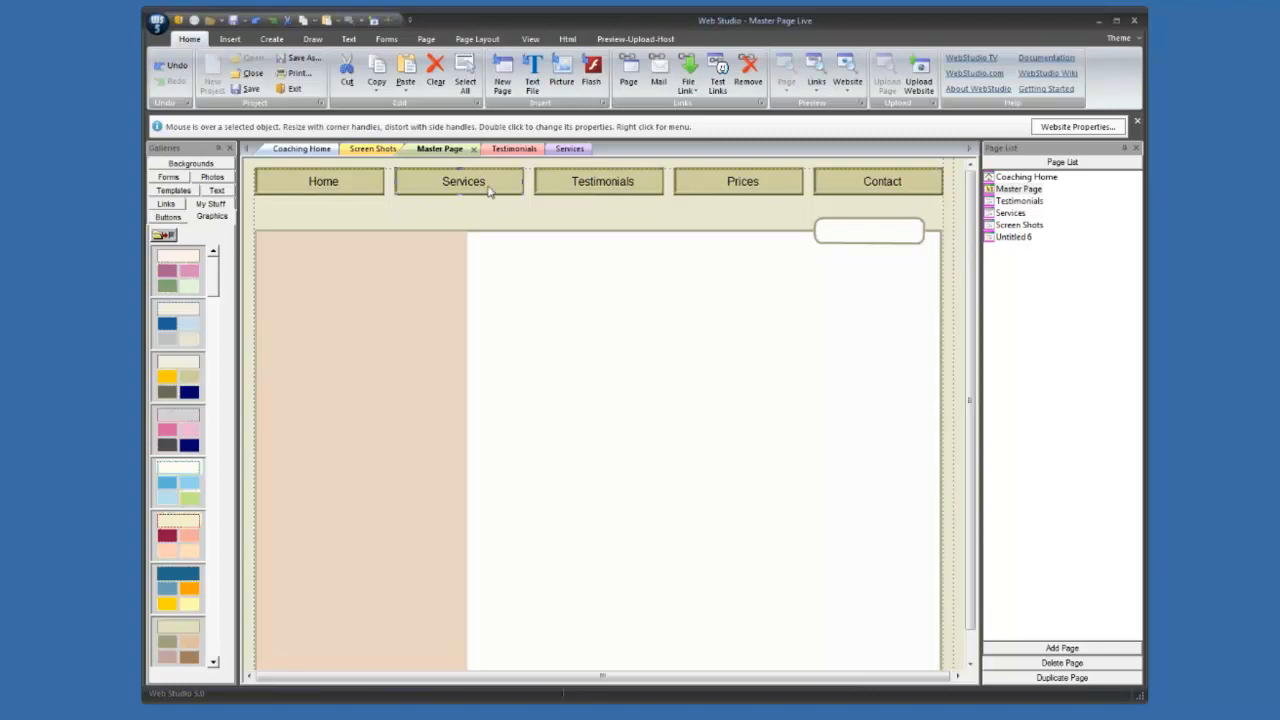
{"action": "left_click", "coordinate": [1010, 201]}
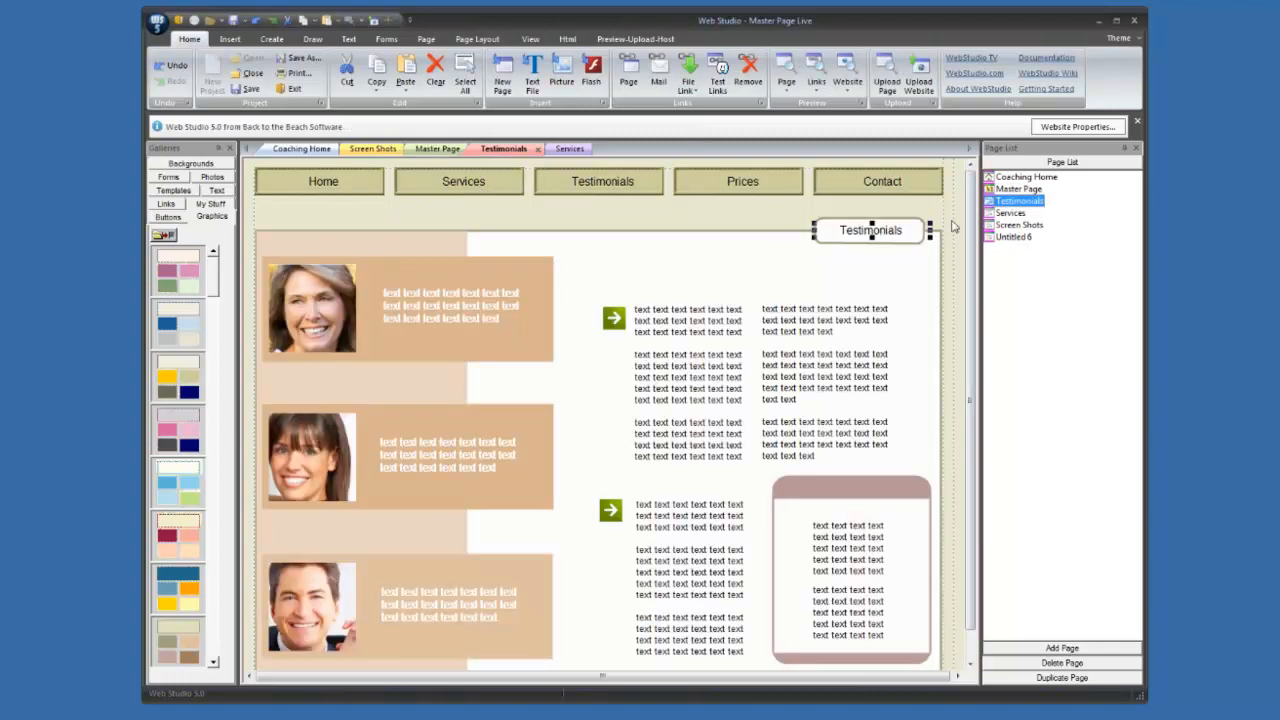
{"action": "key", "text": "ctrl+v"}
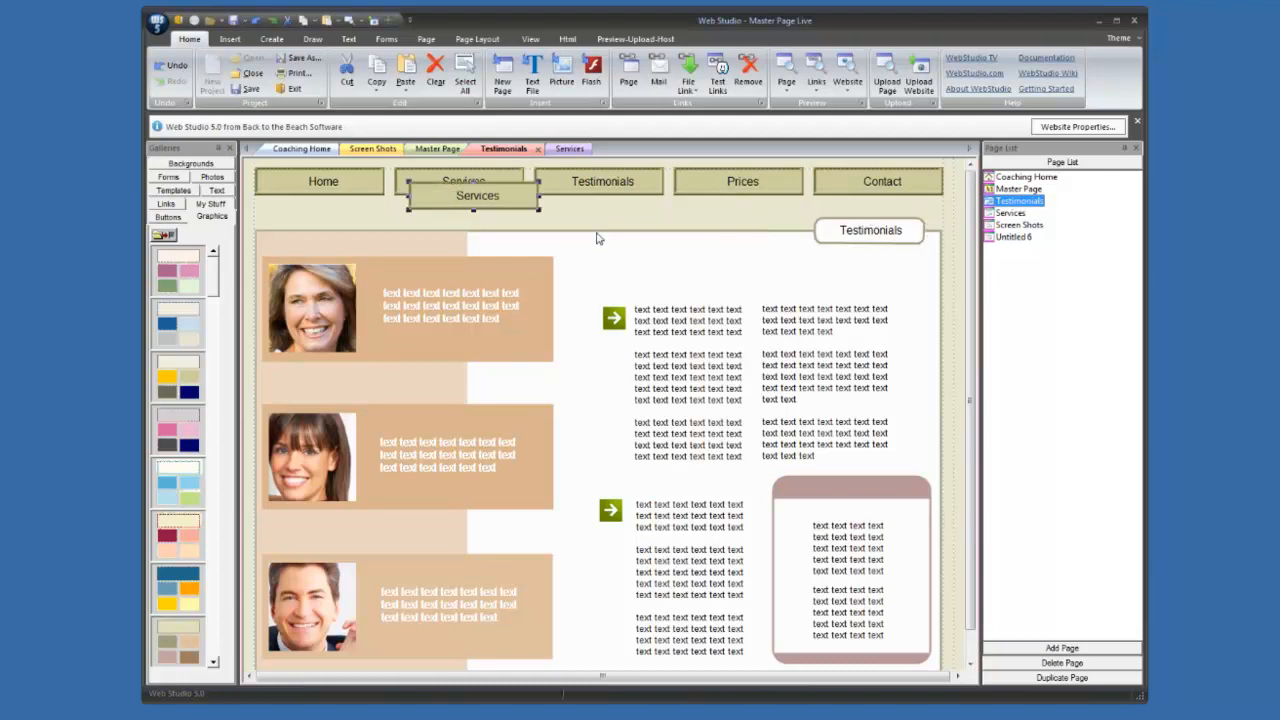
{"action": "left_click_drag", "start_coordinate": [515, 206], "coordinate": [632, 227]}
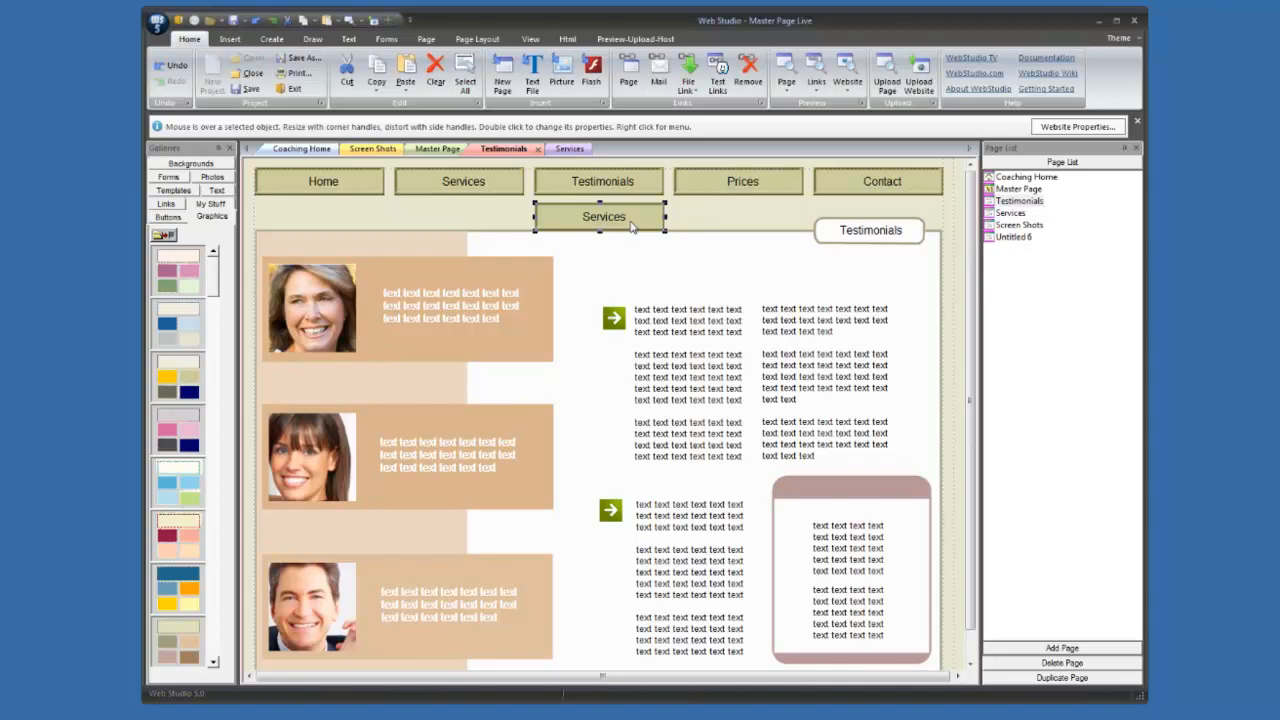
- In the pasted button's rollover settings, set the normal button hue to 159 and the button text to "Testimonials"
{"action": "double_click", "coordinate": [630, 226]}
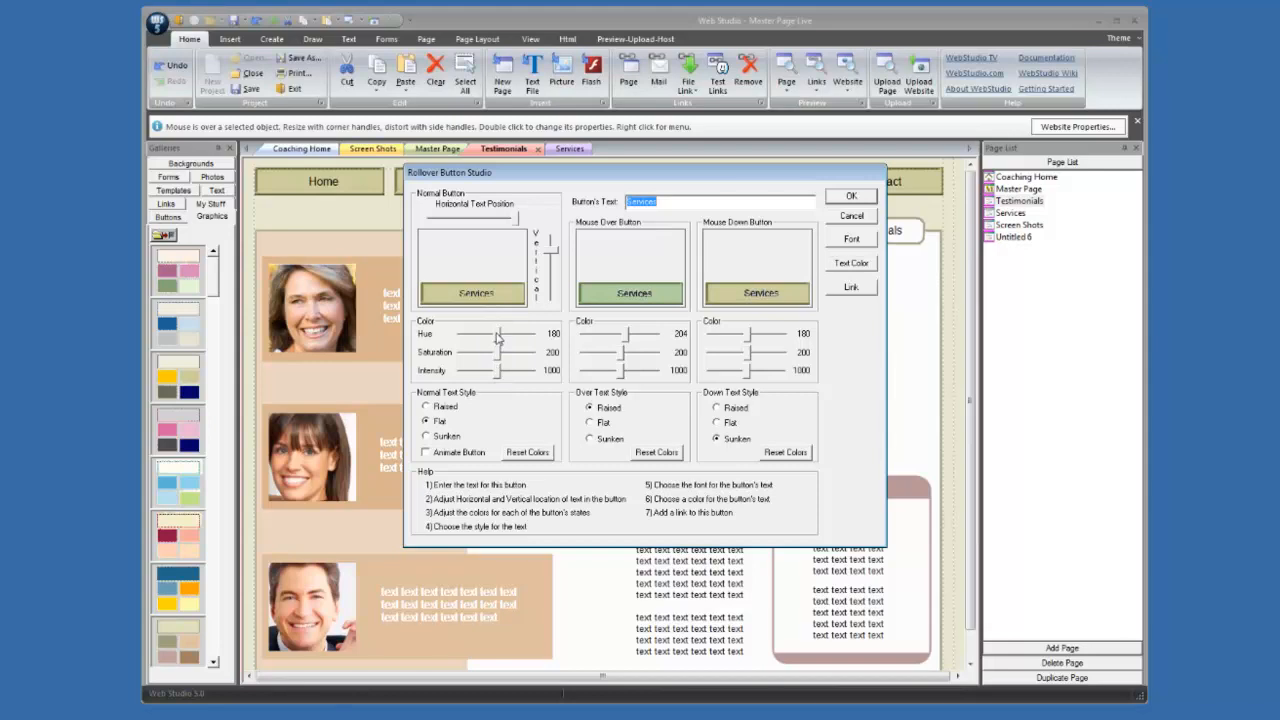
{"action": "left_click_drag", "start_coordinate": [497, 338], "coordinate": [494, 336]}
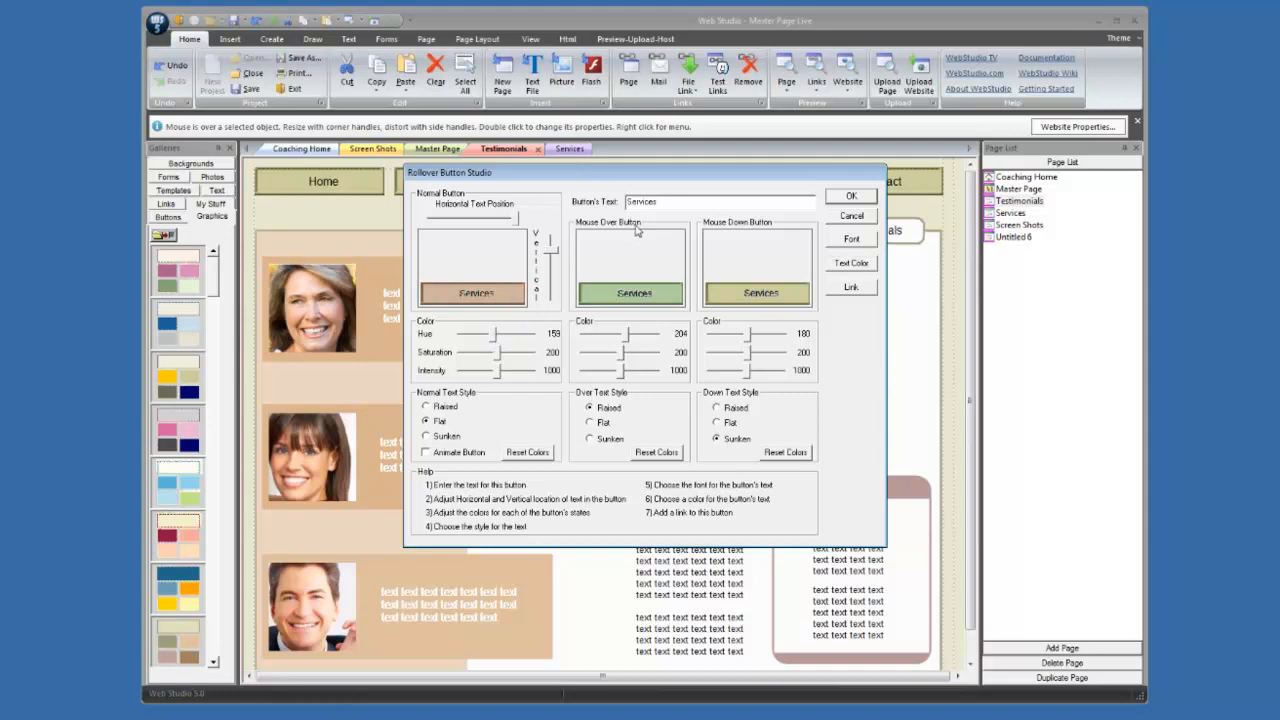
{"action": "double_click", "coordinate": [658, 204]}
{"action": "type", "text": "Testim"}
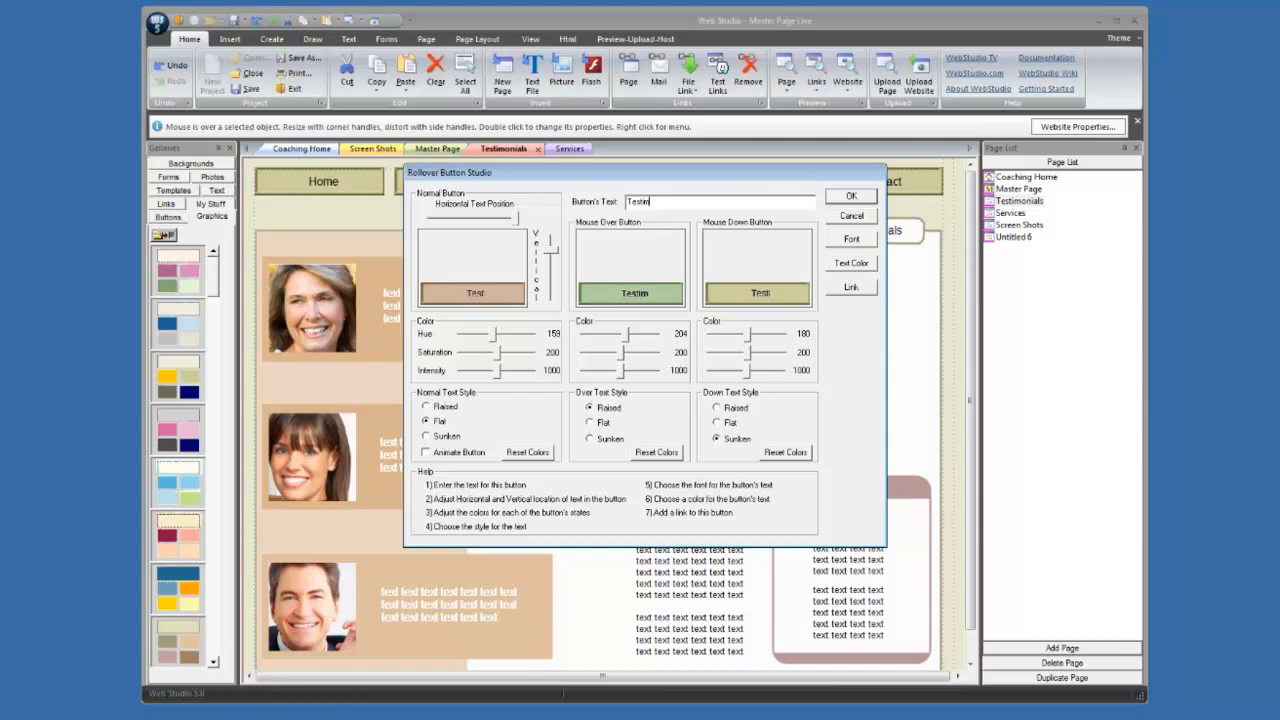
{"action": "type", "text": "onials"}
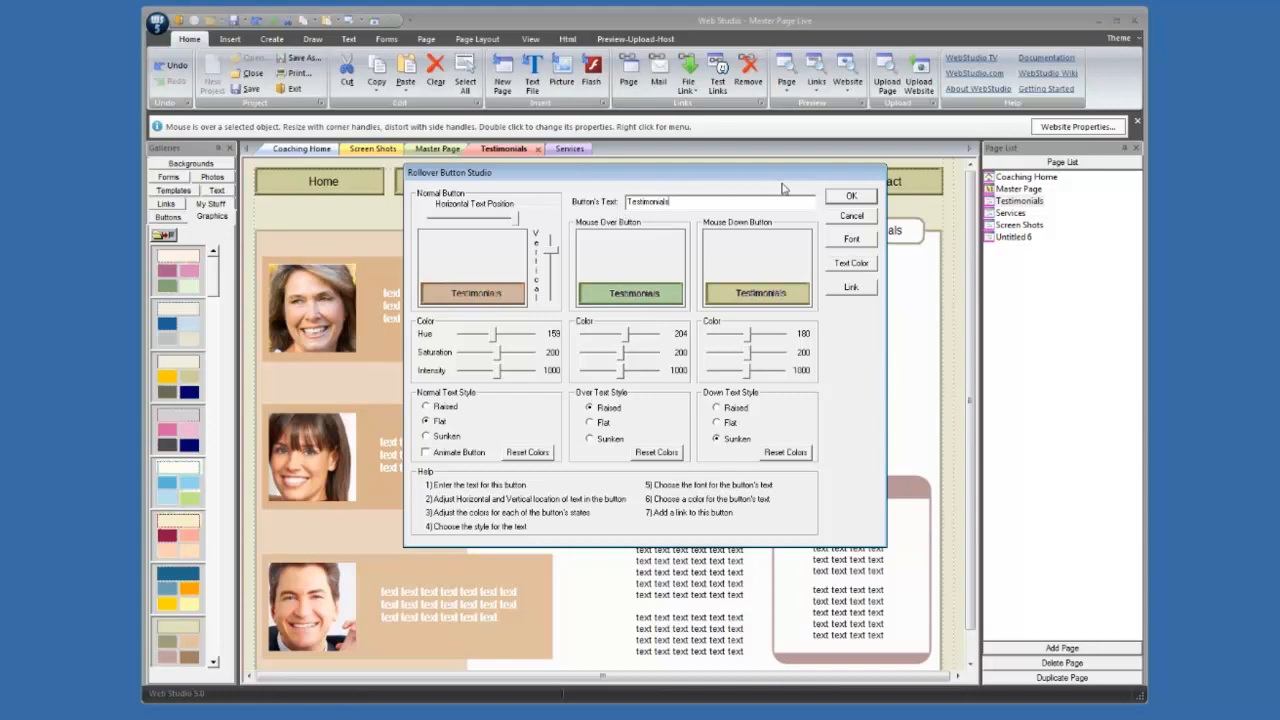
{"action": "left_click", "coordinate": [849, 197]}
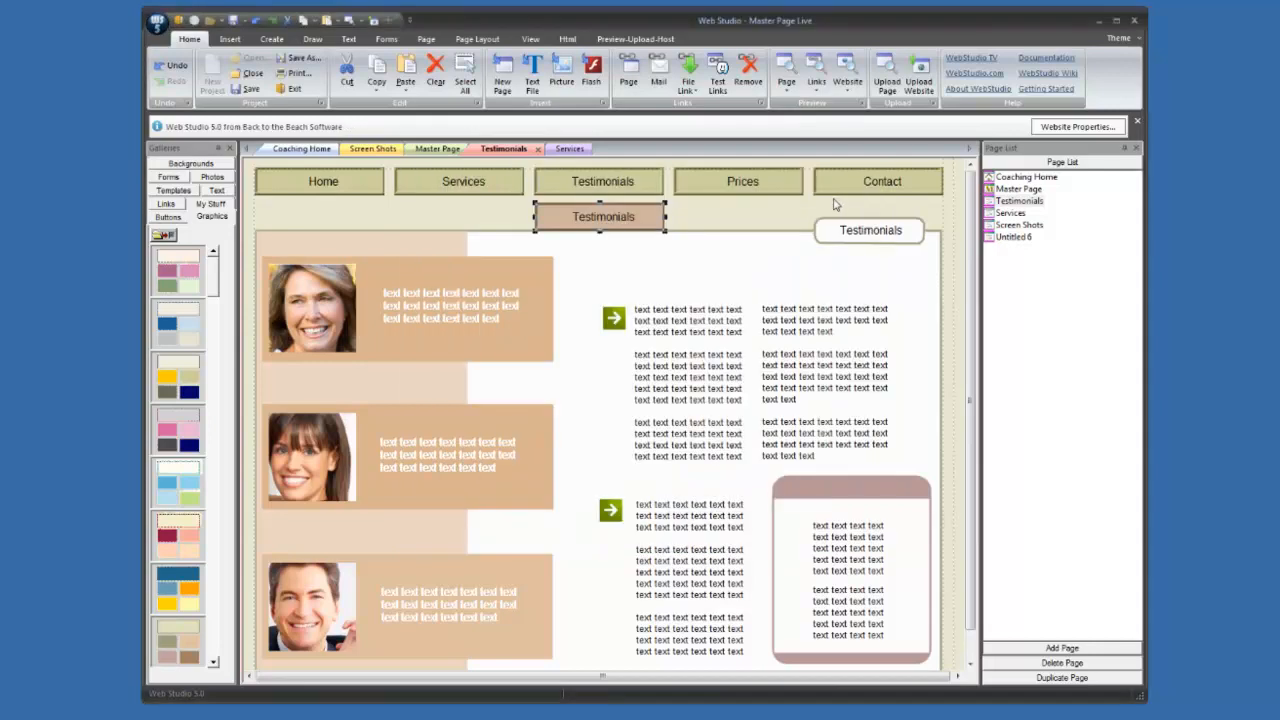
- Place the recolored button over the master page's Testimonials button at about X=412, Y=12, and review its graphic properties
{"action": "left_click_drag", "start_coordinate": [636, 213], "coordinate": [636, 194]}
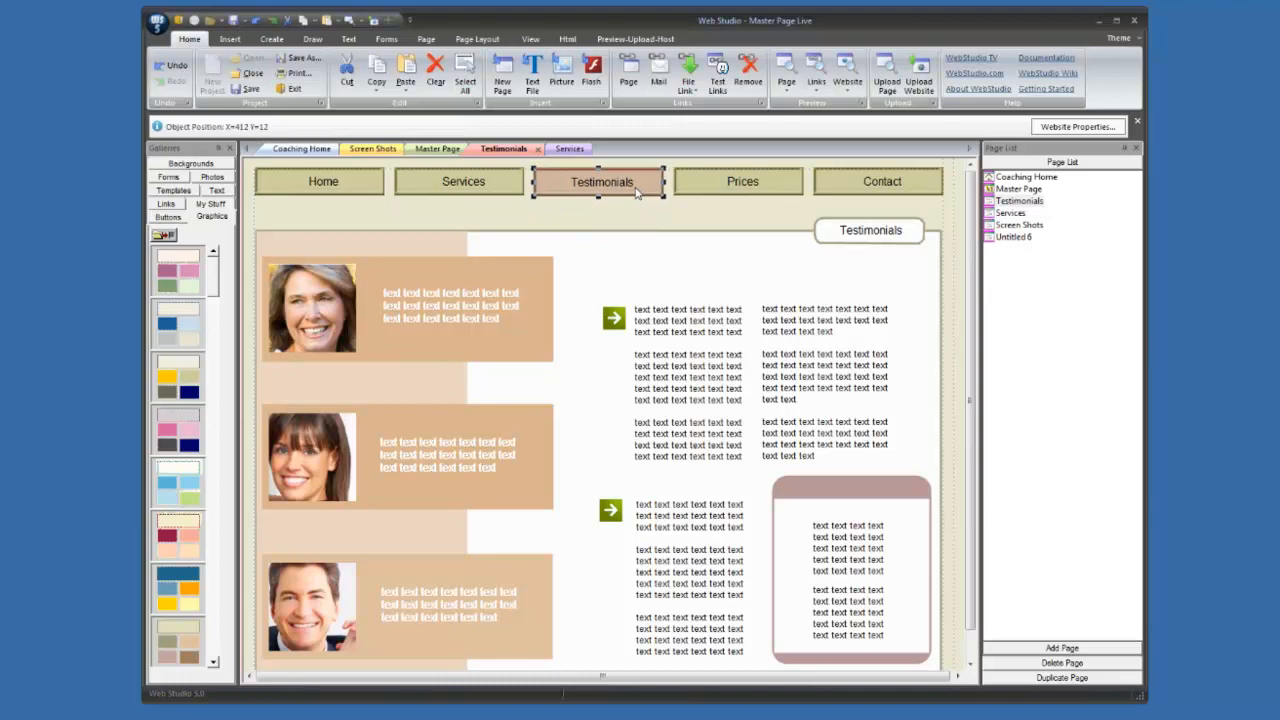
{"action": "right_click", "coordinate": [636, 193]}
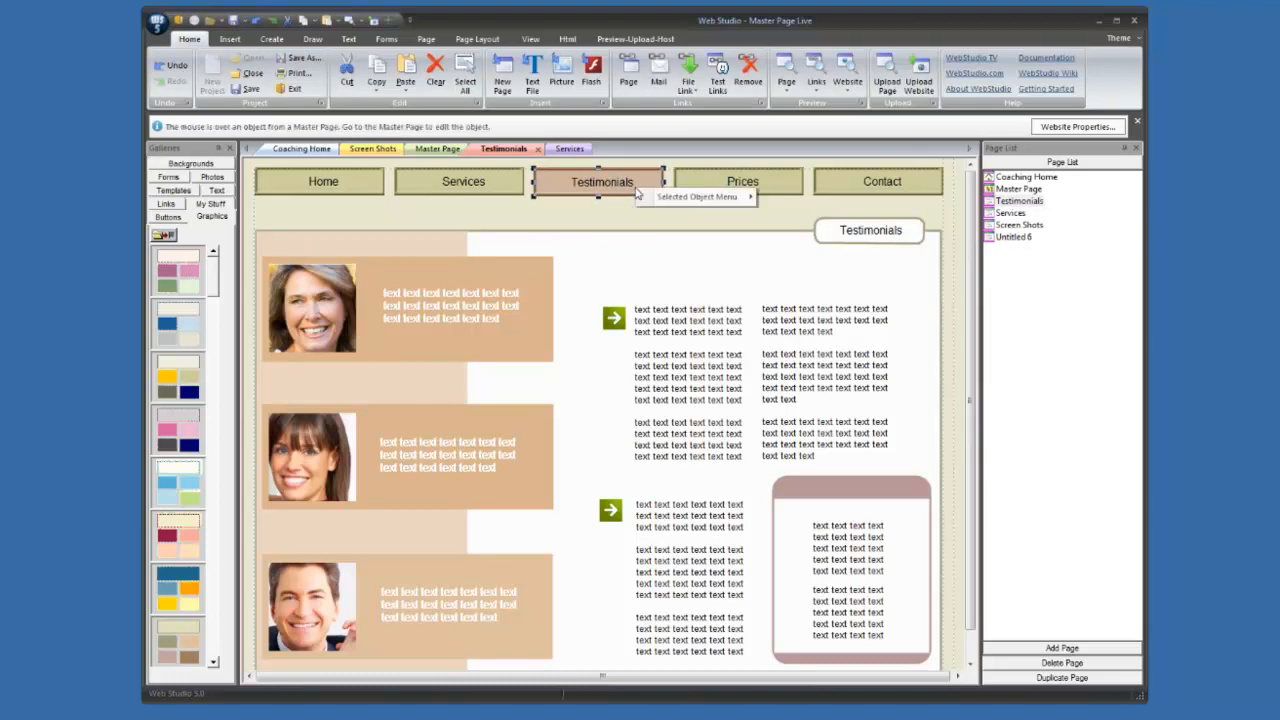
{"action": "mouse_move", "coordinate": [695, 199]}
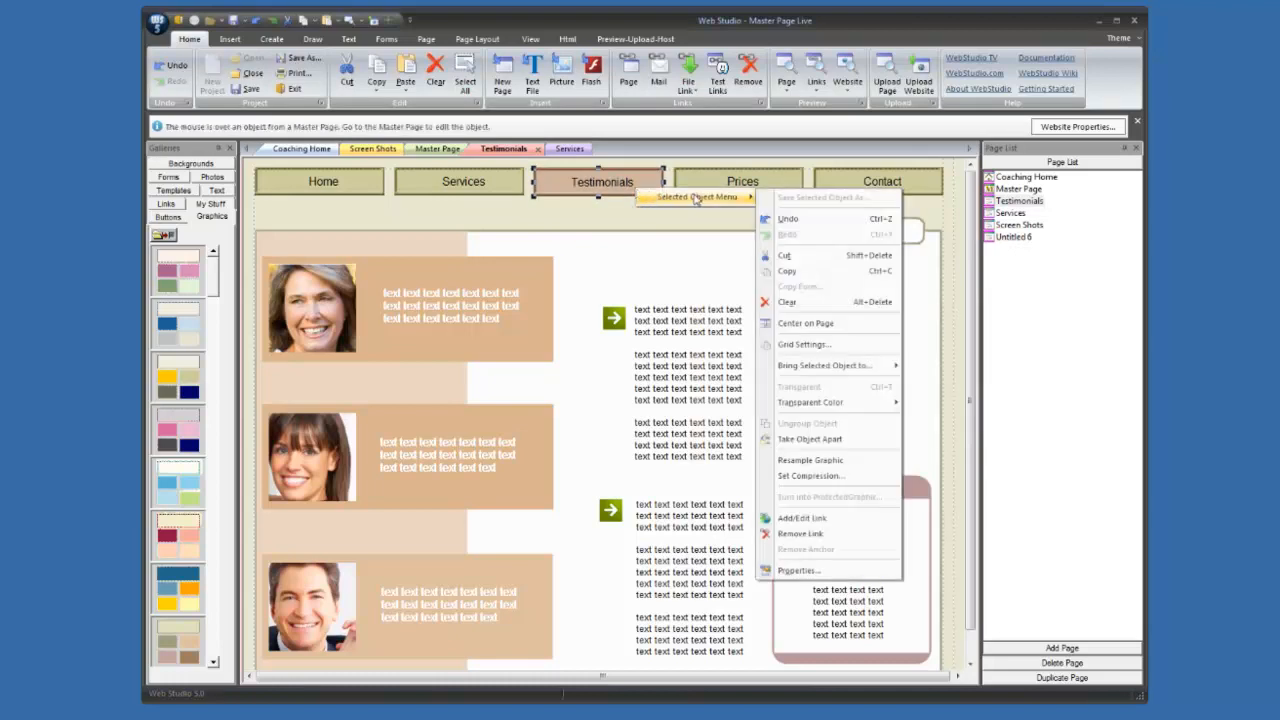
{"action": "left_click", "coordinate": [853, 569]}
{"action": "left_click", "coordinate": [530, 256]}
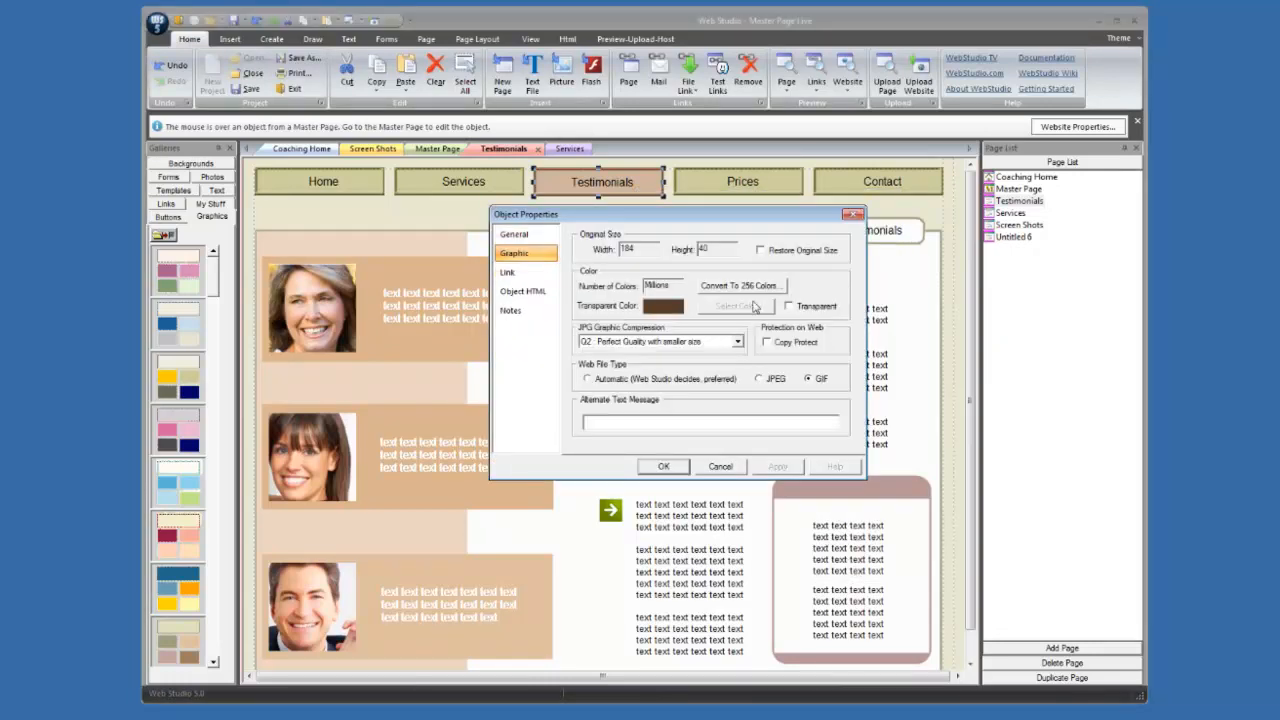
{"action": "left_click", "coordinate": [665, 467]}
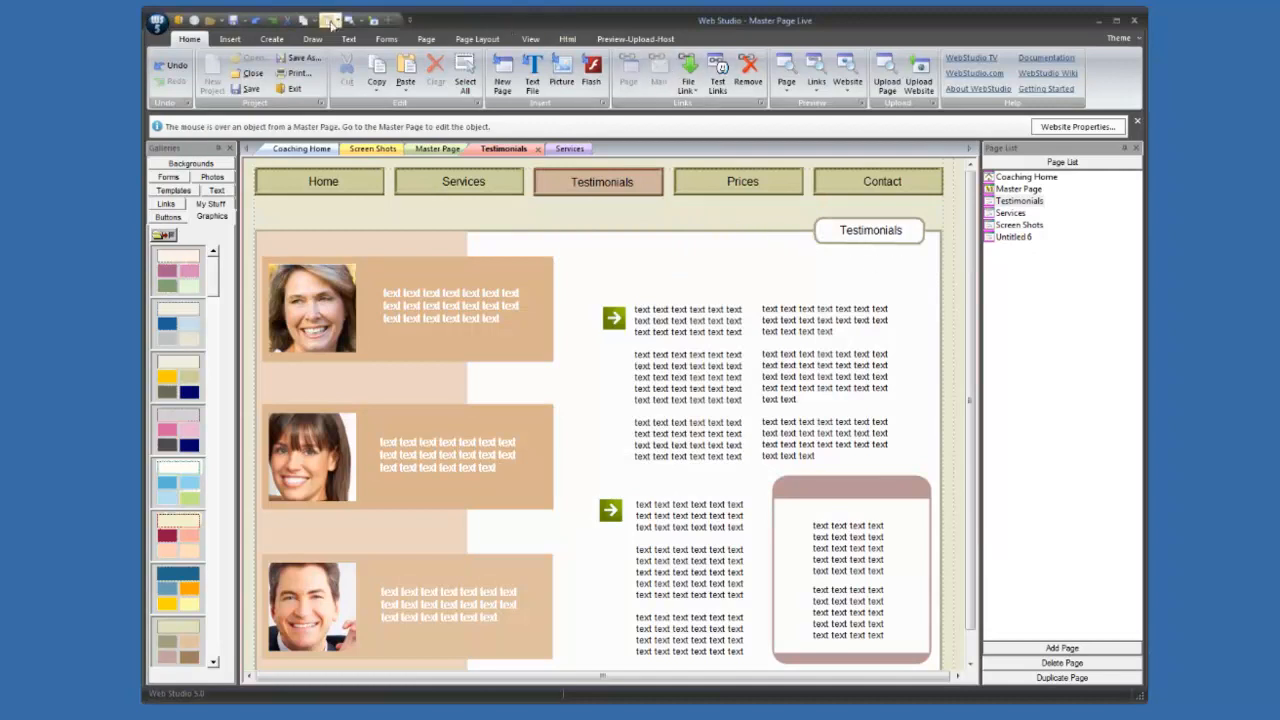
- Save the project, preview the Testimonials page in the WebStudio browser, and close the preview
{"action": "left_click", "coordinate": [233, 20]}
{"action": "left_click", "coordinate": [358, 21]}
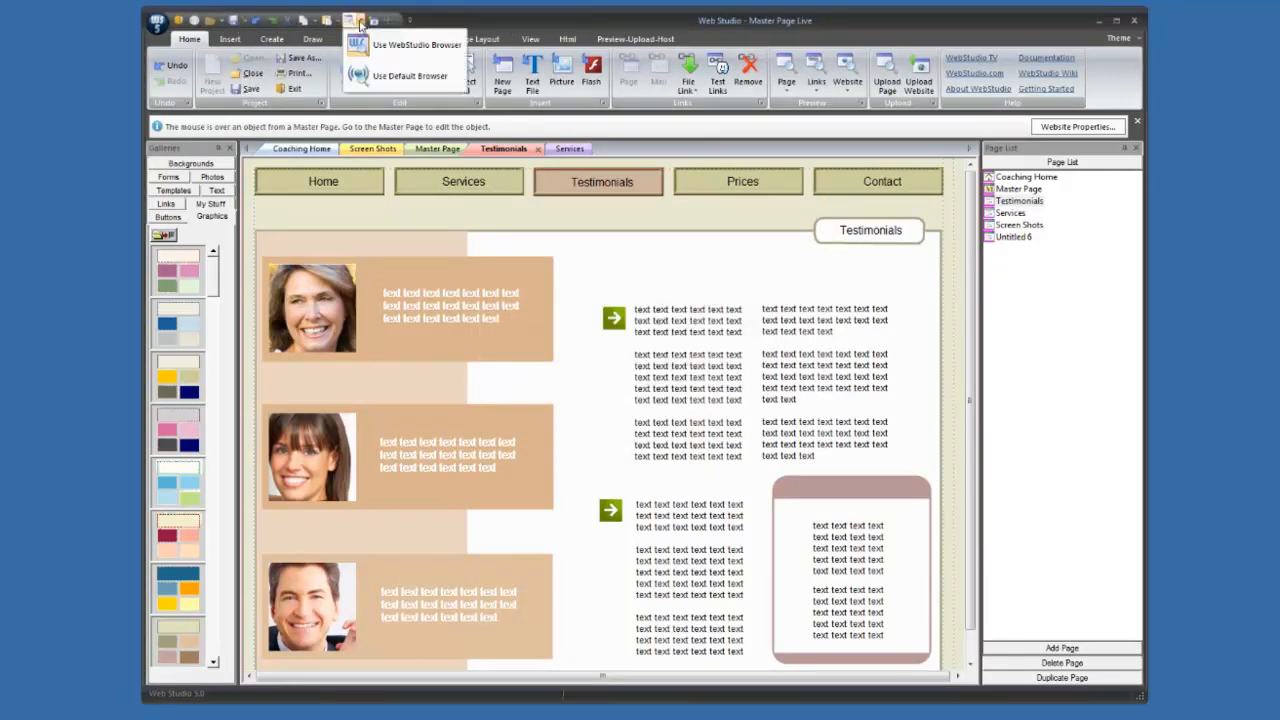
{"action": "left_click", "coordinate": [356, 40]}
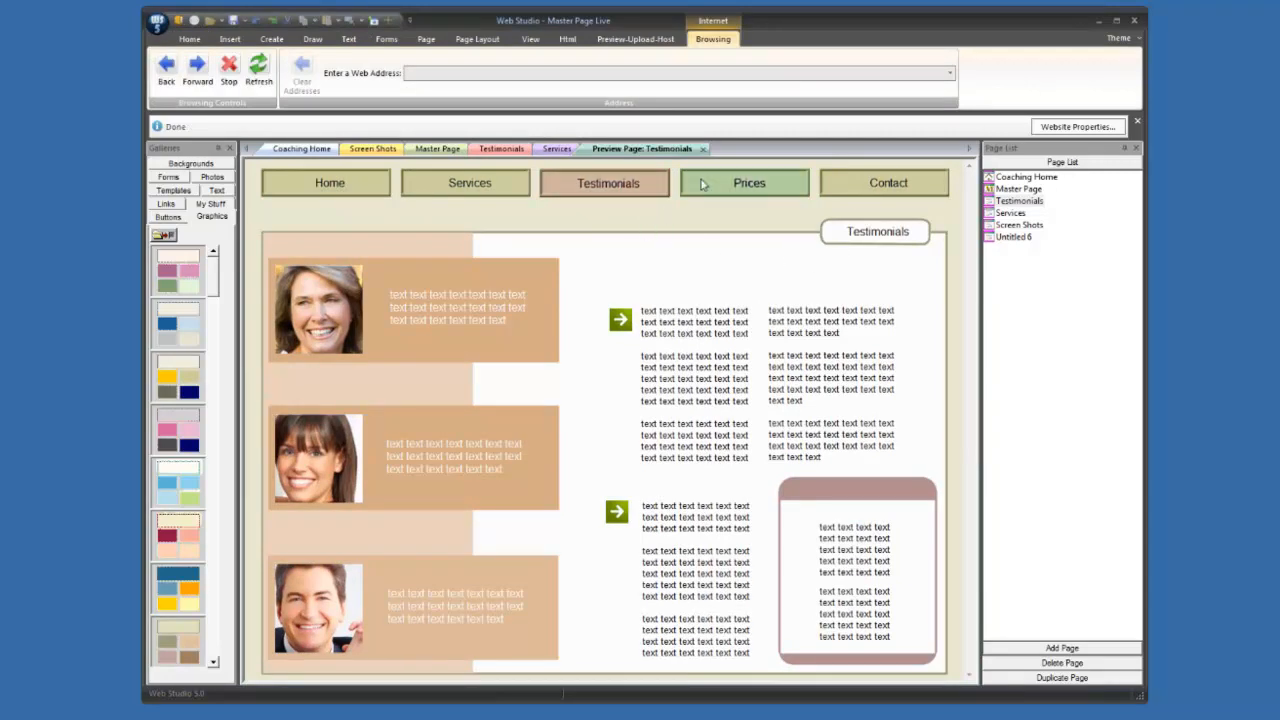
{"action": "left_click", "coordinate": [703, 148]}
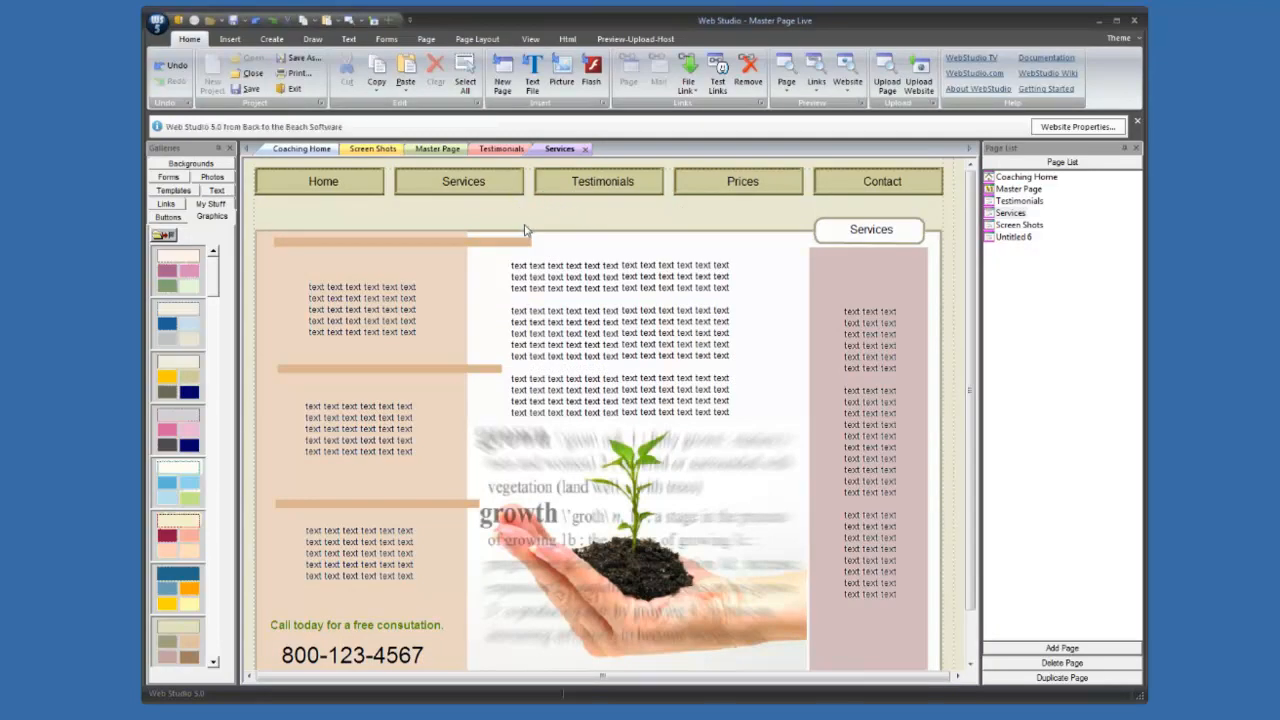
- Paste the copied button on the Services page and place it directly over the master page's Services button
{"action": "key", "text": "ctrl+v"}
{"action": "left_click_drag", "start_coordinate": [526, 215], "coordinate": [502, 193]}
- Set the overlaid Services button's normal hue to 162 in its rollover settings and save the project
{"action": "double_click", "coordinate": [502, 193]}
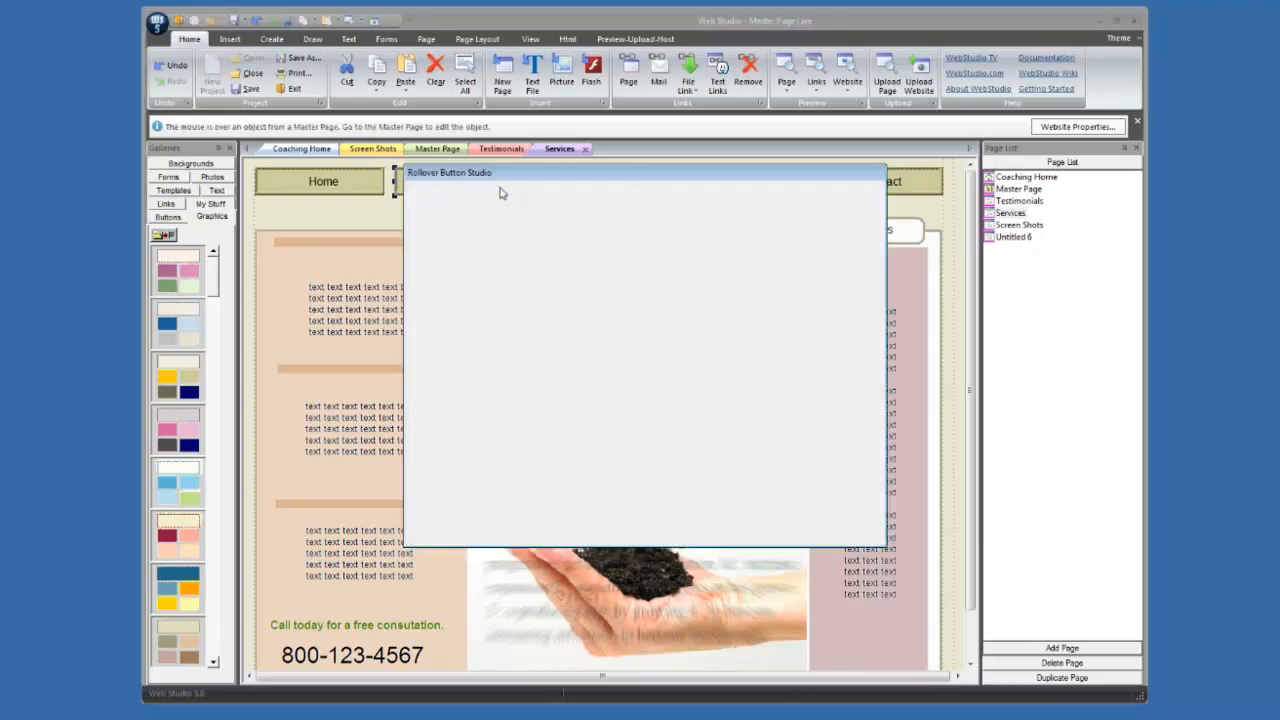
{"action": "left_click_drag", "start_coordinate": [497, 336], "coordinate": [496, 338]}
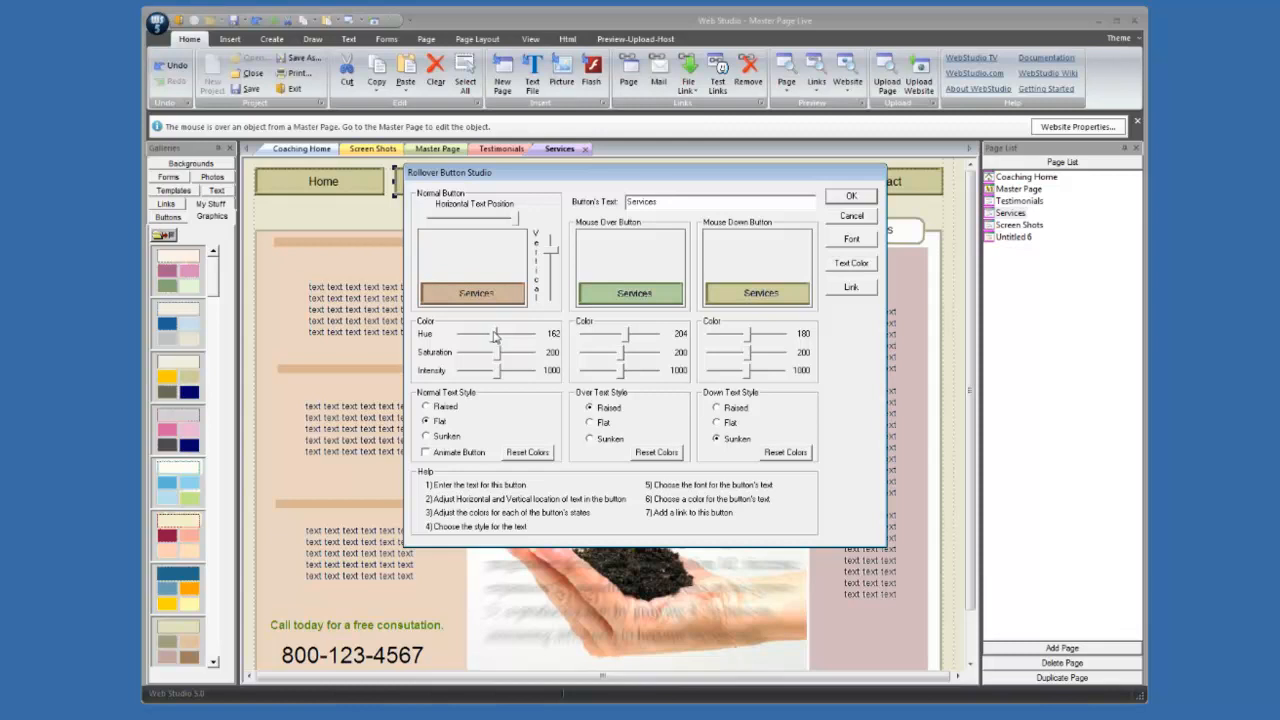
{"action": "left_click", "coordinate": [842, 200]}
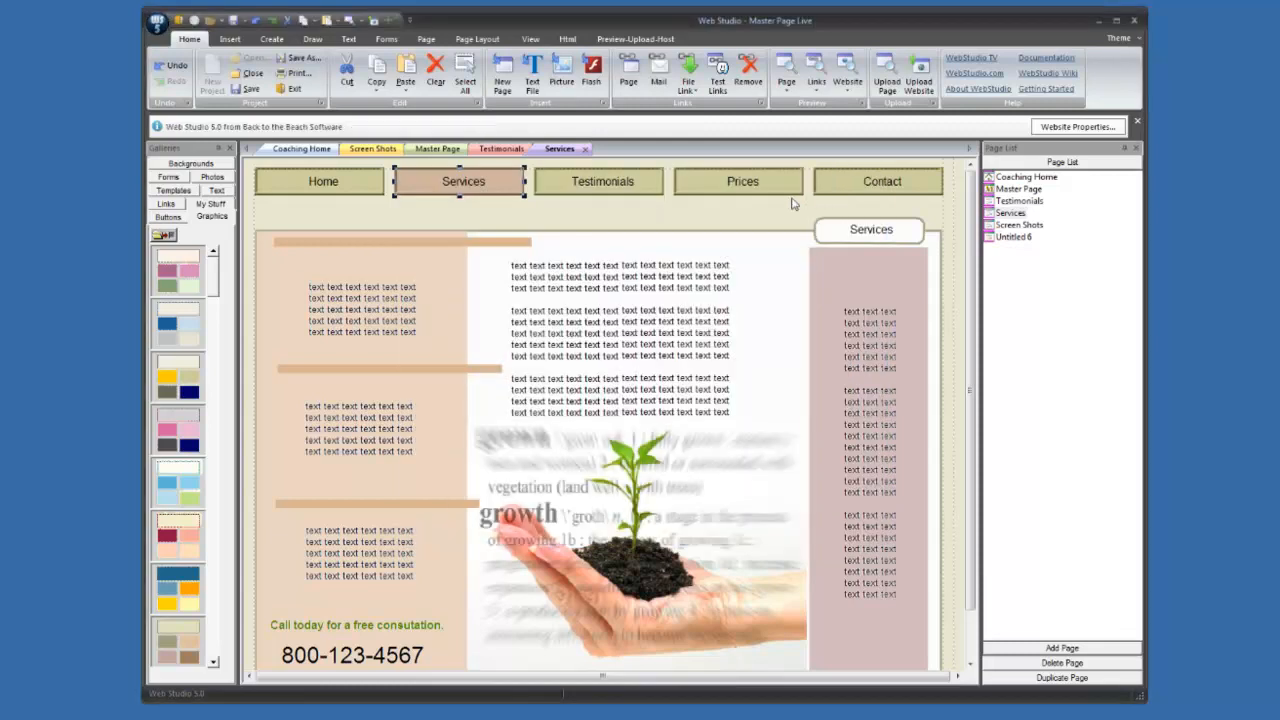
{"action": "left_click", "coordinate": [558, 220]}
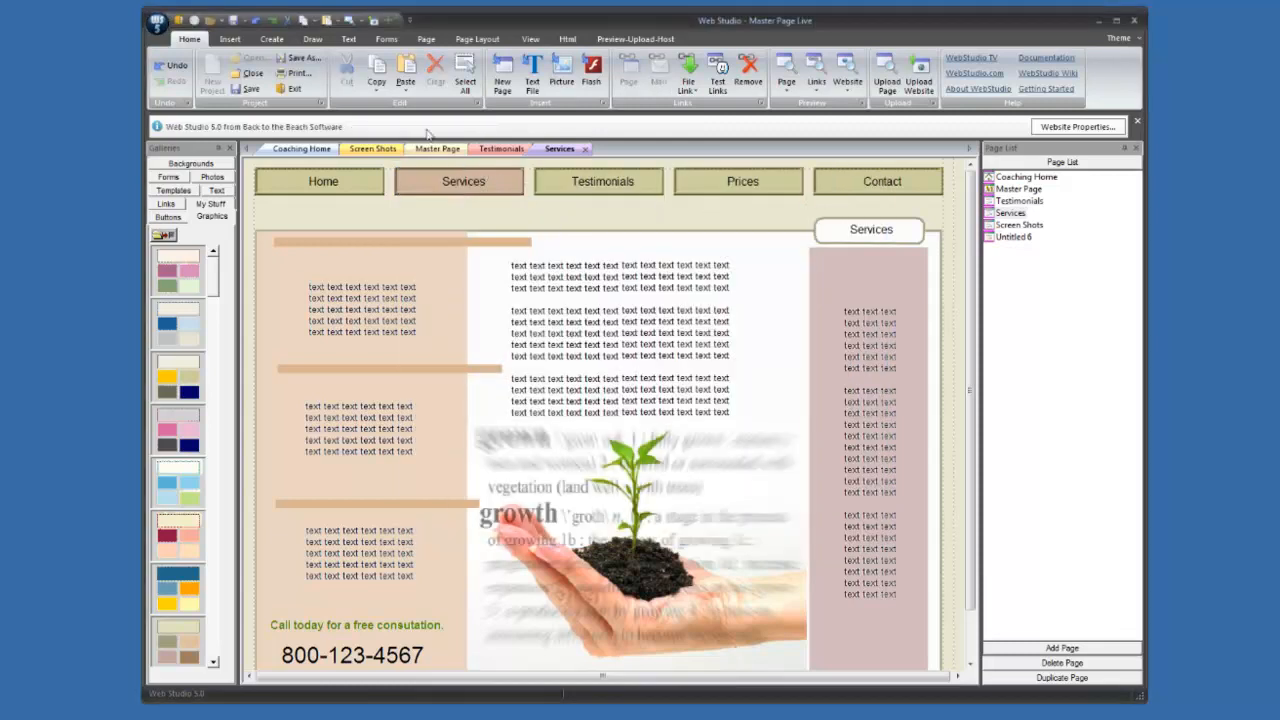
{"action": "left_click", "coordinate": [234, 21]}
- Give the Testimonials page its own light orange background color and compare it with the master page
{"action": "left_click", "coordinate": [1020, 189]}
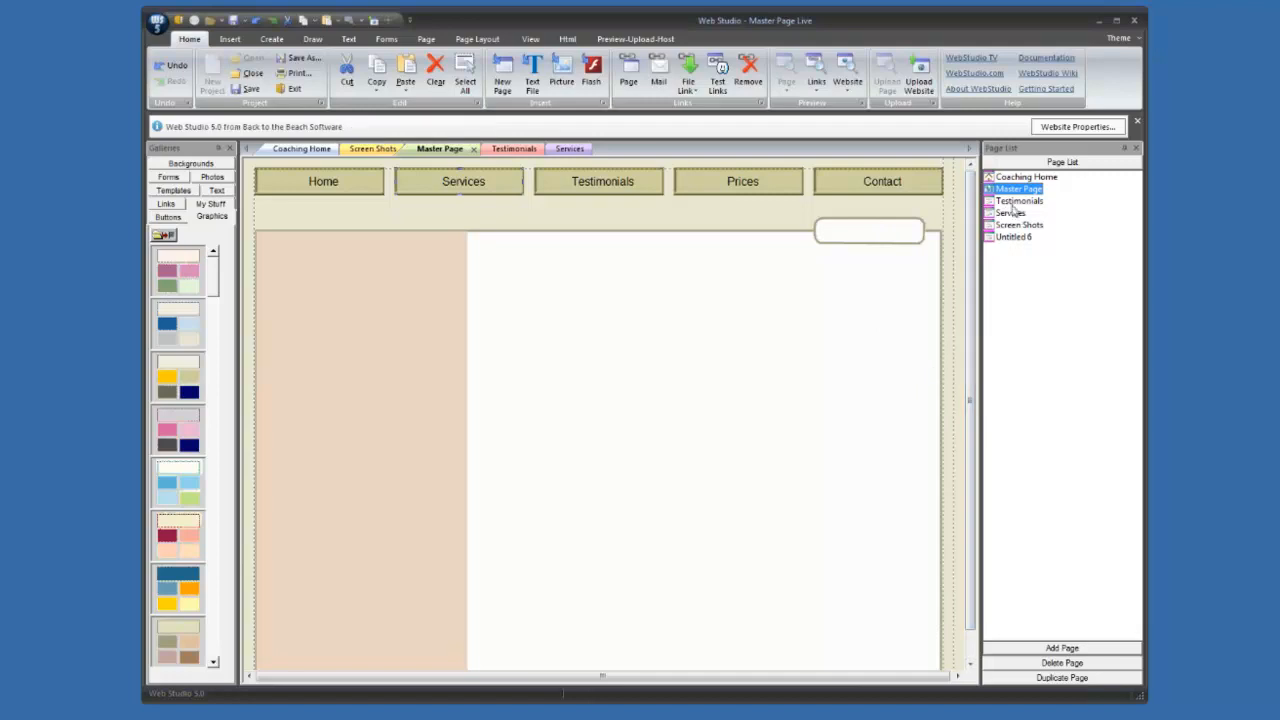
{"action": "left_click", "coordinate": [1016, 202]}
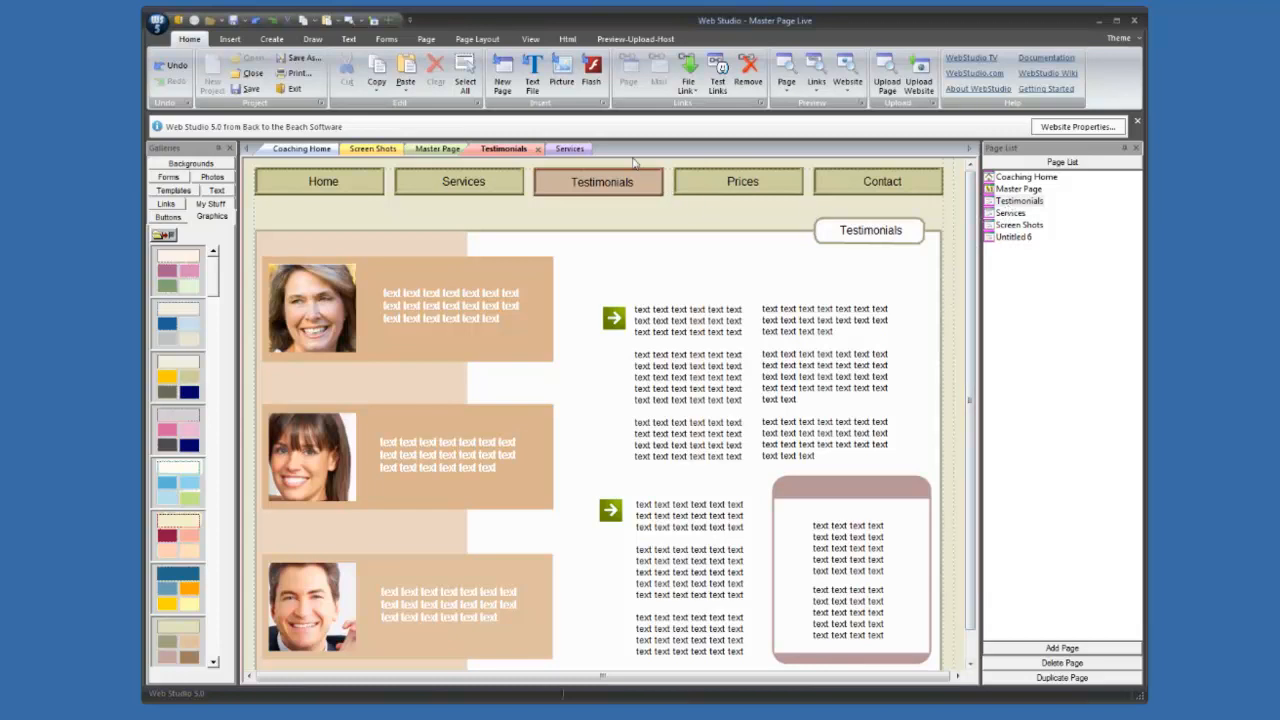
{"action": "left_click", "coordinate": [427, 38]}
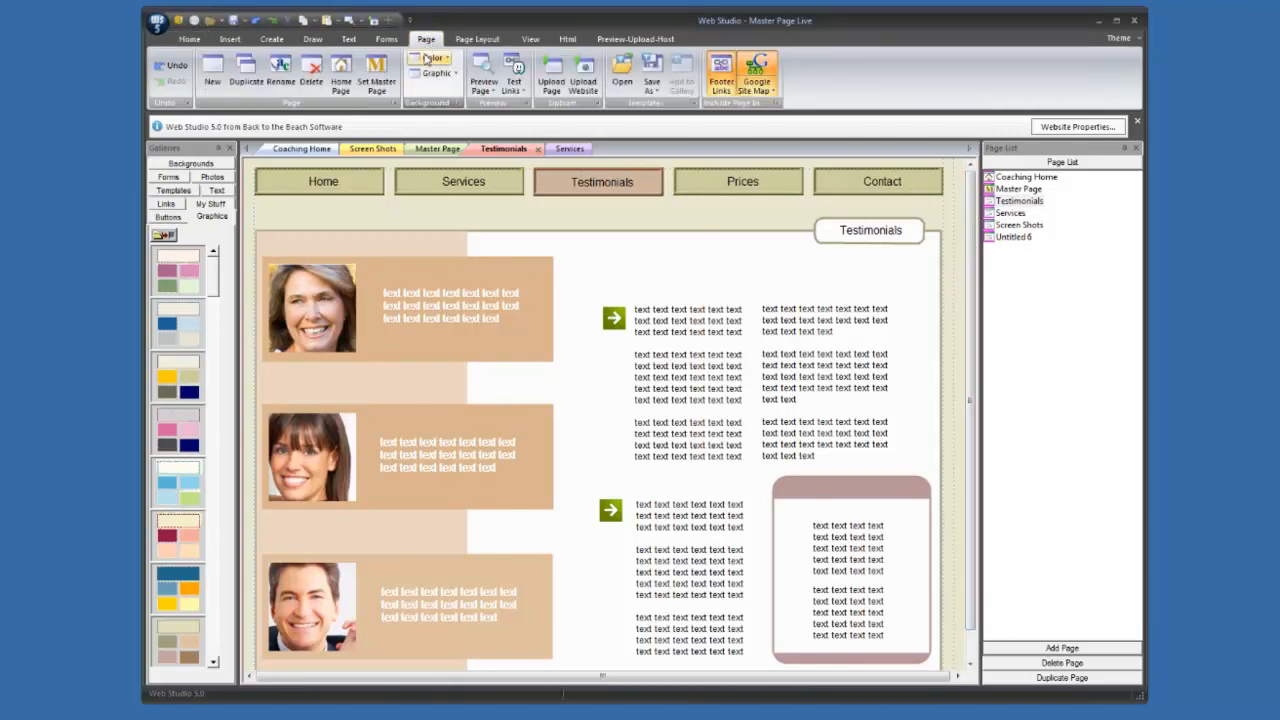
{"action": "left_click", "coordinate": [432, 58]}
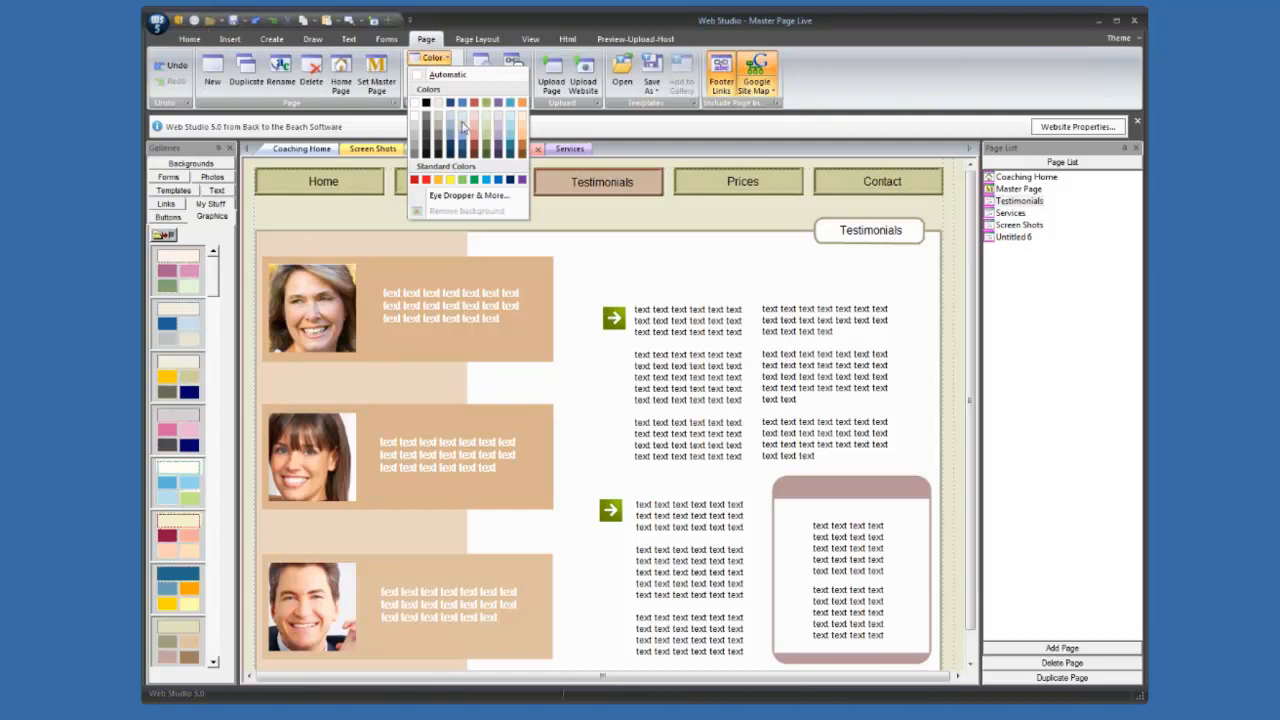
{"action": "left_click", "coordinate": [521, 119]}
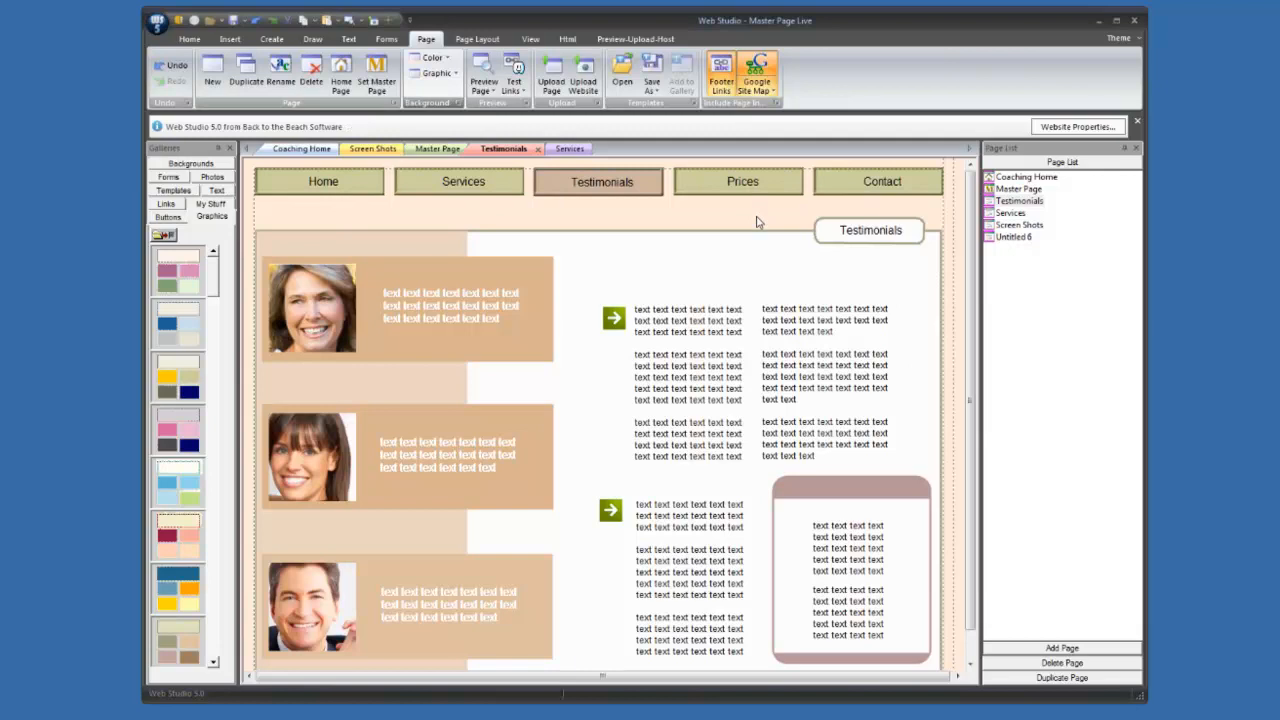
{"action": "left_click", "coordinate": [1017, 189]}
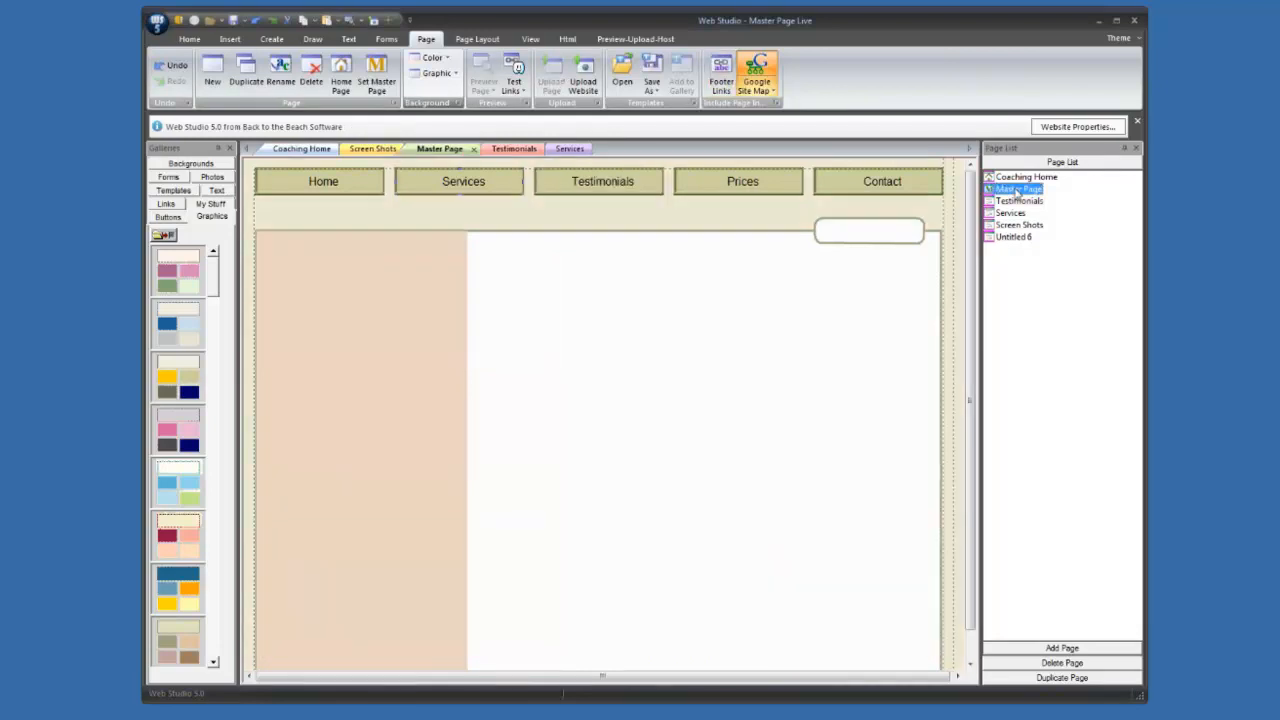
{"action": "left_click", "coordinate": [1015, 202]}
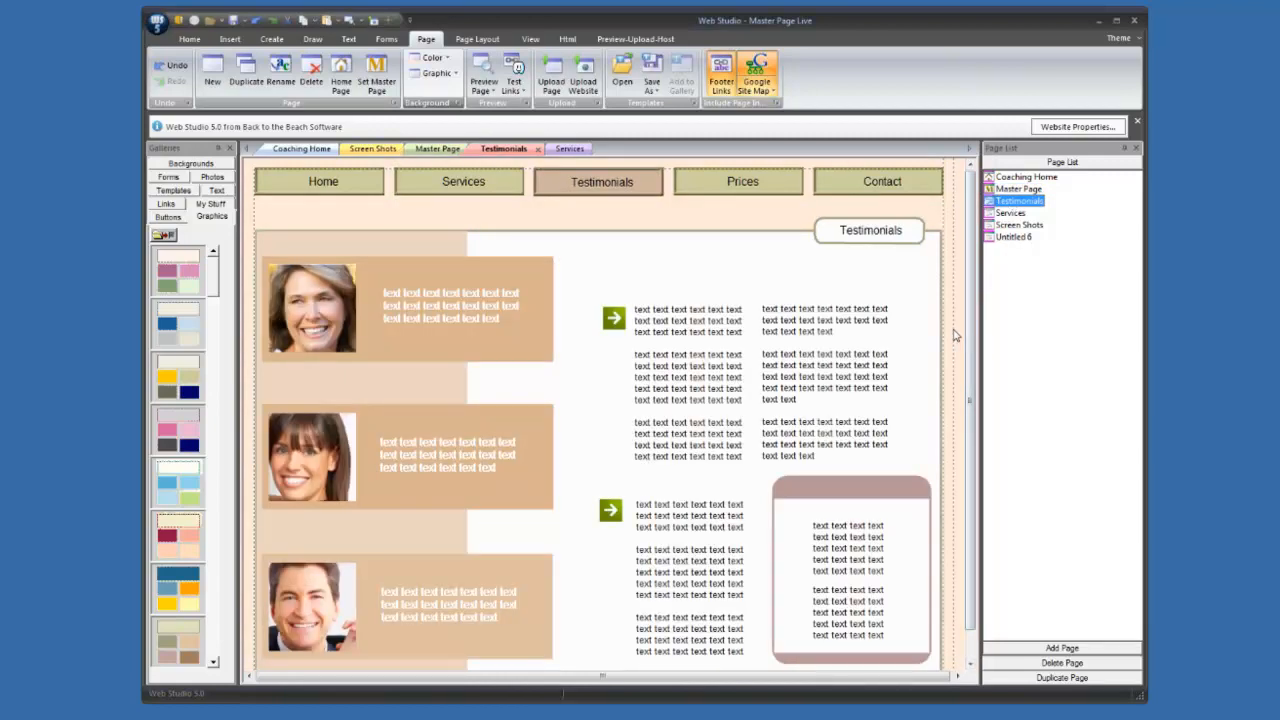
- Remove the Testimonials page's own background so the master page background applies
{"action": "right_click", "coordinate": [563, 218]}
{"action": "mouse_move", "coordinate": [600, 223]}
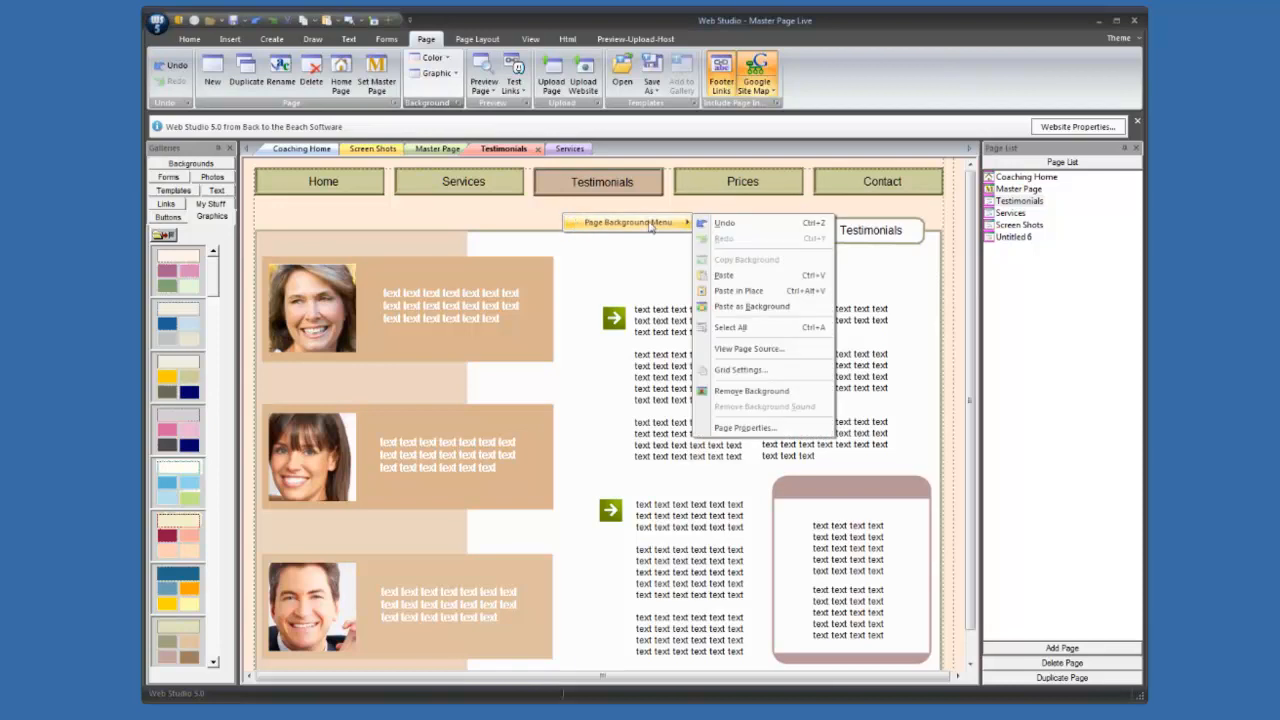
{"action": "left_click", "coordinate": [784, 392]}
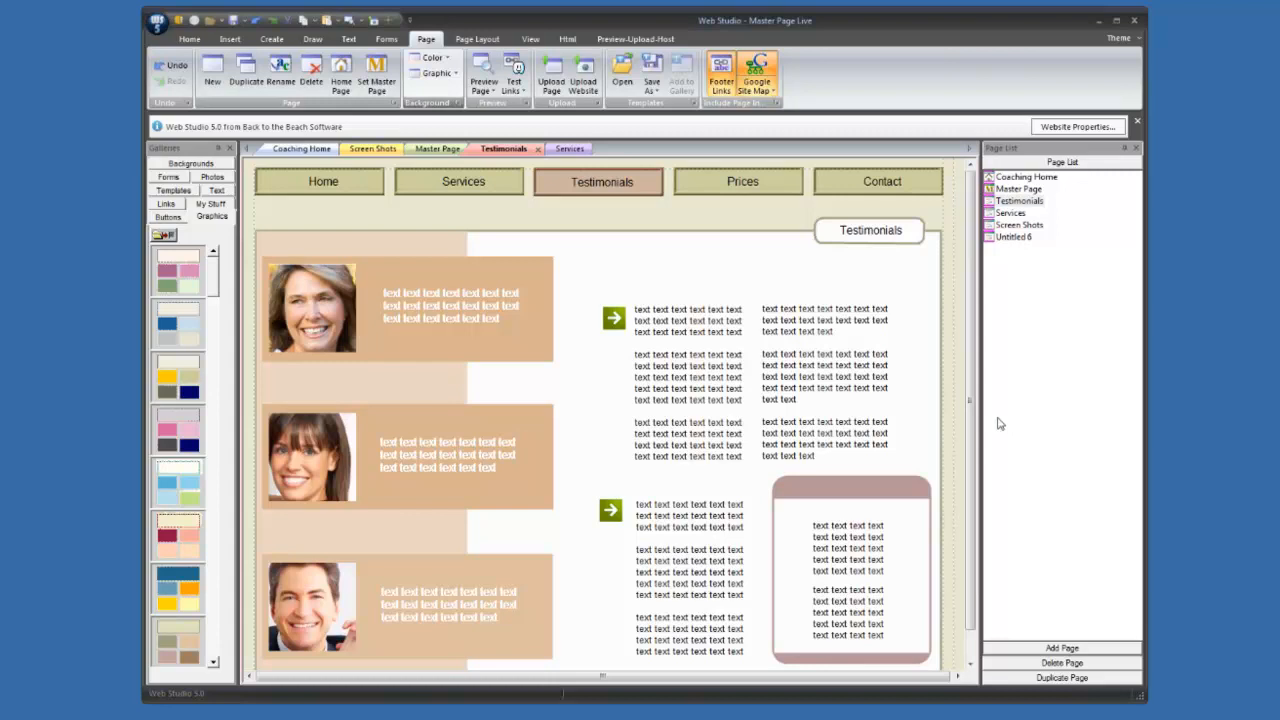
{"action": "right_click", "coordinate": [543, 216]}
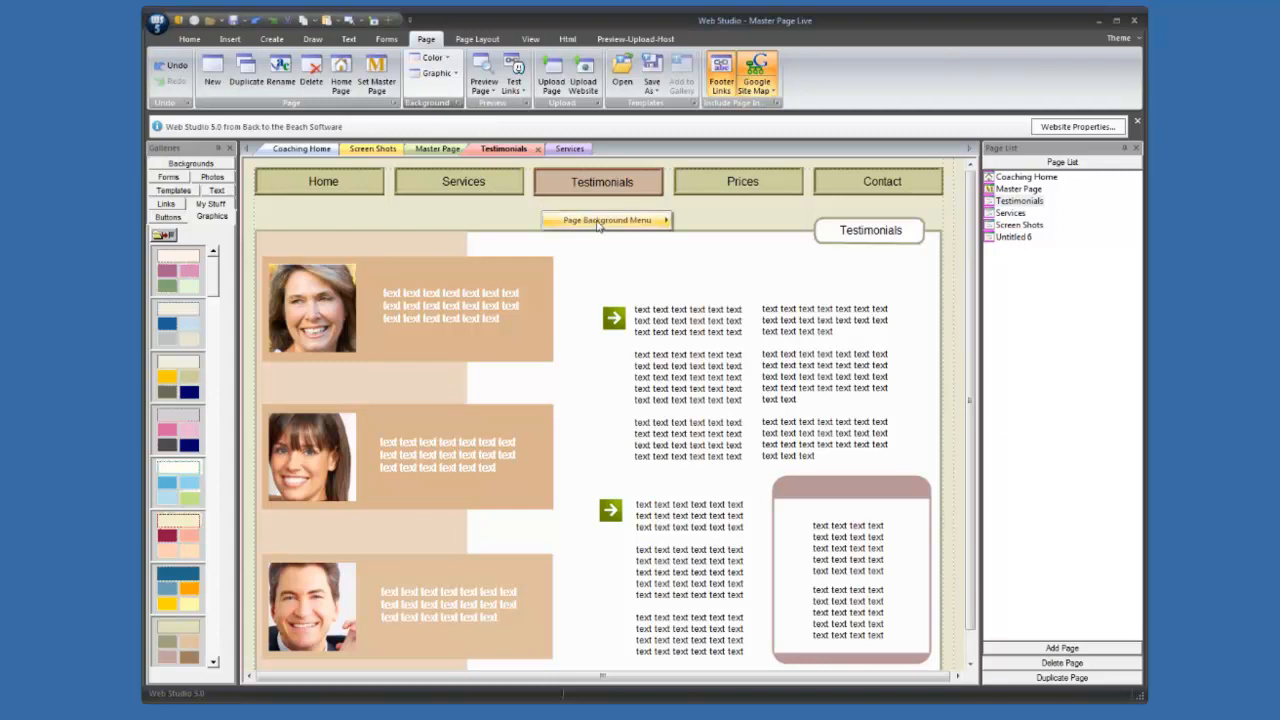
{"action": "mouse_move", "coordinate": [607, 225]}
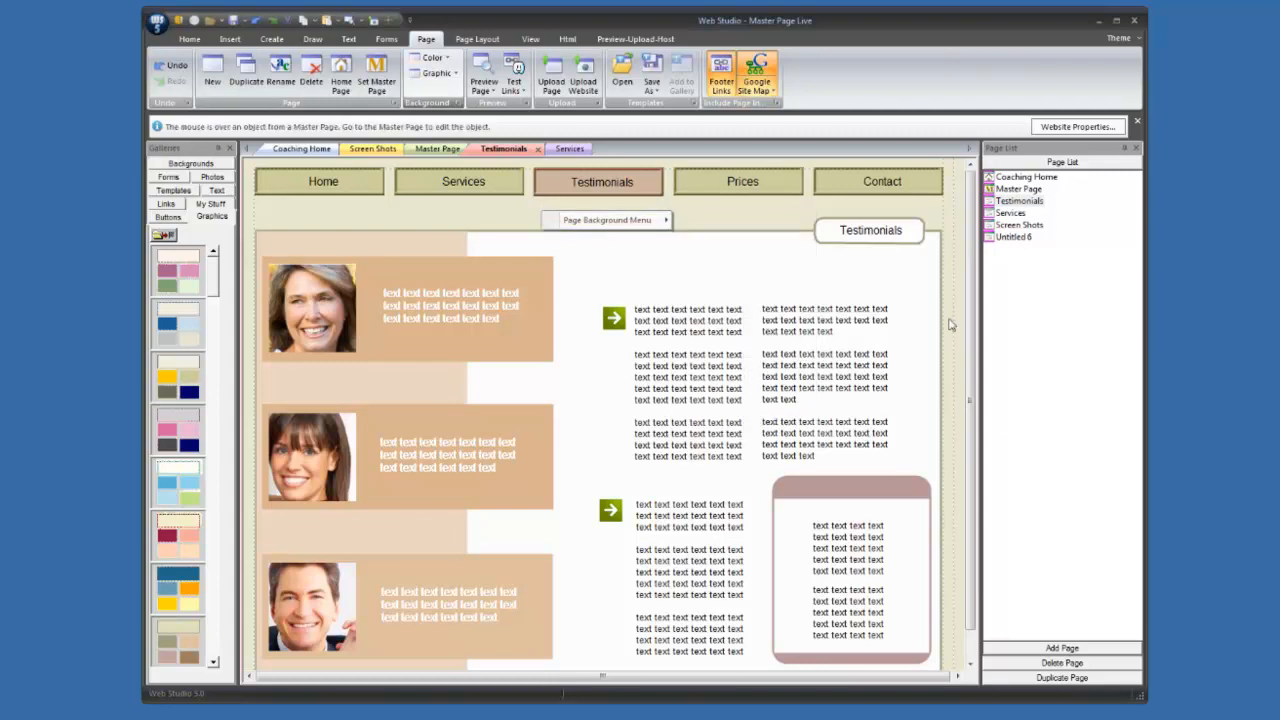
{"action": "left_click", "coordinate": [518, 224]}
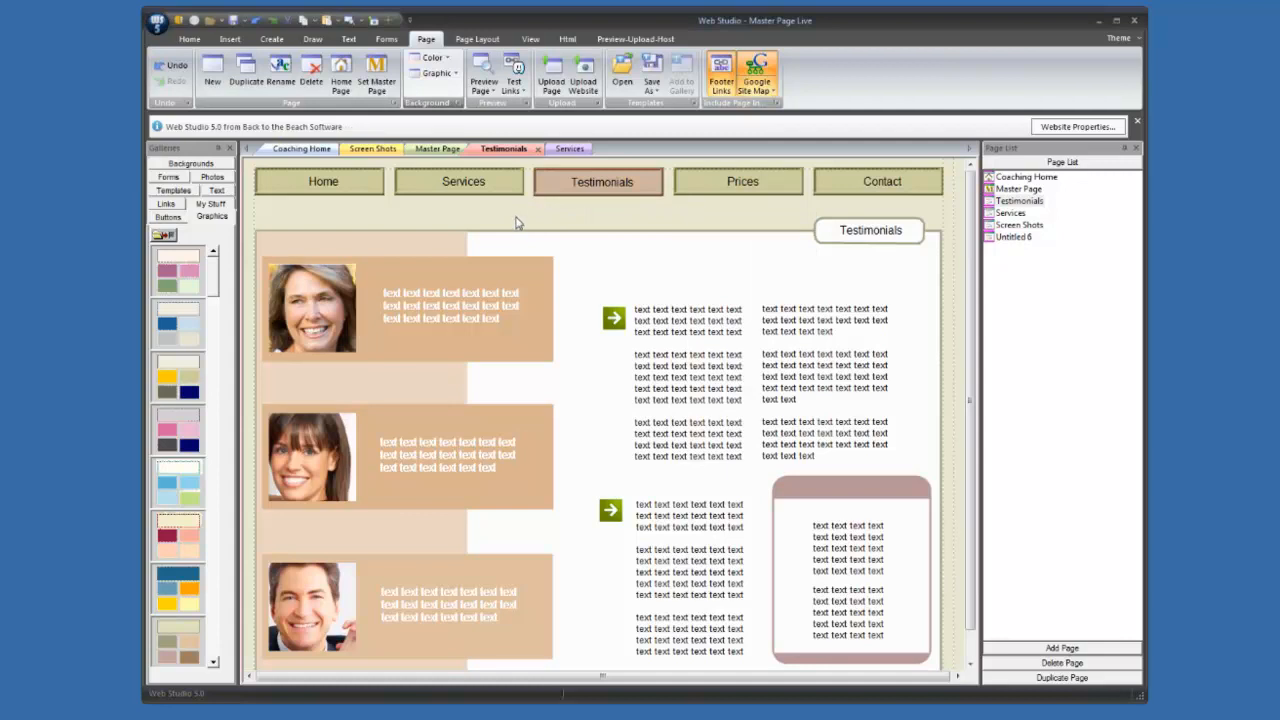
- Reapply the light orange background color to the Testimonials page and remove it again
{"action": "left_click", "coordinate": [430, 58]}
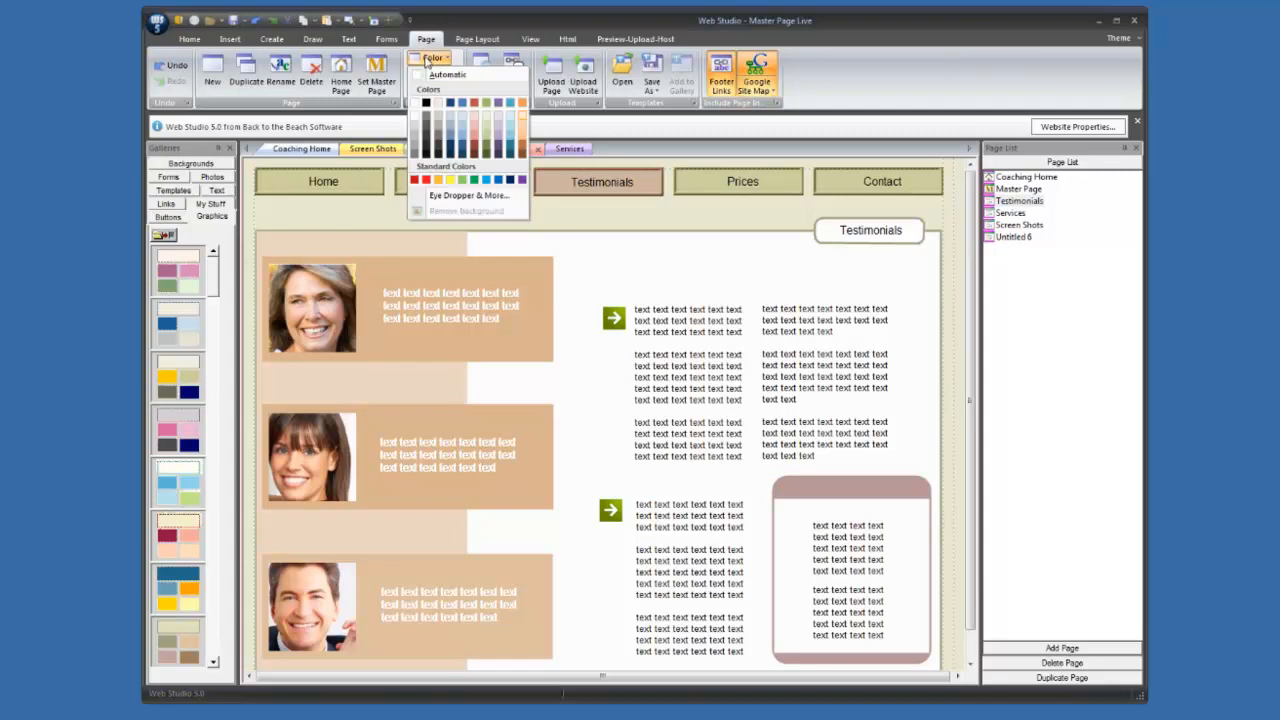
{"action": "left_click", "coordinate": [519, 120]}
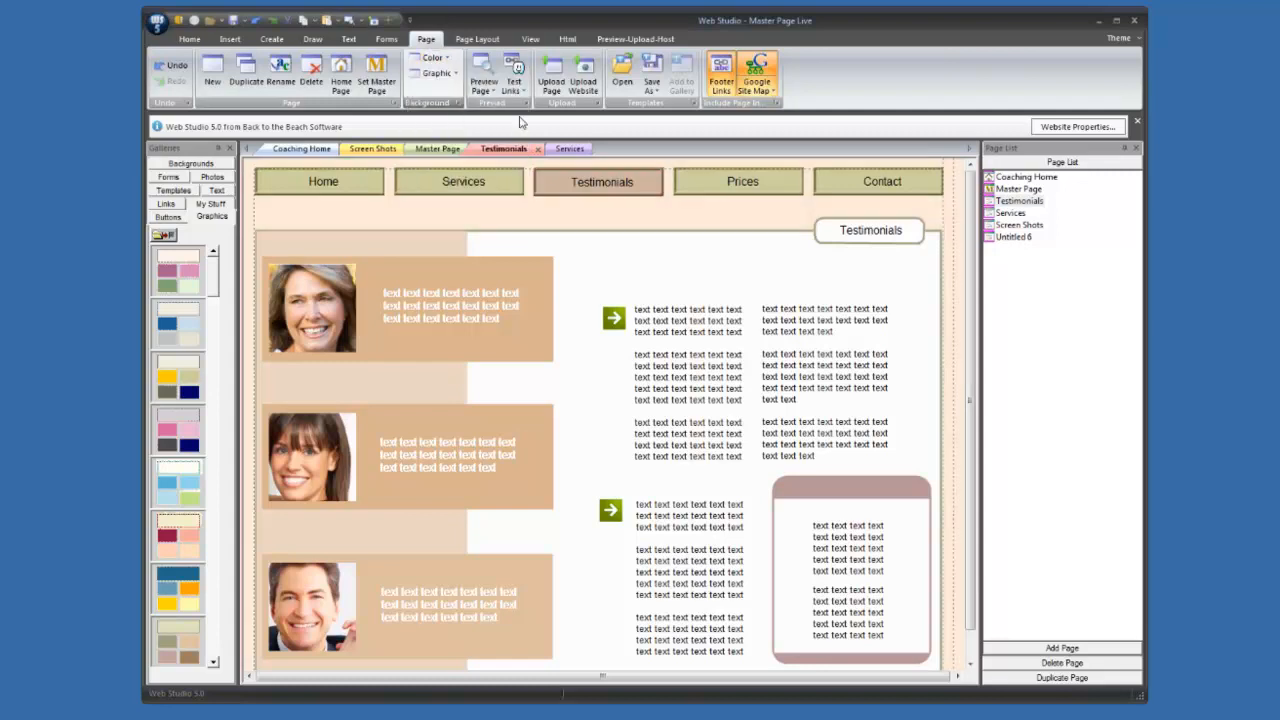
{"action": "right_click", "coordinate": [501, 218]}
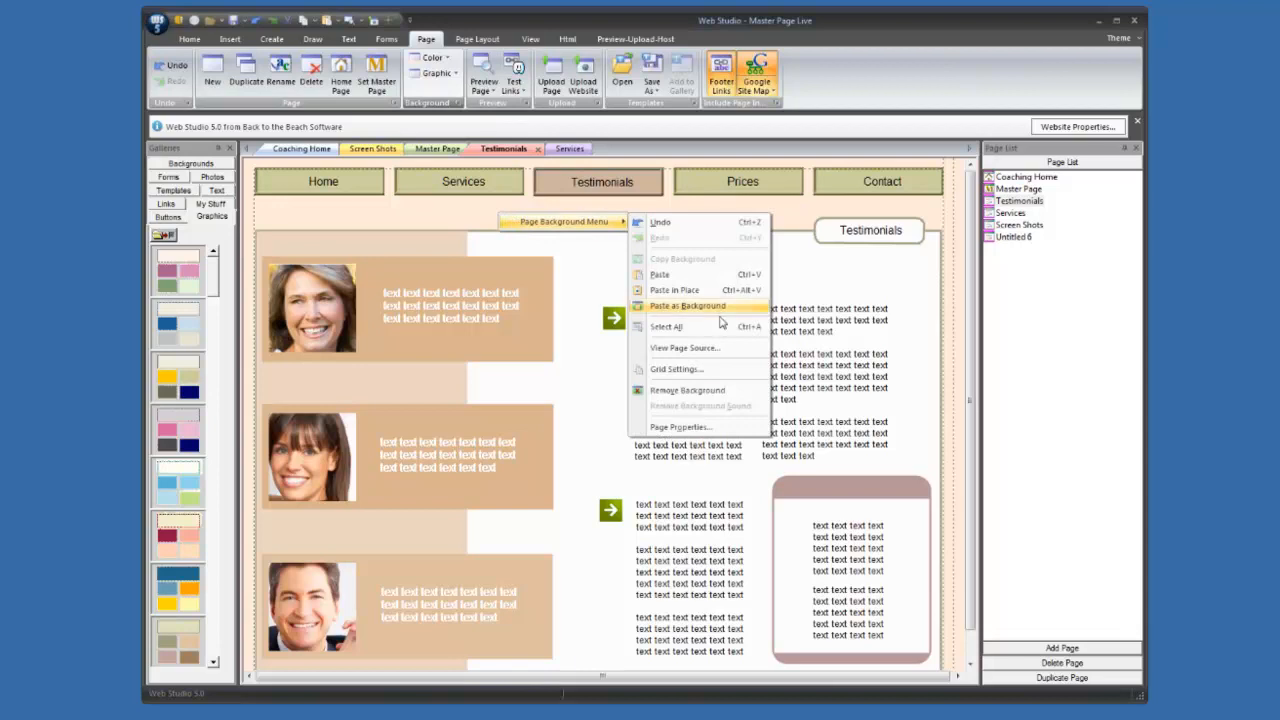
{"action": "left_click", "coordinate": [726, 395]}
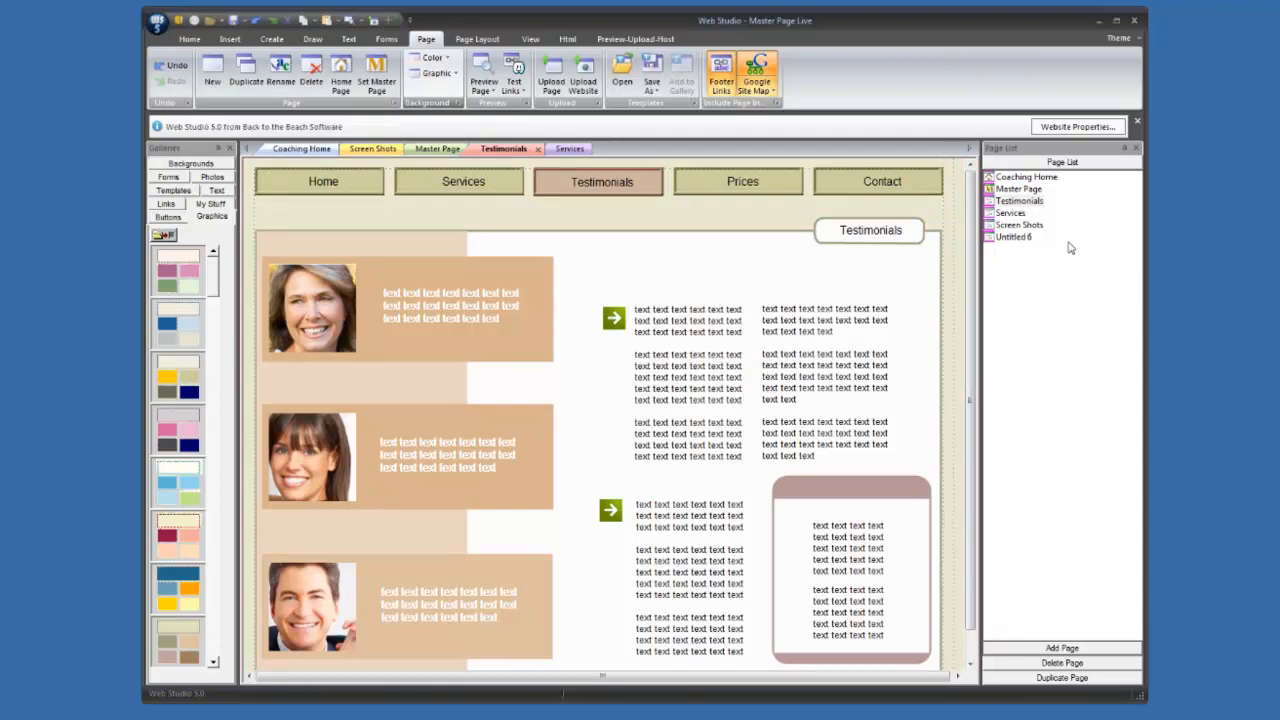
- Compare the master page with the Testimonials and Services pages, checking the shared layout and the recolored current-page buttons
{"action": "left_click", "coordinate": [1032, 190]}
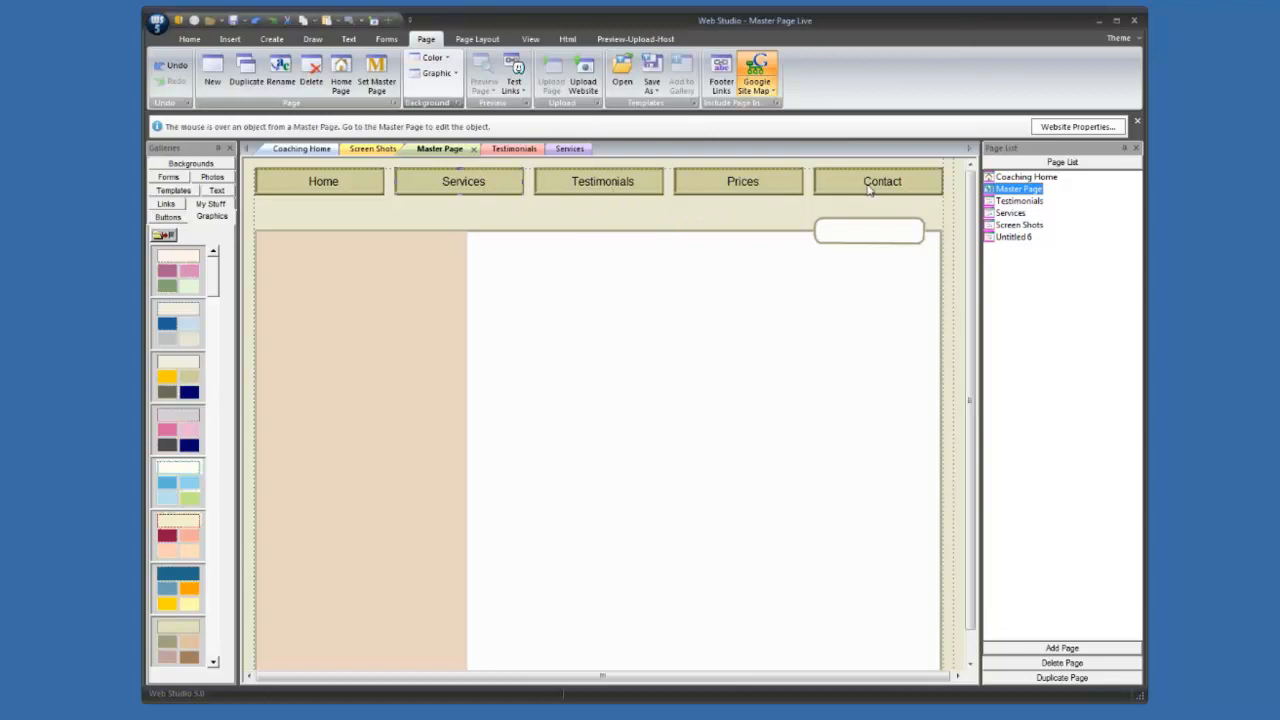
{"action": "left_click", "coordinate": [1013, 203]}
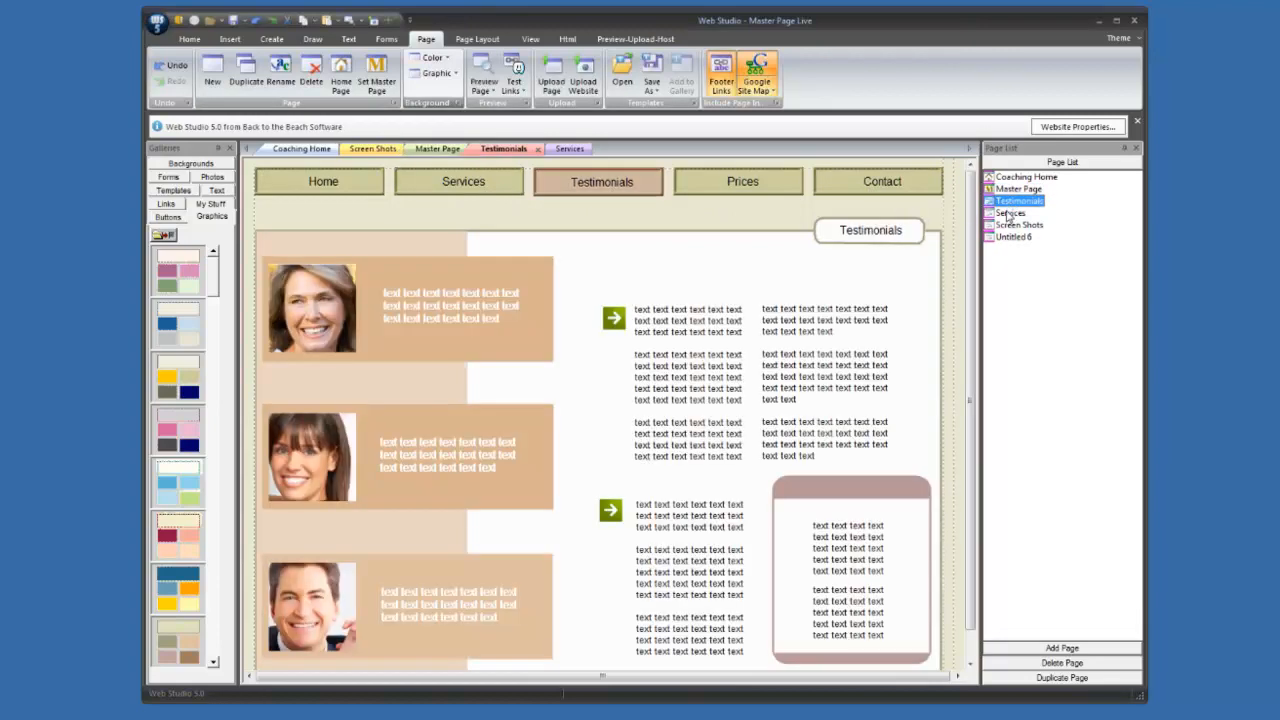
{"action": "left_click", "coordinate": [1010, 213]}
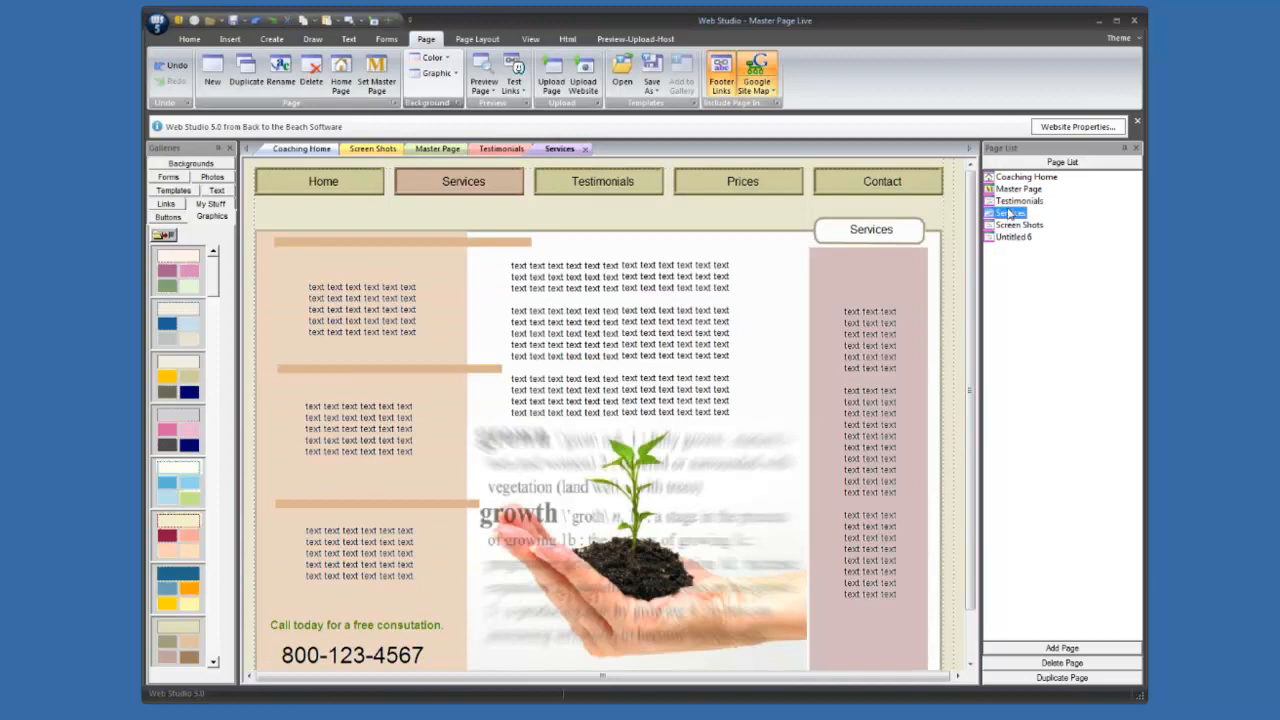
{"action": "left_click", "coordinate": [1012, 202]}
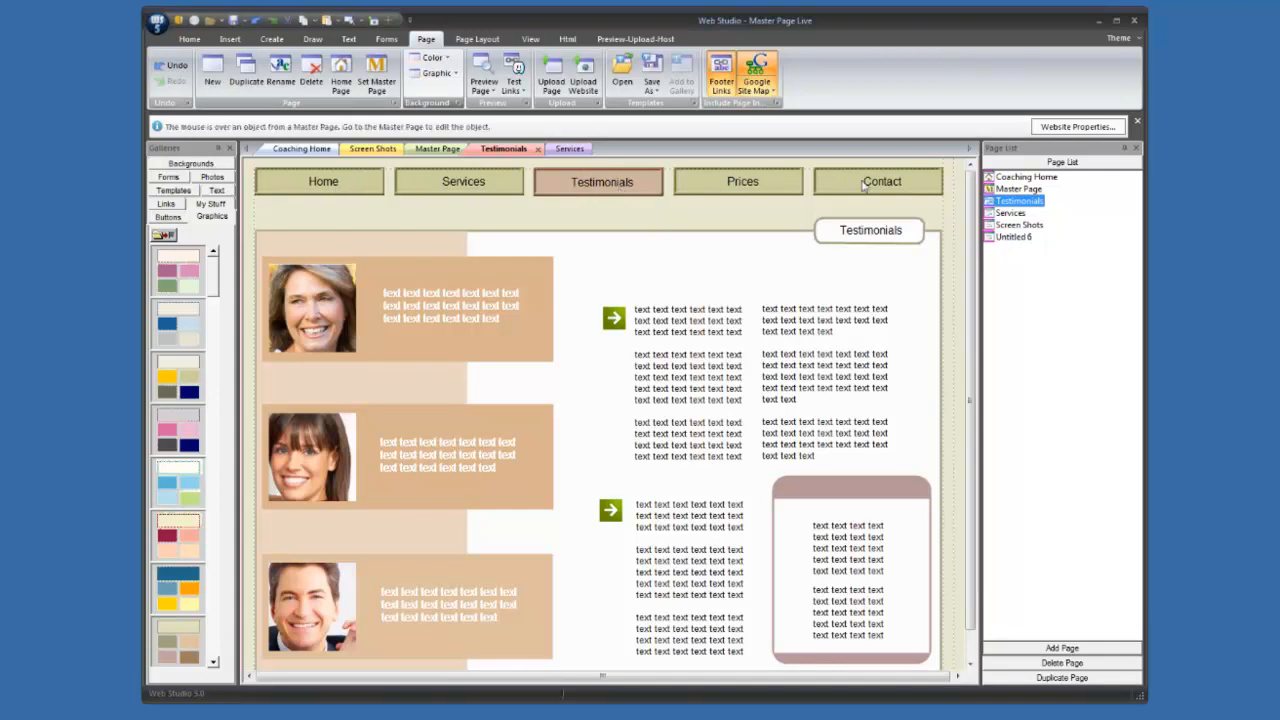
{"action": "left_click", "coordinate": [1008, 213]}
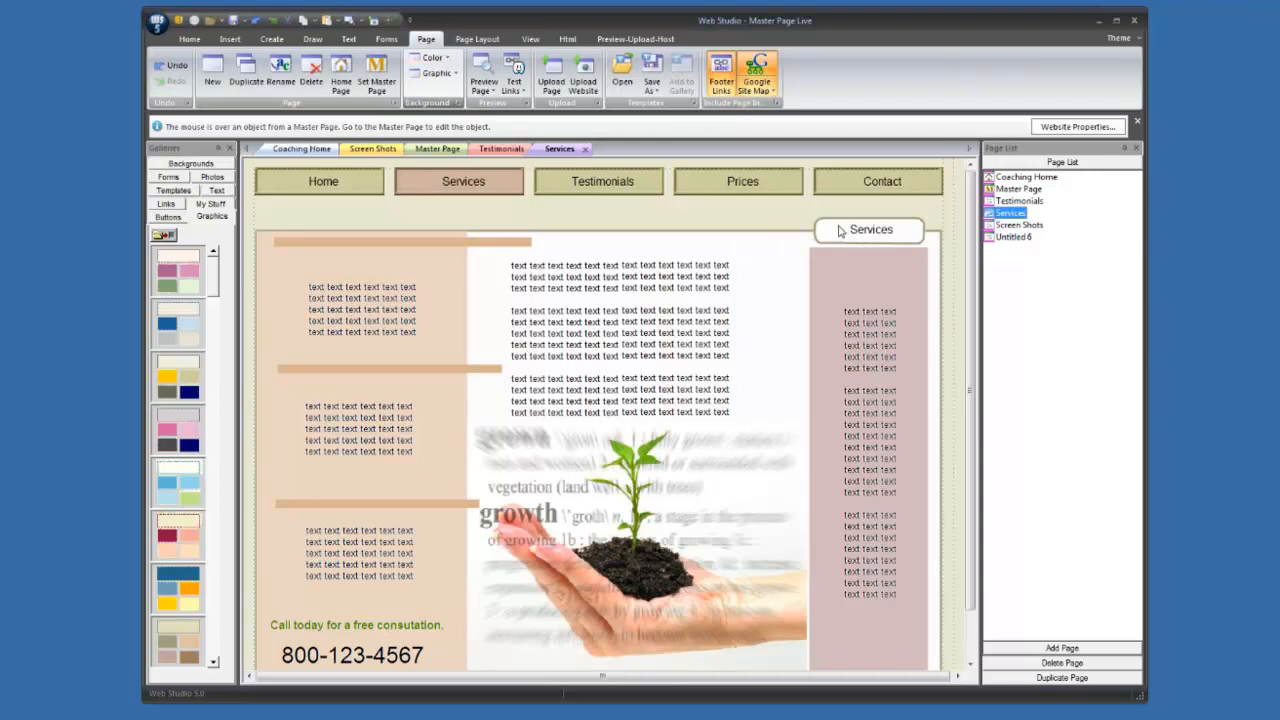
{"action": "left_click", "coordinate": [1071, 316]}
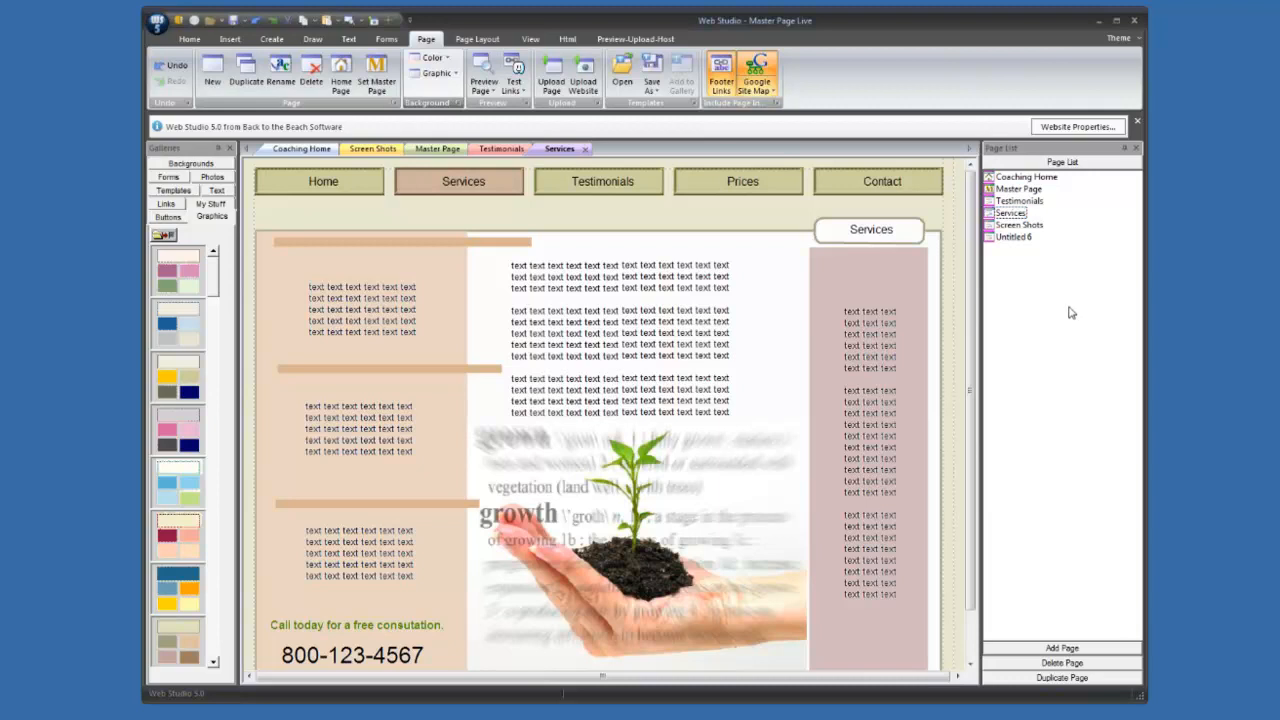
{"action": "left_click", "coordinate": [1019, 190]}
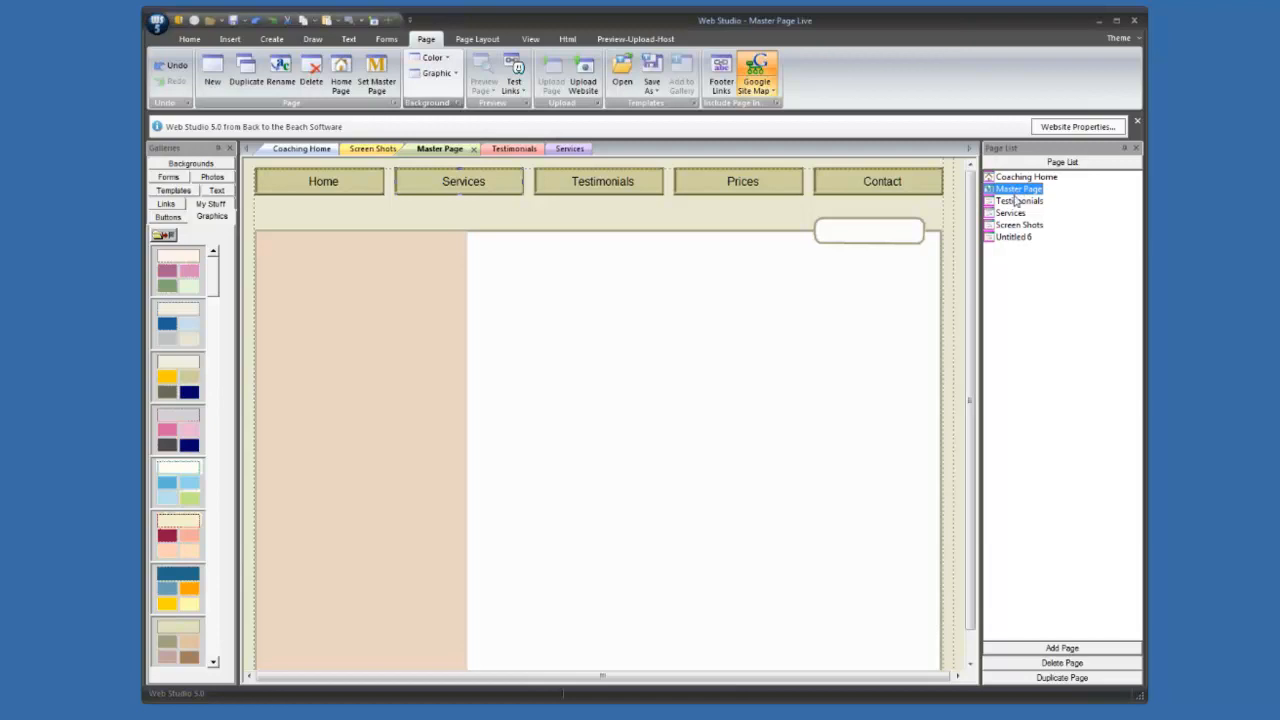
- Designate the Services page as the master page and accept the change
{"action": "left_click", "coordinate": [1012, 213]}
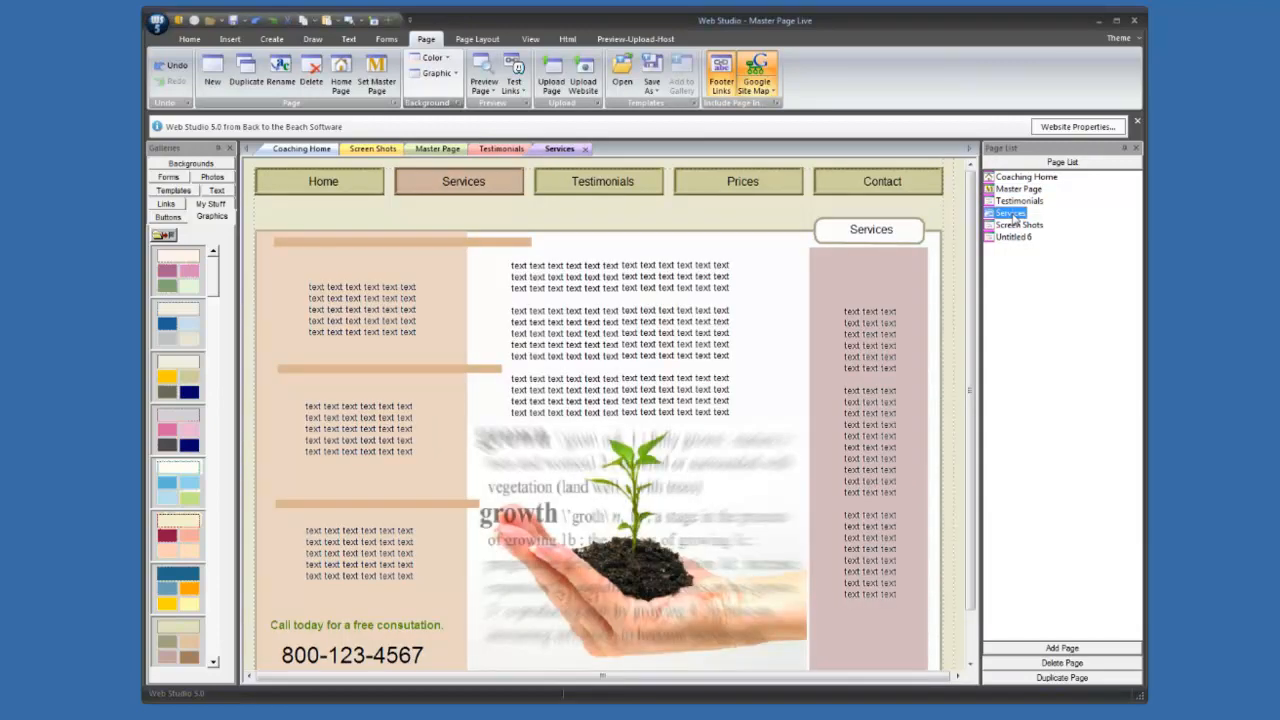
{"action": "right_click", "coordinate": [1014, 216]}
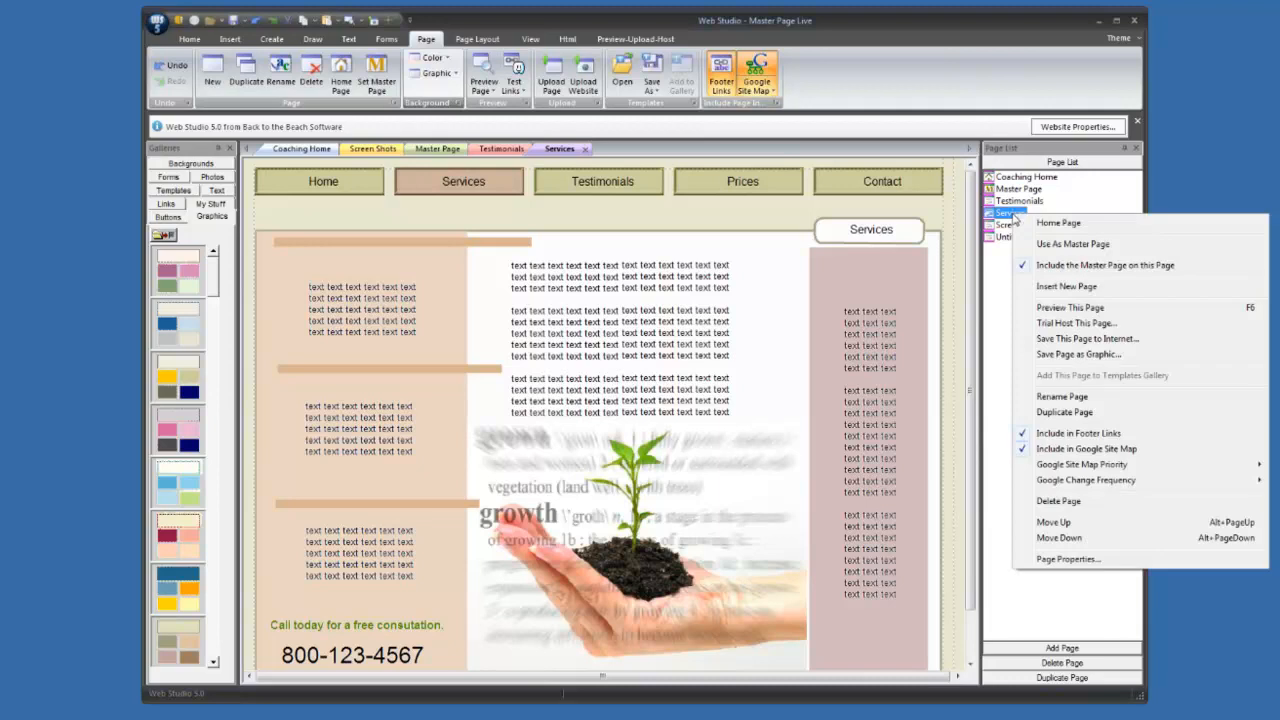
{"action": "left_click", "coordinate": [1066, 244]}
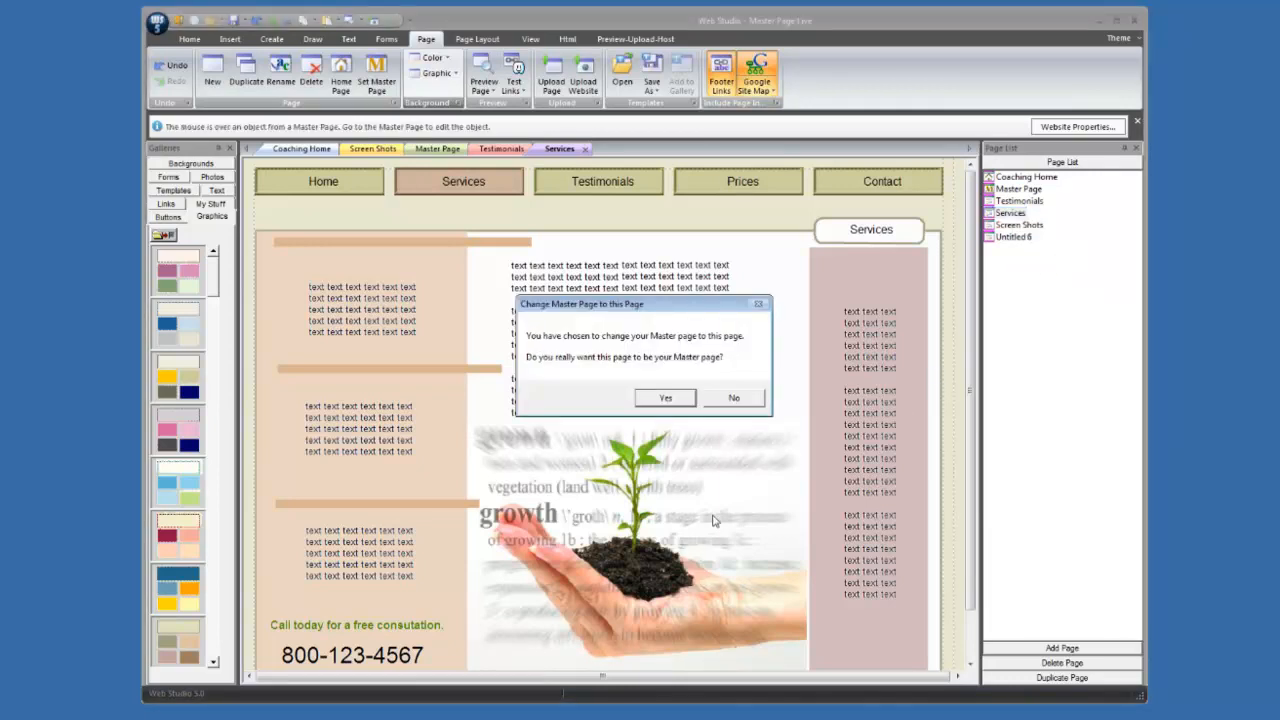
{"action": "left_click", "coordinate": [666, 399]}
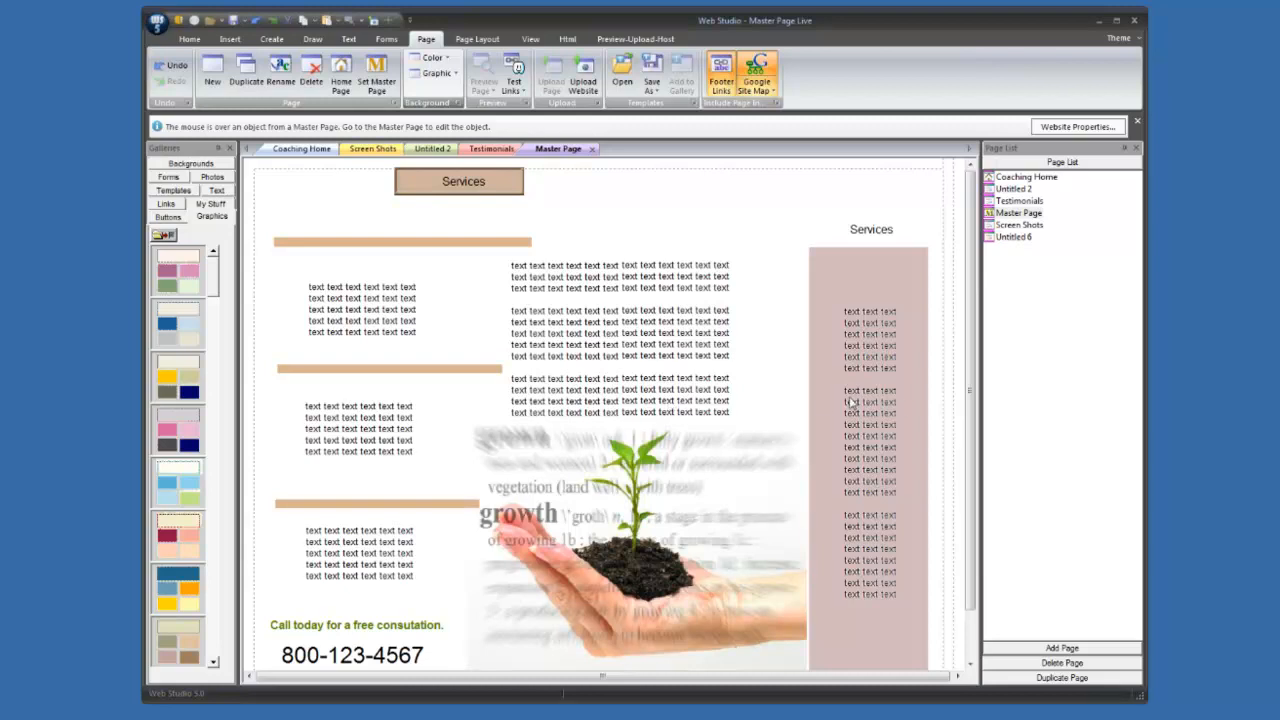
- Restore the original master page by designating the Untitled 2 page as the master page
{"action": "left_click", "coordinate": [1015, 189]}
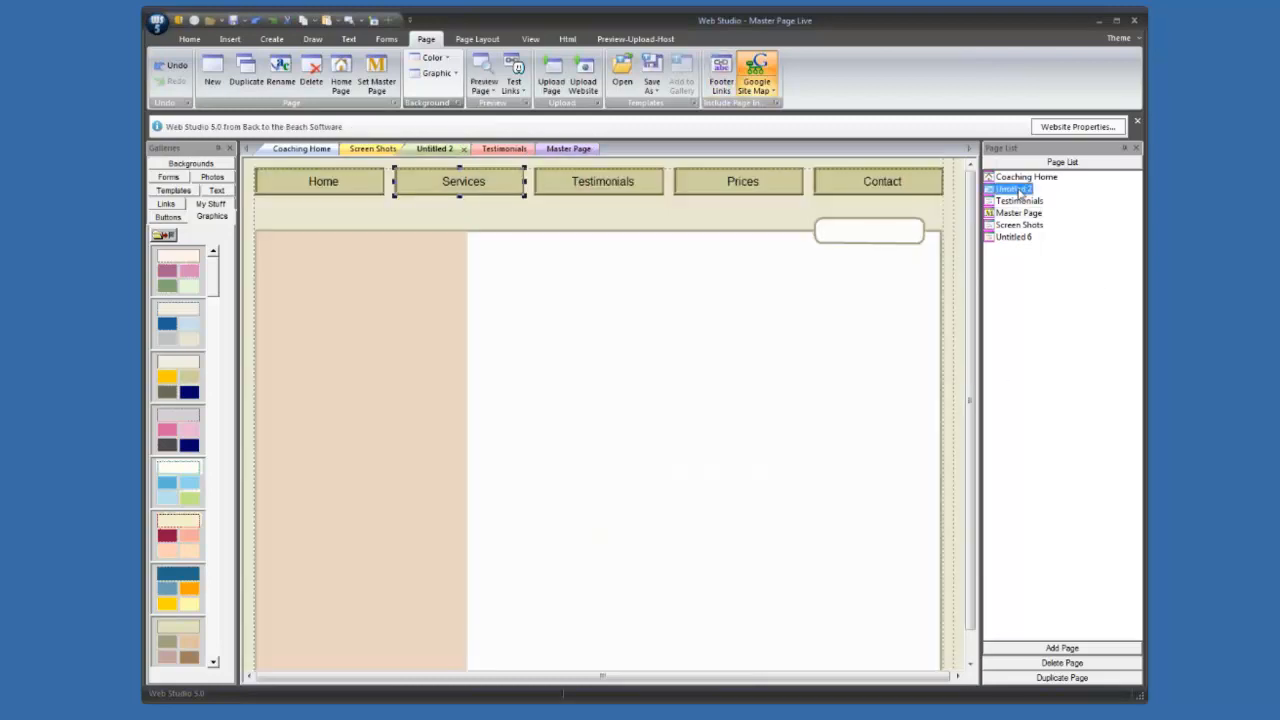
{"action": "right_click", "coordinate": [1019, 193]}
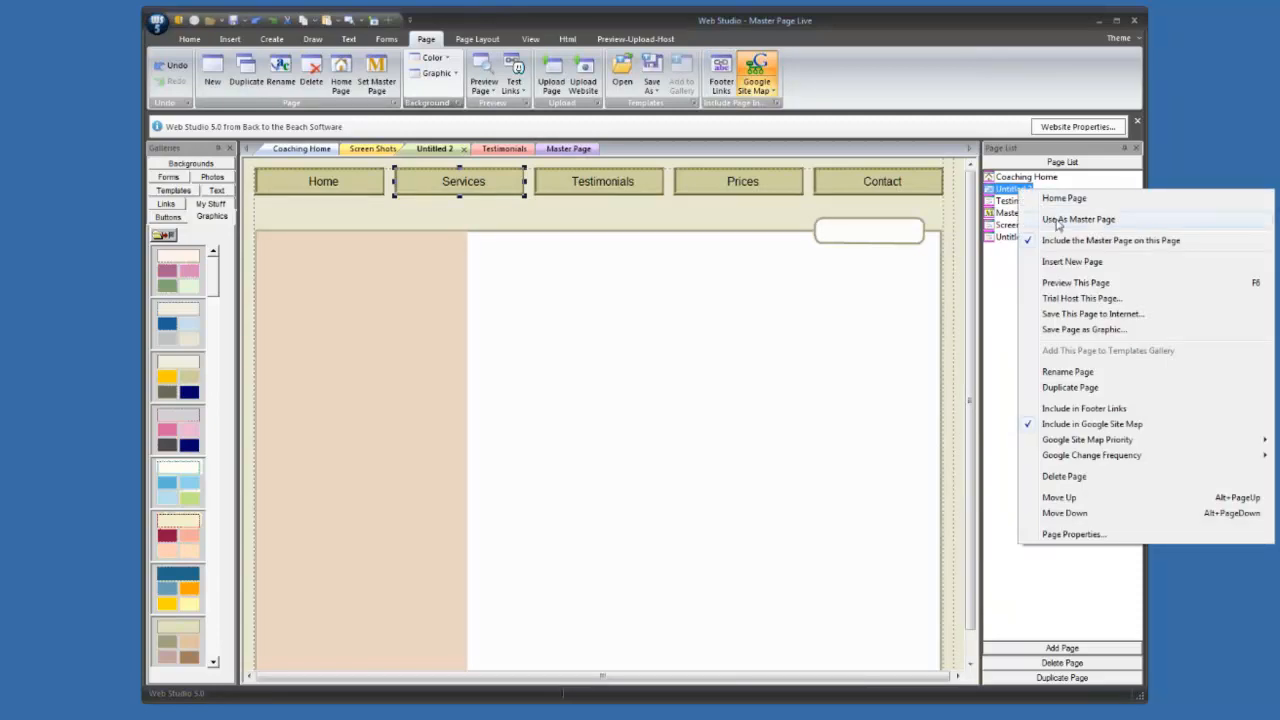
{"action": "left_click", "coordinate": [1057, 220]}
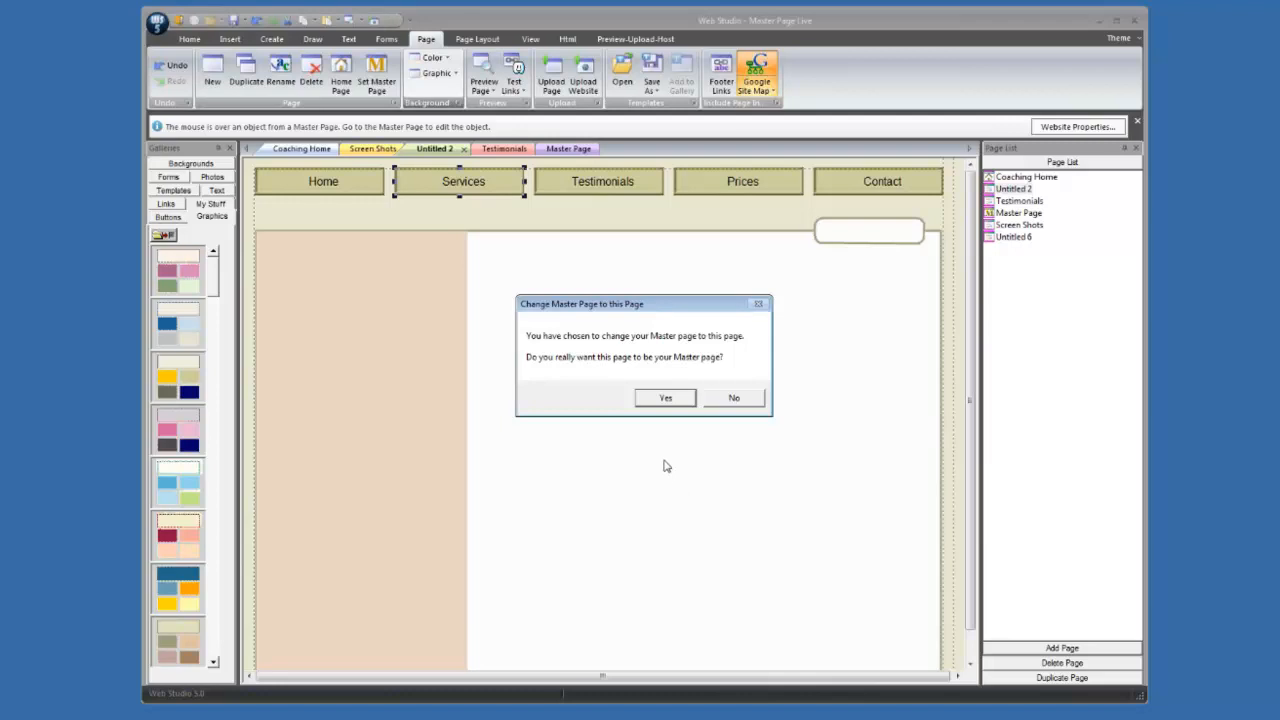
{"action": "left_click", "coordinate": [665, 398]}
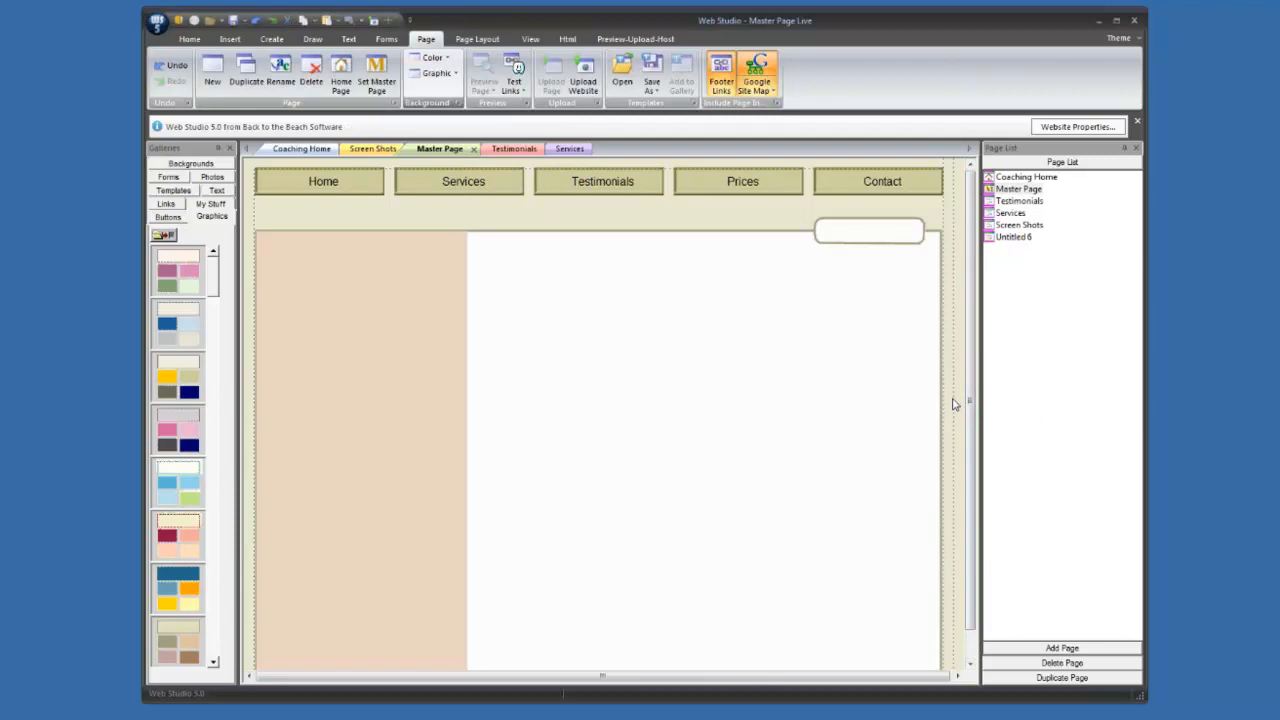
- Stop using the master page, accept the change, and check the Testimonials, Services and Untitled 6 pages without it
{"action": "right_click", "coordinate": [1019, 191]}
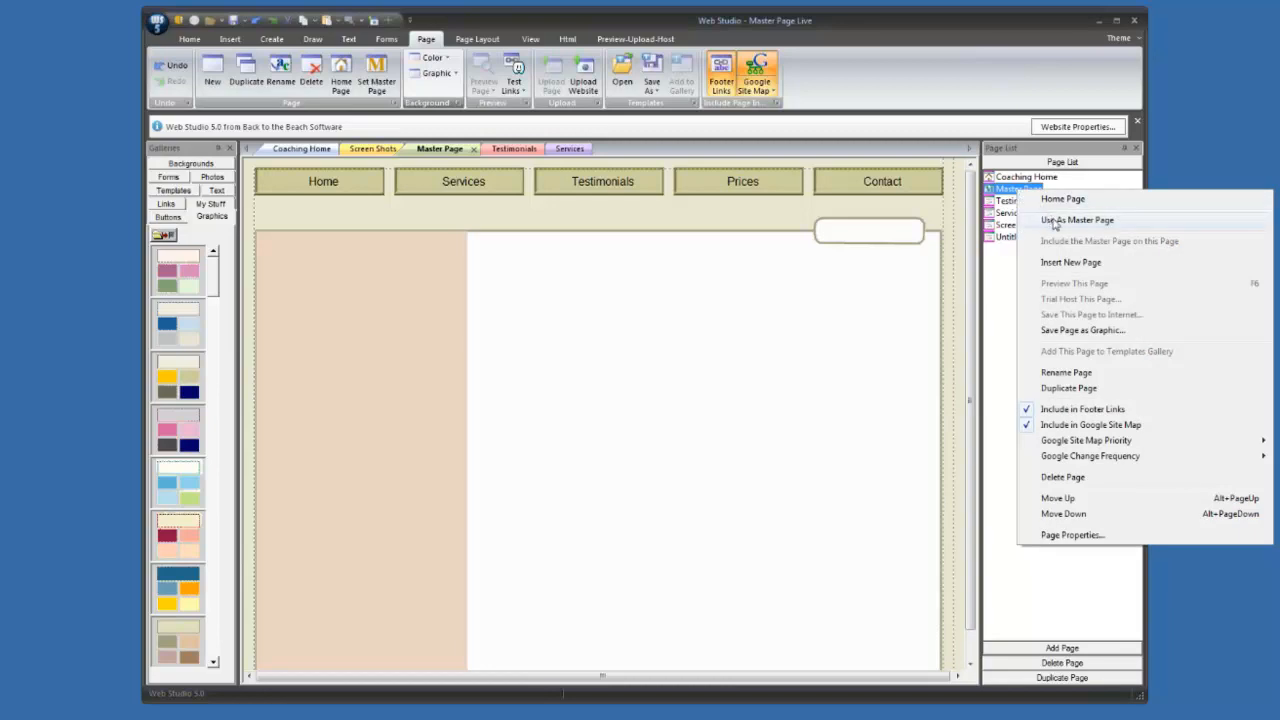
{"action": "left_click", "coordinate": [1054, 222]}
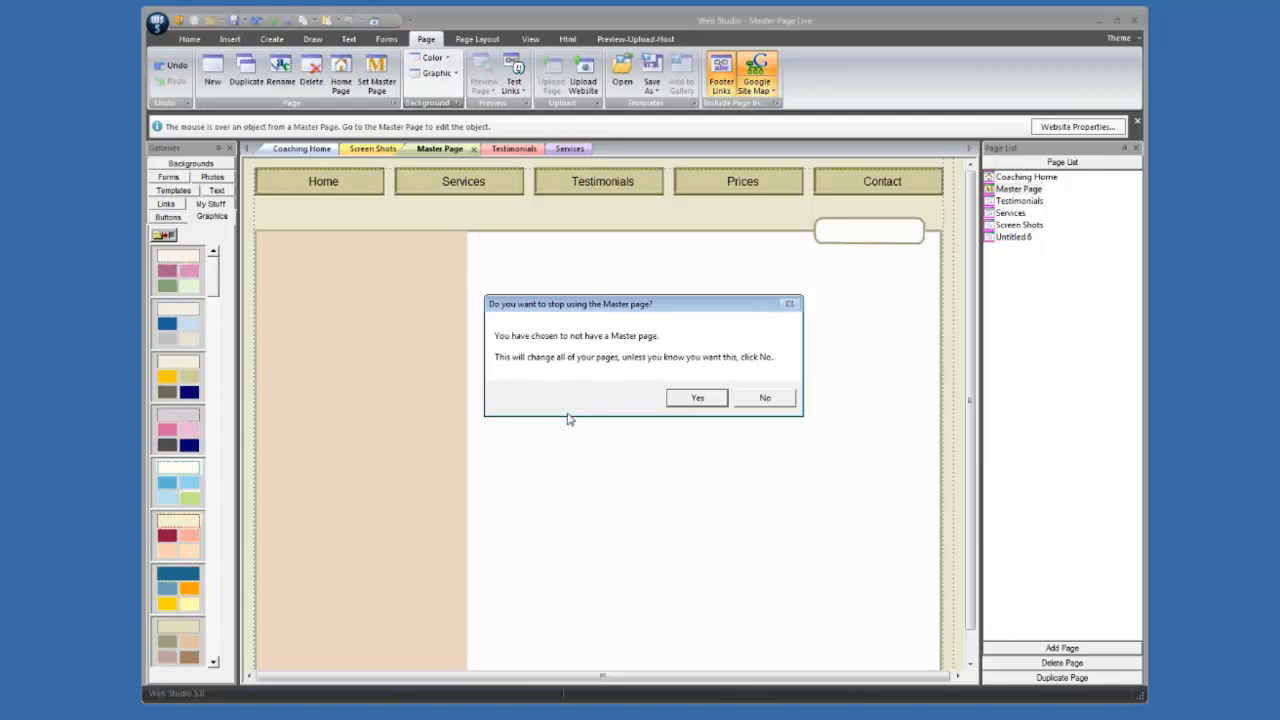
{"action": "left_click", "coordinate": [690, 398]}
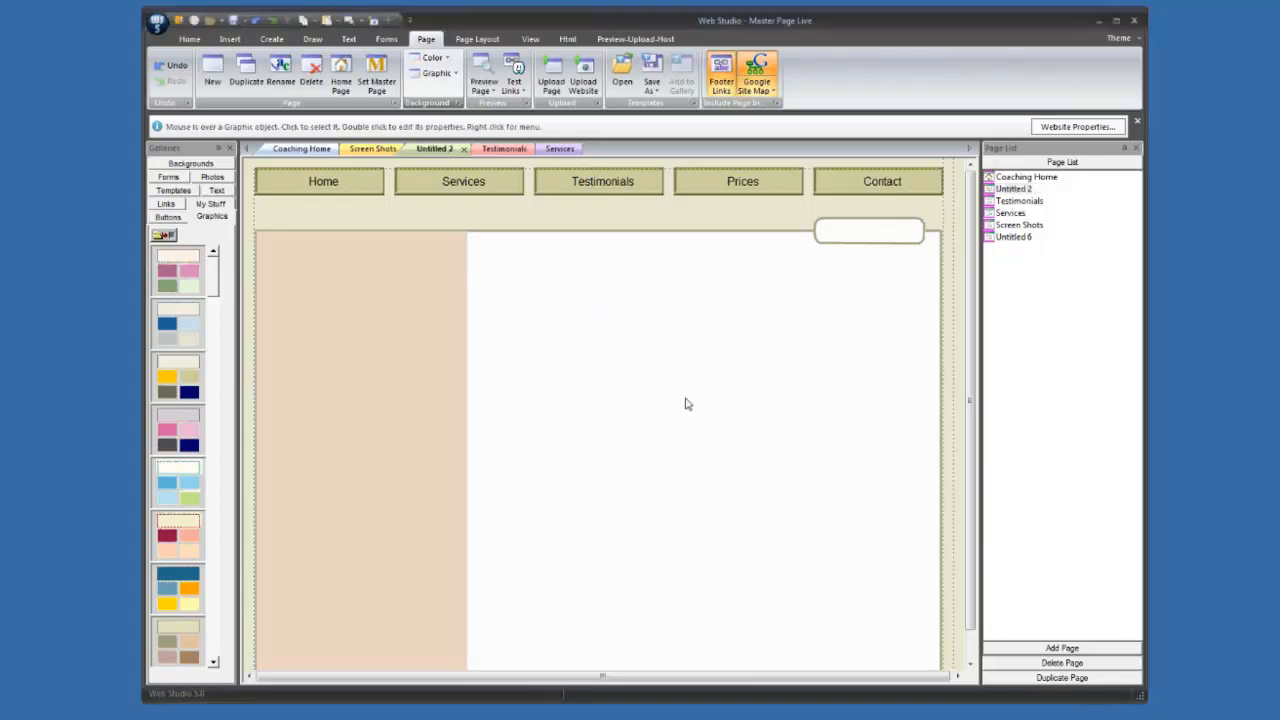
{"action": "left_click", "coordinate": [1020, 201]}
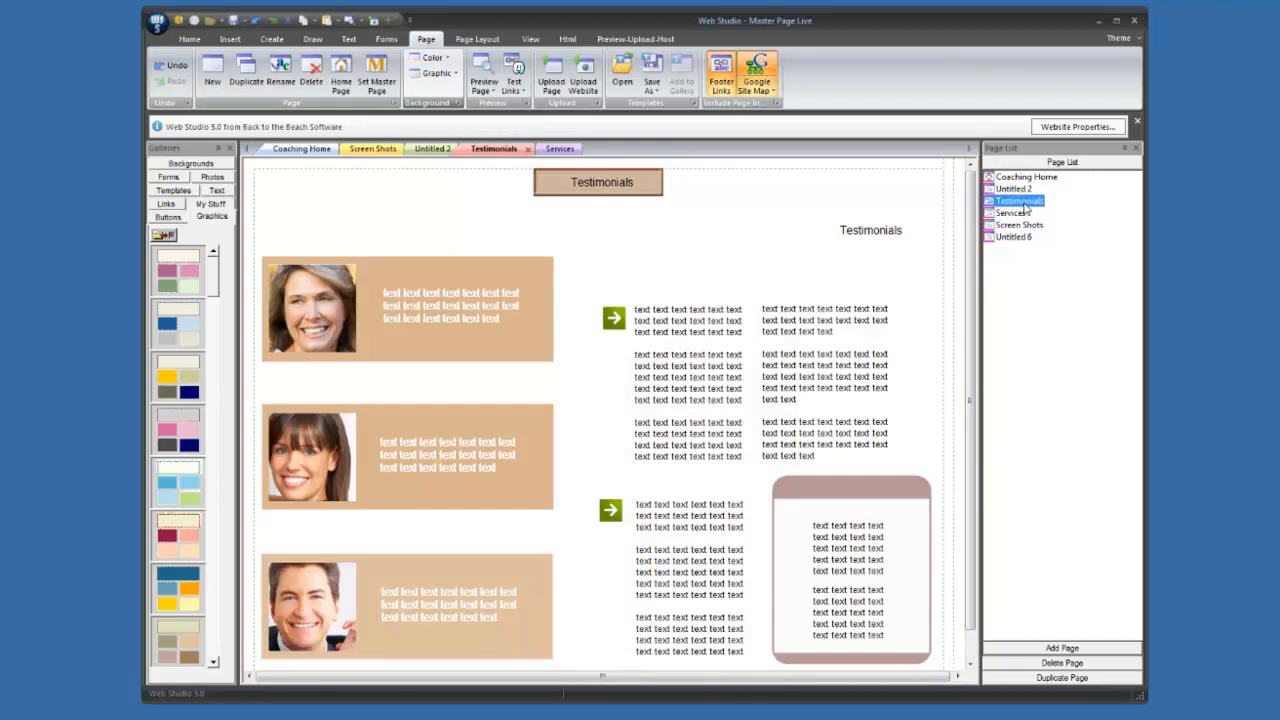
{"action": "left_click", "coordinate": [1020, 213]}
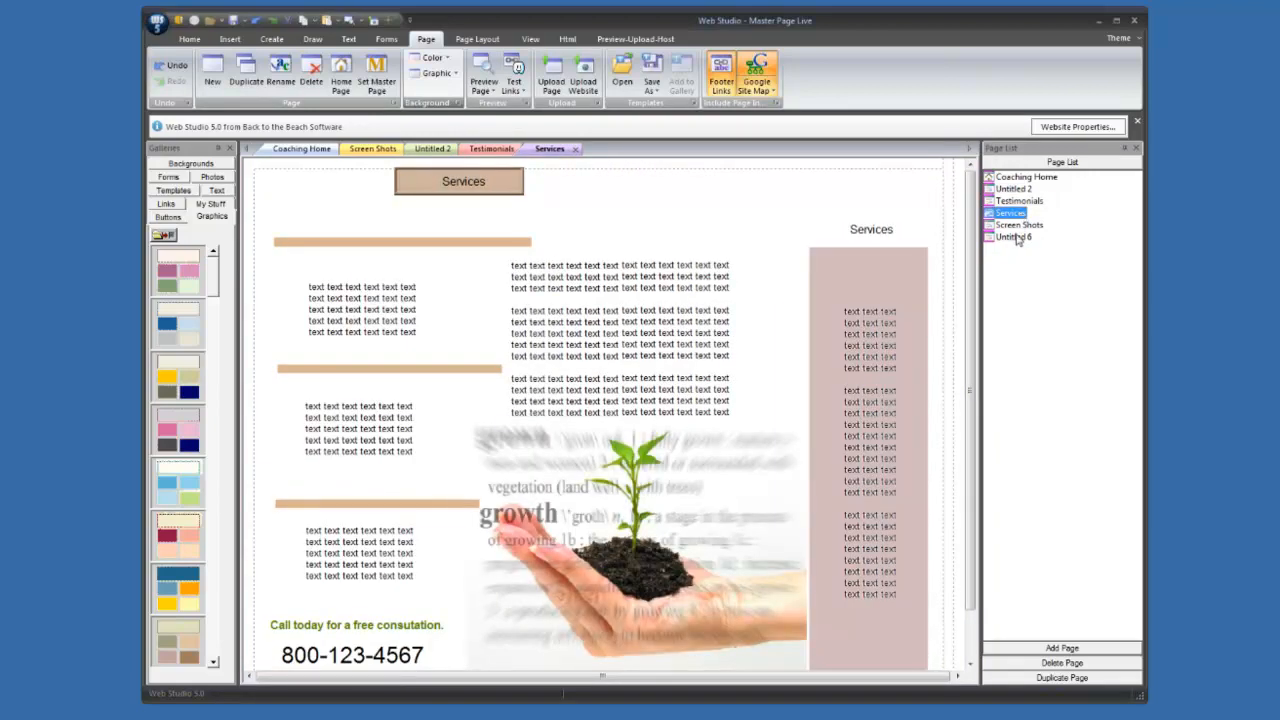
{"action": "left_click", "coordinate": [1014, 237]}
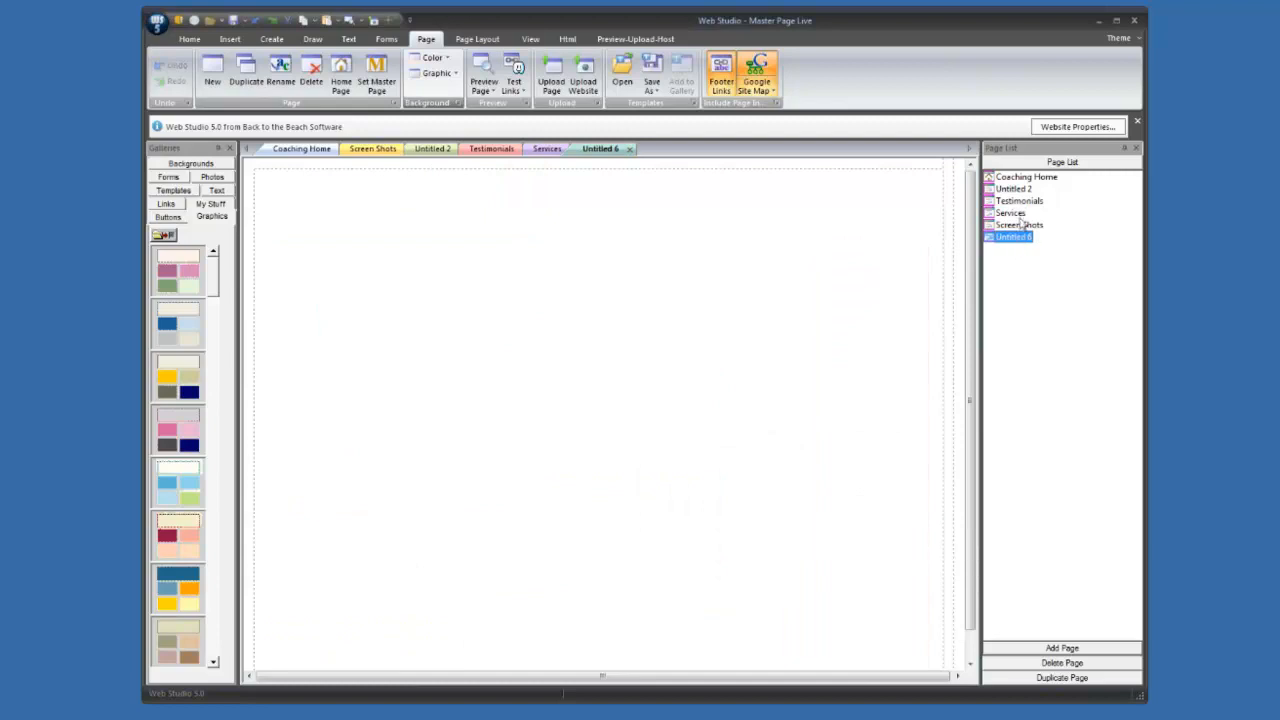
- Designate the Untitled 2 page as the master page again
{"action": "left_click", "coordinate": [1012, 189]}
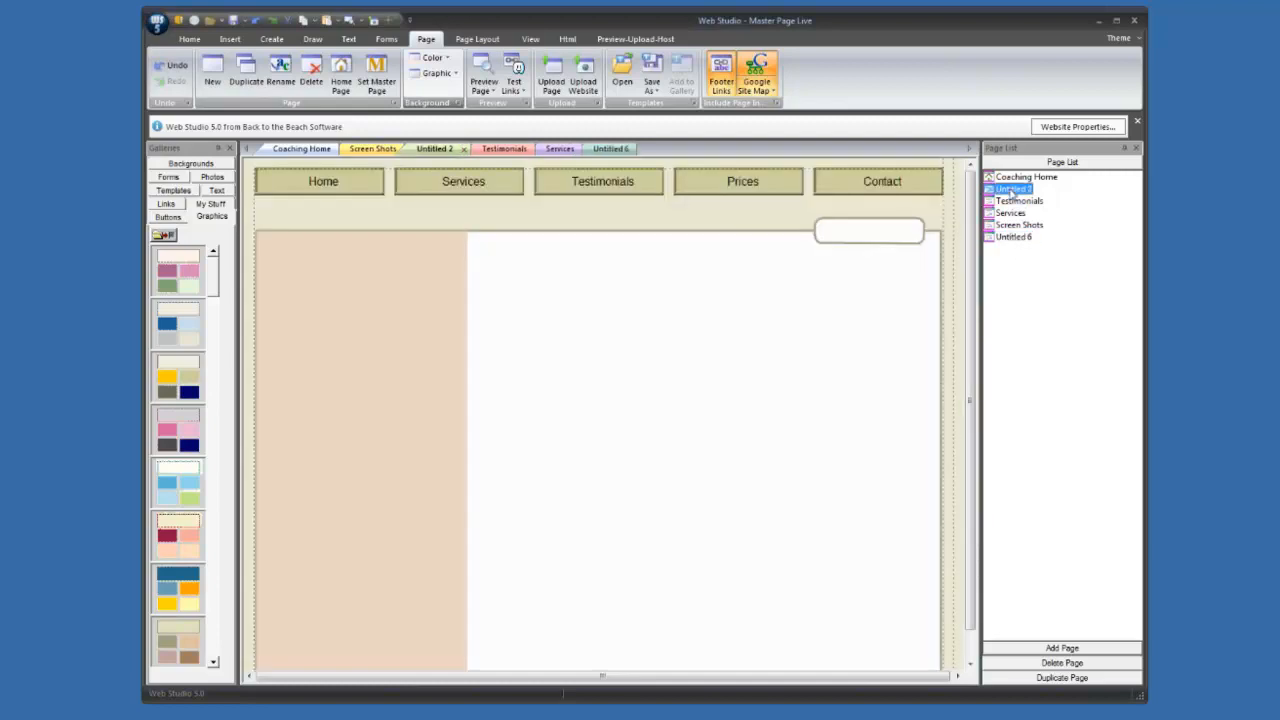
{"action": "right_click", "coordinate": [1012, 190]}
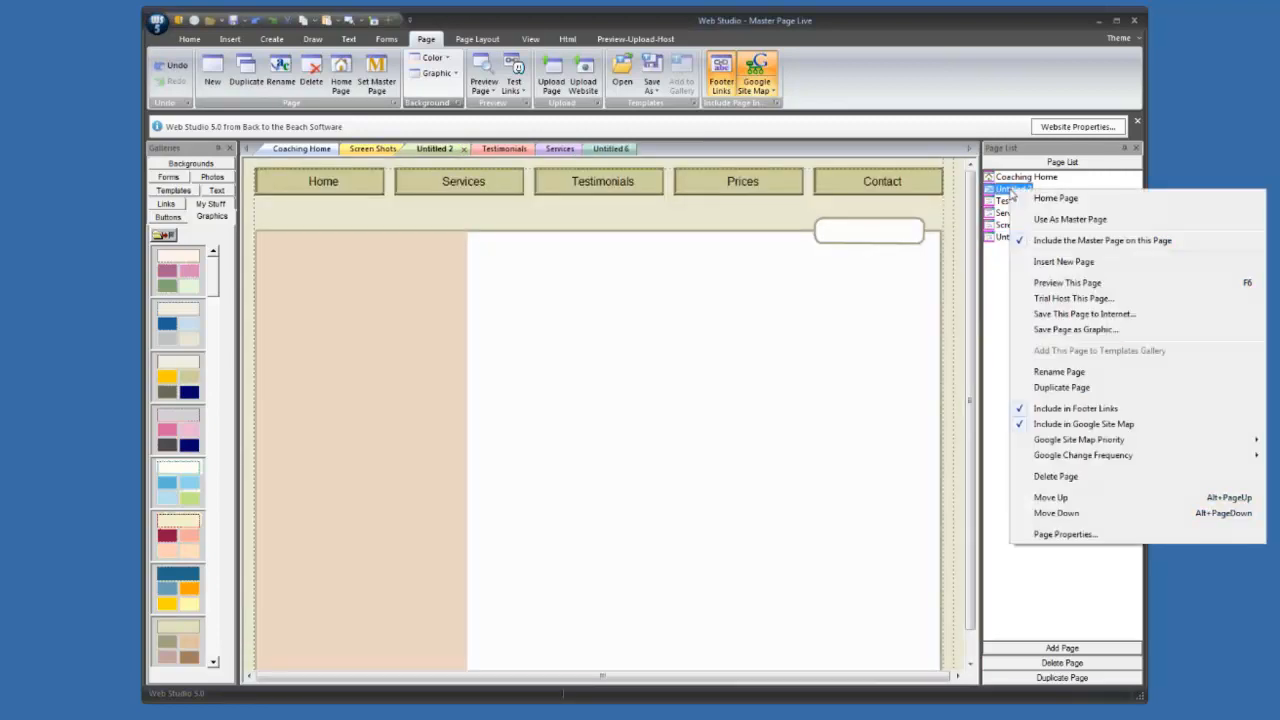
{"action": "left_click", "coordinate": [1081, 224]}
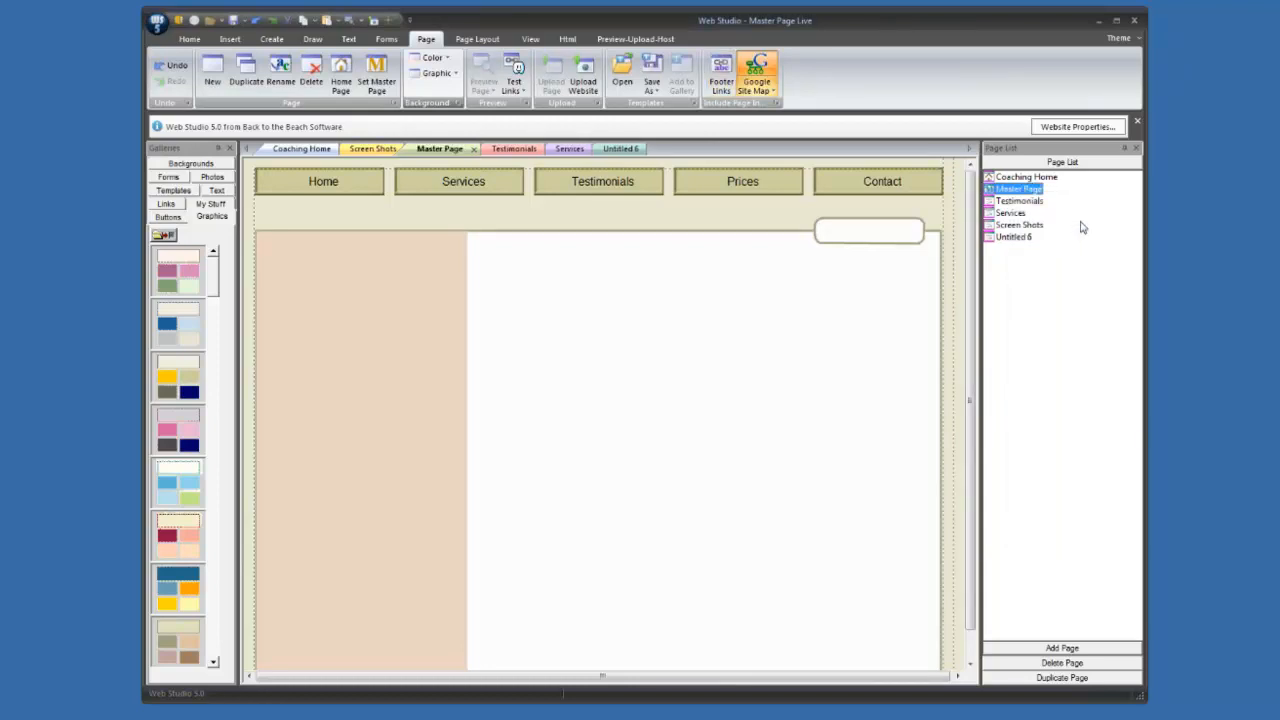
- Exclude the master page from the Testimonials page and include it again
{"action": "left_click", "coordinate": [1019, 205]}
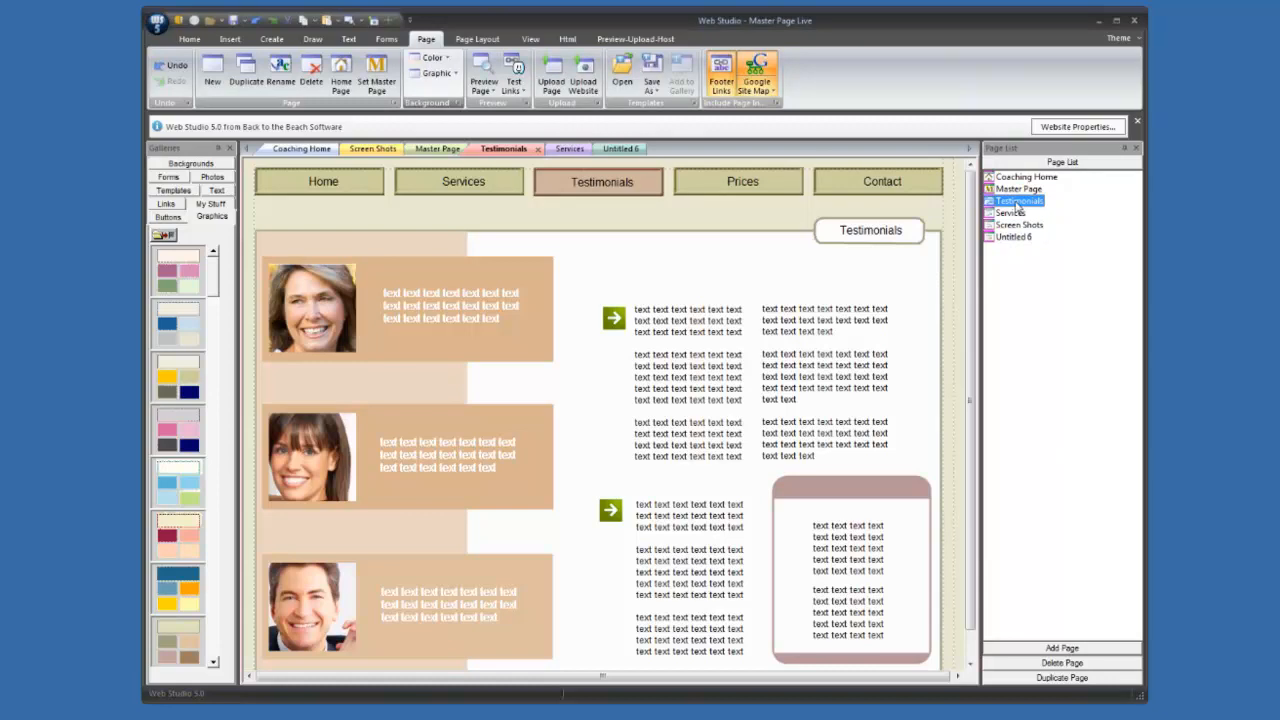
{"action": "right_click", "coordinate": [1017, 206]}
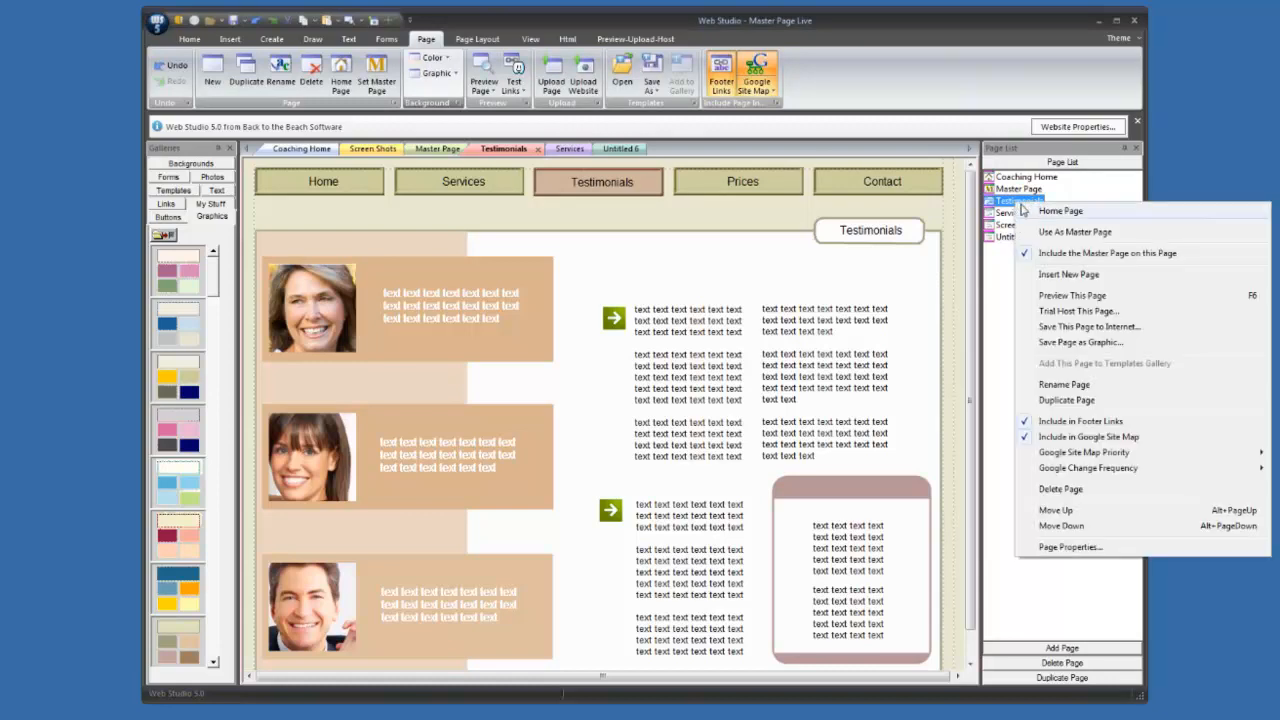
{"action": "left_click", "coordinate": [1024, 256]}
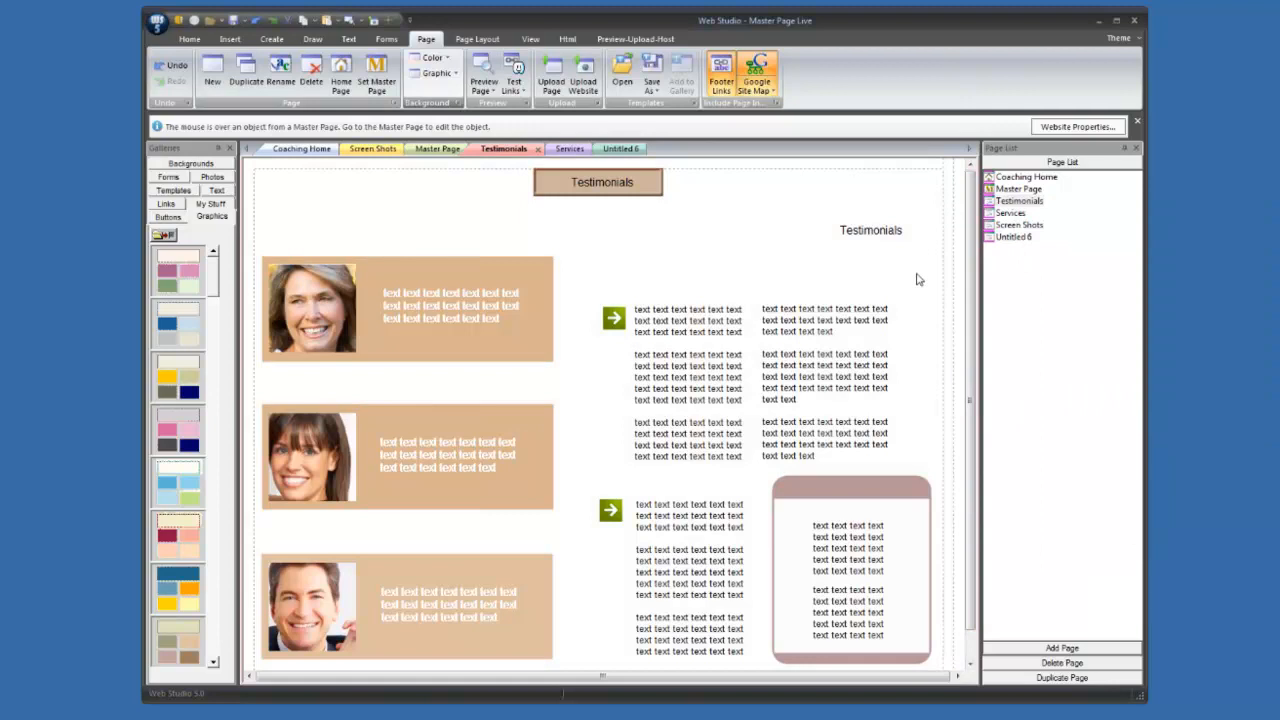
{"action": "right_click", "coordinate": [1019, 202]}
{"action": "left_click", "coordinate": [1057, 252]}
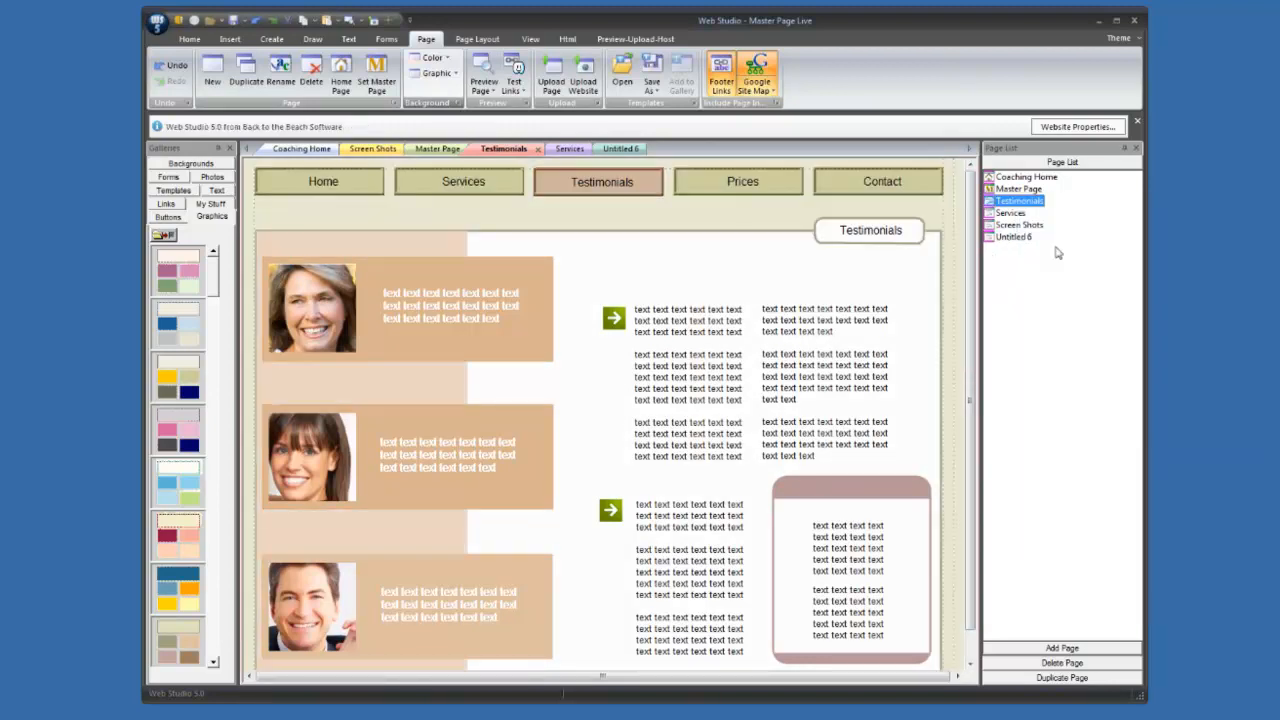
- Remove the master page designation once more, accept the change, and set Untitled 2 back as the master page
{"action": "left_click", "coordinate": [1058, 267]}
{"action": "left_click", "coordinate": [1020, 190]}
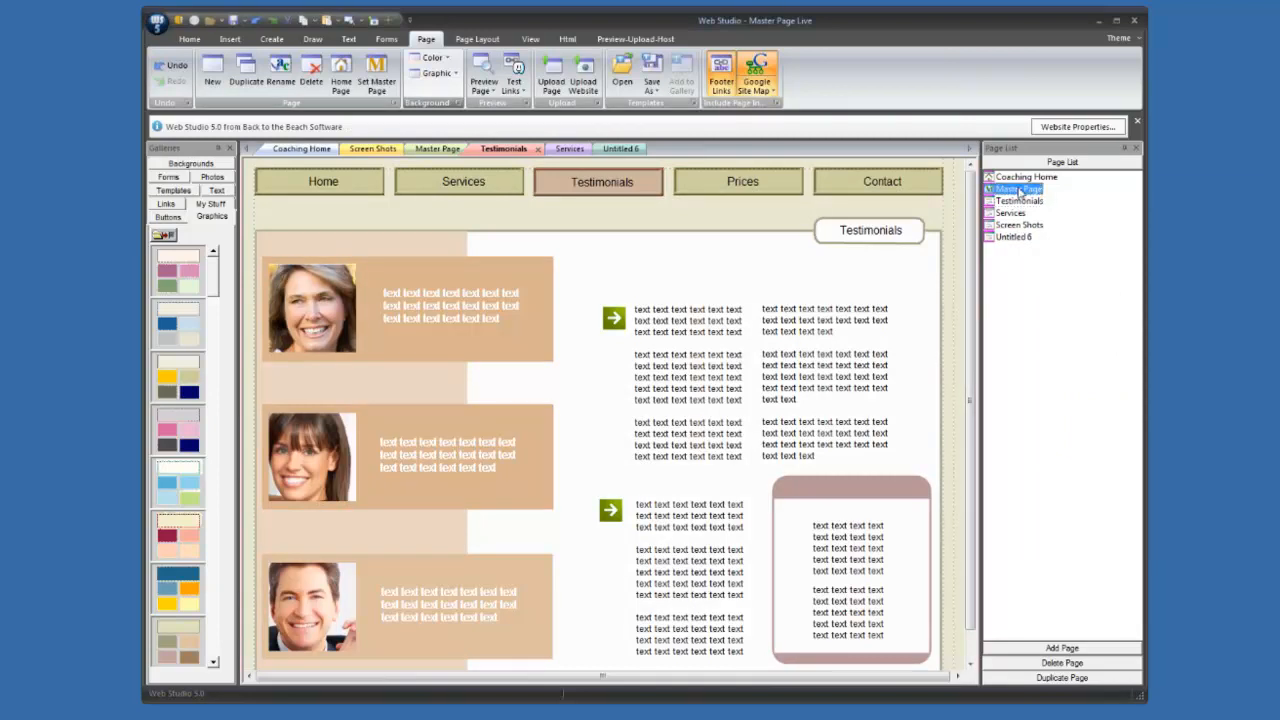
{"action": "right_click", "coordinate": [1020, 190]}
{"action": "left_click", "coordinate": [1053, 217]}
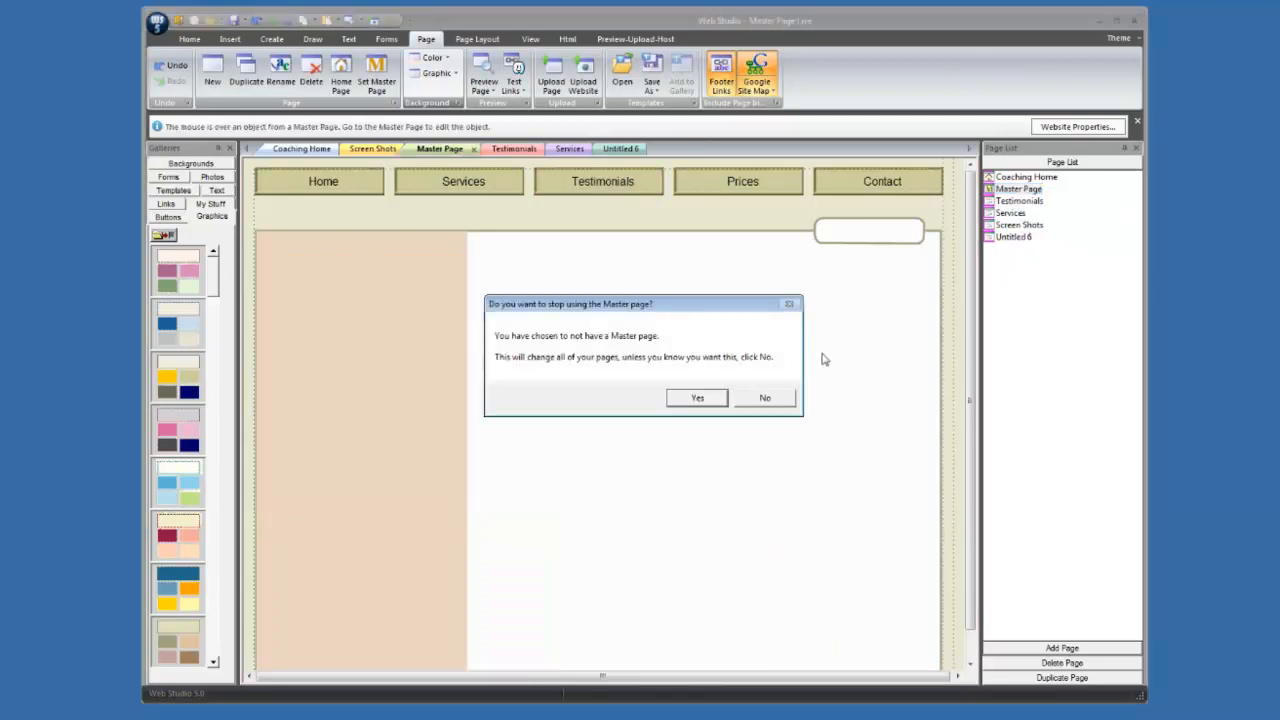
{"action": "left_click", "coordinate": [716, 398]}
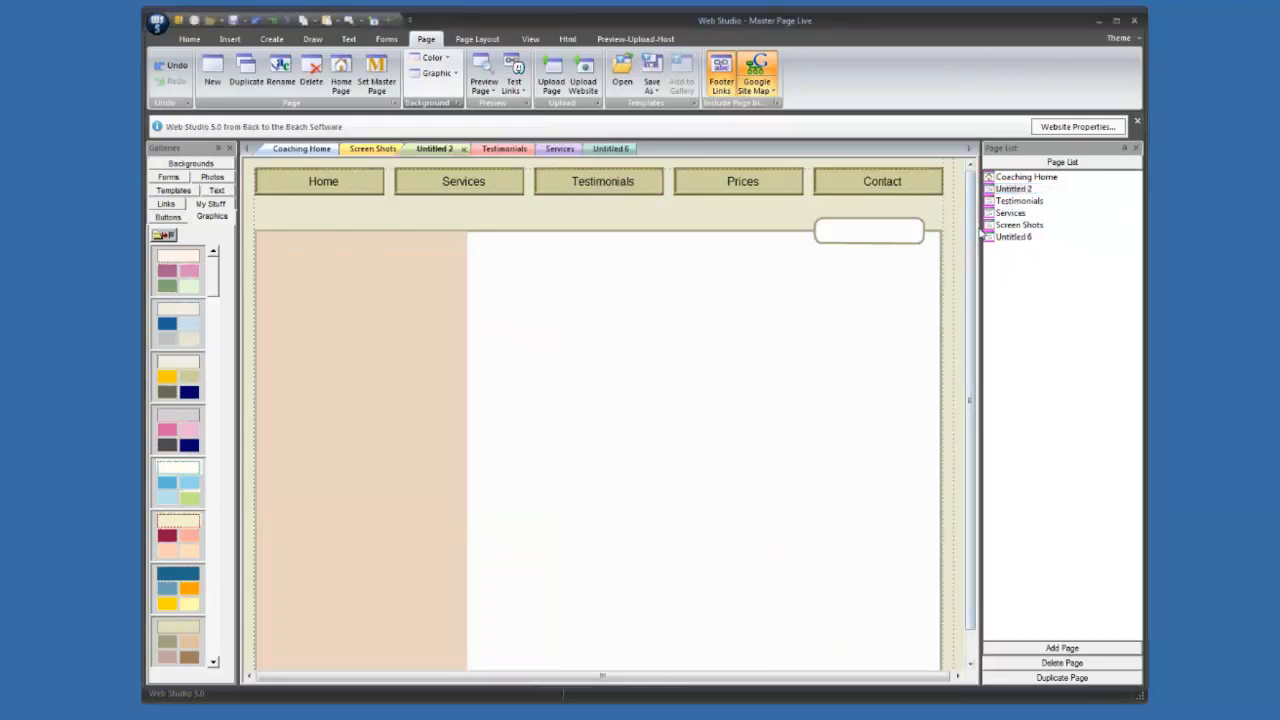
{"action": "right_click", "coordinate": [1010, 188]}
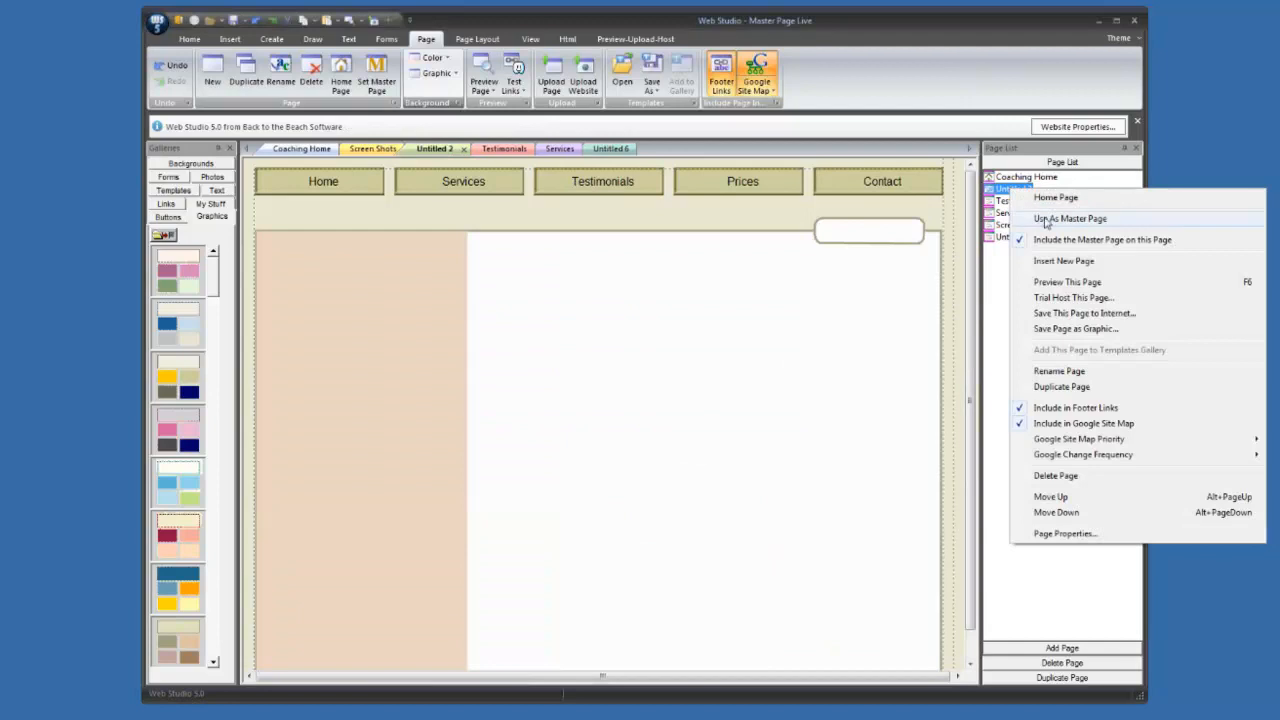
{"action": "left_click", "coordinate": [1046, 218]}
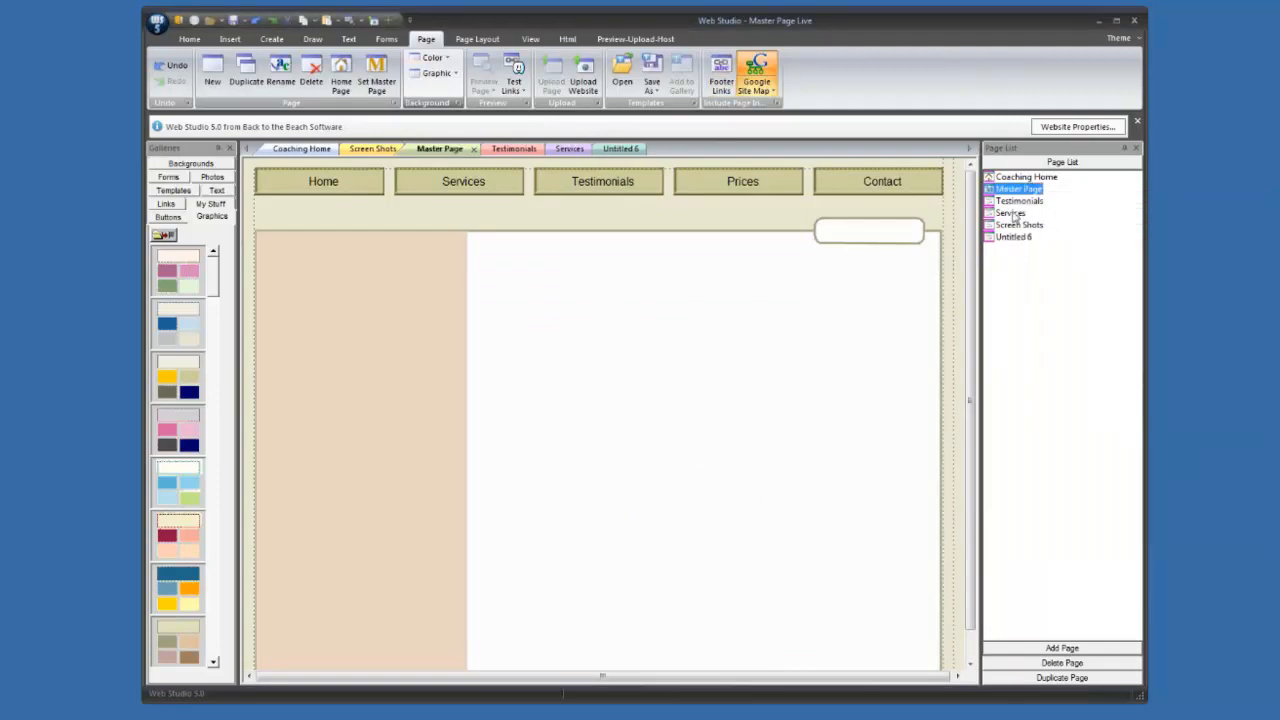
- Exclude the master page from the Untitled 6 page
{"action": "left_click", "coordinate": [1012, 238]}
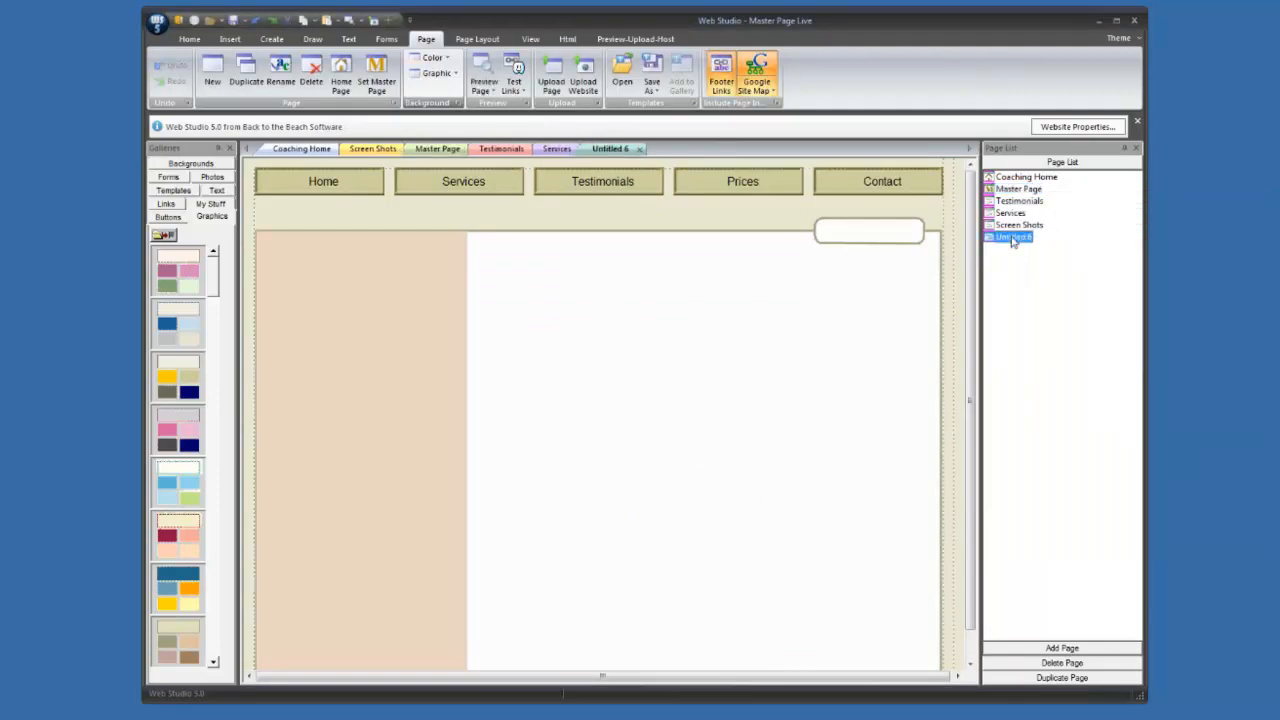
{"action": "right_click", "coordinate": [1013, 240]}
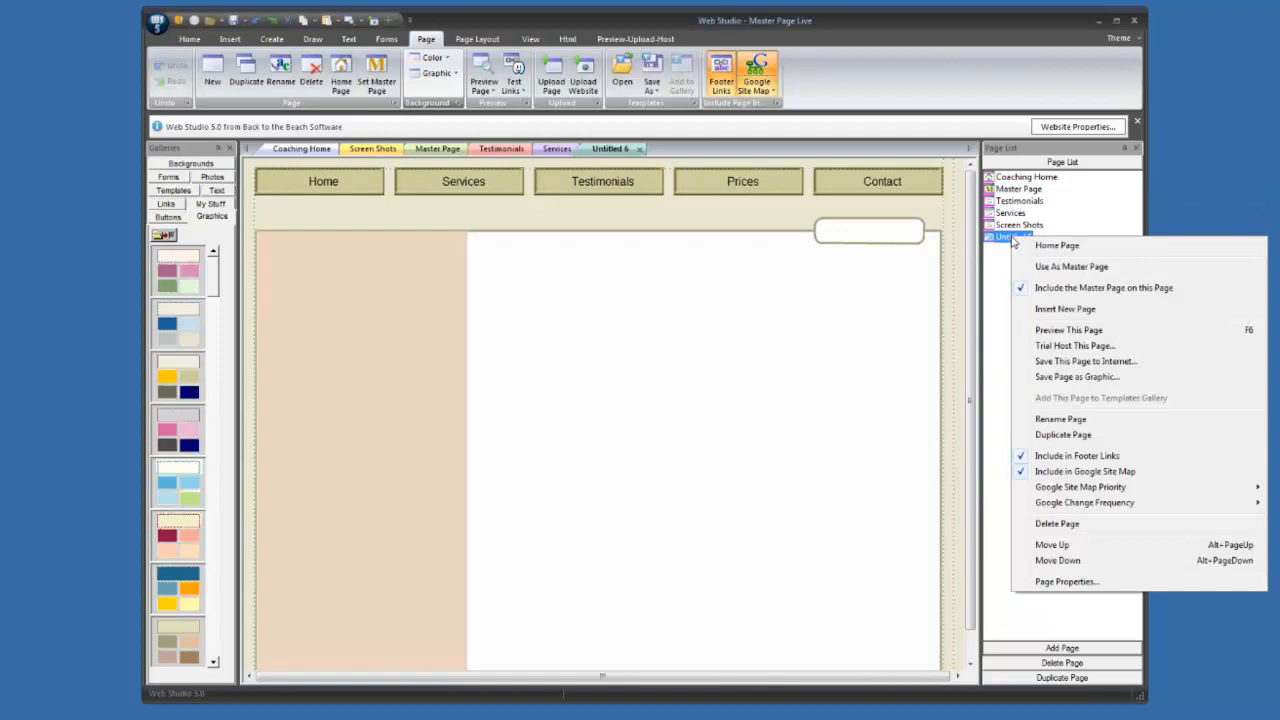
{"action": "left_click", "coordinate": [1040, 288]}
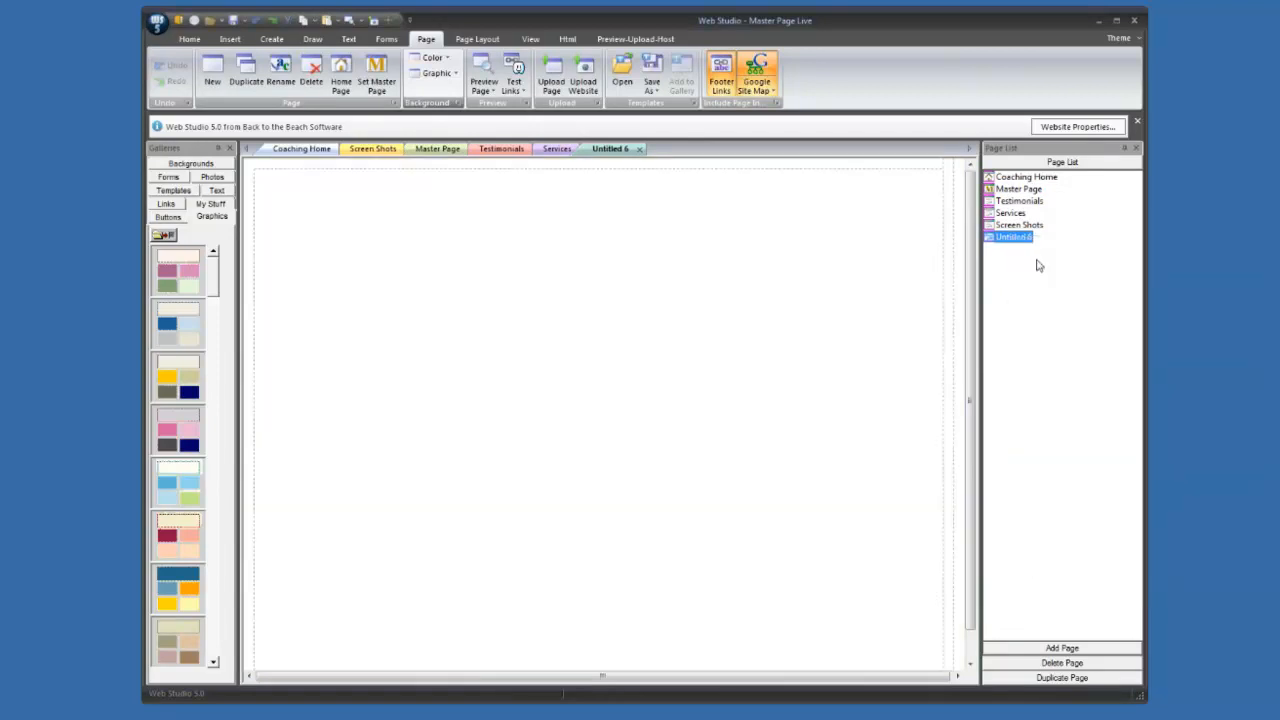
- Delete the white rounded title box from the master page and check the Testimonials, Services and Untitled 6 pages
{"action": "left_click", "coordinate": [1015, 192]}
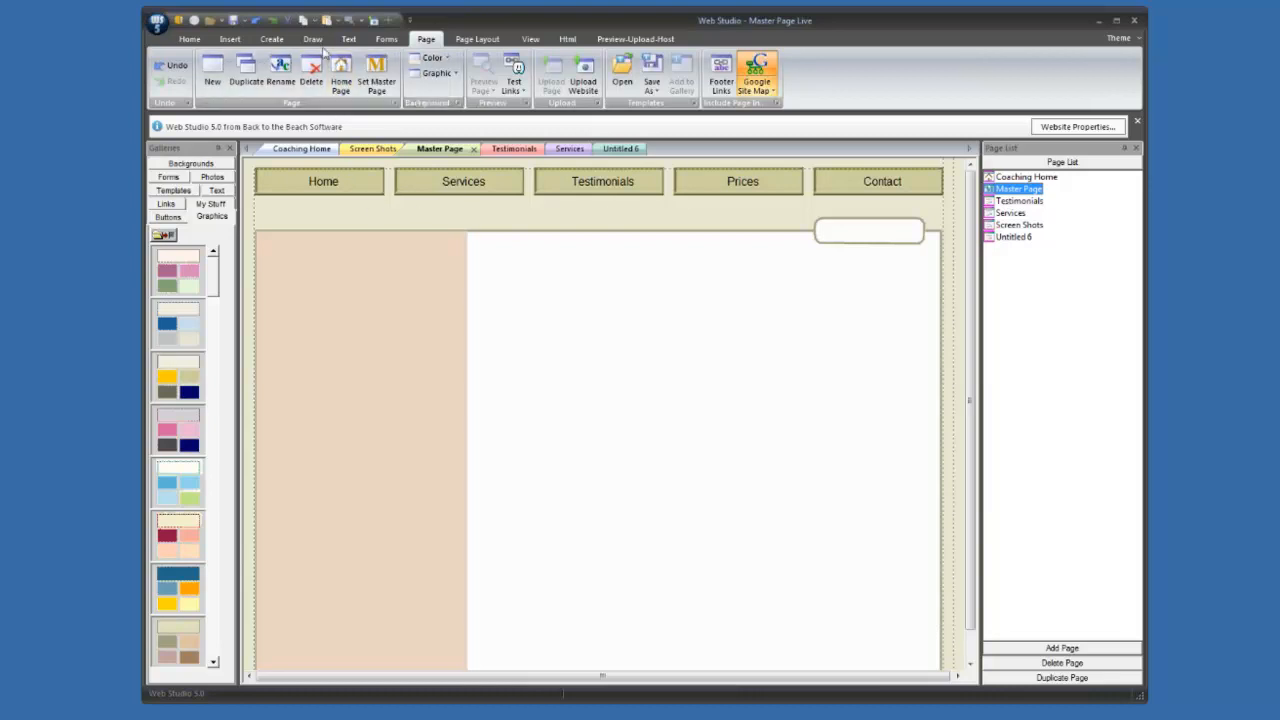
{"action": "left_click", "coordinate": [845, 228]}
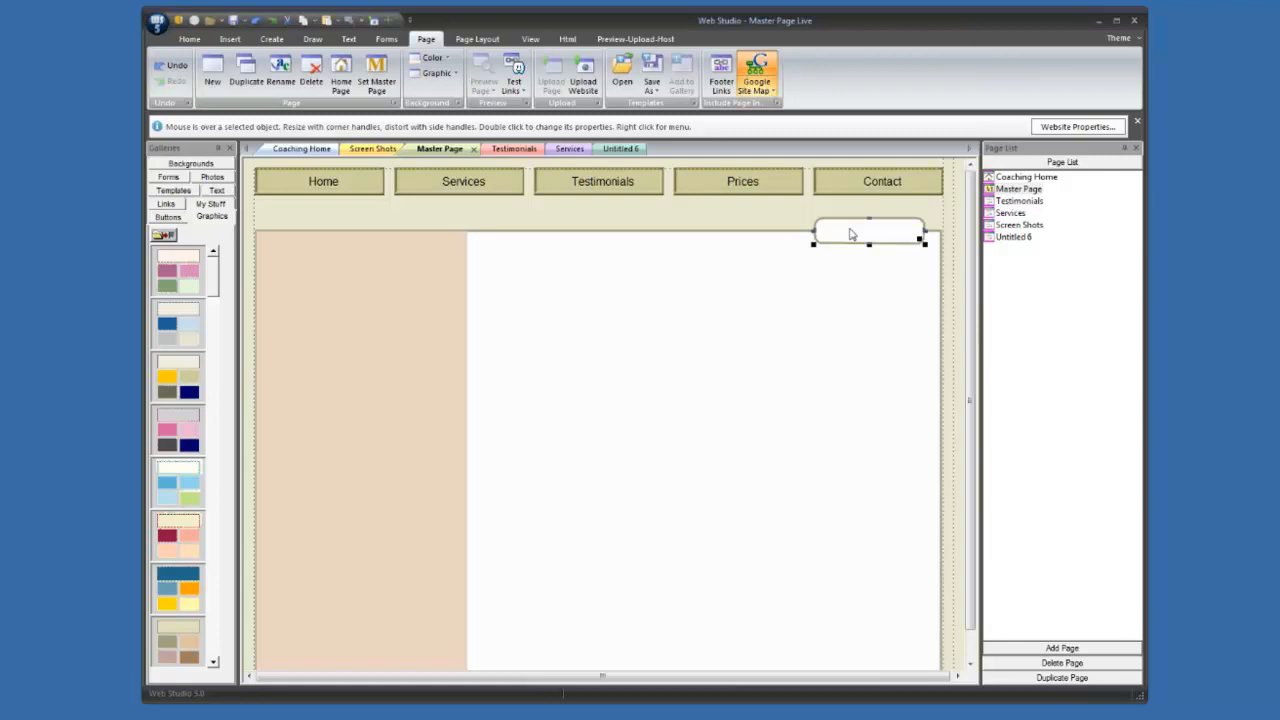
{"action": "key", "text": "Delete"}
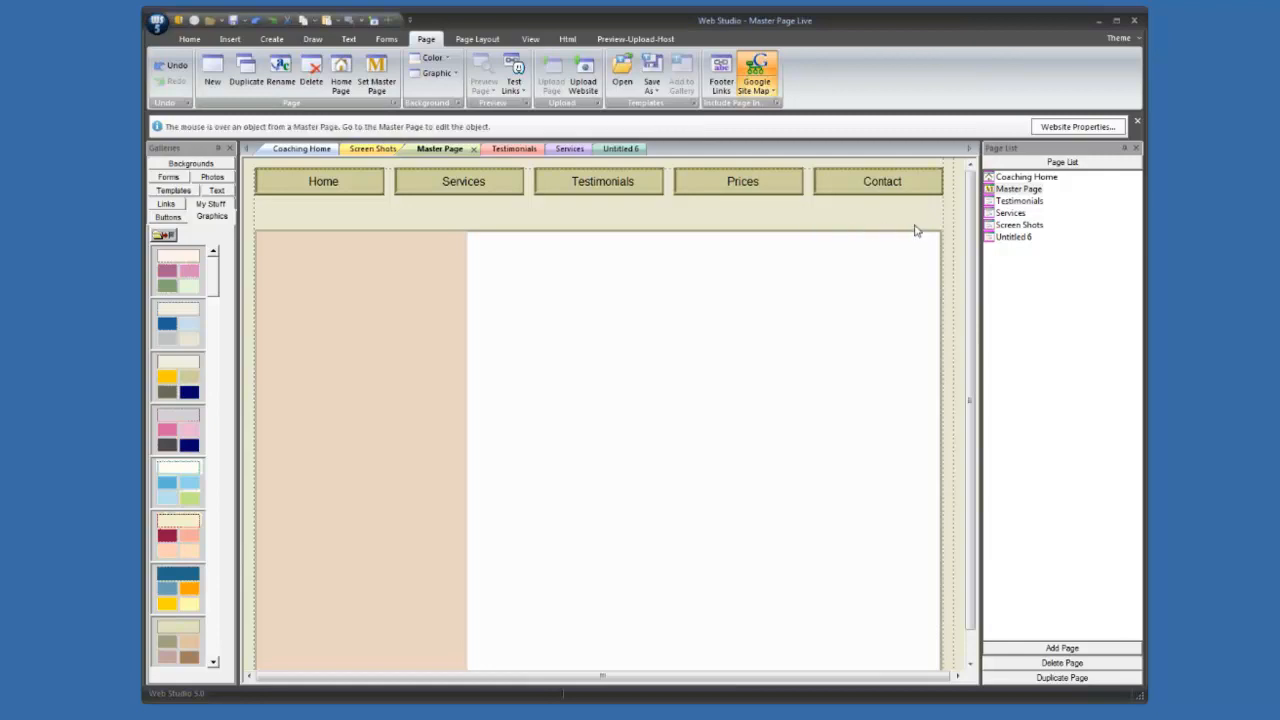
{"action": "left_click", "coordinate": [1012, 201]}
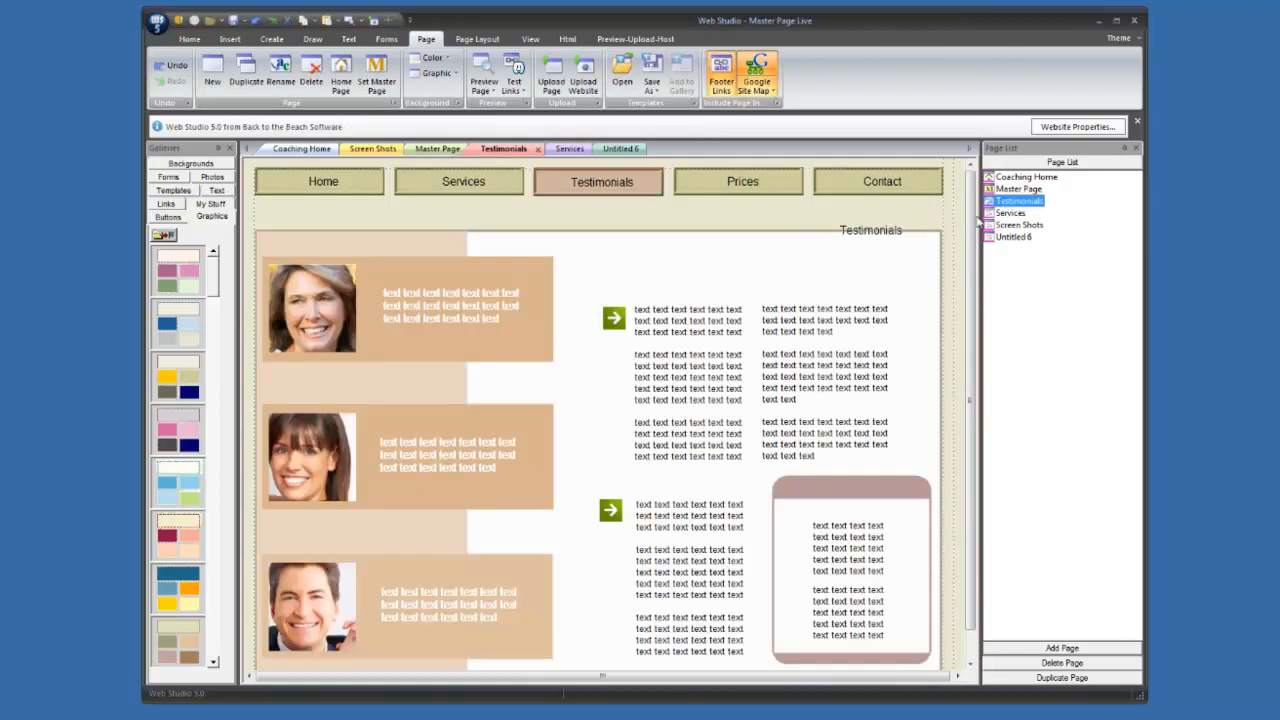
{"action": "left_click", "coordinate": [1010, 213]}
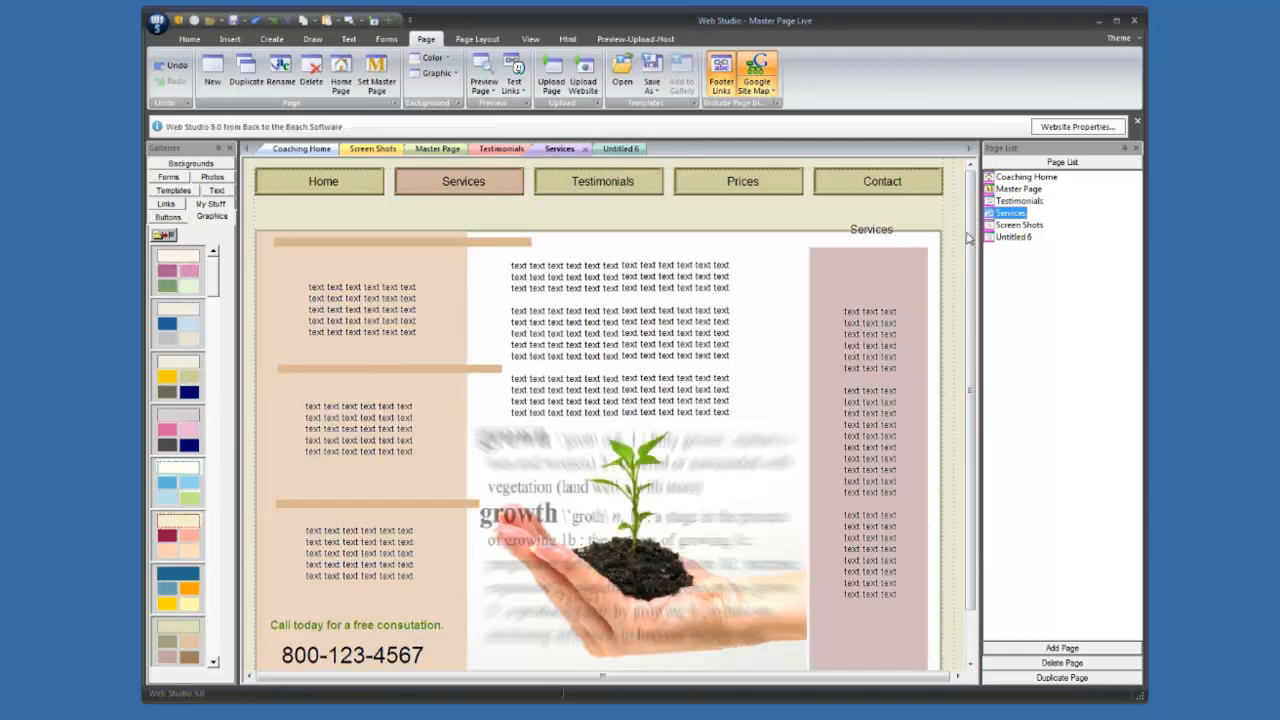
{"action": "left_click", "coordinate": [1010, 237]}
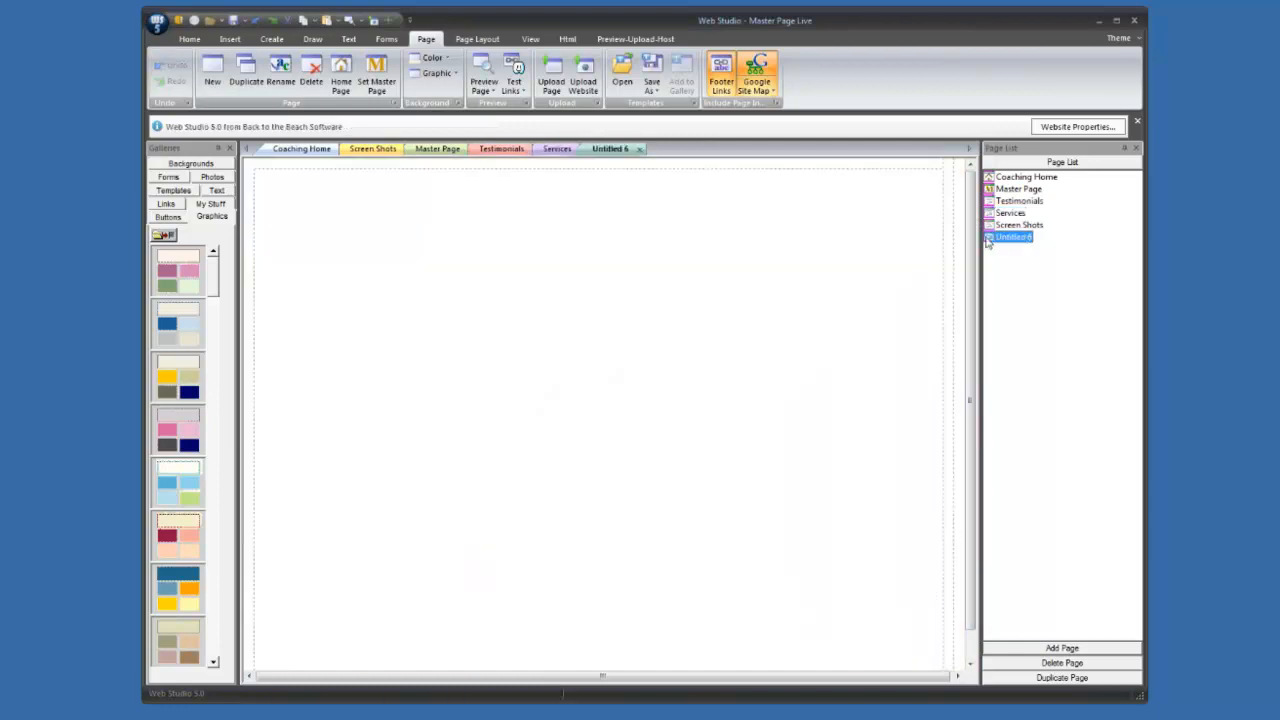
- Undo the deletion of the rounded title box on the master page and save the website
{"action": "left_click", "coordinate": [1020, 190]}
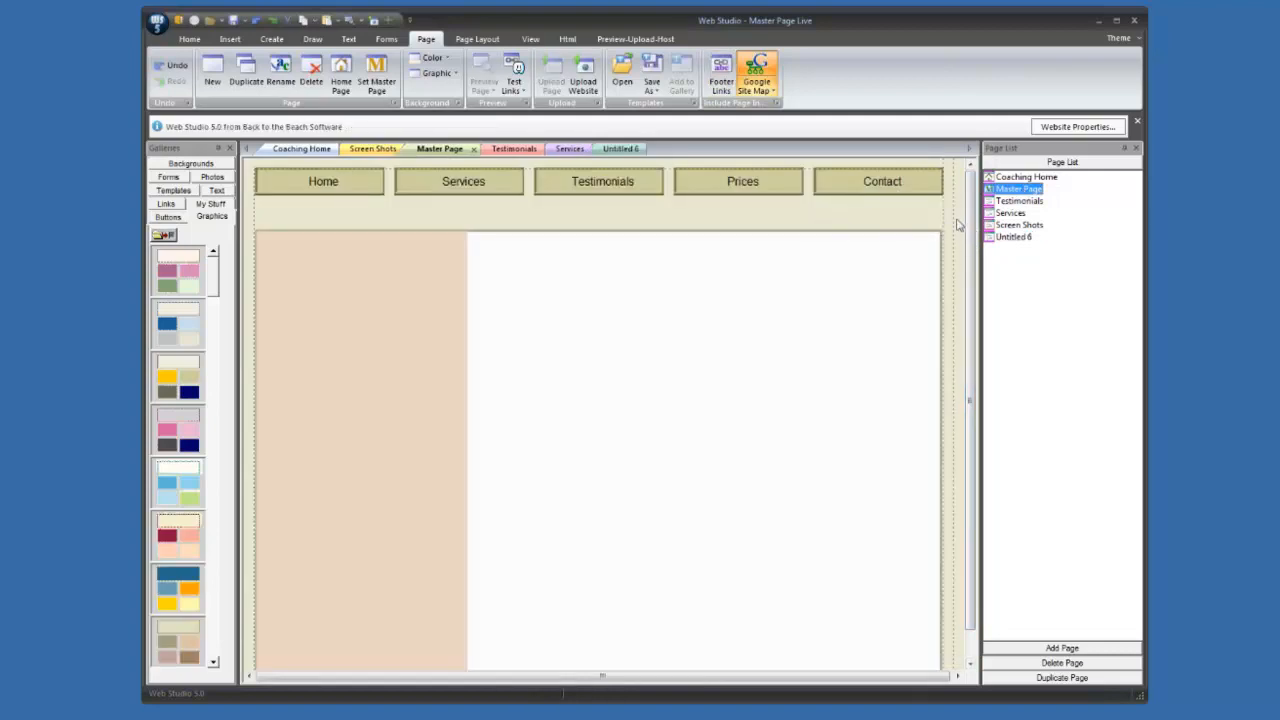
{"action": "key", "text": "ctrl+z"}
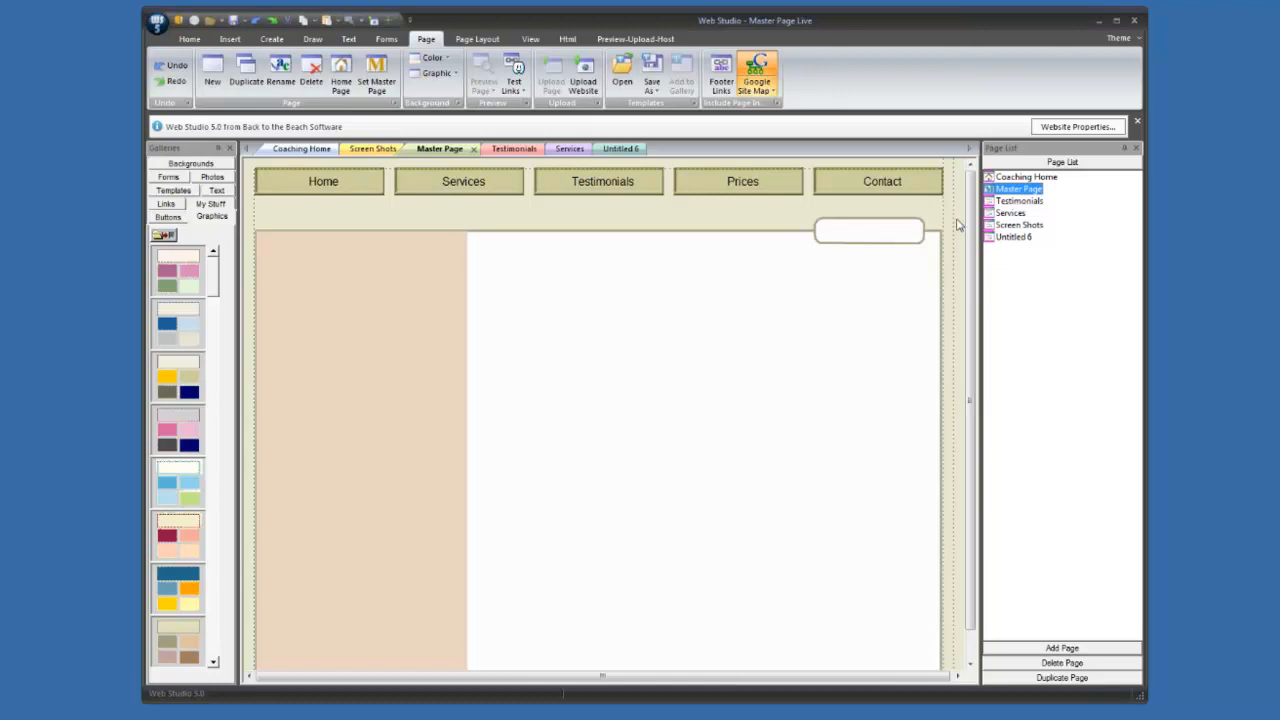
{"action": "left_click", "coordinate": [232, 20]}
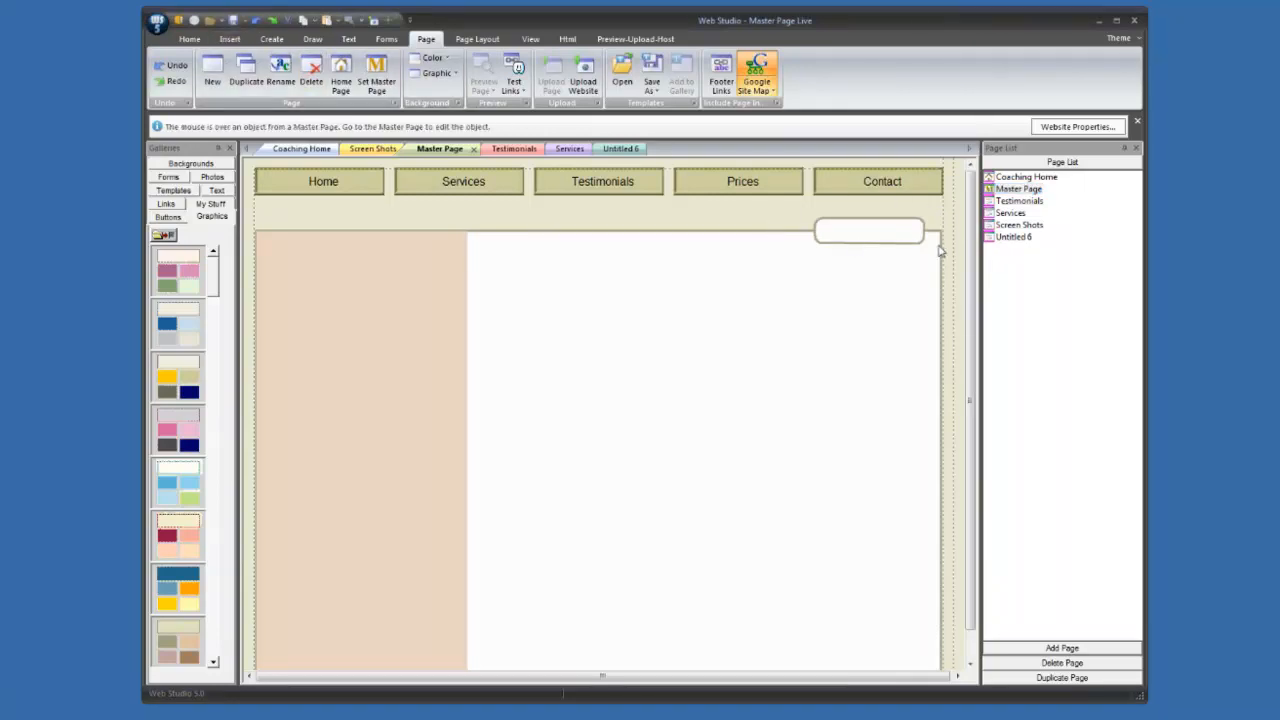
- Review the Testimonials, Services, Untitled 6 and Screen Shots pages in turn
{"action": "left_click", "coordinate": [1005, 202]}
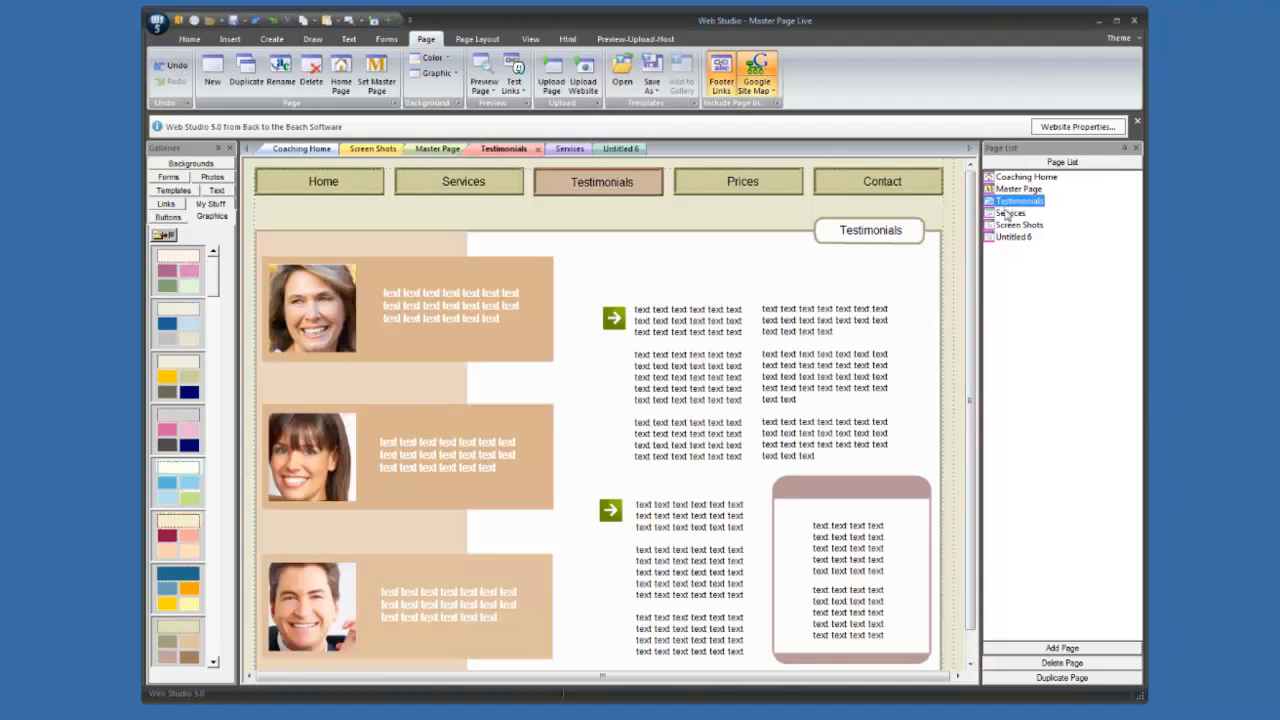
{"action": "left_click", "coordinate": [1008, 213]}
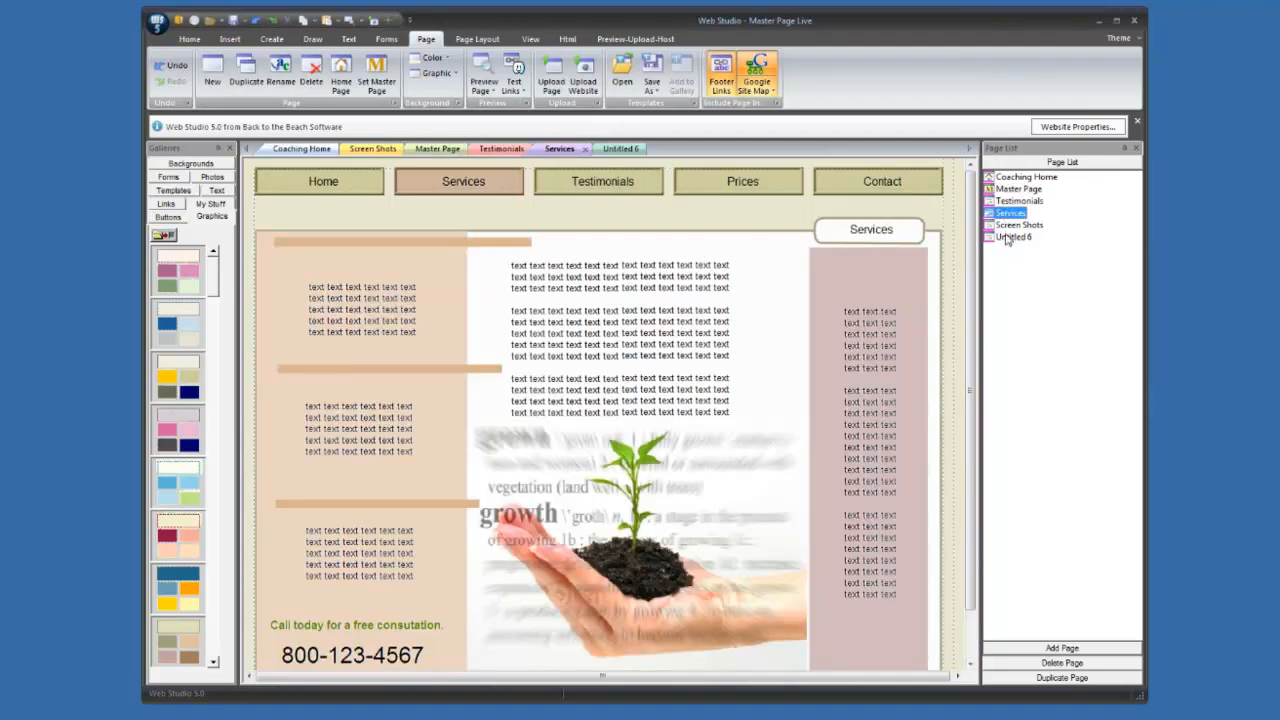
{"action": "left_click", "coordinate": [1010, 237]}
{"action": "left_click", "coordinate": [1024, 226]}
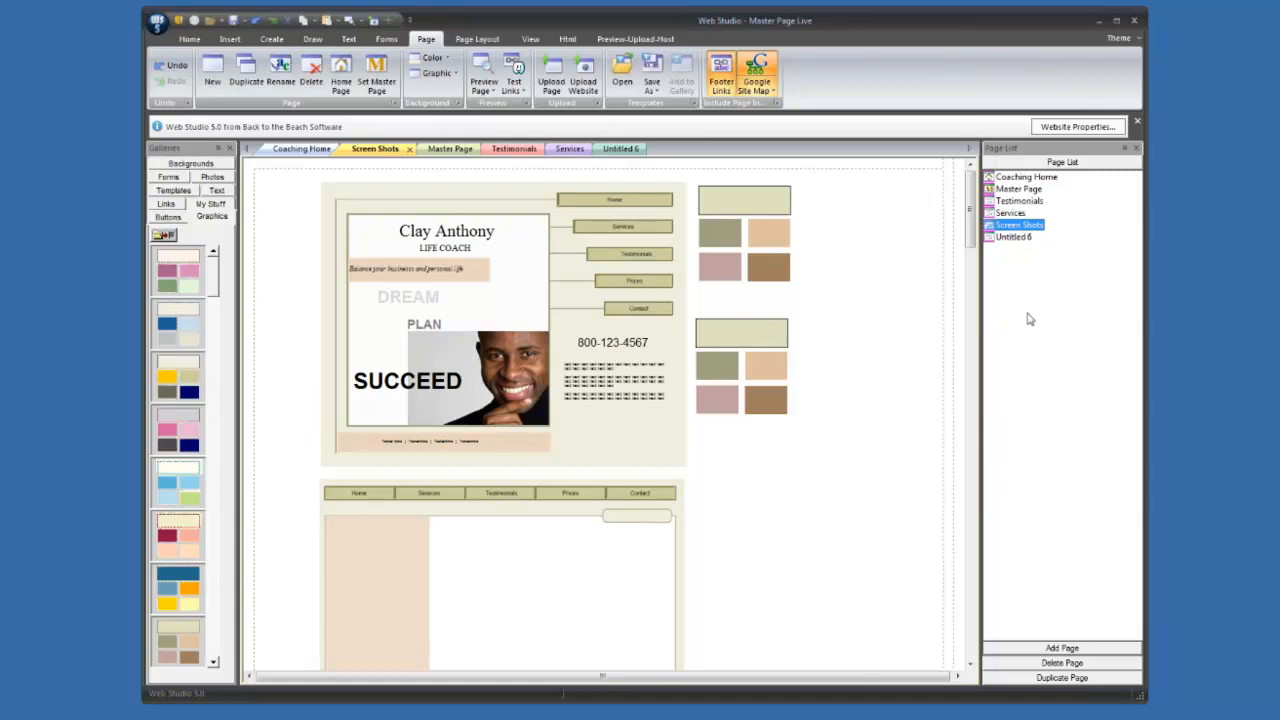
{"action": "left_click", "coordinate": [1270, 4]}
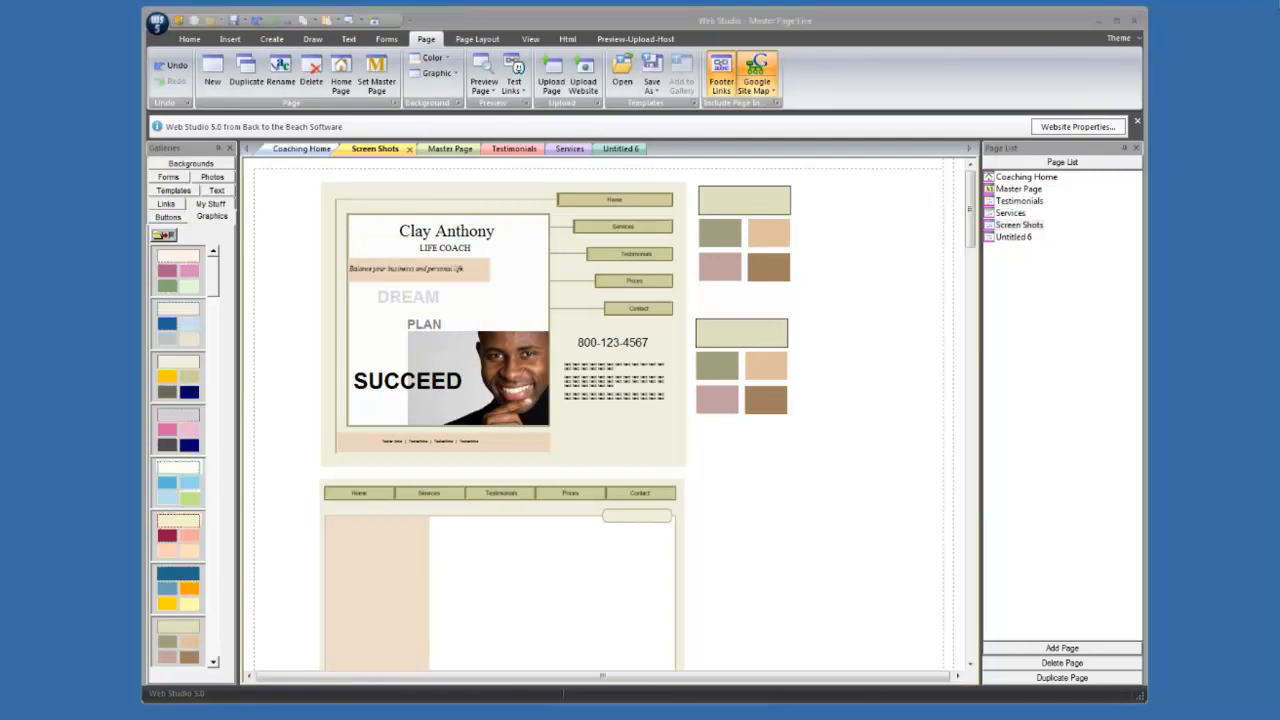